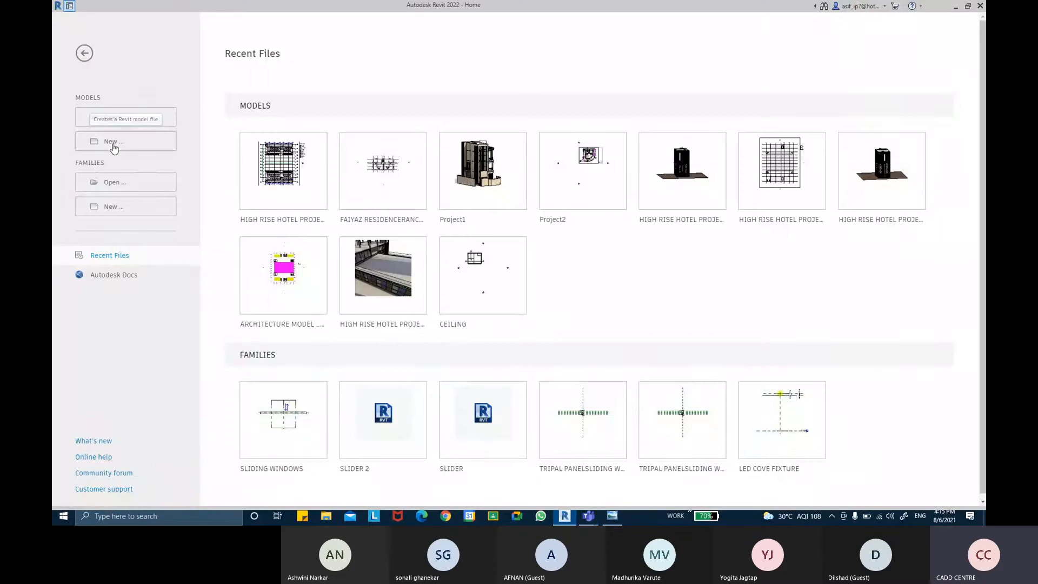
Step: Create a new project from the Metric-Architectural Template
{"action": "left_click", "coordinate": [114, 143]}
{"action": "left_click", "coordinate": [604, 263]}
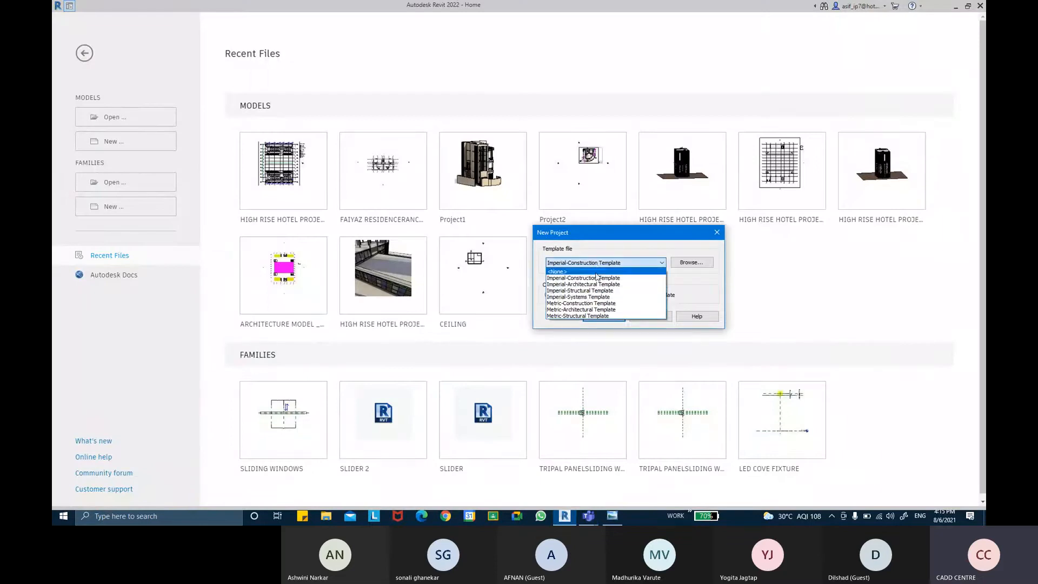
{"action": "left_click", "coordinate": [595, 309]}
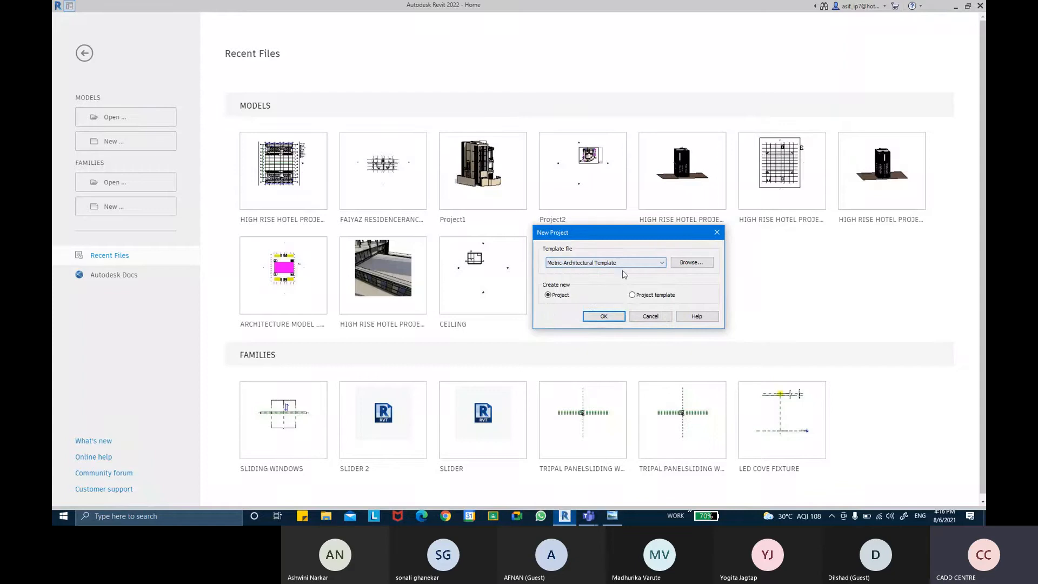
{"action": "left_click", "coordinate": [595, 316]}
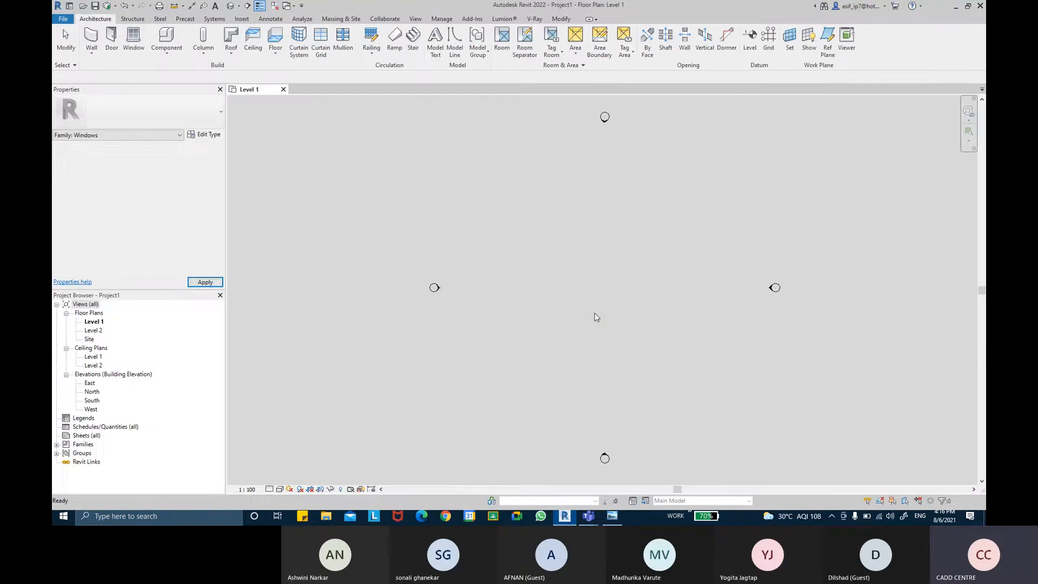
Step: Start an architectural wall using the Generic - 140mm Masonry type
{"action": "left_click", "coordinate": [92, 61]}
{"action": "left_click", "coordinate": [160, 114]}
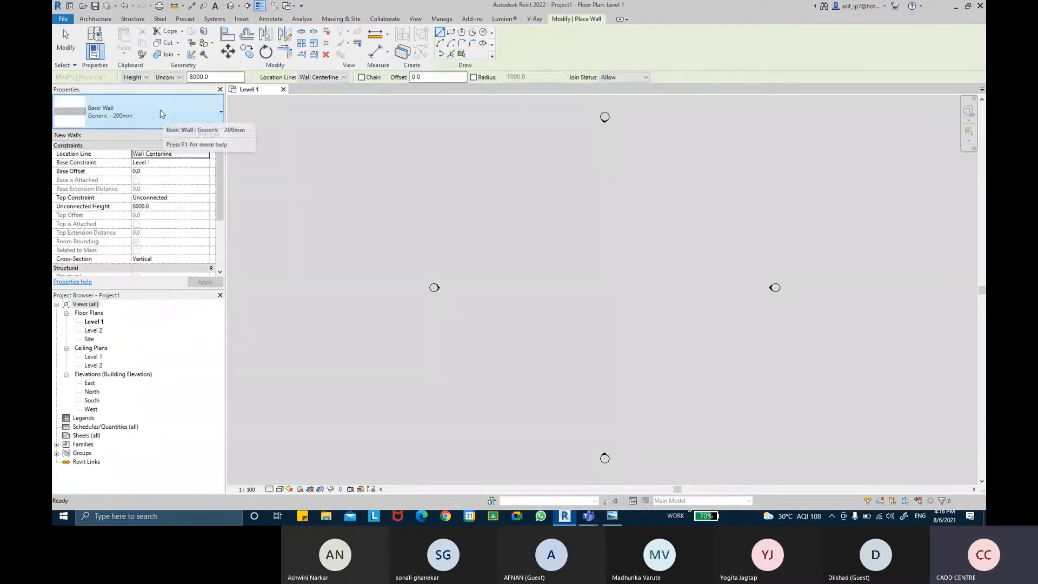
{"action": "left_click", "coordinate": [160, 114]}
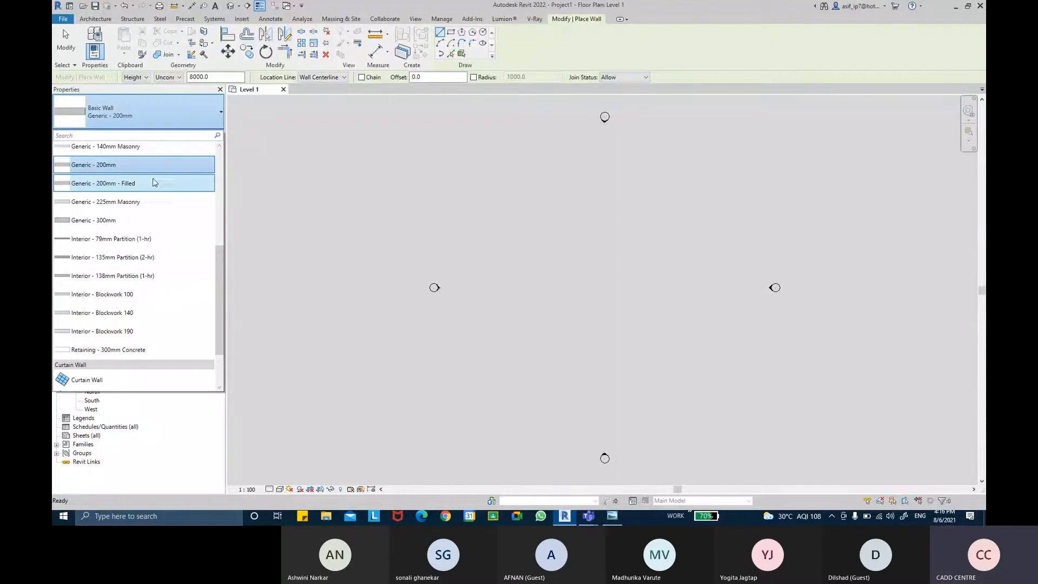
{"action": "scroll", "coordinate": [145, 173], "scroll_direction": "up", "scroll_amount": 1}
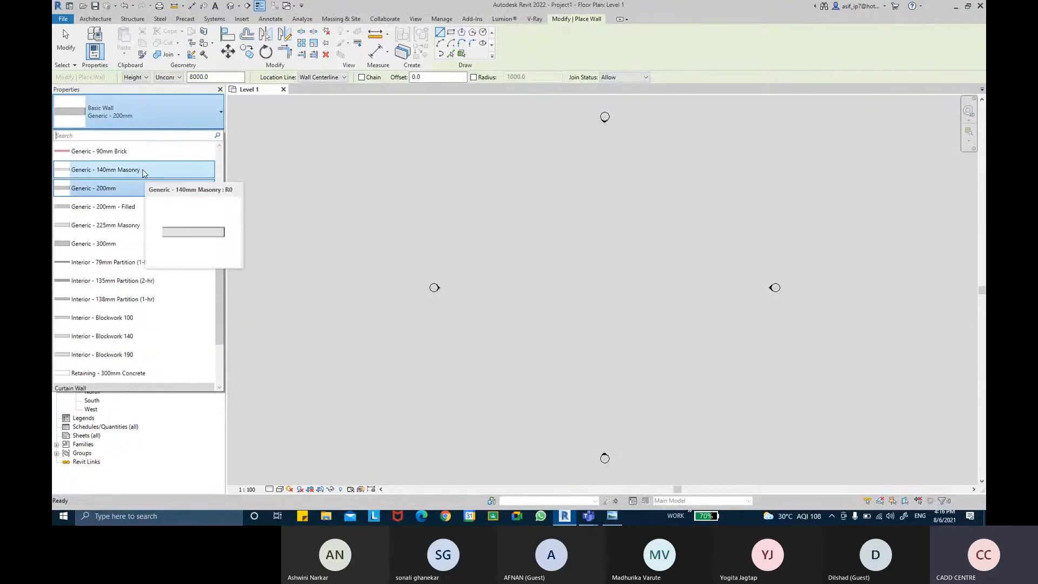
{"action": "left_click", "coordinate": [144, 170]}
Step: Set the wall height up to Level 2 and draw a horizontal wall 6000 mm long on Level 1
{"action": "scroll", "coordinate": [565, 221], "scroll_direction": "up", "scroll_amount": 2}
{"action": "middle_click_drag", "start_coordinate": [561, 225], "coordinate": [476, 211]}
{"action": "scroll", "coordinate": [471, 192], "scroll_direction": "up", "scroll_amount": 1}
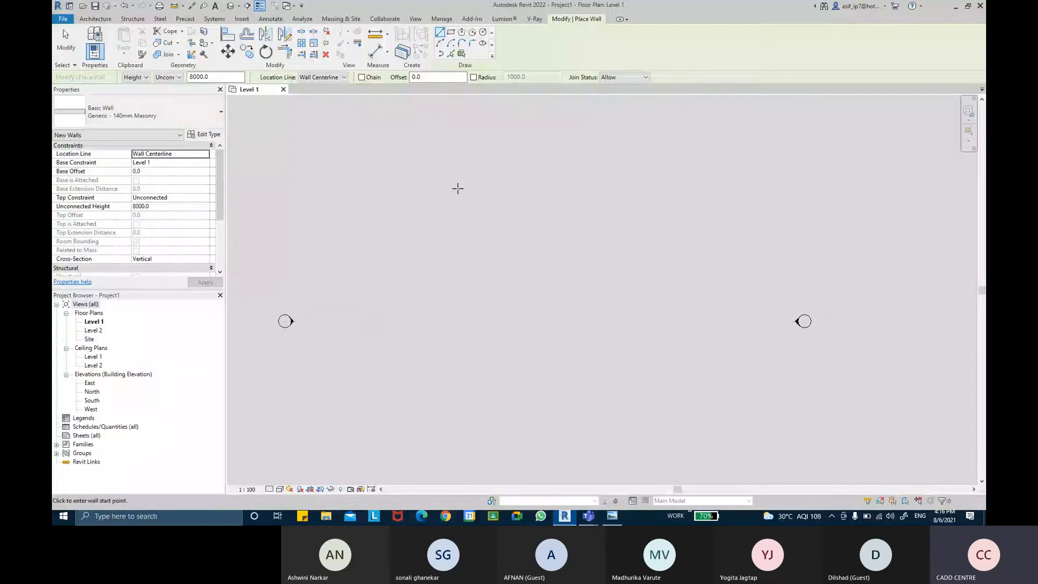
{"action": "left_click", "coordinate": [169, 79]}
{"action": "left_click", "coordinate": [173, 99]}
{"action": "left_click", "coordinate": [447, 192]}
{"action": "scroll", "coordinate": [511, 192], "scroll_direction": "up", "scroll_amount": 3}
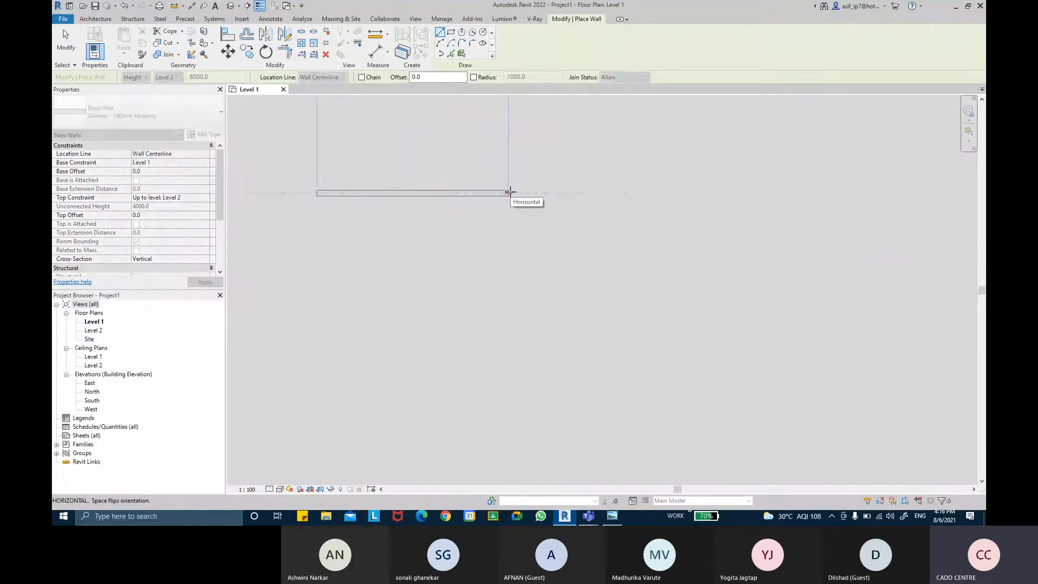
{"action": "left_click", "coordinate": [565, 194]}
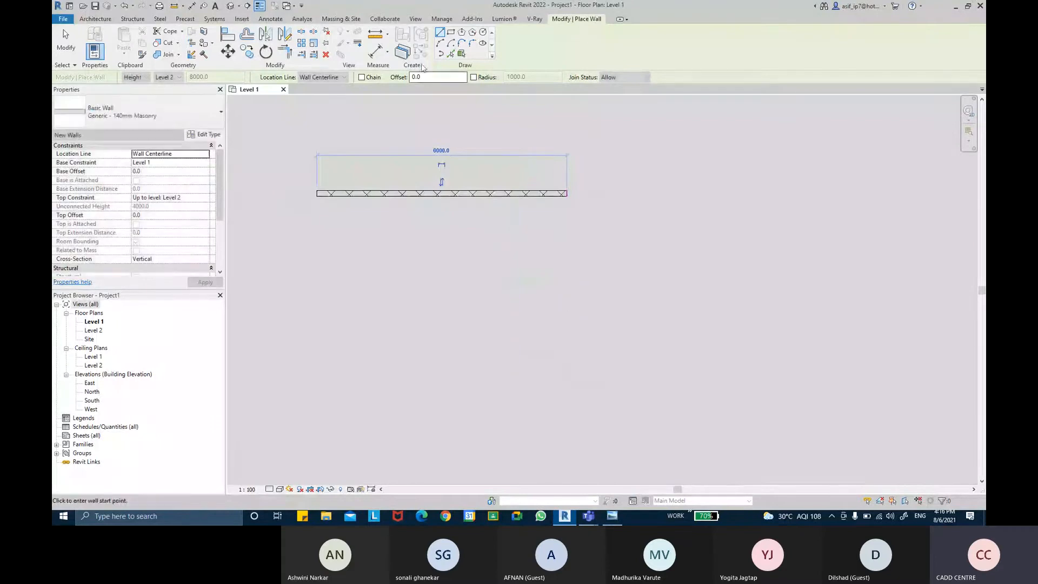
Step: With Chain enabled, draw a wall straight down from the first wall's right end and another horizontally to the right from its lower end
{"action": "left_click", "coordinate": [362, 78]}
{"action": "left_click", "coordinate": [566, 193]}
{"action": "left_click", "coordinate": [567, 392]}
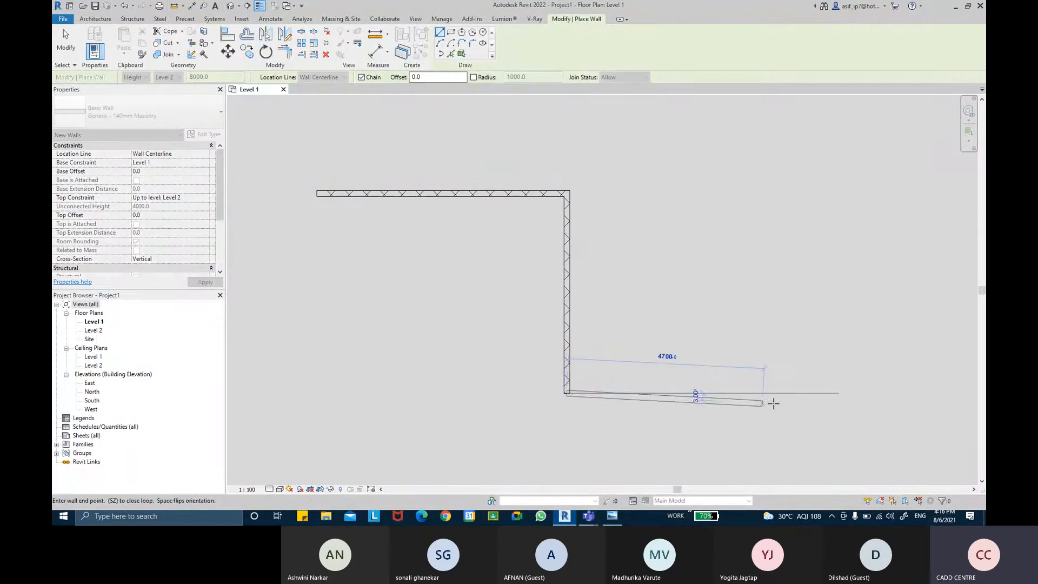
{"action": "left_click", "coordinate": [795, 393]}
{"action": "key", "text": "Escape"}
{"action": "key", "text": "Escape"}
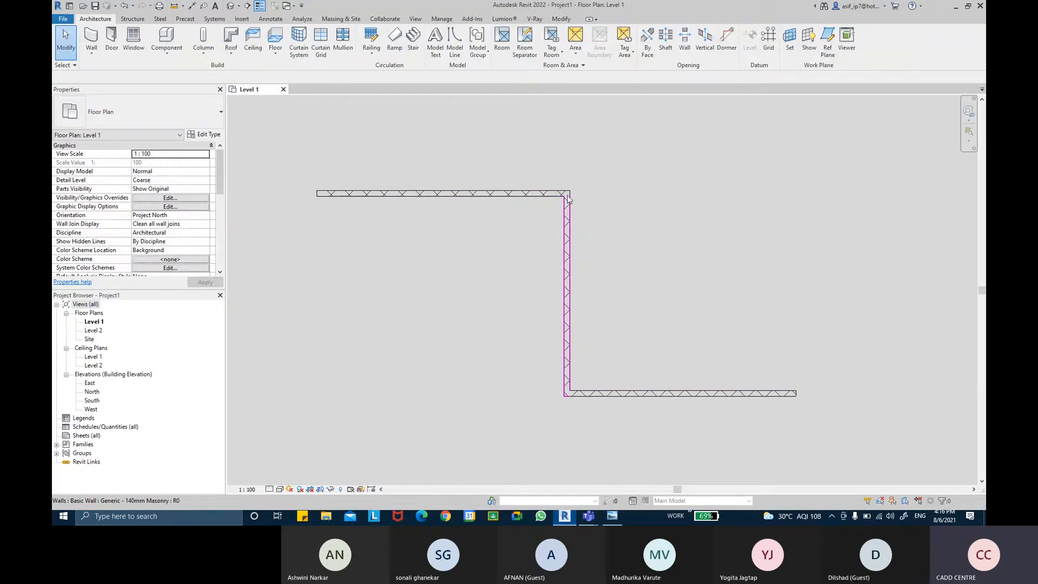
Step: Start another architectural wall using the Storefront curtain wall type
{"action": "scroll", "coordinate": [566, 199], "scroll_direction": "up", "scroll_amount": 3}
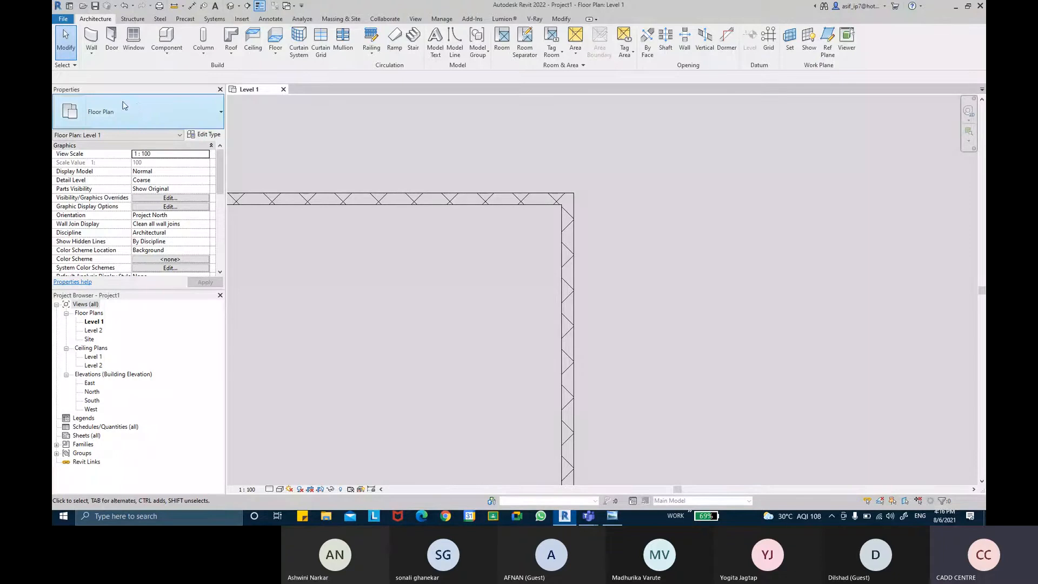
{"action": "left_click", "coordinate": [98, 56]}
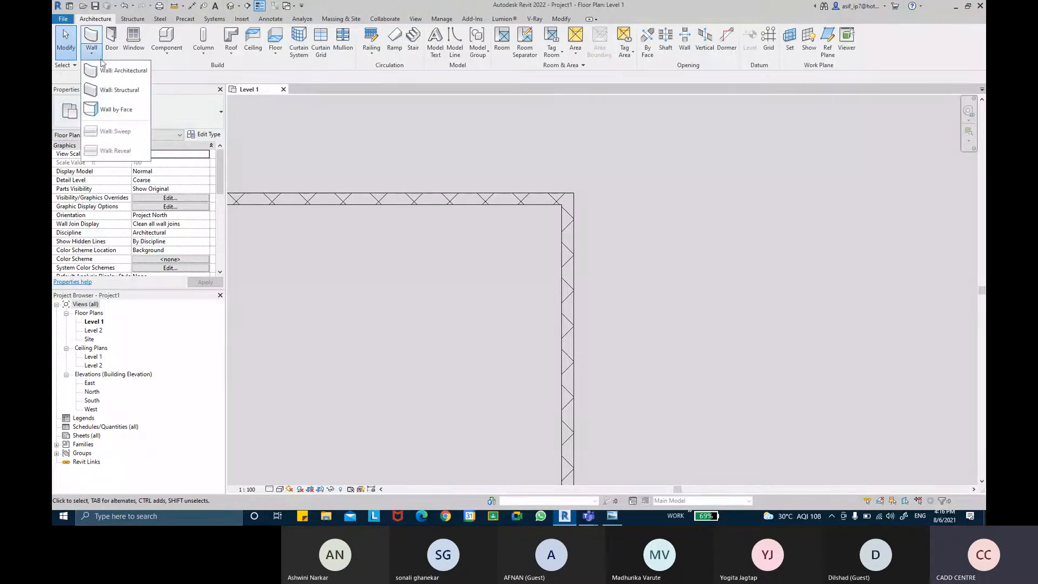
{"action": "key", "text": "ctrl"}
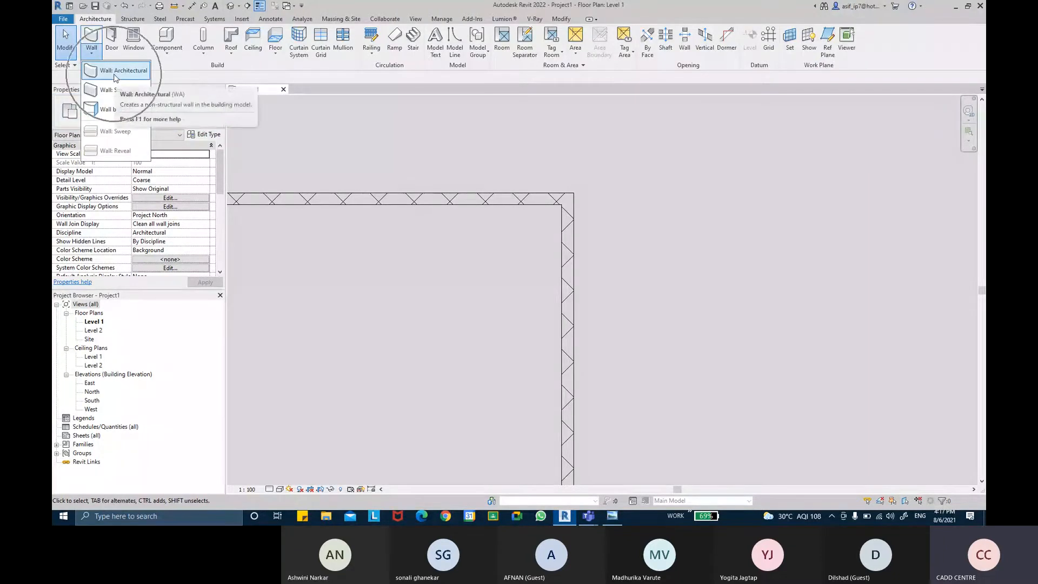
{"action": "left_click", "coordinate": [115, 76]}
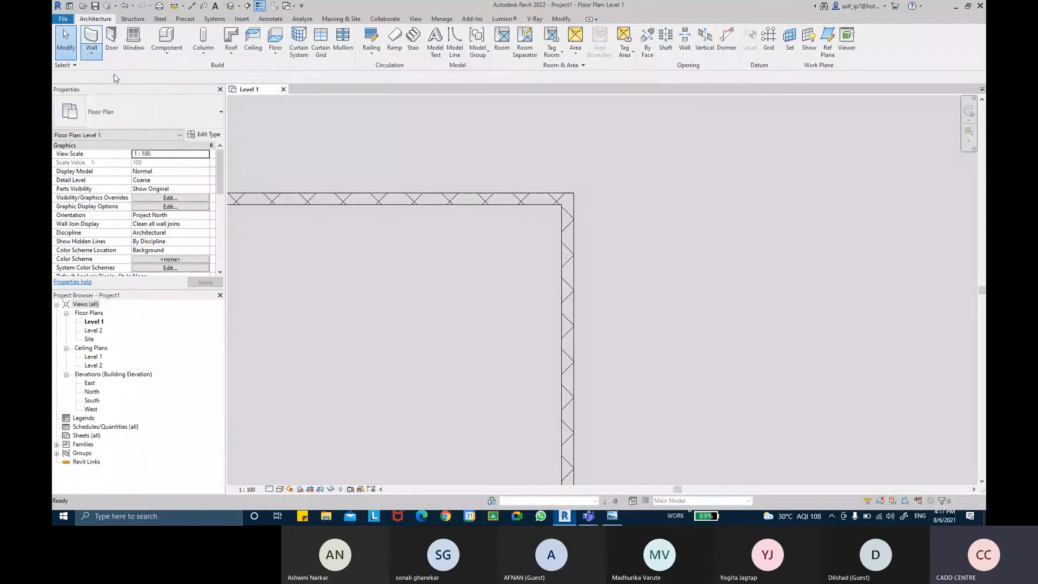
{"action": "left_click", "coordinate": [124, 118]}
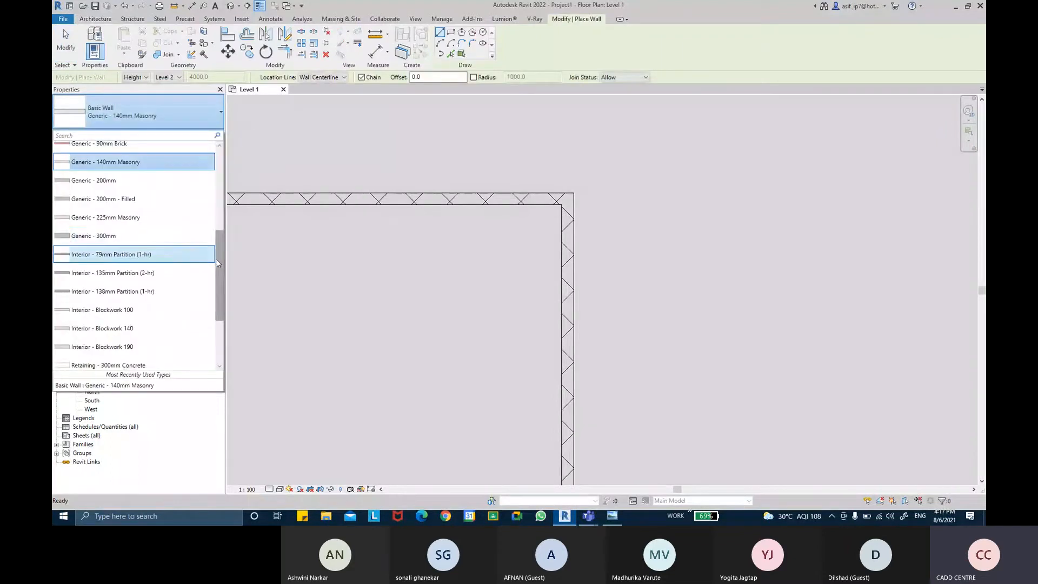
{"action": "left_click_drag", "start_coordinate": [217, 255], "coordinate": [221, 313]}
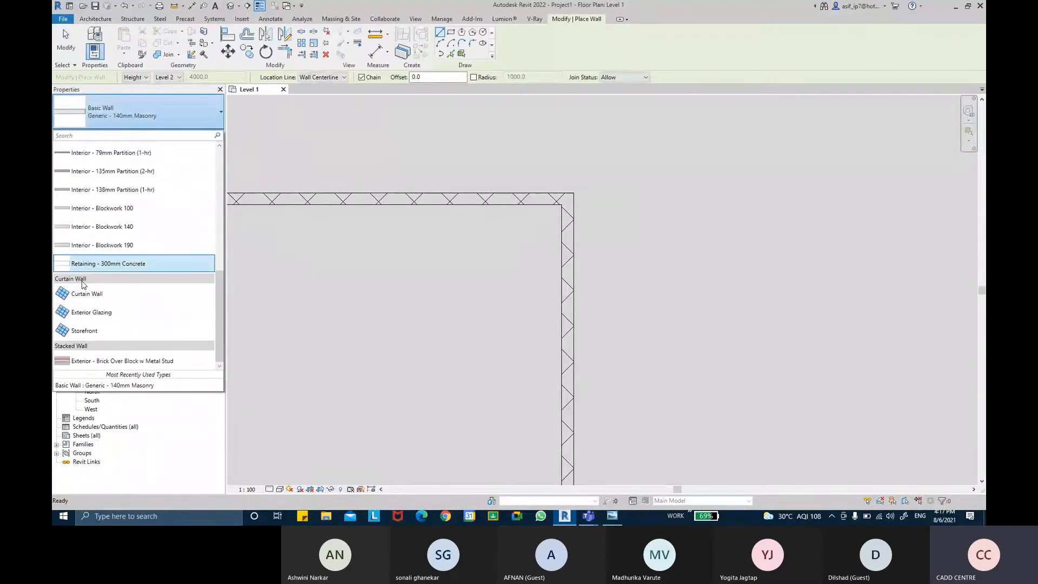
{"action": "left_click", "coordinate": [107, 334]}
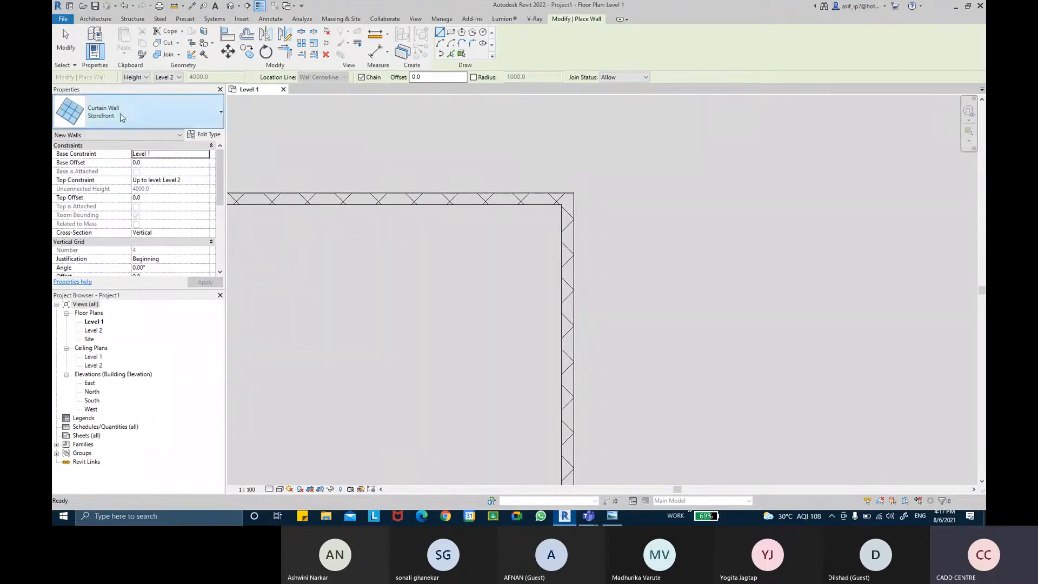
Step: Open the Storefront curtain wall's type properties and make sure Automatically Embed is enabled
{"action": "left_click", "coordinate": [209, 135]}
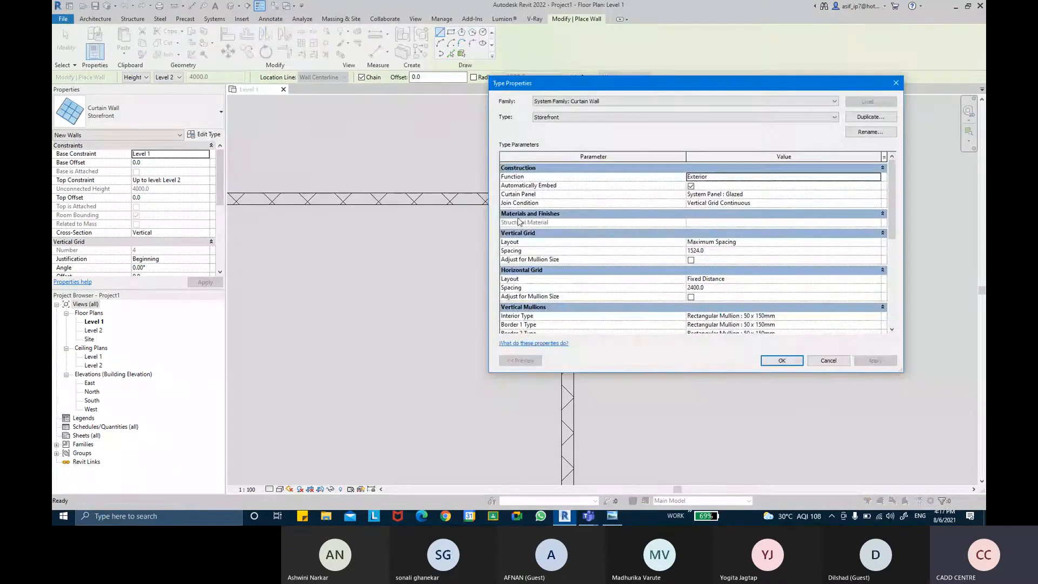
{"action": "left_click_drag", "start_coordinate": [489, 213], "coordinate": [722, 212]}
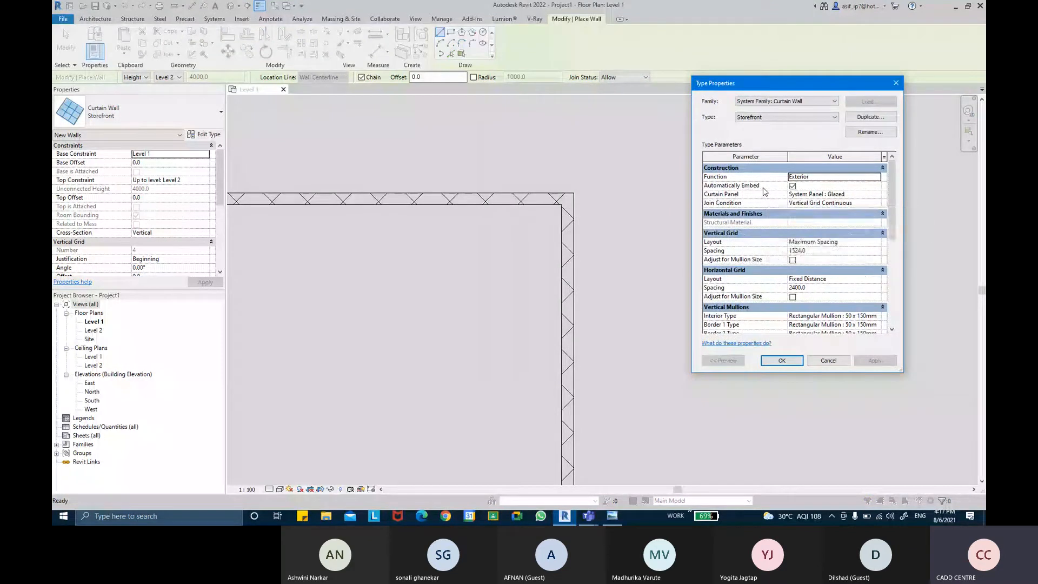
{"action": "mouse_move", "coordinate": [765, 190]}
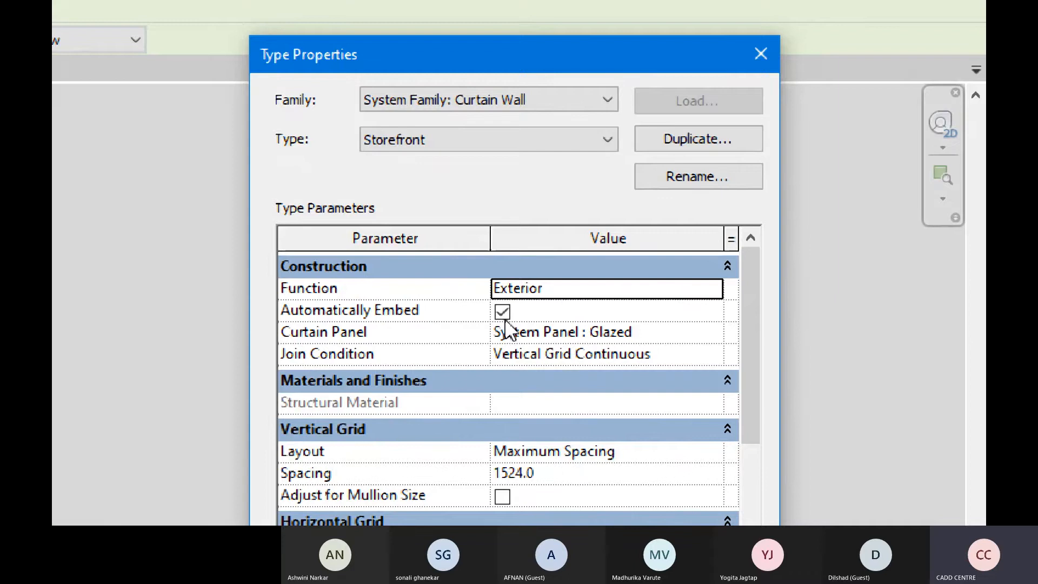
{"action": "key", "text": "super+Escape"}
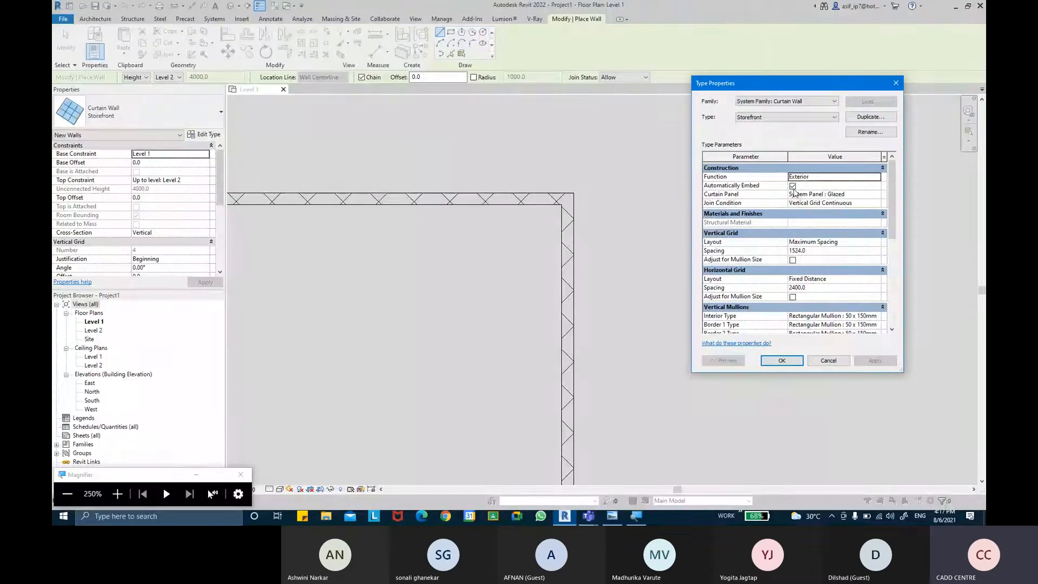
{"action": "left_click", "coordinate": [793, 187]}
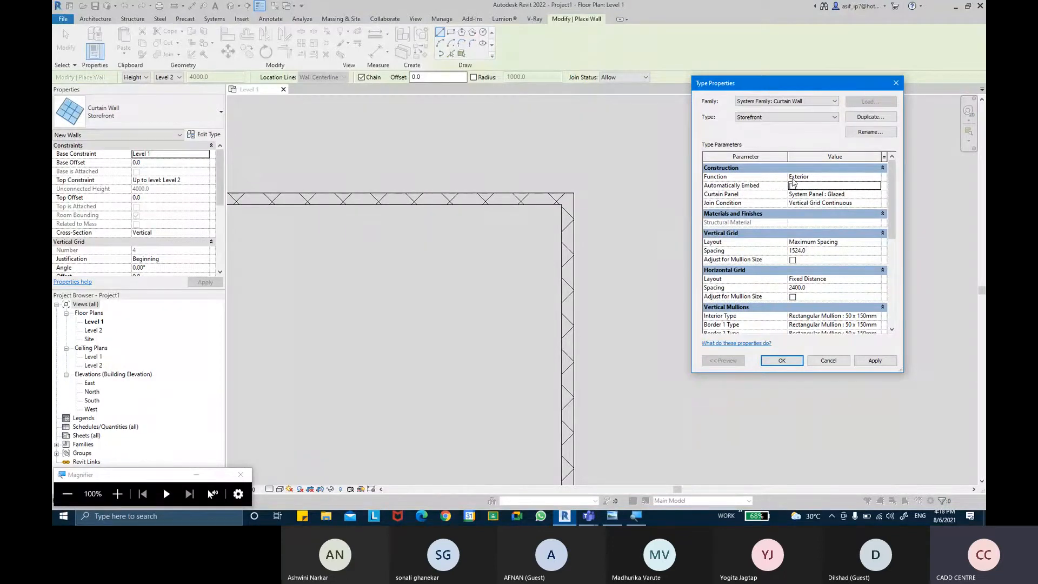
{"action": "key", "text": "ctrl"}
Step: Switch to the Microsoft Teams meeting, admit the guest waiting in the lobby, and return to Revit
{"action": "mouse_move", "coordinate": [589, 516]}
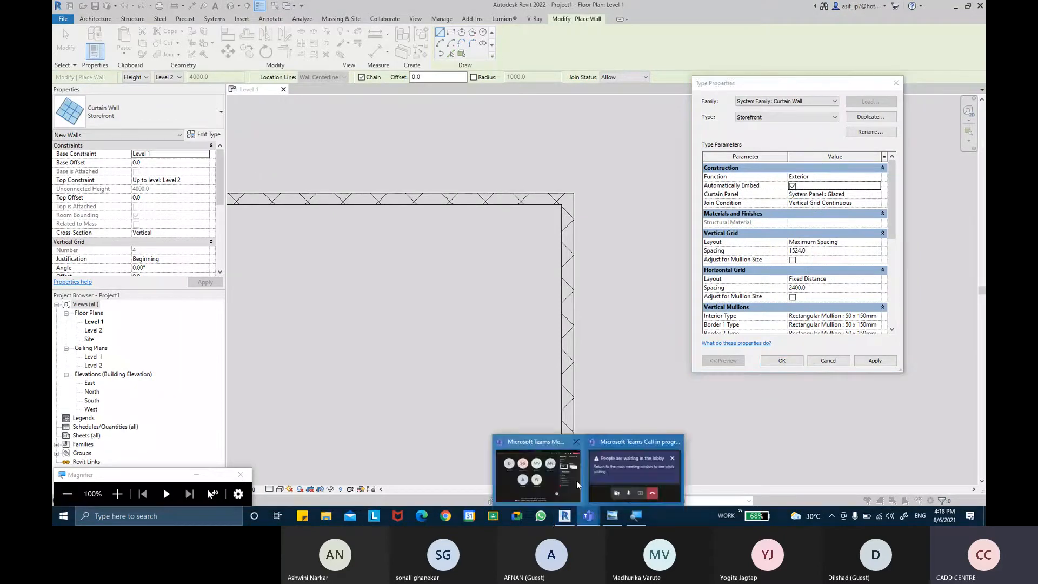
{"action": "left_click", "coordinate": [573, 476]}
{"action": "left_click", "coordinate": [816, 149]}
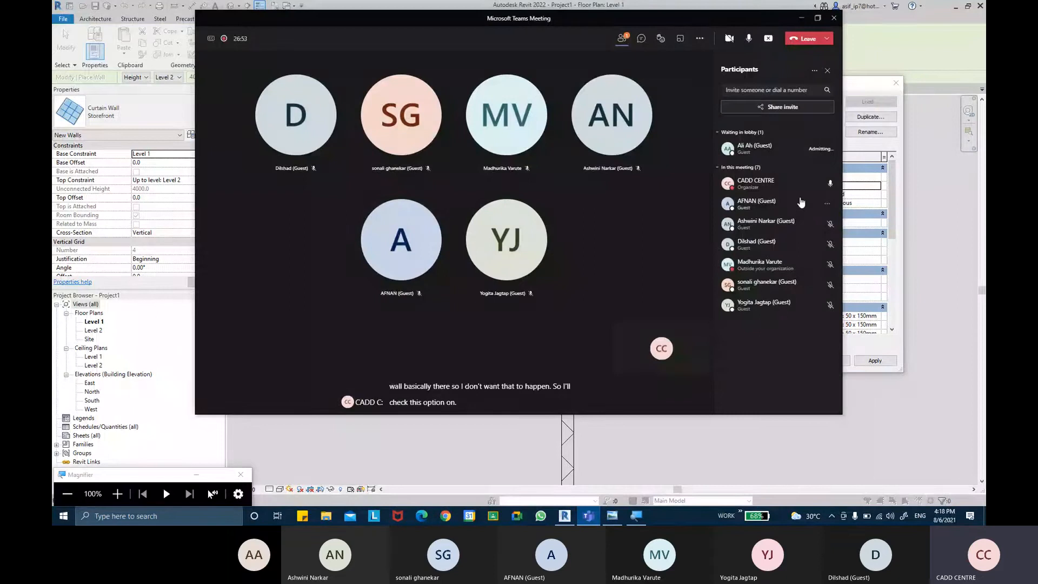
{"action": "left_click", "coordinate": [804, 21]}
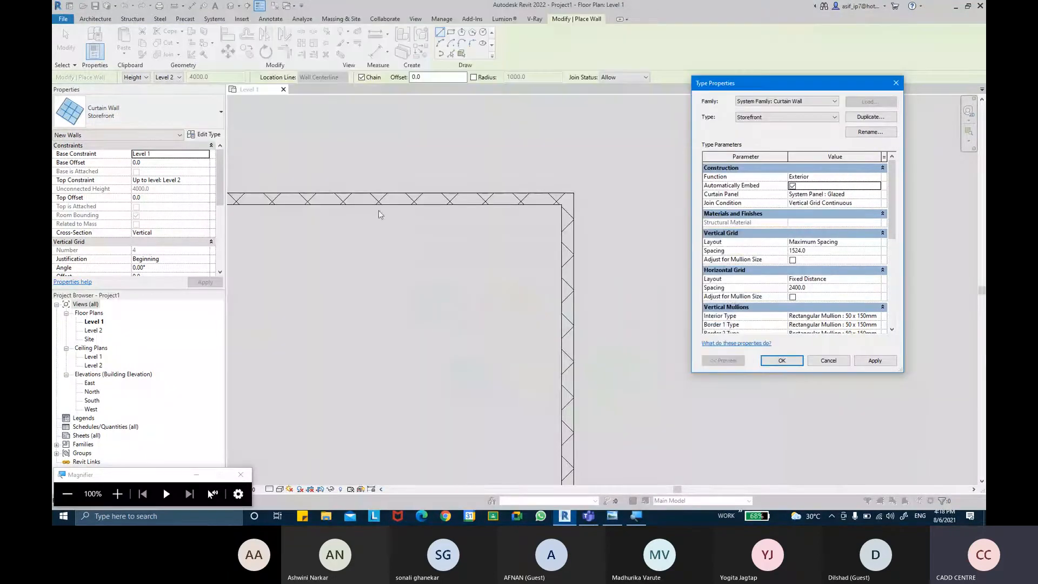
Step: Apply the Storefront type settings and close the type properties
{"action": "left_click", "coordinate": [367, 126]}
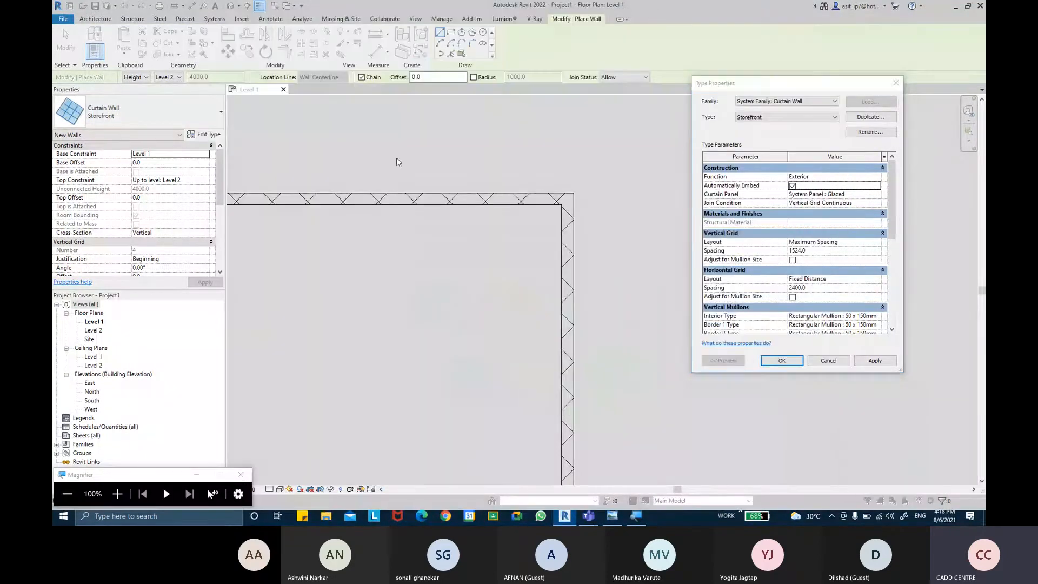
{"action": "left_click", "coordinate": [863, 358]}
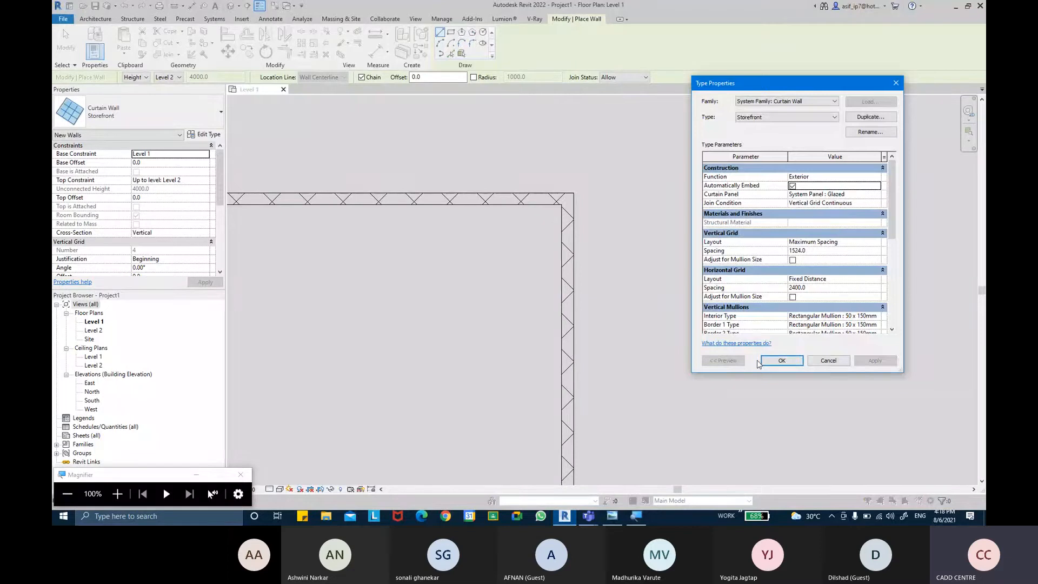
{"action": "left_click", "coordinate": [782, 360]}
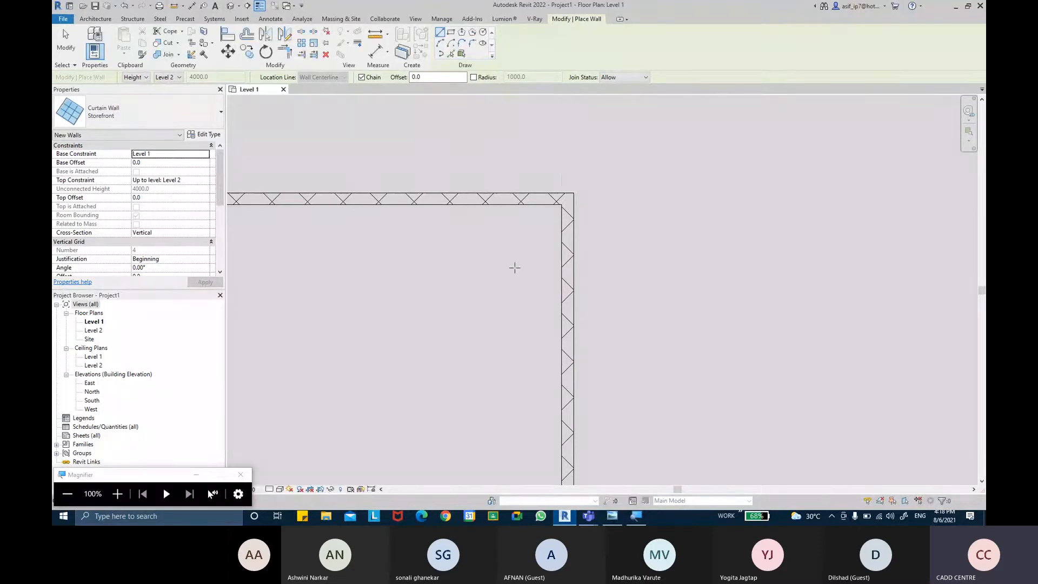
Step: Set the new curtain wall's base offset to 600 and its top offset to -1000
{"action": "scroll", "coordinate": [445, 197], "scroll_direction": "up", "scroll_amount": 2}
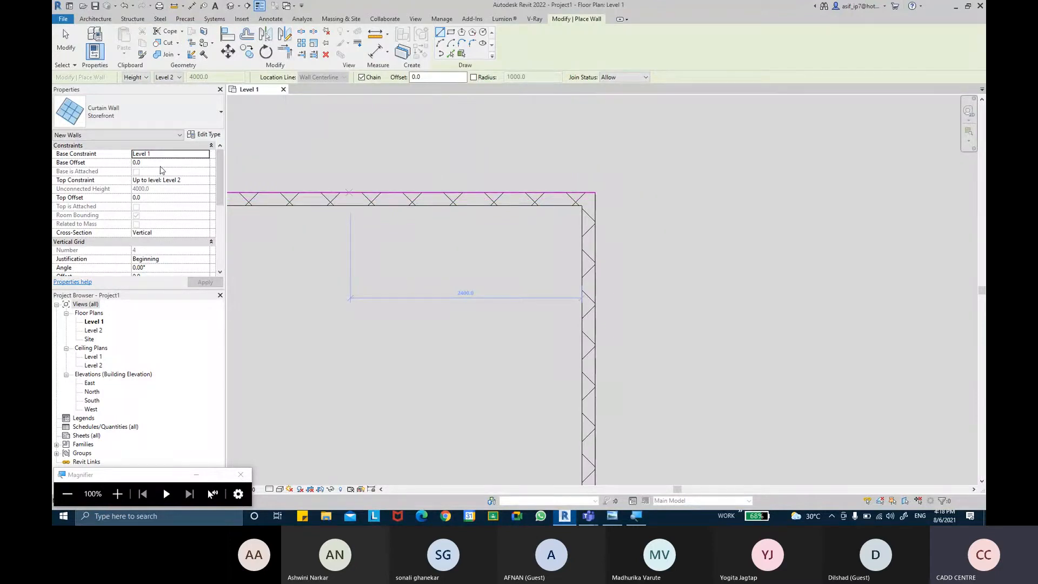
{"action": "left_click", "coordinate": [161, 164]}
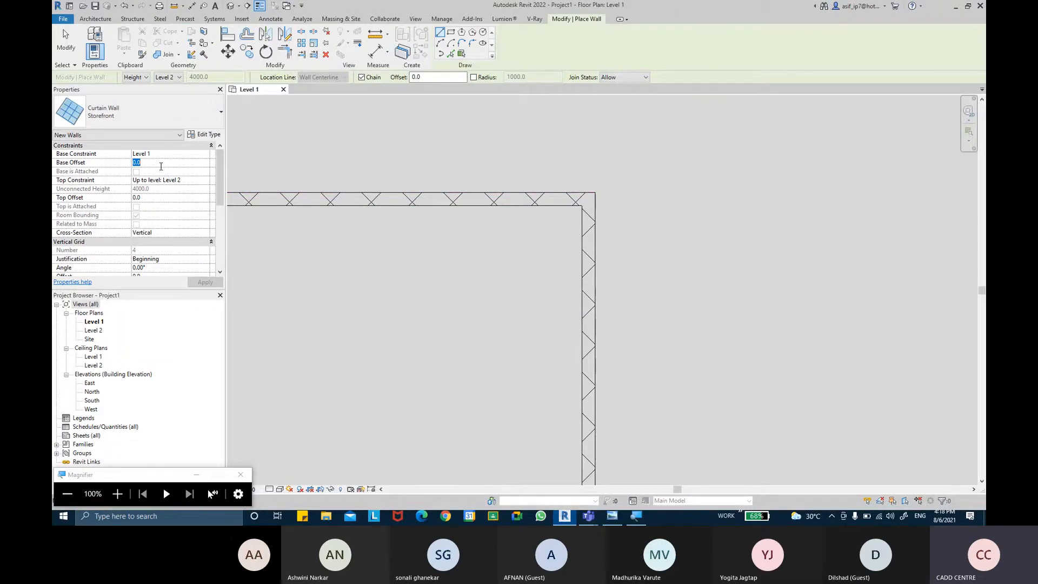
{"action": "type", "text": "60"}
{"action": "key", "text": "Return"}
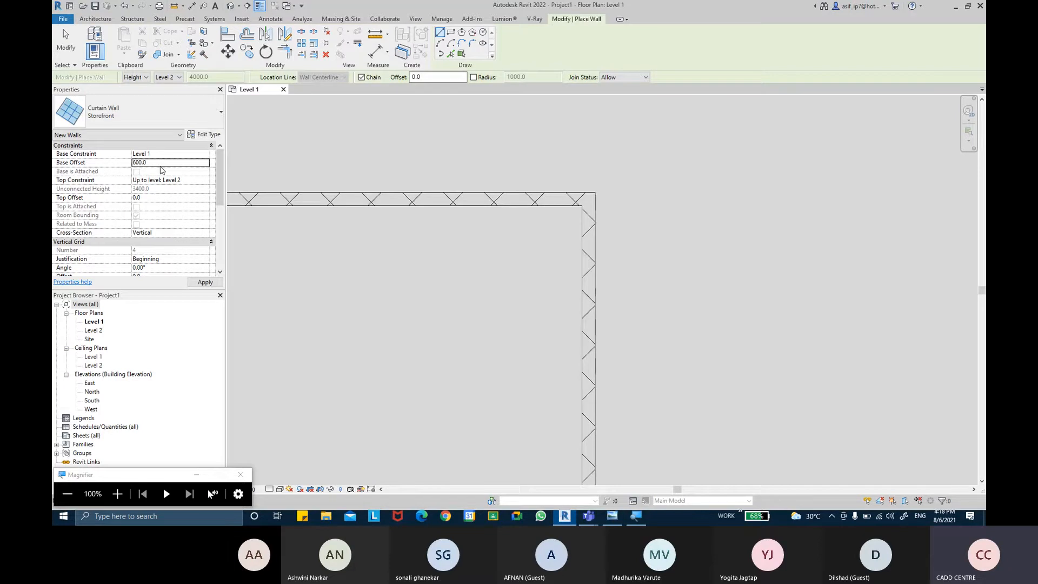
{"action": "left_click", "coordinate": [168, 197]}
{"action": "key", "text": "Return"}
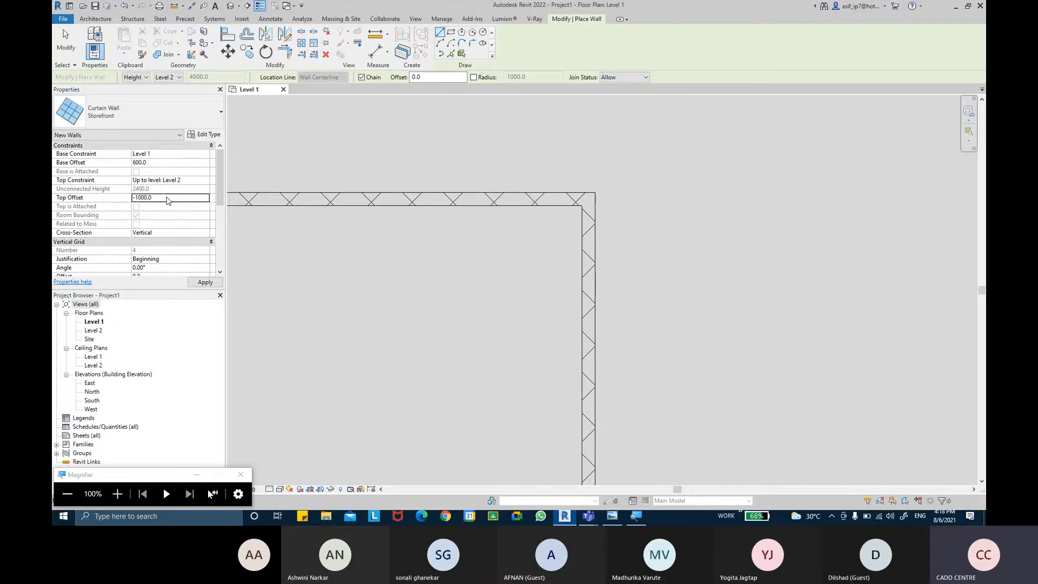
Step: Draw Storefront curtain walls about 1830 mm along the upper wall to the corner and about 1950 mm down the adjoining wall
{"action": "middle_click_drag", "start_coordinate": [381, 173], "coordinate": [369, 162]}
{"action": "scroll", "coordinate": [399, 189], "scroll_direction": "up", "scroll_amount": 2}
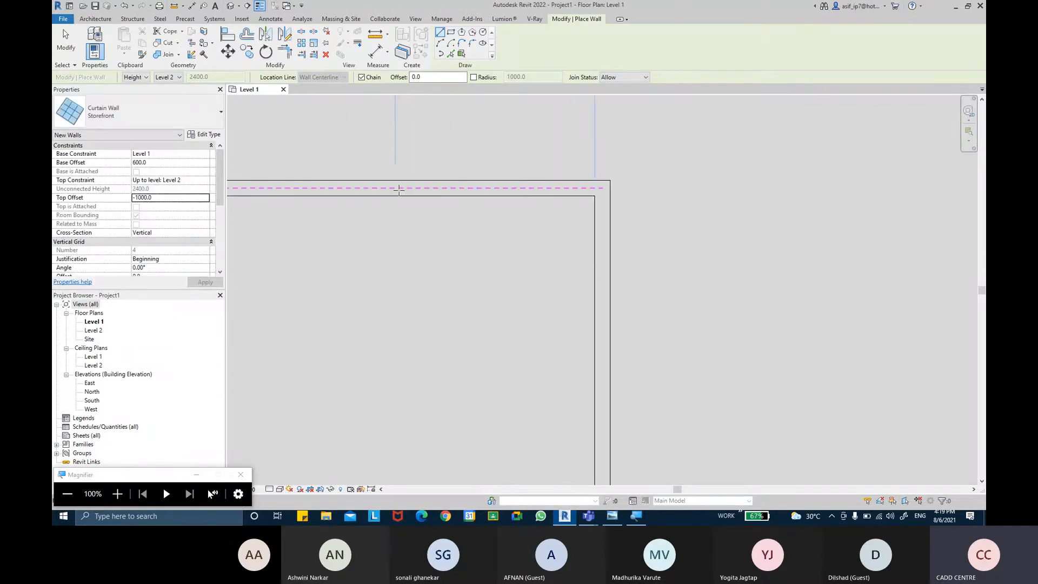
{"action": "left_click", "coordinate": [399, 189]}
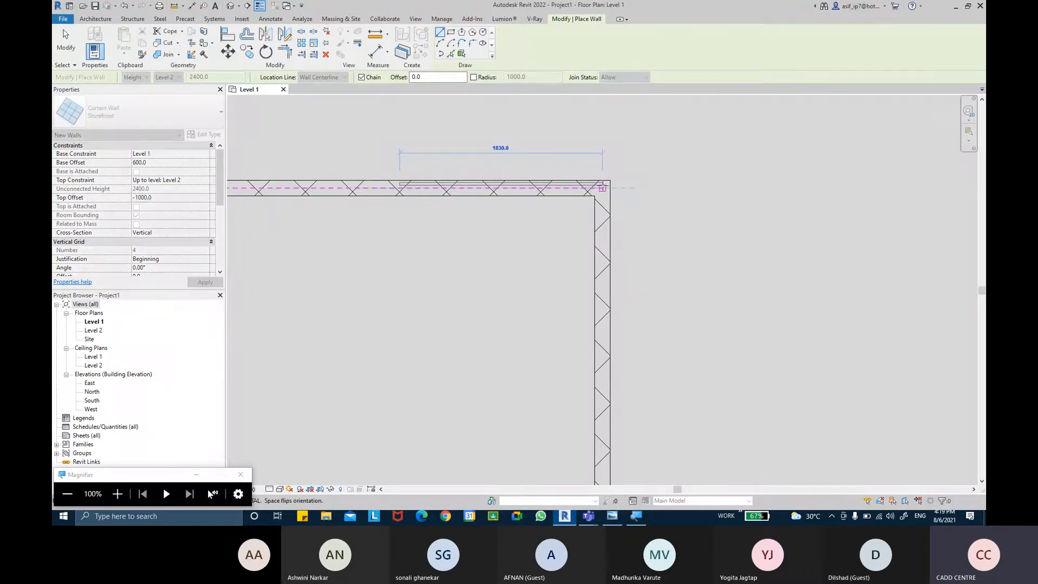
{"action": "left_click", "coordinate": [603, 188]}
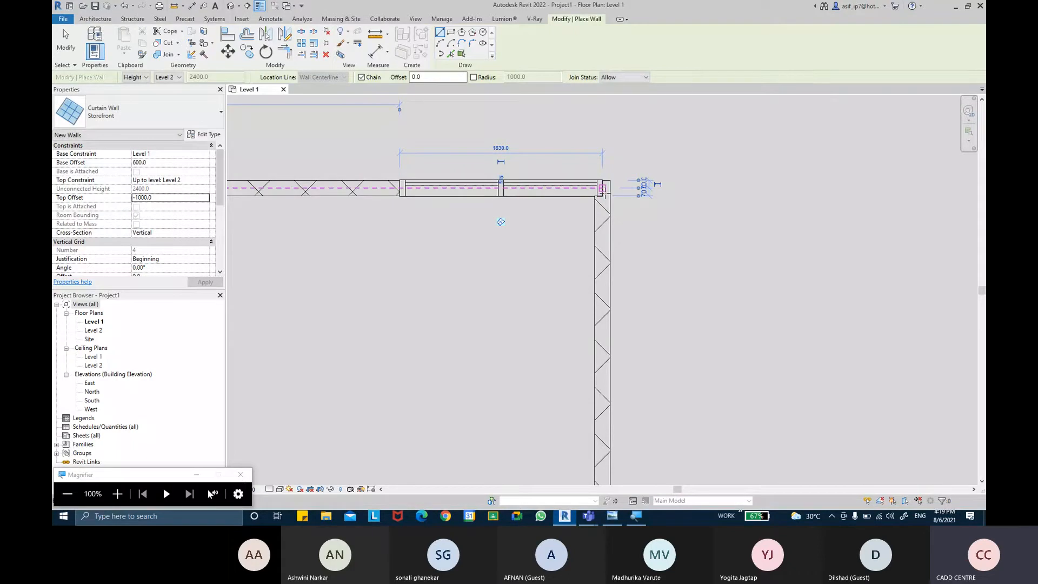
{"action": "left_click", "coordinate": [602, 189]}
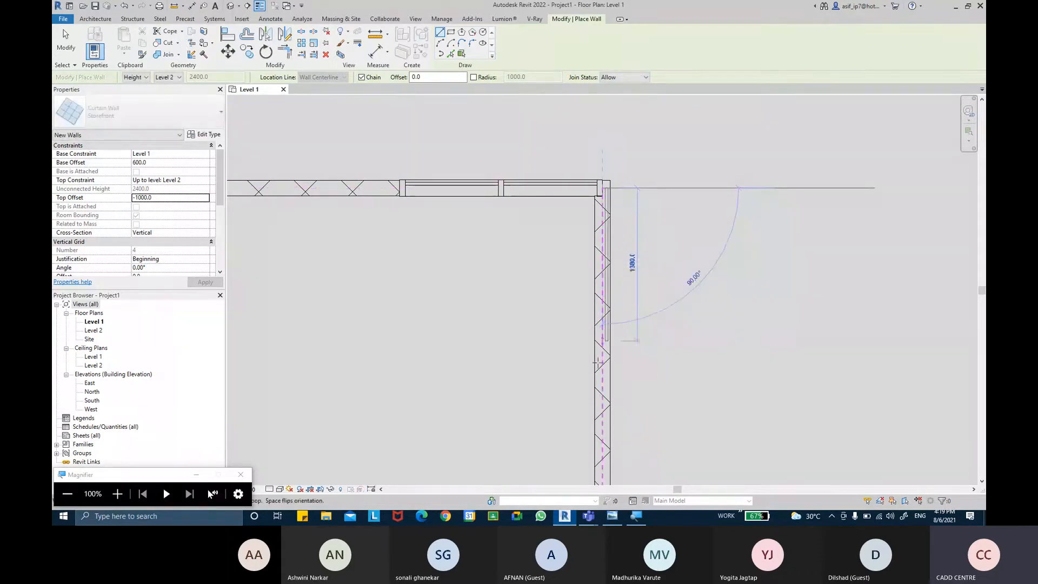
{"action": "left_click", "coordinate": [602, 412]}
{"action": "key", "text": "Escape"}
{"action": "key", "text": "Escape"}
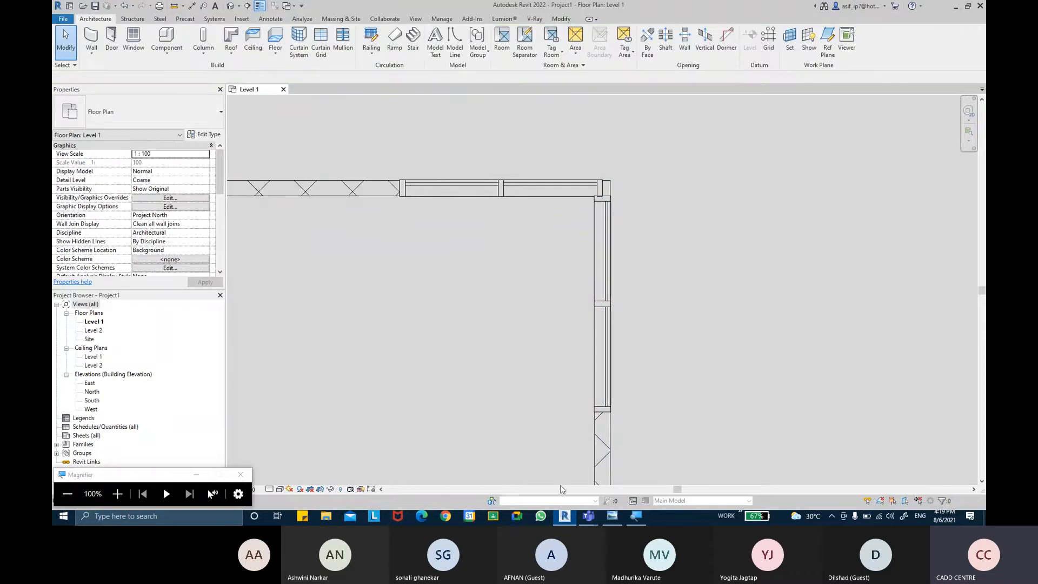
Step: Switch to the Microsoft Teams meeting, admit the waiting guest, and return to Revit
{"action": "mouse_move", "coordinate": [588, 516]}
{"action": "left_click", "coordinate": [535, 468]}
{"action": "left_click", "coordinate": [815, 149]}
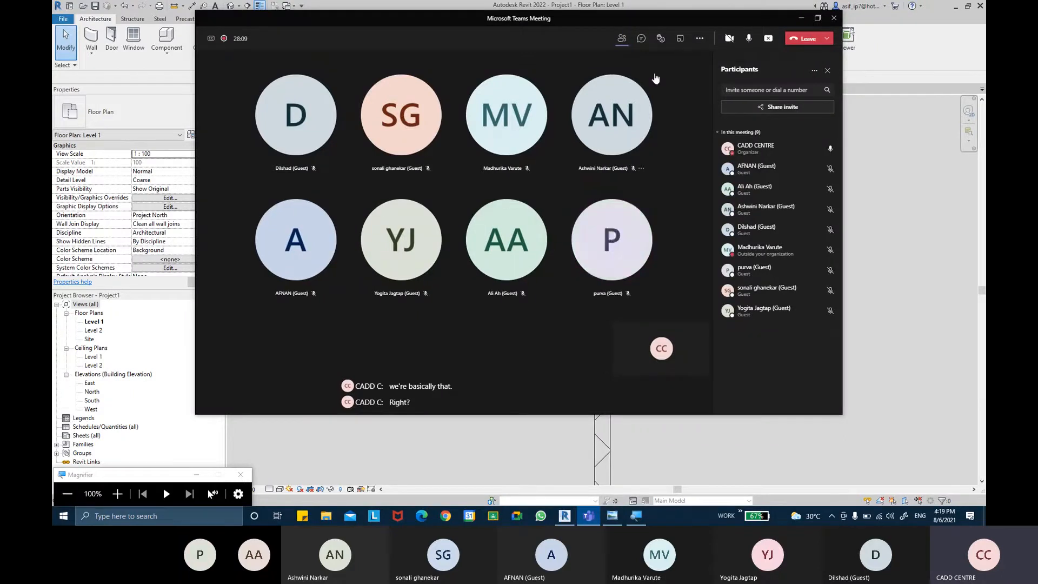
{"action": "left_click", "coordinate": [801, 18]}
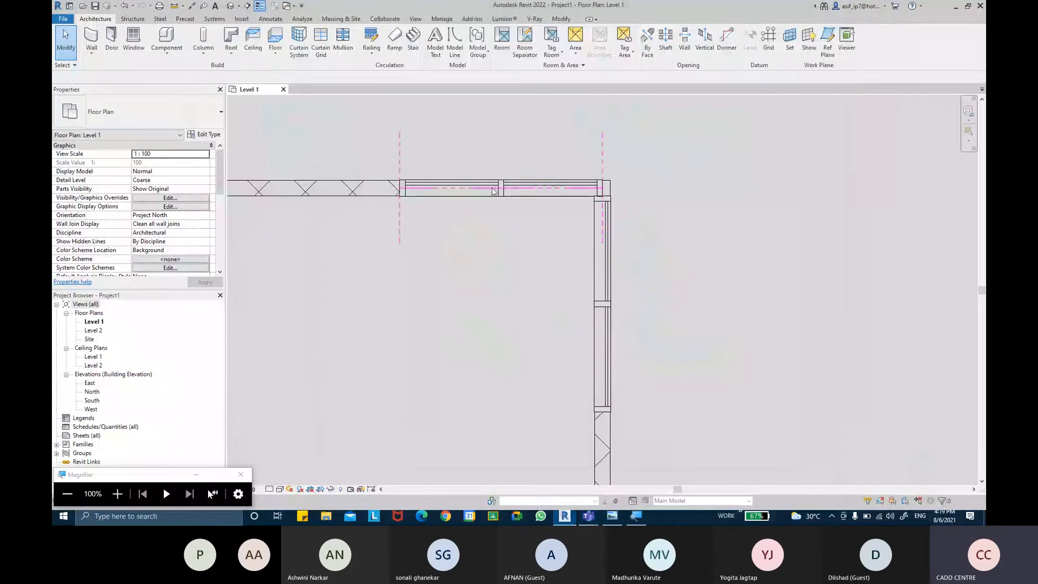
Step: Open the default 3D view and examine the embedded Storefront glazing on both sides of the wall corner
{"action": "left_click", "coordinate": [487, 187]}
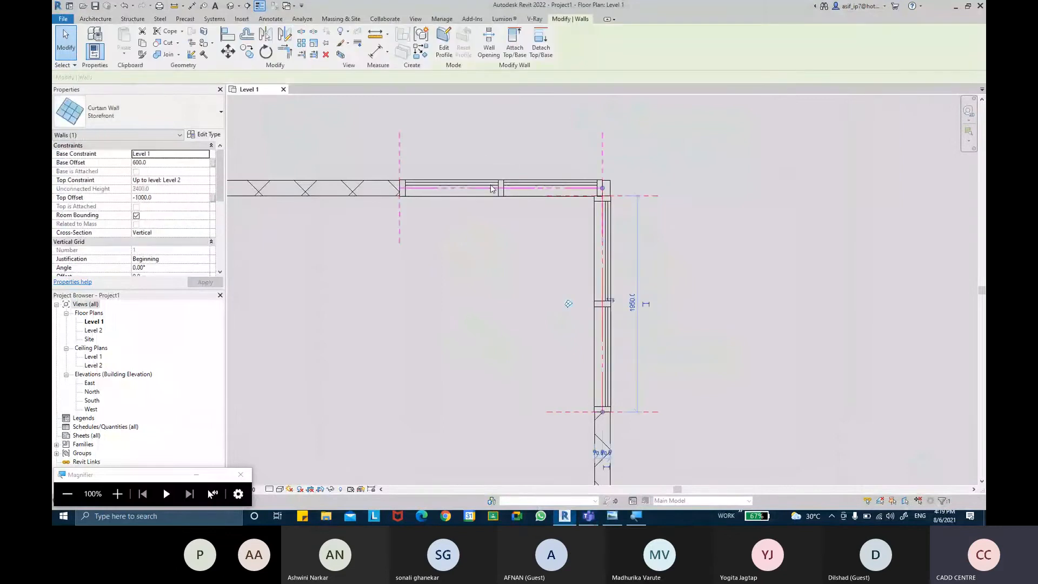
{"action": "left_click", "coordinate": [661, 241]}
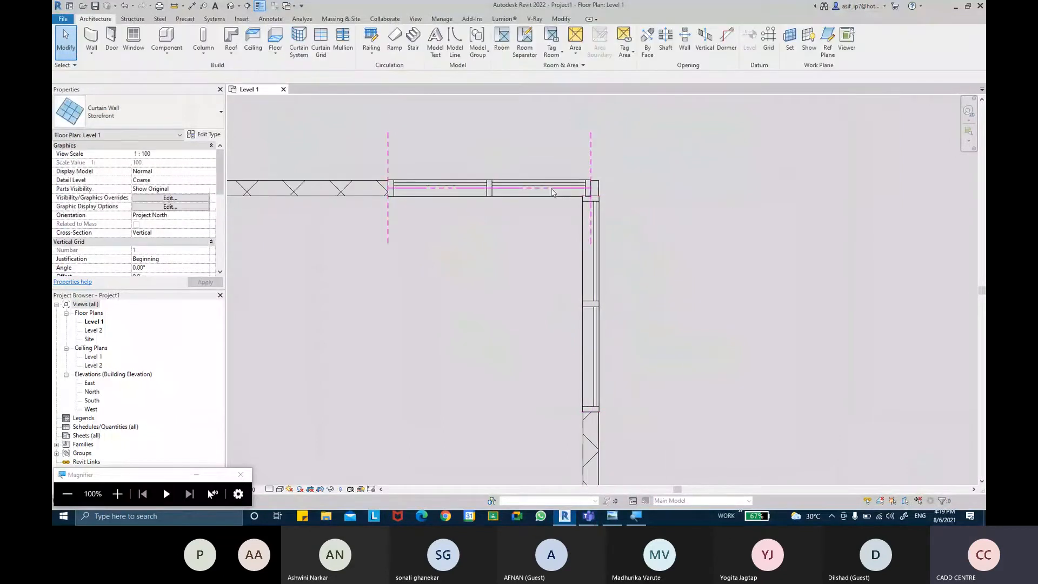
{"action": "middle_click_drag", "start_coordinate": [543, 192], "coordinate": [545, 226]}
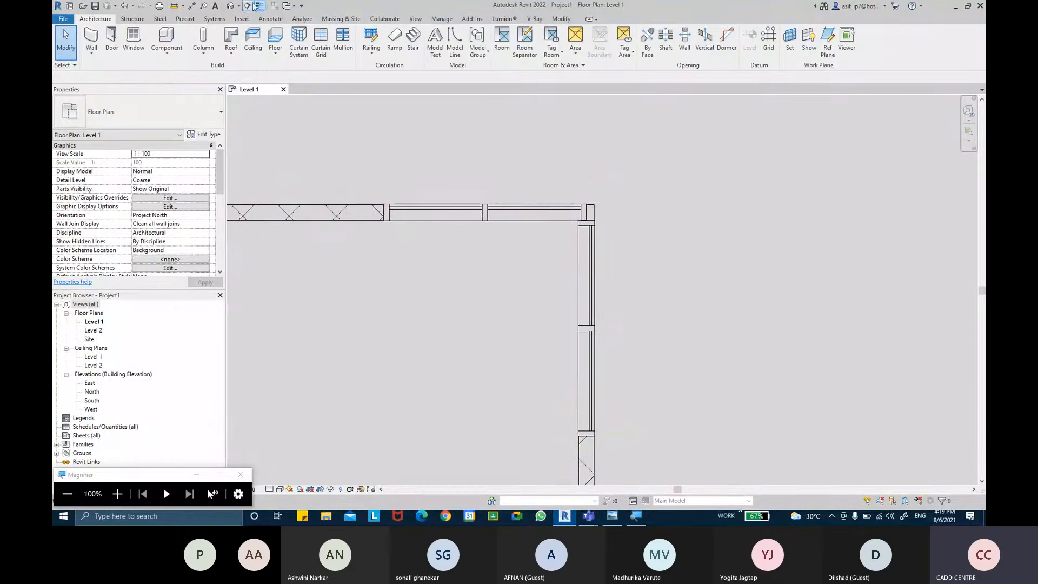
{"action": "left_click", "coordinate": [229, 7]}
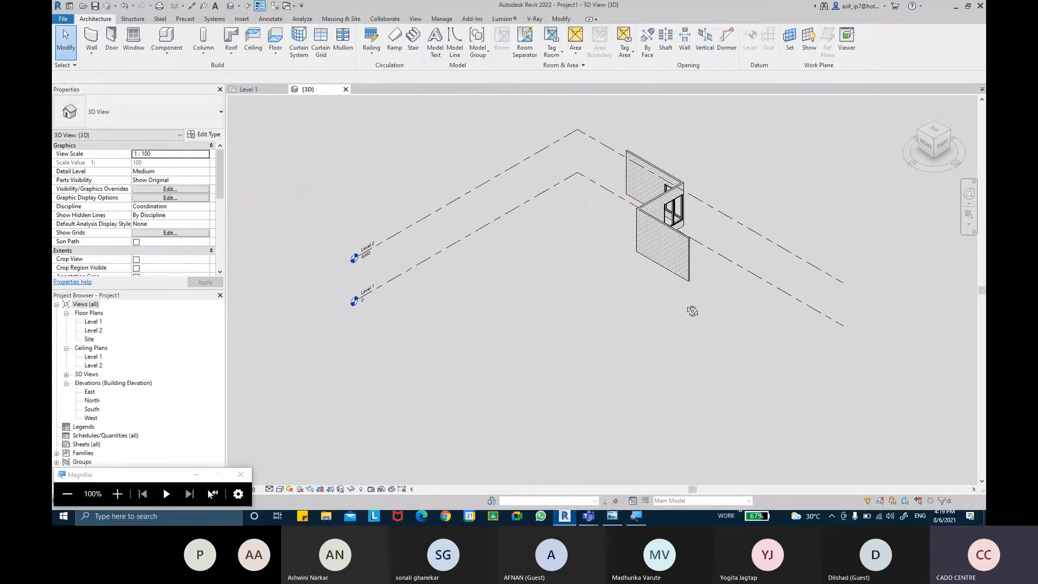
{"action": "middle_click_drag", "start_coordinate": [689, 308], "coordinate": [549, 284], "text": "shift"}
{"action": "scroll", "coordinate": [816, 303], "scroll_direction": "up", "scroll_amount": 5}
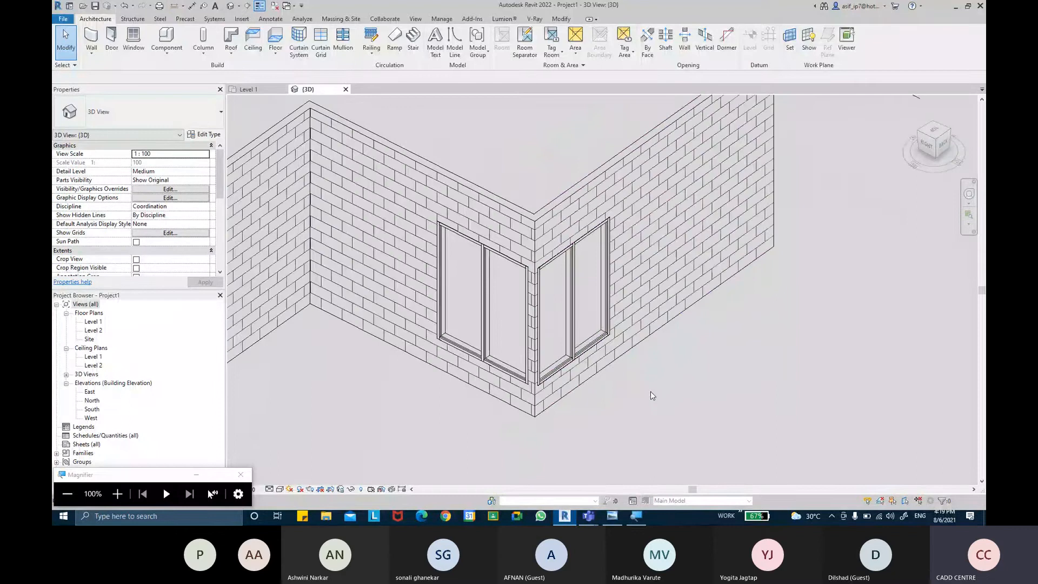
{"action": "scroll", "coordinate": [651, 391], "scroll_direction": "up", "scroll_amount": 3}
{"action": "scroll", "coordinate": [600, 374], "scroll_direction": "up", "scroll_amount": 1}
{"action": "middle_click_drag", "start_coordinate": [621, 358], "coordinate": [620, 355]}
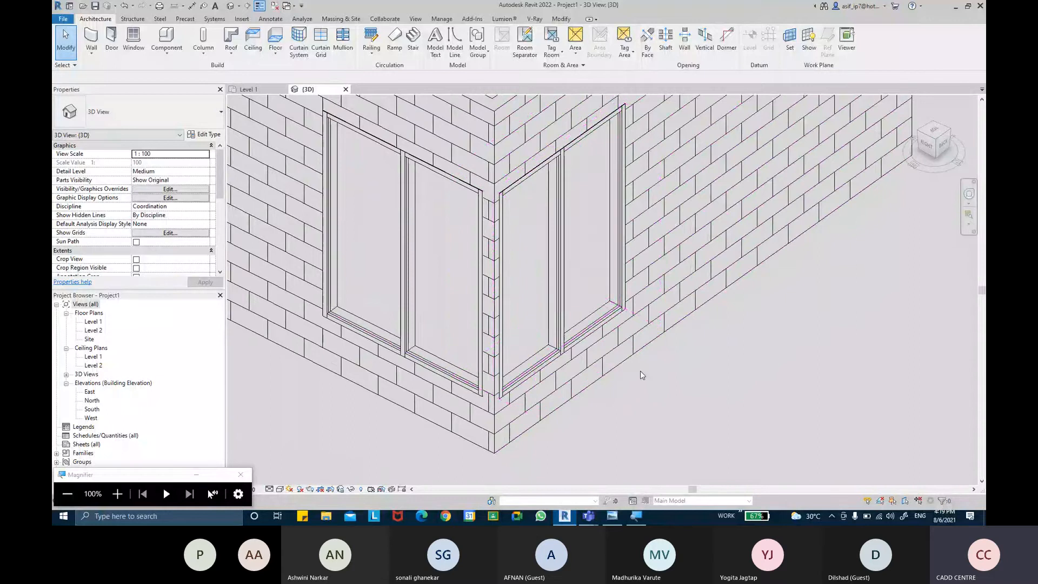
{"action": "scroll", "coordinate": [641, 371], "scroll_direction": "down", "scroll_amount": 1}
Step: Set the 3D view's visual style to Consistent Colors and inspect the masonry strip between the two corner glazings
{"action": "left_click", "coordinate": [281, 490]}
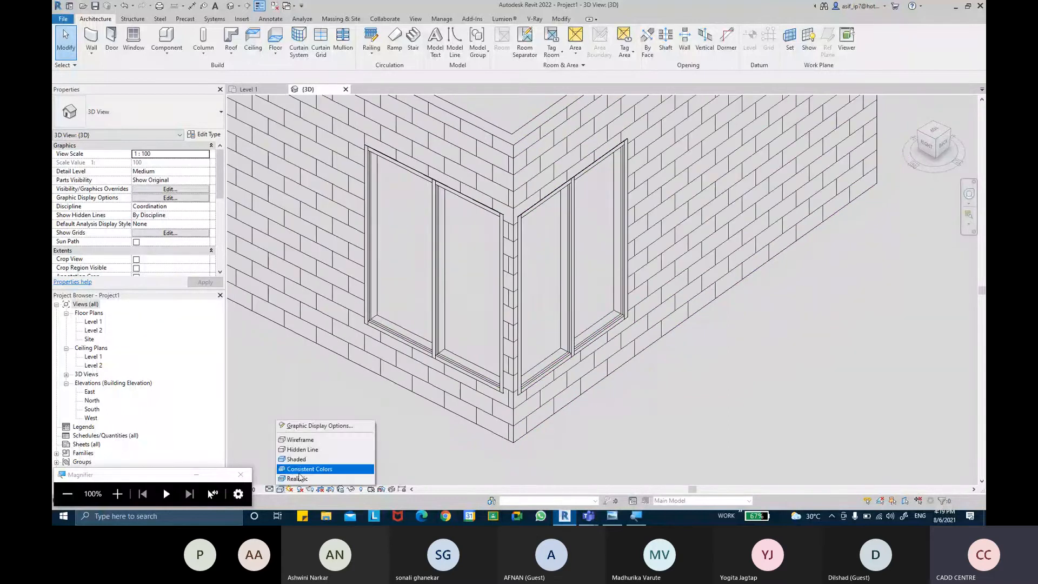
{"action": "left_click", "coordinate": [303, 469]}
{"action": "scroll", "coordinate": [502, 258], "scroll_direction": "up", "scroll_amount": 1}
{"action": "scroll", "coordinate": [502, 258], "scroll_direction": "up", "scroll_amount": 1}
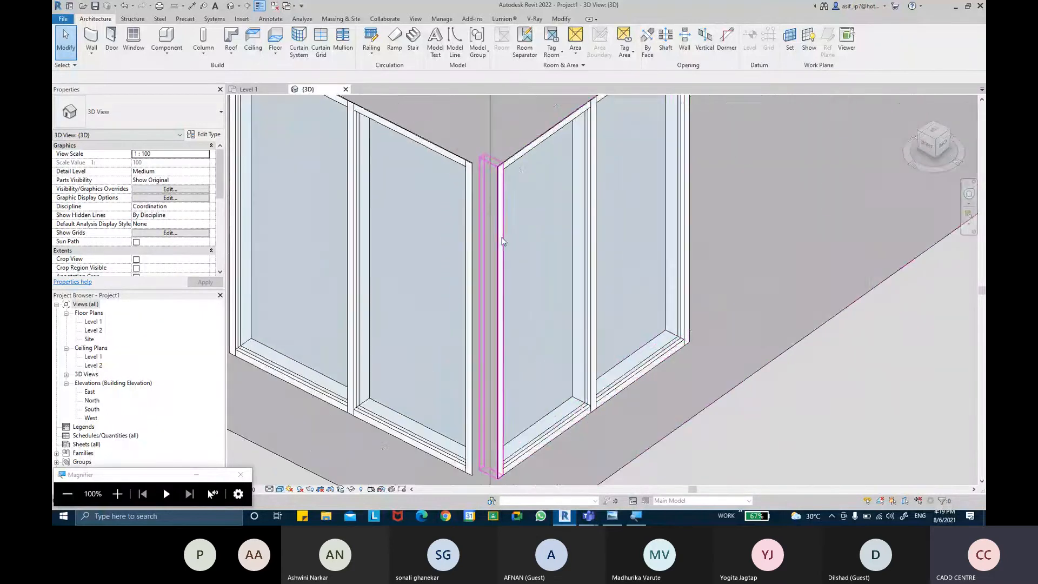
{"action": "middle_click_drag", "start_coordinate": [502, 257], "coordinate": [603, 379], "text": "shift"}
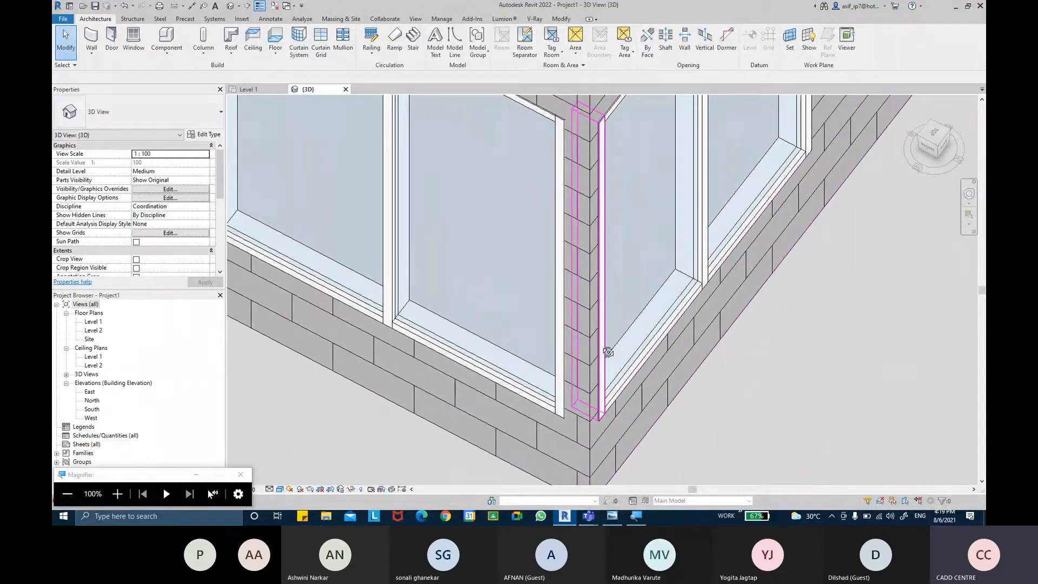
{"action": "middle_click_drag", "start_coordinate": [609, 351], "coordinate": [593, 362], "text": "shift"}
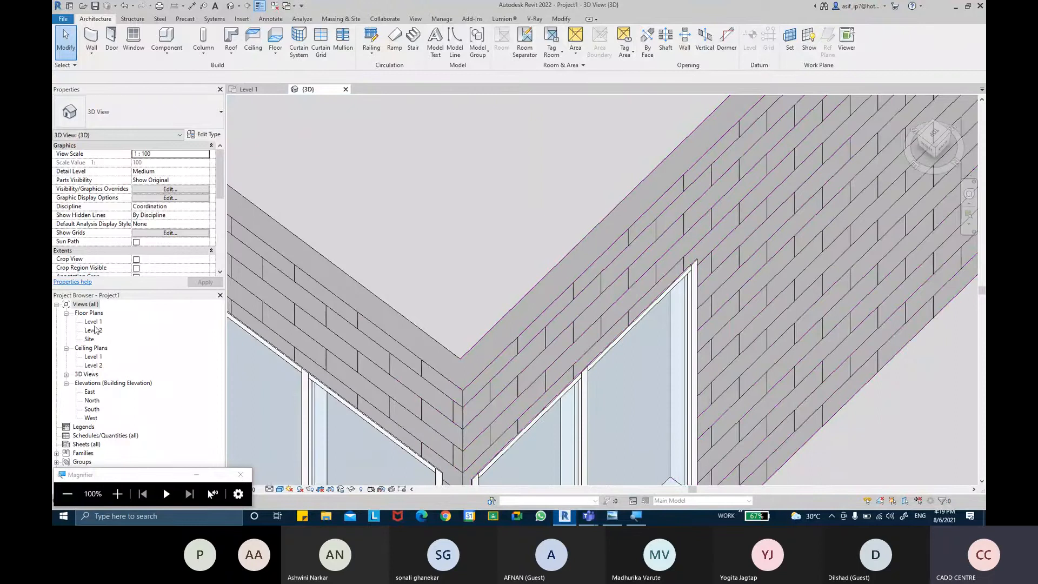
Step: In the Level 1 plan, stretch the upper Storefront wall to the corner's outer face, giving it a length of about 1900 mm
{"action": "double_click", "coordinate": [94, 322]}
{"action": "scroll", "coordinate": [560, 224], "scroll_direction": "up", "scroll_amount": 3}
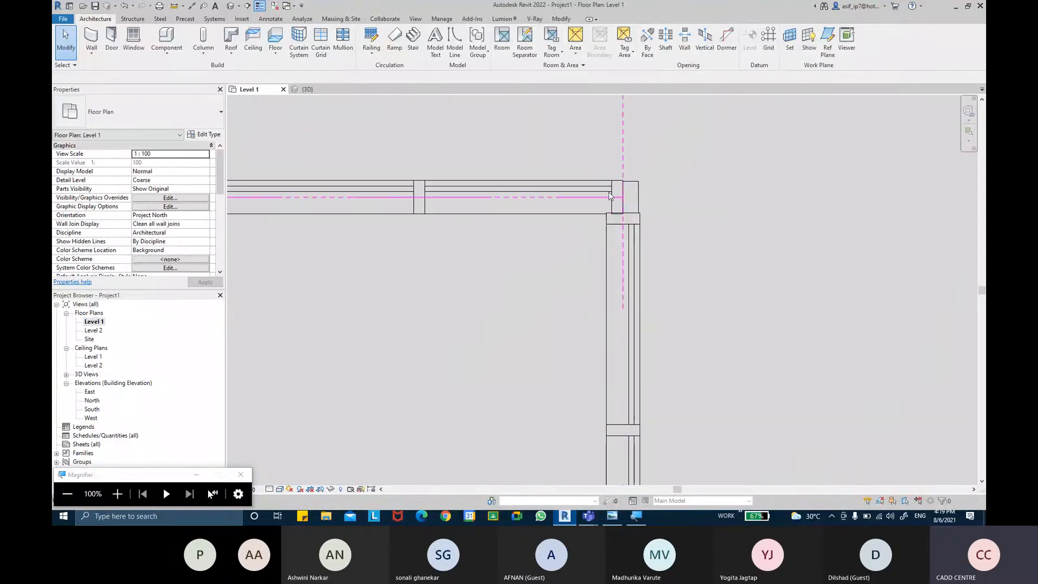
{"action": "left_click", "coordinate": [616, 199]}
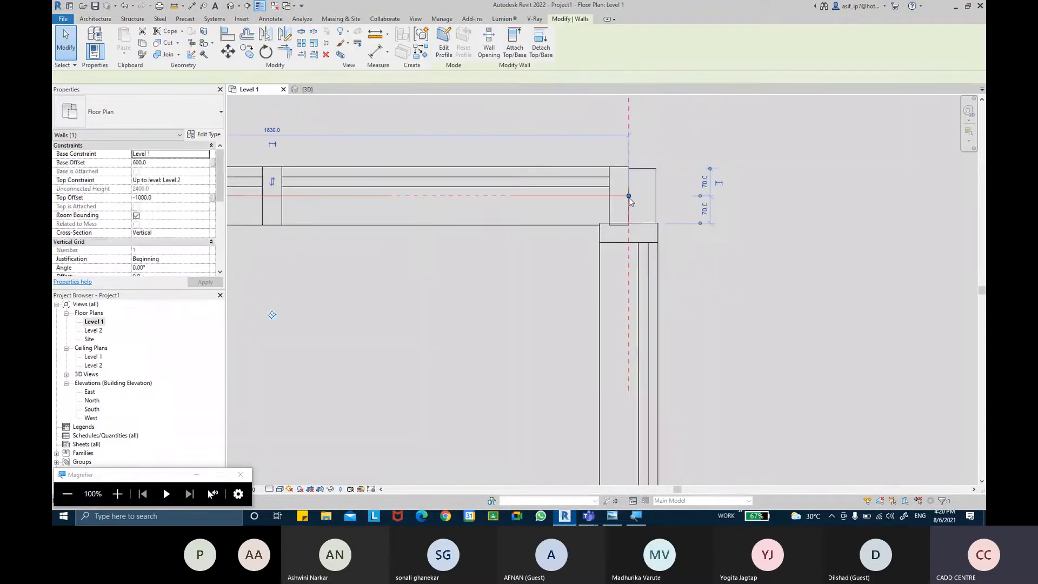
{"action": "scroll", "coordinate": [639, 199], "scroll_direction": "up", "scroll_amount": 2}
{"action": "left_click_drag", "start_coordinate": [638, 200], "coordinate": [656, 199]}
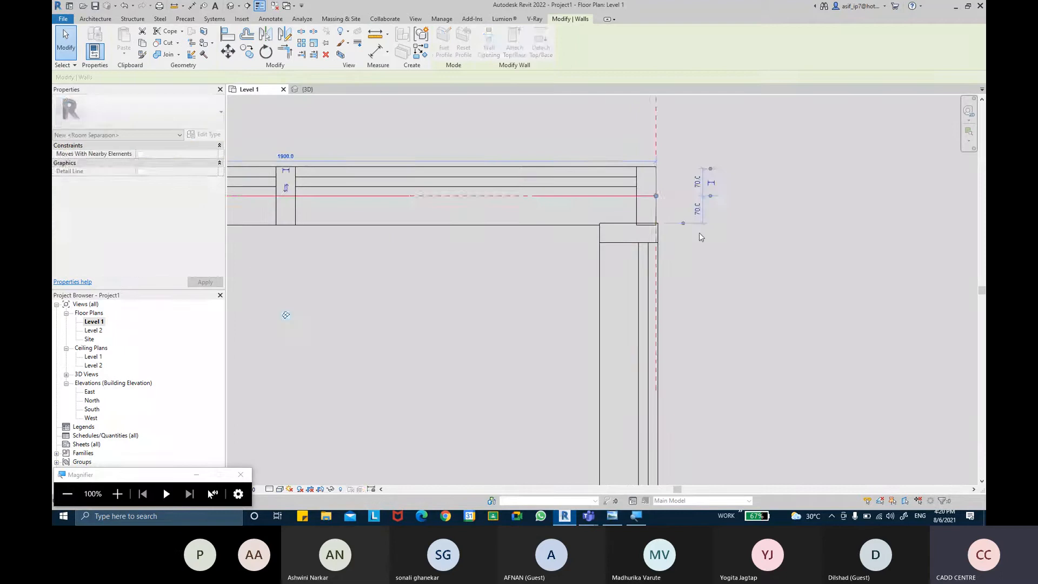
{"action": "left_click", "coordinate": [712, 243]}
{"action": "scroll", "coordinate": [720, 252], "scroll_direction": "down", "scroll_amount": 3}
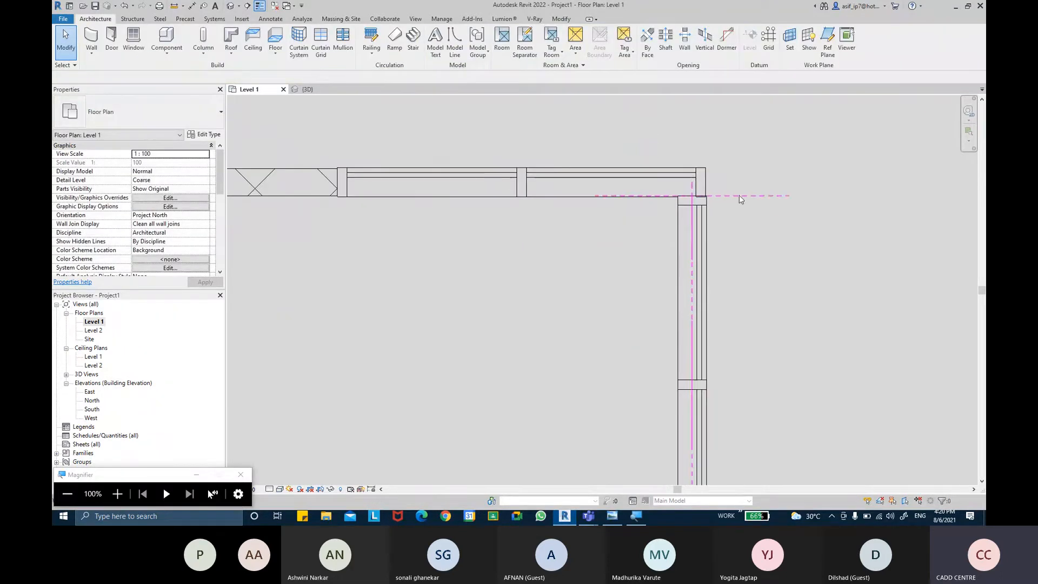
Step: Examine how the curtain wall mullions meet at the corner in the 3D view from several sides
{"action": "left_click", "coordinate": [319, 89]}
{"action": "scroll", "coordinate": [668, 293], "scroll_direction": "down", "scroll_amount": 2}
{"action": "middle_click_drag", "start_coordinate": [668, 293], "coordinate": [675, 262]}
{"action": "middle_click_drag", "start_coordinate": [679, 311], "coordinate": [683, 350]}
{"action": "scroll", "coordinate": [684, 355], "scroll_direction": "down", "scroll_amount": 2}
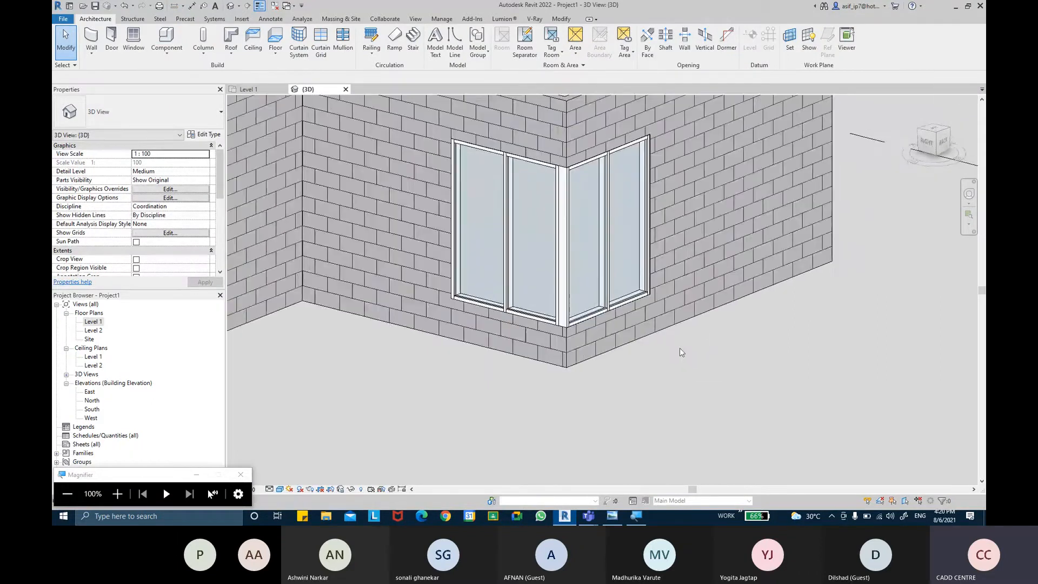
{"action": "scroll", "coordinate": [565, 317], "scroll_direction": "up", "scroll_amount": 2}
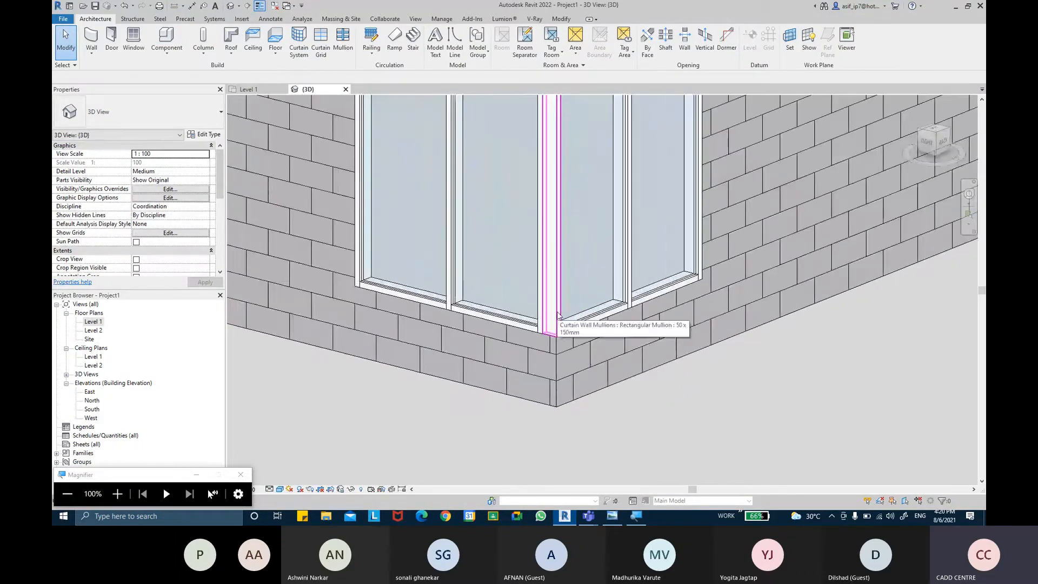
{"action": "left_click", "coordinate": [558, 315]}
{"action": "middle_click_drag", "start_coordinate": [558, 315], "coordinate": [431, 393], "text": "shift"}
{"action": "middle_click_drag", "start_coordinate": [565, 382], "coordinate": [491, 382], "text": "shift"}
{"action": "left_click", "coordinate": [475, 340]}
{"action": "scroll", "coordinate": [538, 253], "scroll_direction": "up", "scroll_amount": 1}
{"action": "middle_click_drag", "start_coordinate": [554, 248], "coordinate": [528, 299]}
{"action": "key", "text": "ctrl"}
{"action": "scroll", "coordinate": [529, 300], "scroll_direction": "down", "scroll_amount": 4}
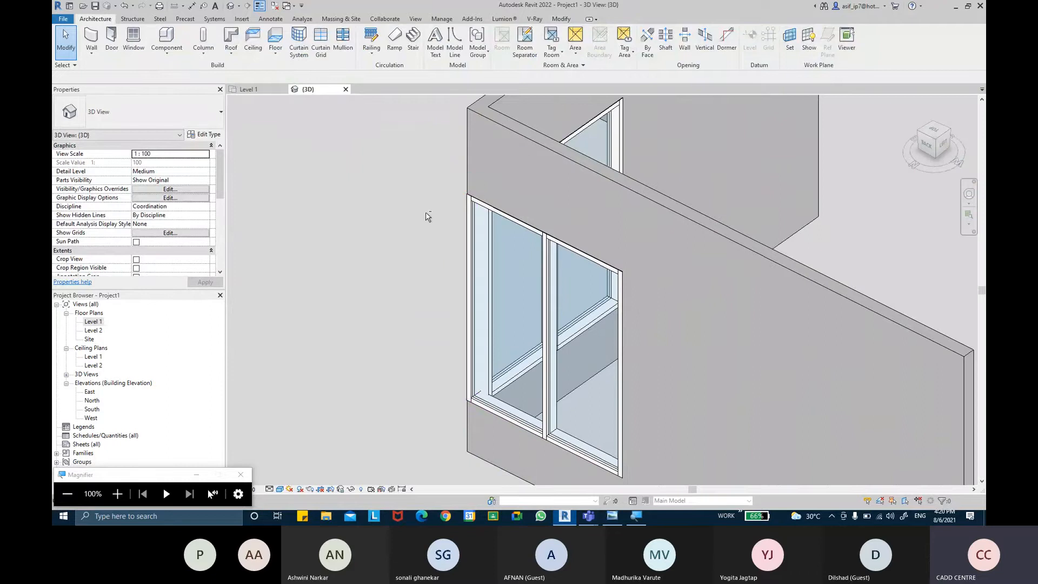
Step: Delete the two 50 x 150 mm vertical mullions meeting at the corner in the Level 1 plan
{"action": "left_click", "coordinate": [252, 90]}
{"action": "scroll", "coordinate": [665, 219], "scroll_direction": "up", "scroll_amount": 3}
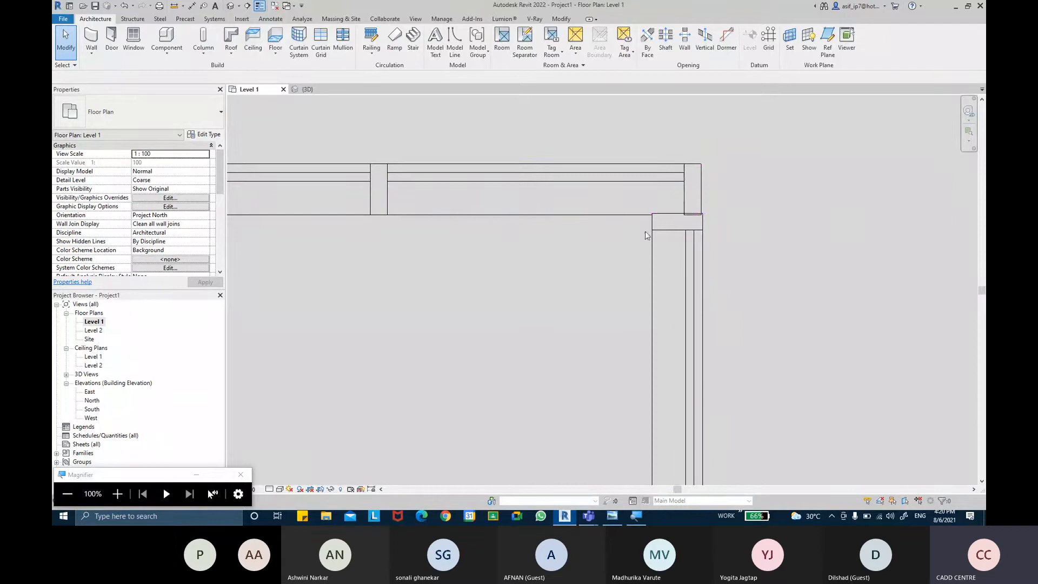
{"action": "left_click", "coordinate": [664, 236]}
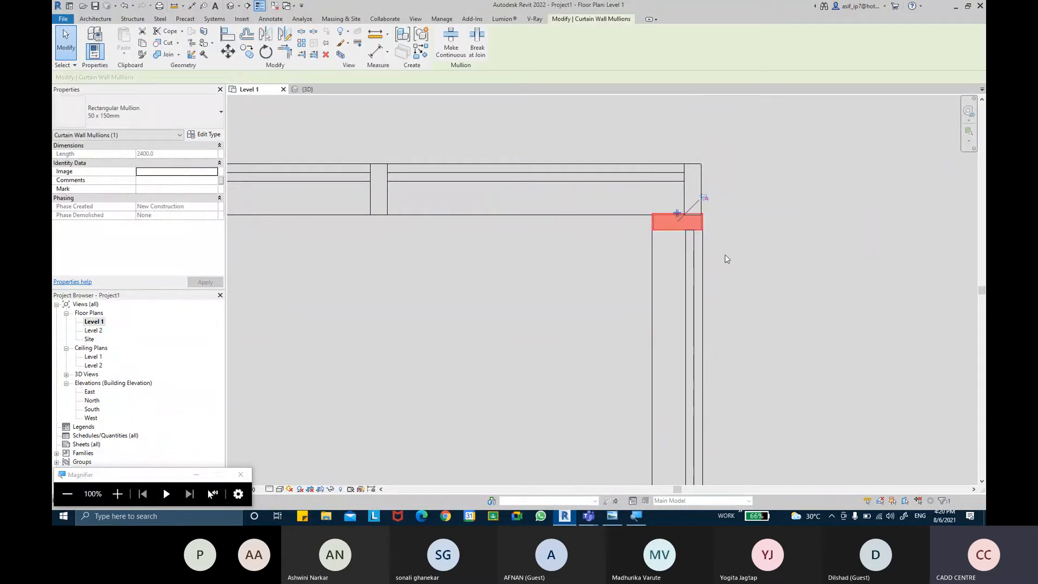
{"action": "key", "text": "Delete"}
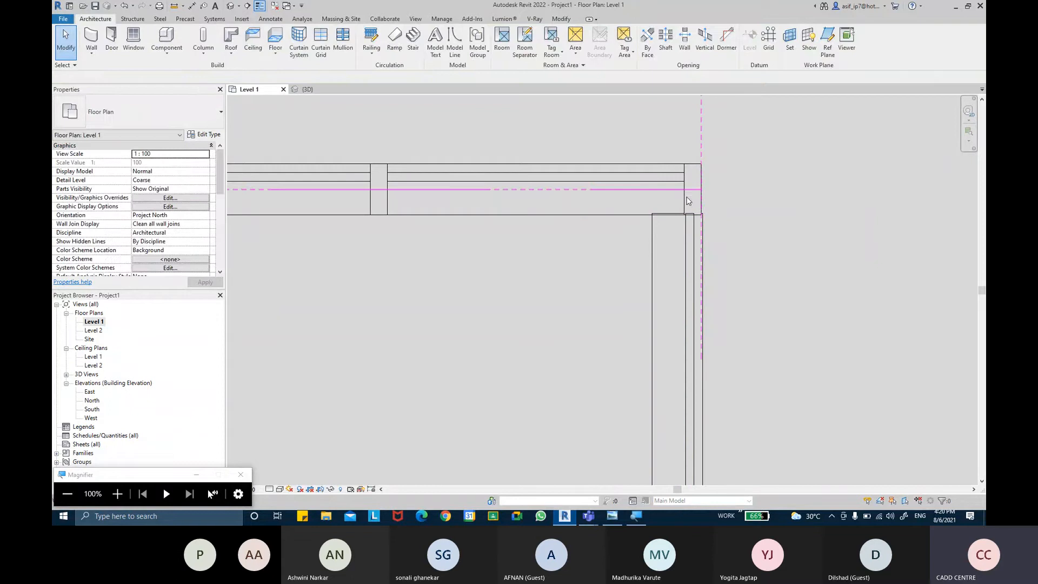
{"action": "left_click", "coordinate": [699, 189]}
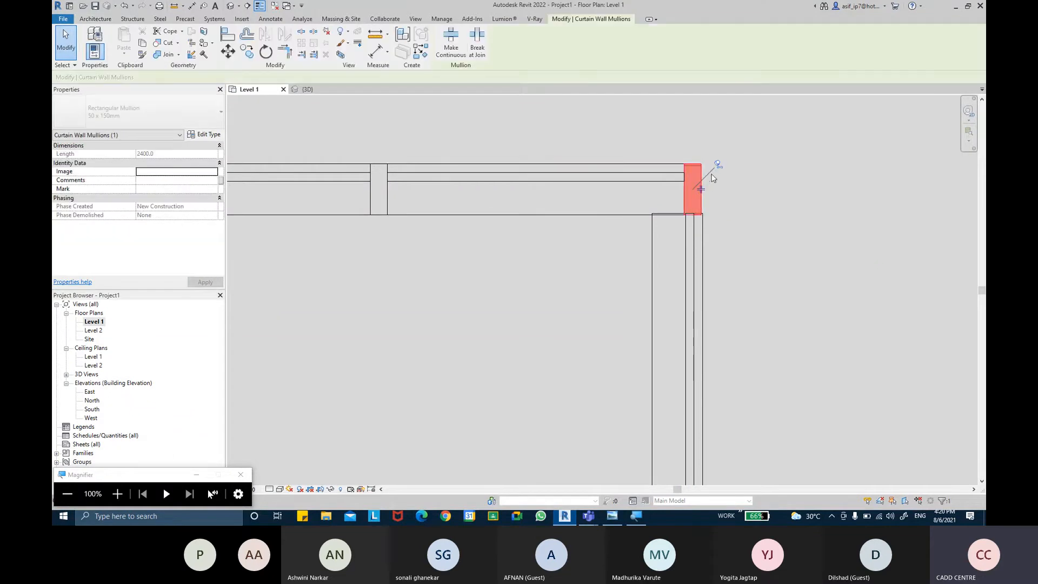
{"action": "key", "text": "Delete"}
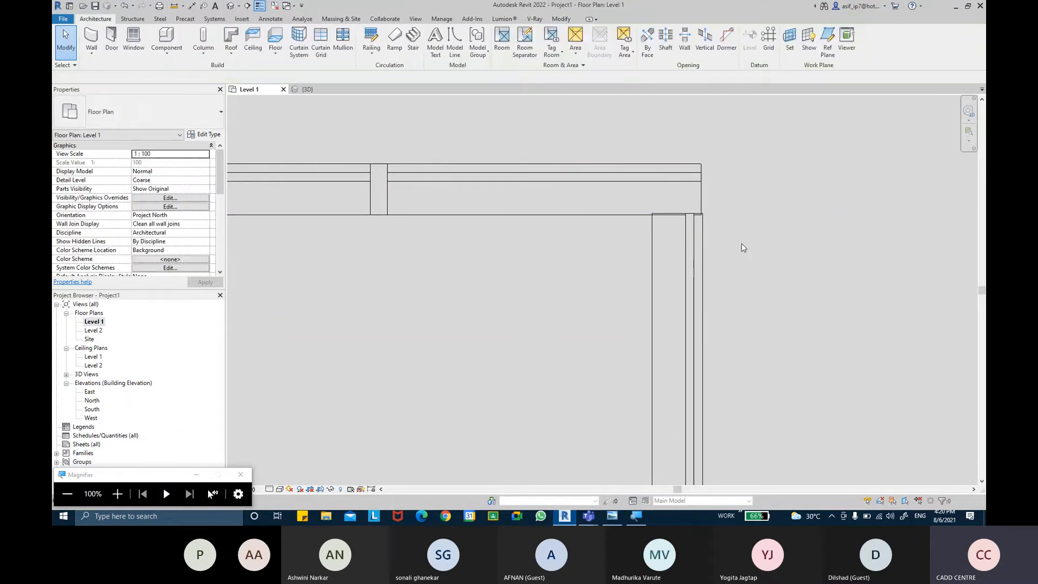
Step: Stretch the side Storefront wall's upper end to the centre line of the upper wall's glazing and check the corner in 3D
{"action": "middle_click_drag", "start_coordinate": [729, 246], "coordinate": [727, 245]}
{"action": "left_click", "coordinate": [686, 219]}
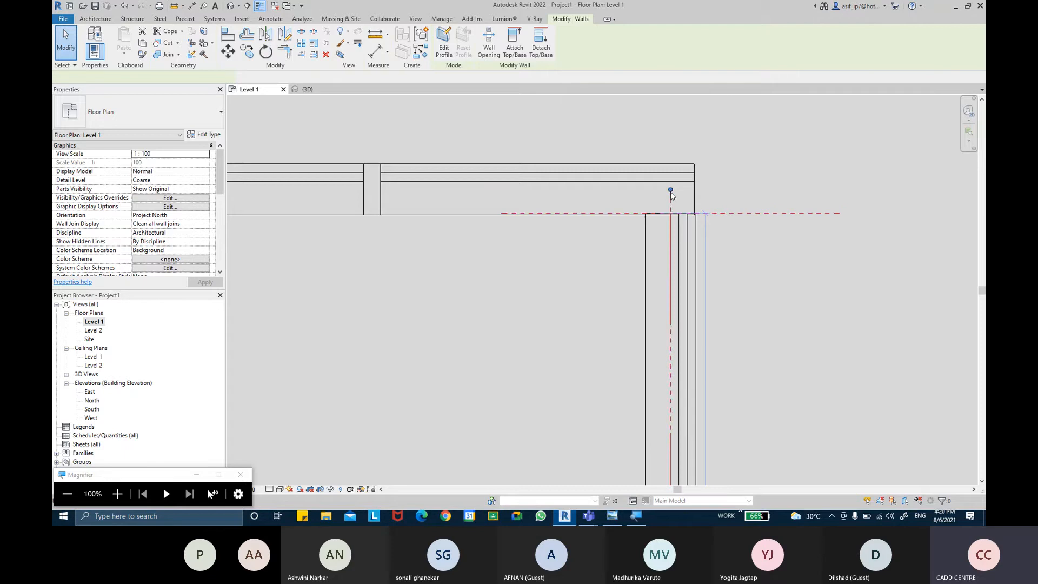
{"action": "left_click_drag", "start_coordinate": [670, 189], "coordinate": [672, 172]}
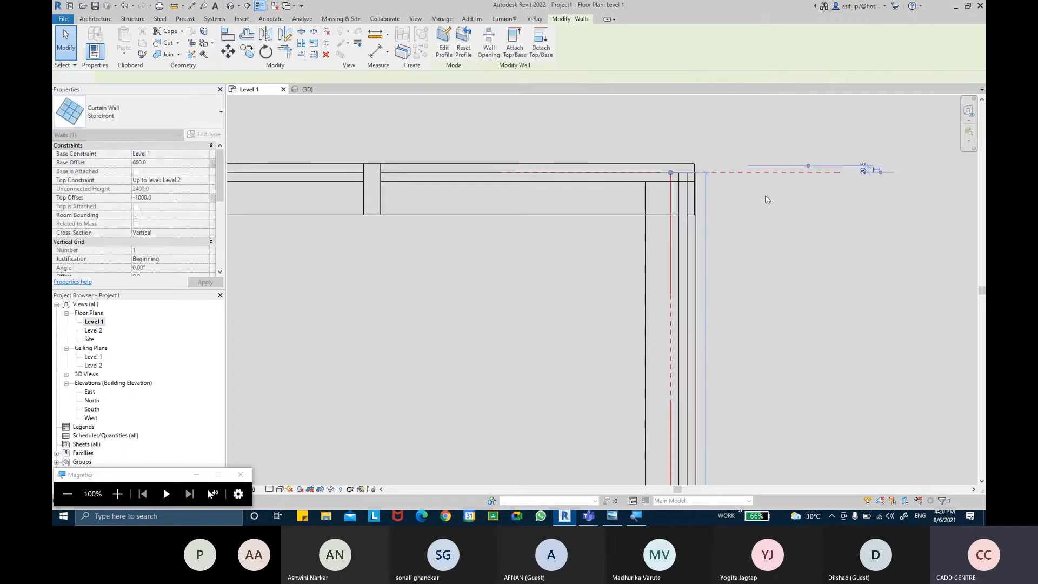
{"action": "left_click", "coordinate": [766, 190]}
{"action": "middle_click_drag", "start_coordinate": [762, 203], "coordinate": [756, 215]}
{"action": "left_click", "coordinate": [306, 88]}
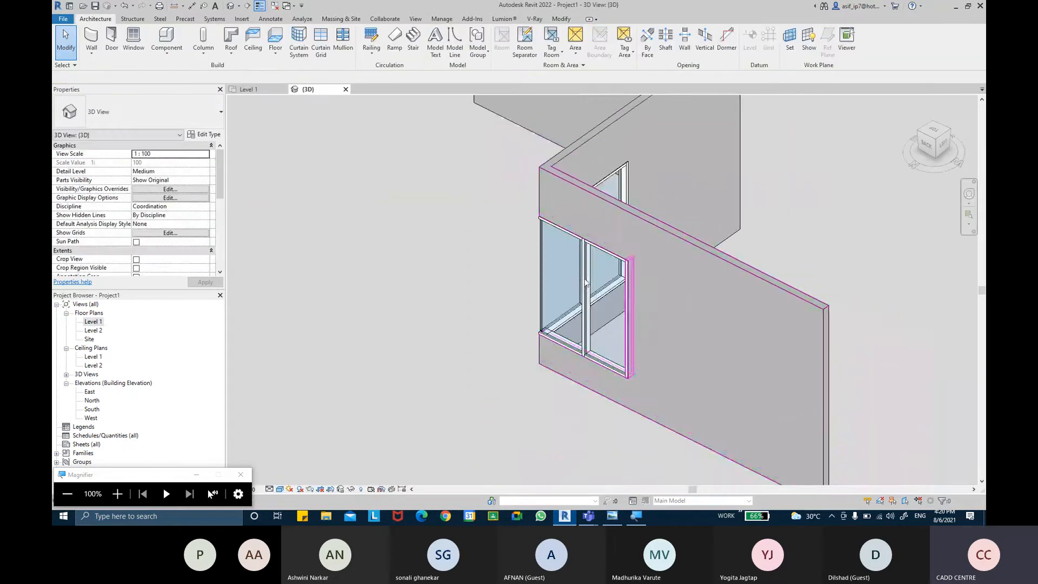
{"action": "middle_click_drag", "start_coordinate": [574, 301], "coordinate": [443, 302], "text": "shift"}
{"action": "scroll", "coordinate": [554, 341], "scroll_direction": "up", "scroll_amount": 4}
Step: In the Level 1 plan, align the side Storefront wall's upper end with the upper glazing's inner face and check it in 3D
{"action": "left_click", "coordinate": [250, 89]}
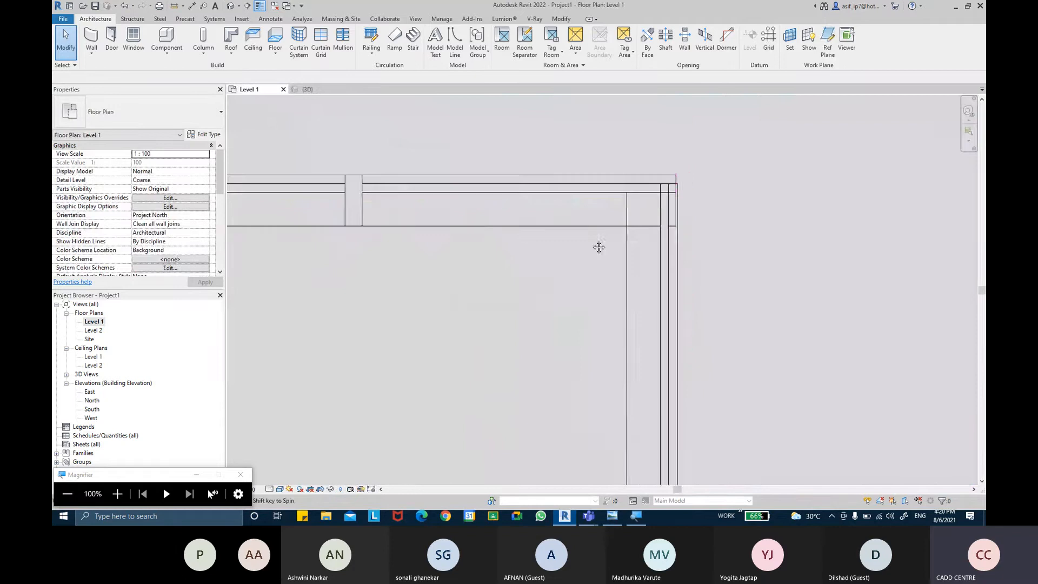
{"action": "left_click", "coordinate": [664, 232]}
{"action": "left_click_drag", "start_coordinate": [652, 184], "coordinate": [652, 192]}
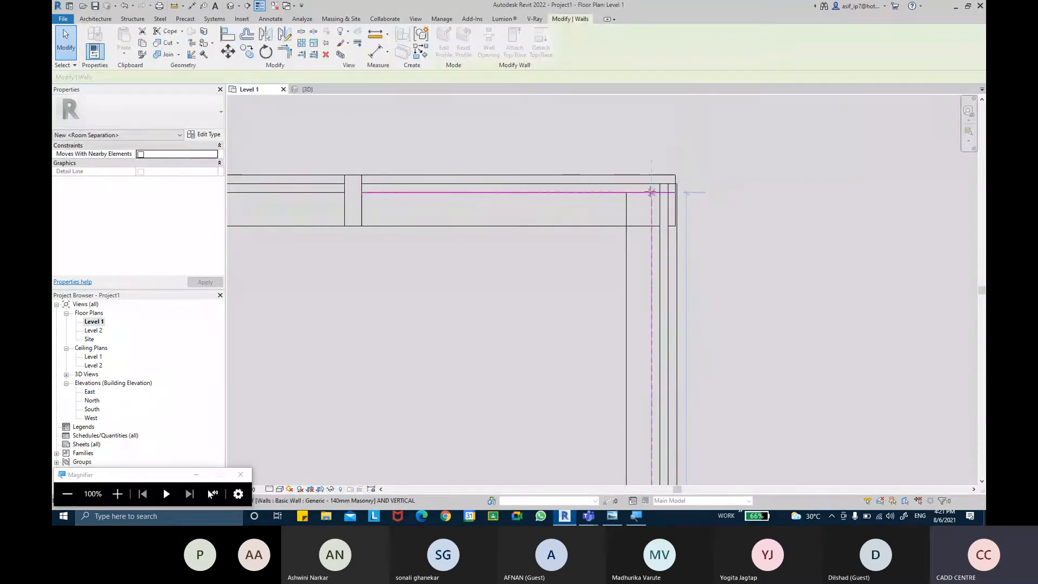
{"action": "left_click", "coordinate": [759, 234]}
{"action": "middle_click_drag", "start_coordinate": [760, 236], "coordinate": [757, 240]}
{"action": "scroll", "coordinate": [756, 241], "scroll_direction": "down", "scroll_amount": 1}
{"action": "left_click", "coordinate": [332, 90]}
{"action": "middle_click_drag", "start_coordinate": [461, 317], "coordinate": [599, 331], "text": "shift"}
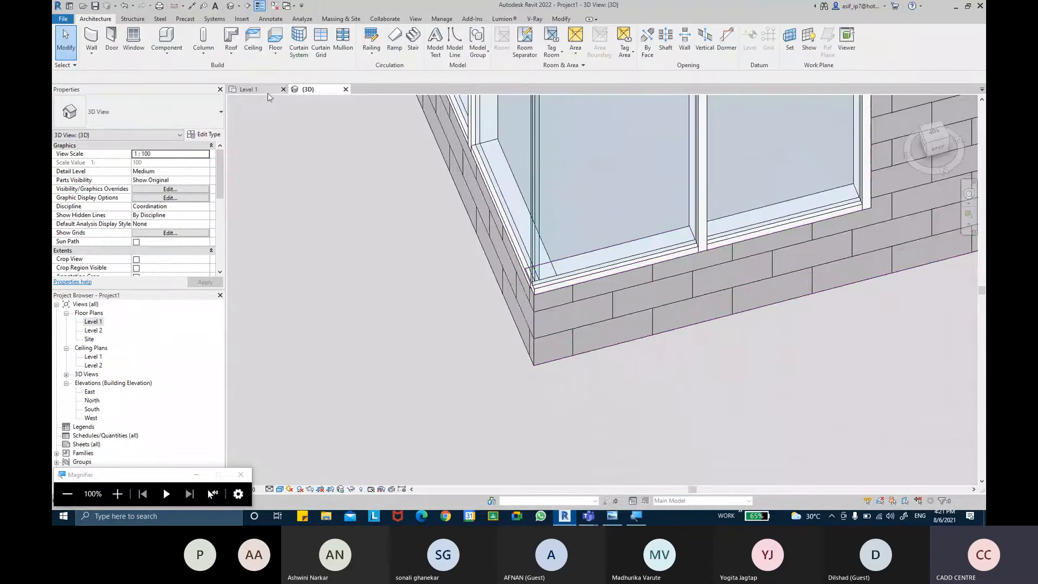
Step: Place Rectangular Mullion 30mm Square on the vertical corner edges of both Storefront walls in the 3D view
{"action": "left_click", "coordinate": [248, 89]}
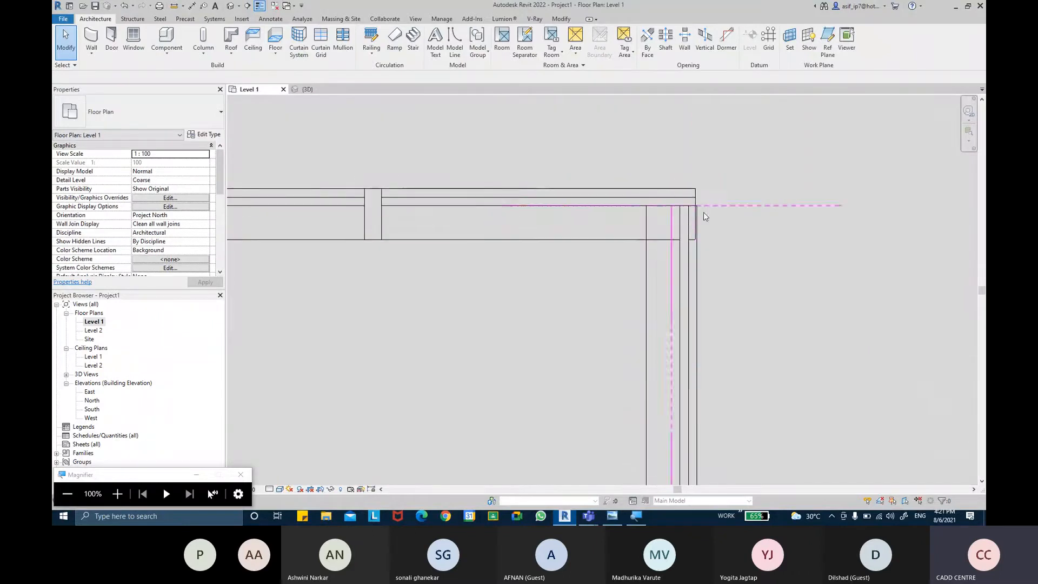
{"action": "scroll", "coordinate": [706, 222], "scroll_direction": "down", "scroll_amount": 4}
{"action": "middle_click_drag", "start_coordinate": [675, 266], "coordinate": [655, 258]}
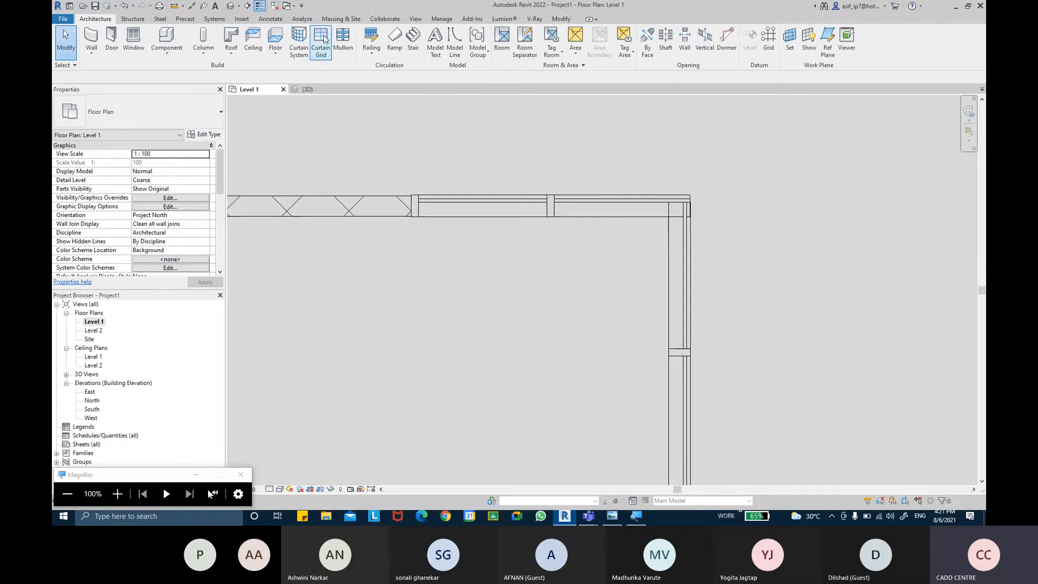
{"action": "left_click", "coordinate": [342, 43]}
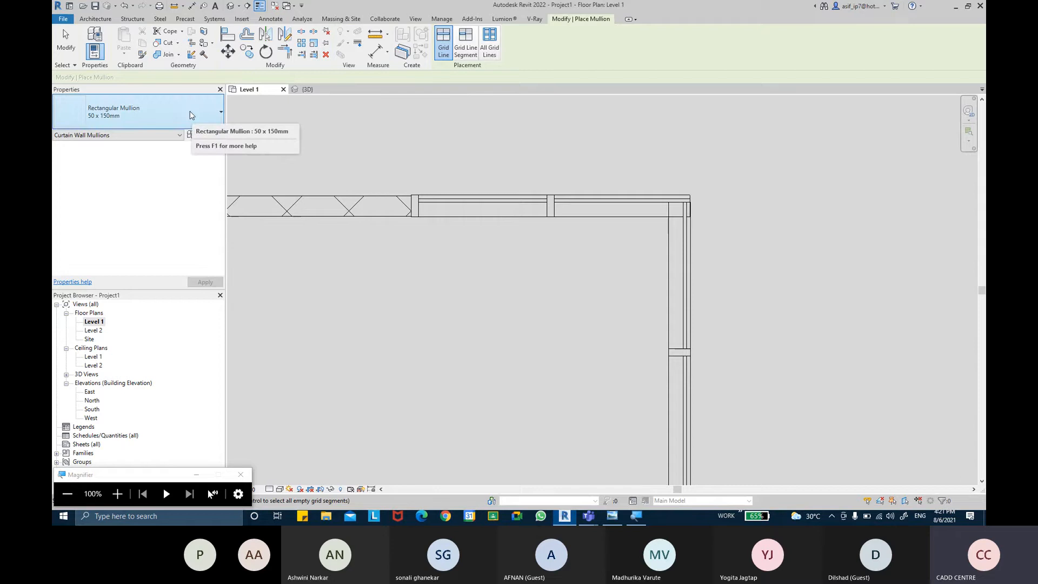
{"action": "left_click", "coordinate": [190, 115]}
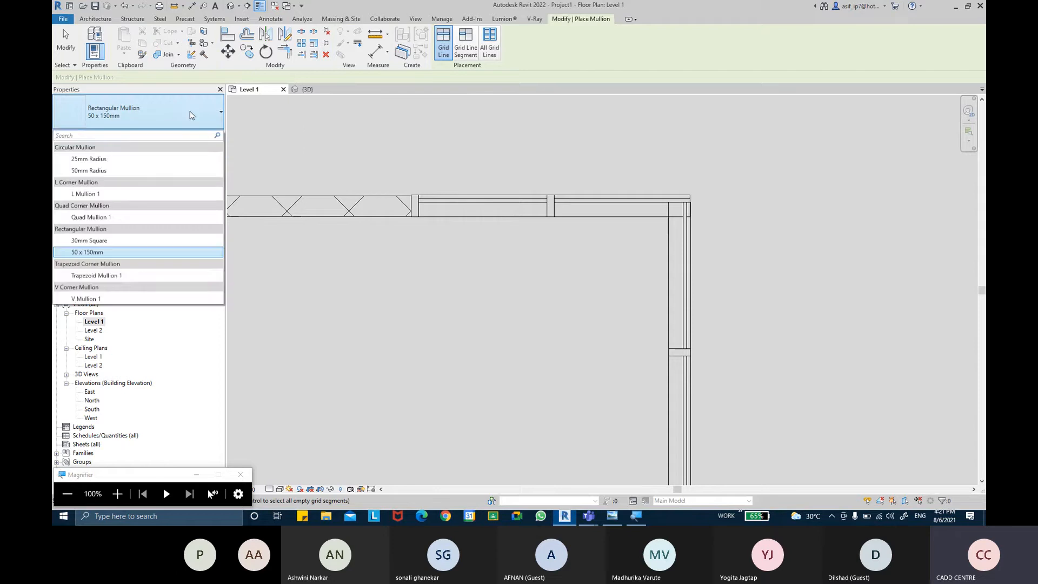
{"action": "left_click", "coordinate": [119, 243]}
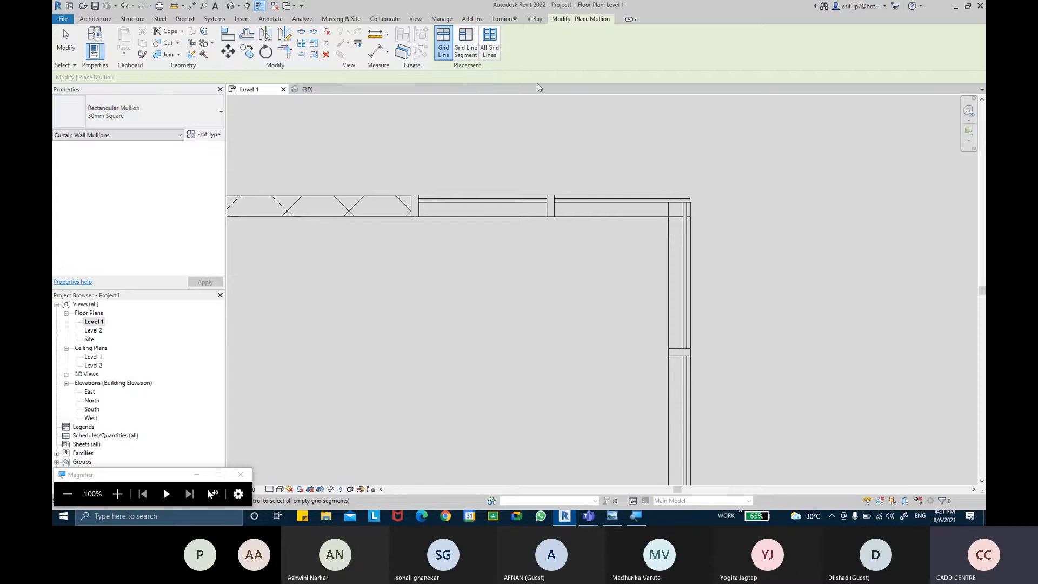
{"action": "left_click", "coordinate": [303, 89]}
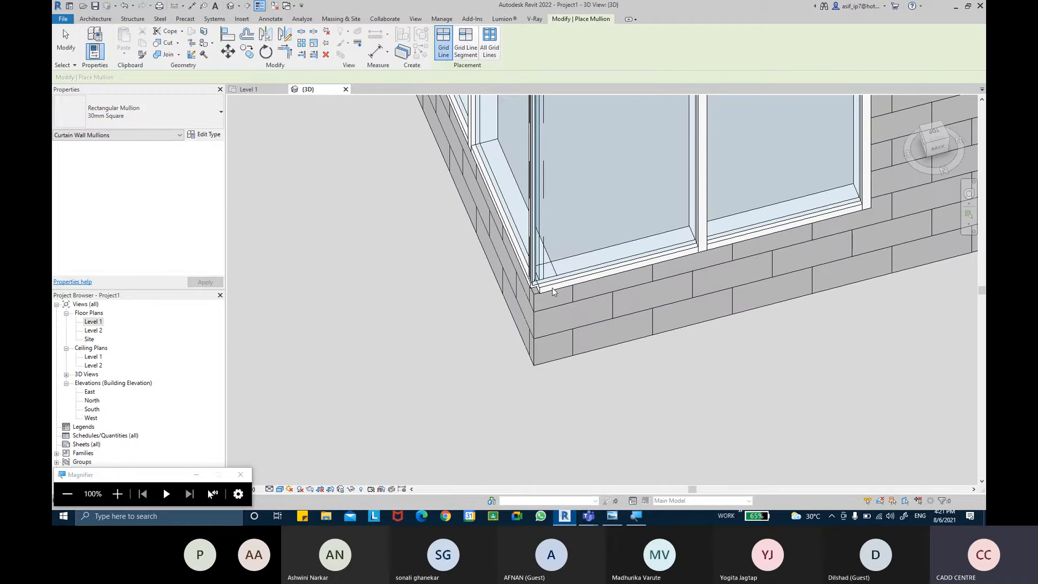
{"action": "scroll", "coordinate": [535, 270], "scroll_direction": "up", "scroll_amount": 4}
{"action": "key", "text": "Escape"}
{"action": "key", "text": "Escape"}
{"action": "scroll", "coordinate": [535, 278], "scroll_direction": "up", "scroll_amount": 1}
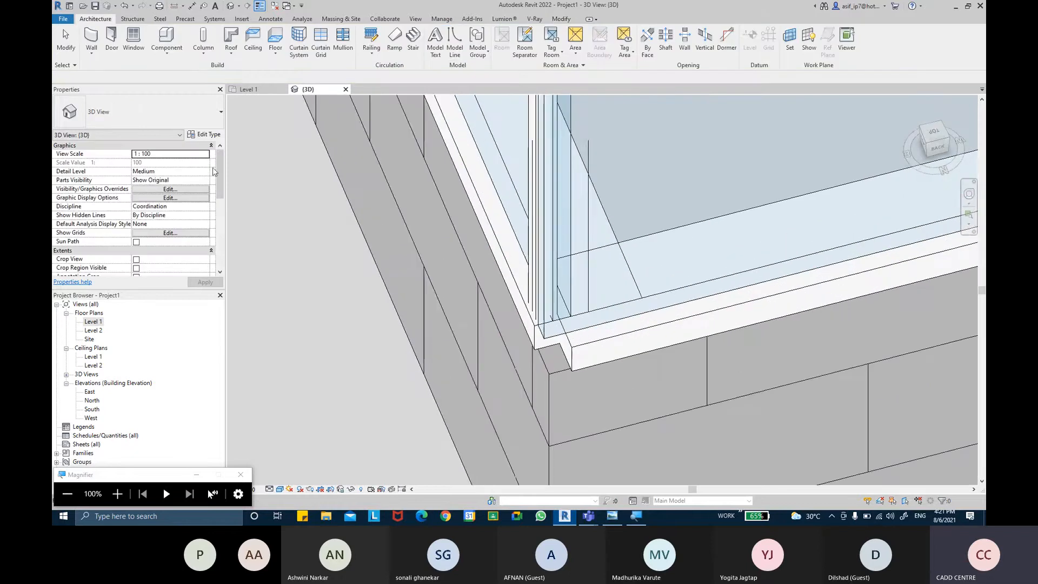
Step: Examine the position of the 30 mm square corner mullions against the glazing in the Level 1 plan
{"action": "left_click", "coordinate": [249, 89]}
{"action": "scroll", "coordinate": [693, 202], "scroll_direction": "up", "scroll_amount": 3}
{"action": "scroll", "coordinate": [703, 215], "scroll_direction": "up", "scroll_amount": 3}
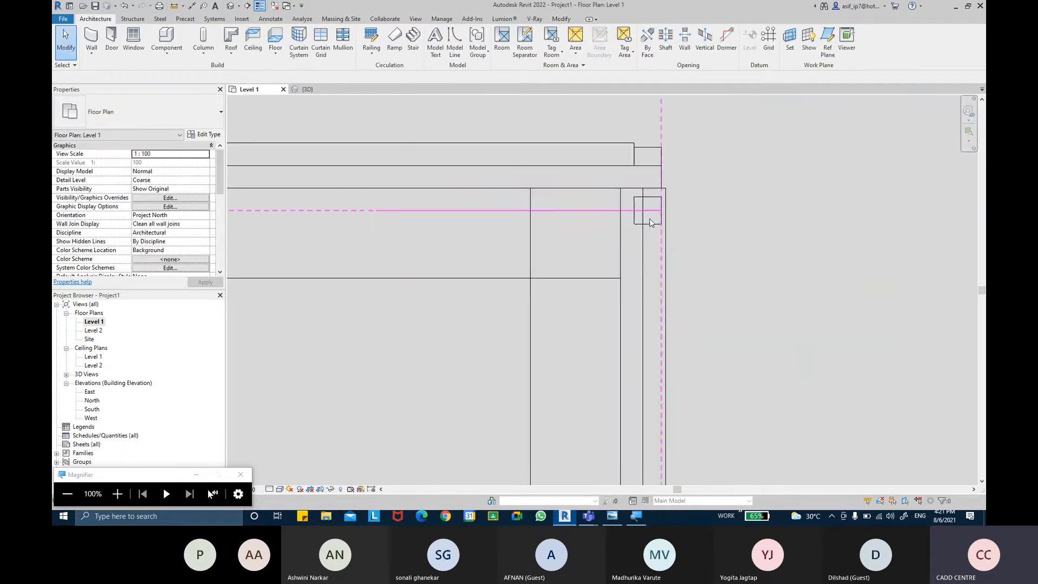
{"action": "left_click", "coordinate": [651, 212]}
{"action": "middle_click_drag", "start_coordinate": [674, 188], "coordinate": [676, 212]}
{"action": "scroll", "coordinate": [676, 212], "scroll_direction": "up", "scroll_amount": 1}
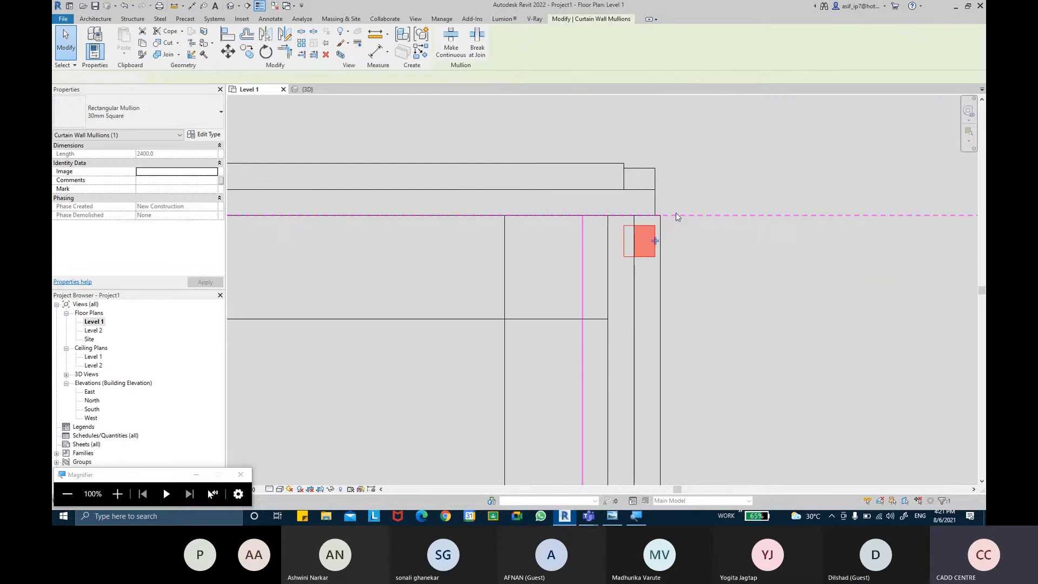
{"action": "key", "text": "Escape"}
{"action": "scroll", "coordinate": [671, 219], "scroll_direction": "down", "scroll_amount": 2}
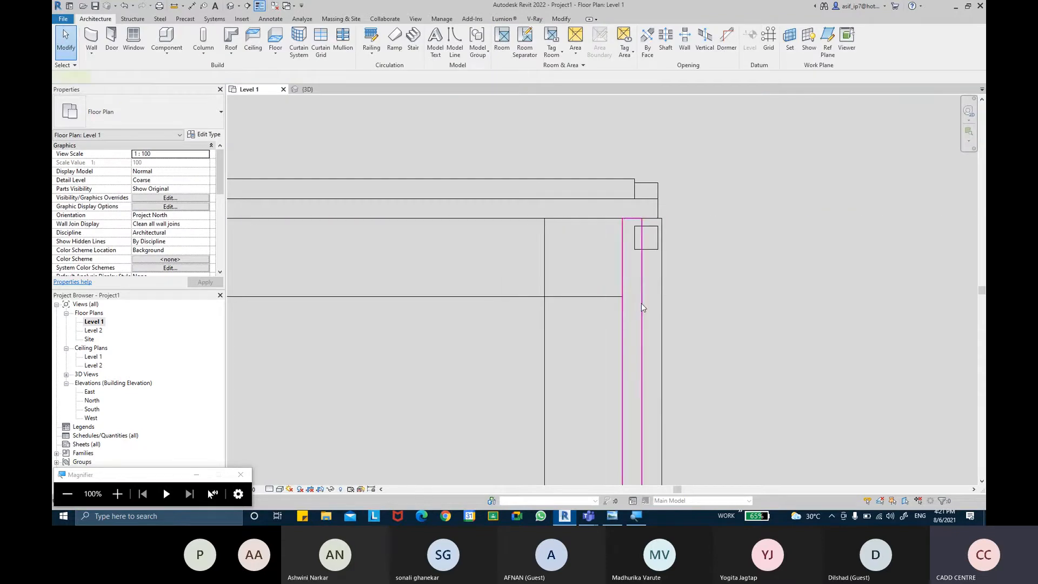
Step: Set the offset of the Glazed system panel type to 0
{"action": "left_click", "coordinate": [642, 302]}
{"action": "left_click", "coordinate": [204, 134]}
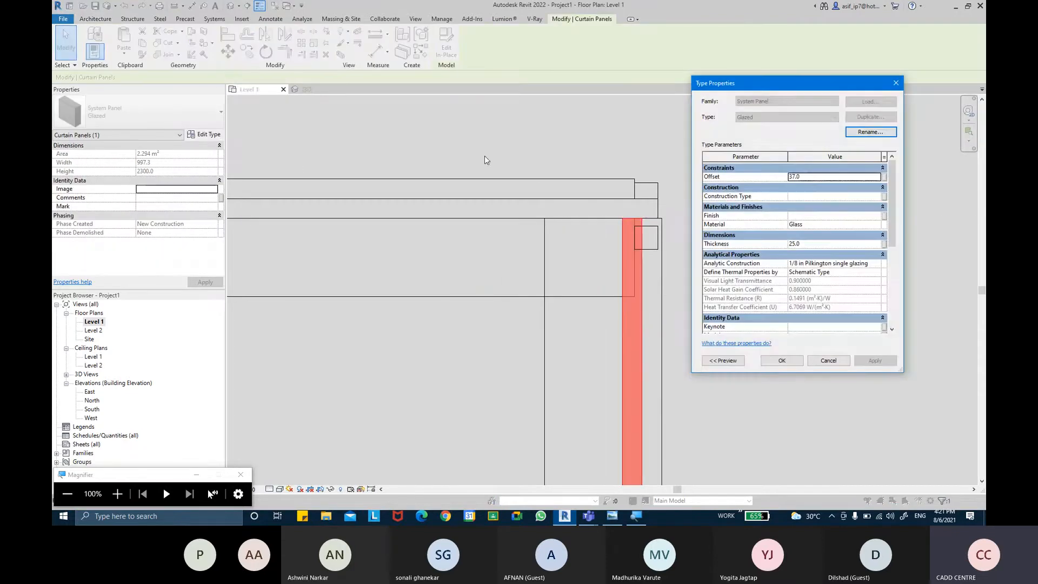
{"action": "left_click", "coordinate": [822, 180]}
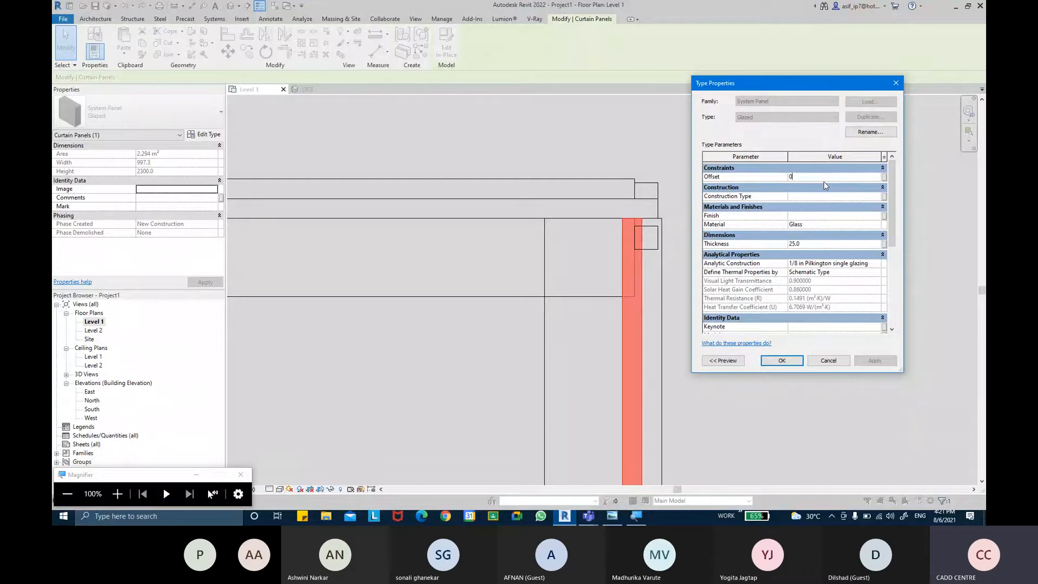
{"action": "left_click", "coordinate": [875, 361]}
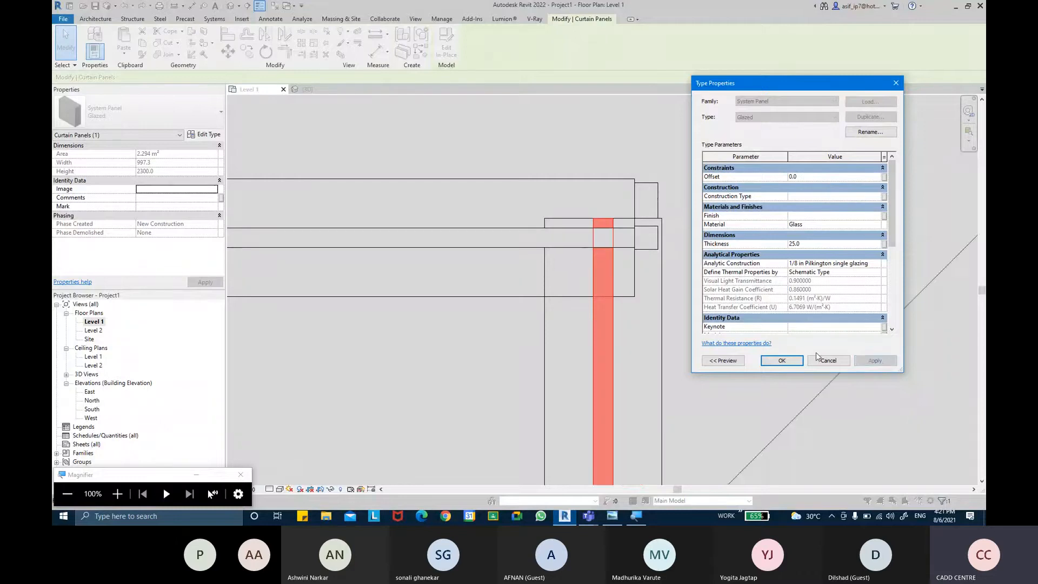
{"action": "left_click", "coordinate": [793, 359]}
{"action": "scroll", "coordinate": [746, 285], "scroll_direction": "down", "scroll_amount": 3}
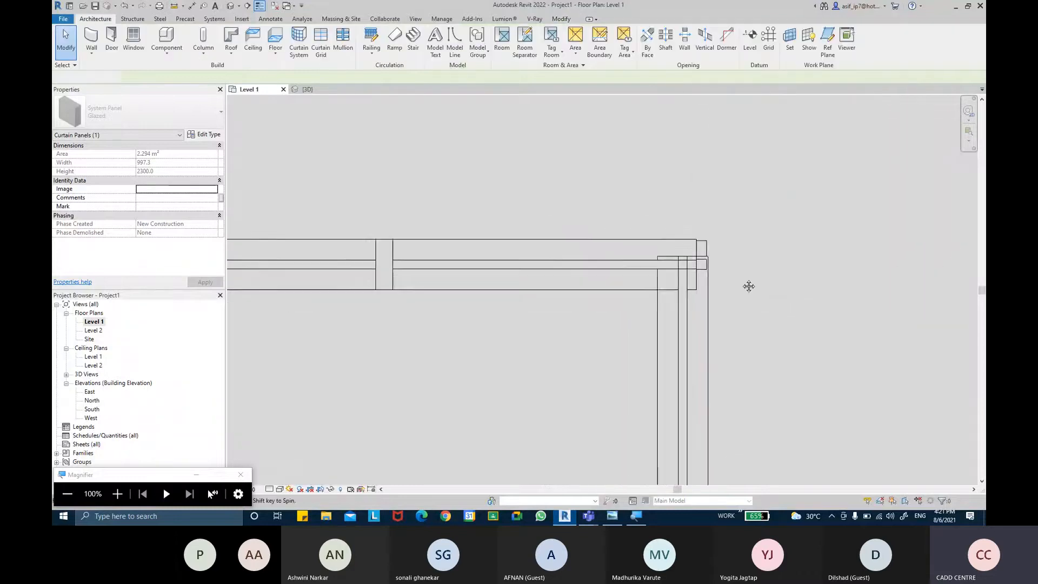
Step: Stretch the side Storefront wall's upper end to the inner face of the upper wall's glazing in the Level 1 plan
{"action": "left_click", "coordinate": [735, 225]}
{"action": "scroll", "coordinate": [677, 249], "scroll_direction": "up", "scroll_amount": 3}
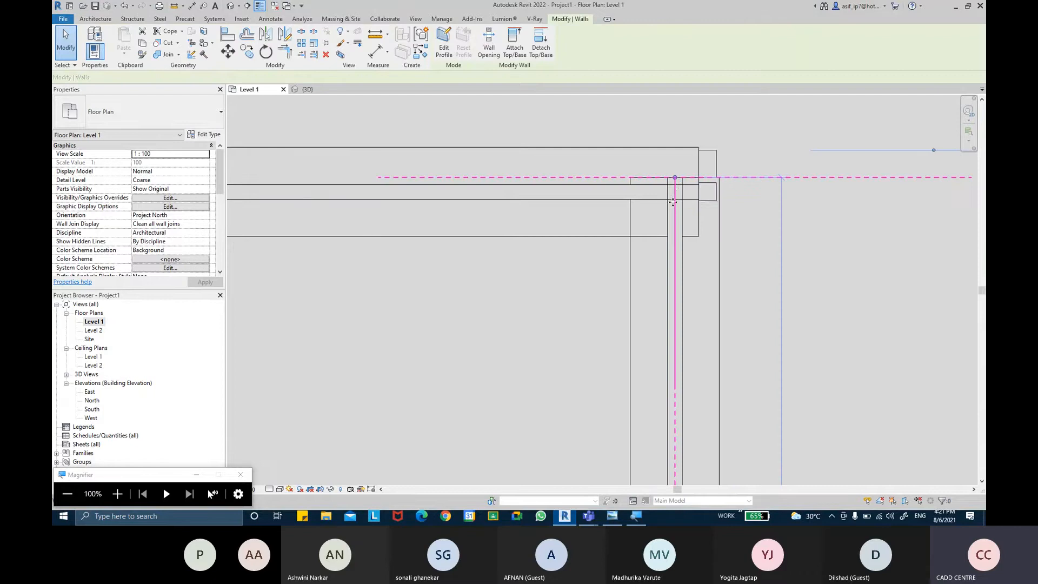
{"action": "left_click", "coordinate": [676, 181]}
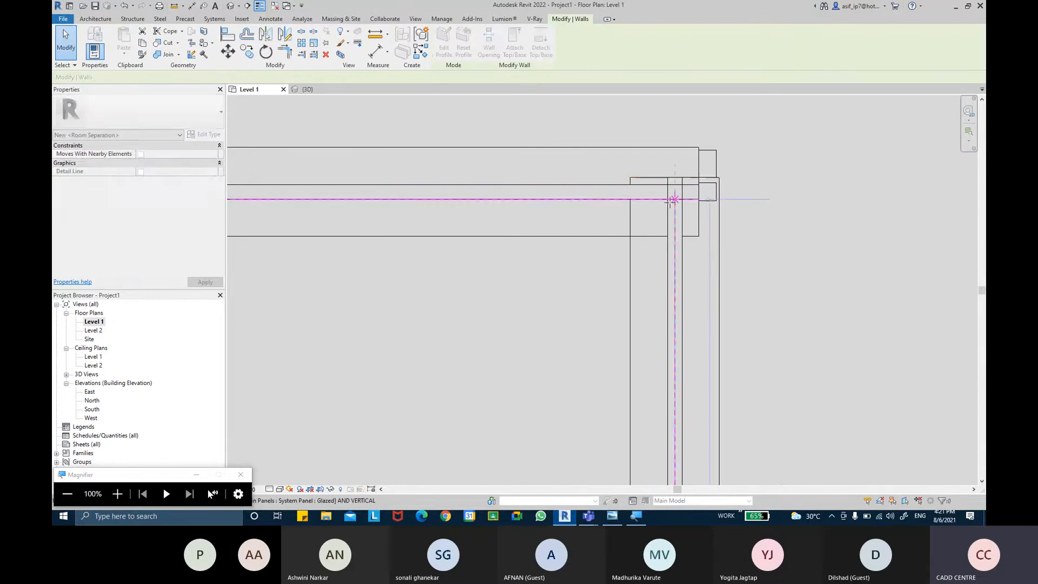
{"action": "key", "text": "Escape"}
Step: Examine the corner mullion, both Storefront walls and the overall wall layout in the Level 1 plan
{"action": "left_click", "coordinate": [711, 188]}
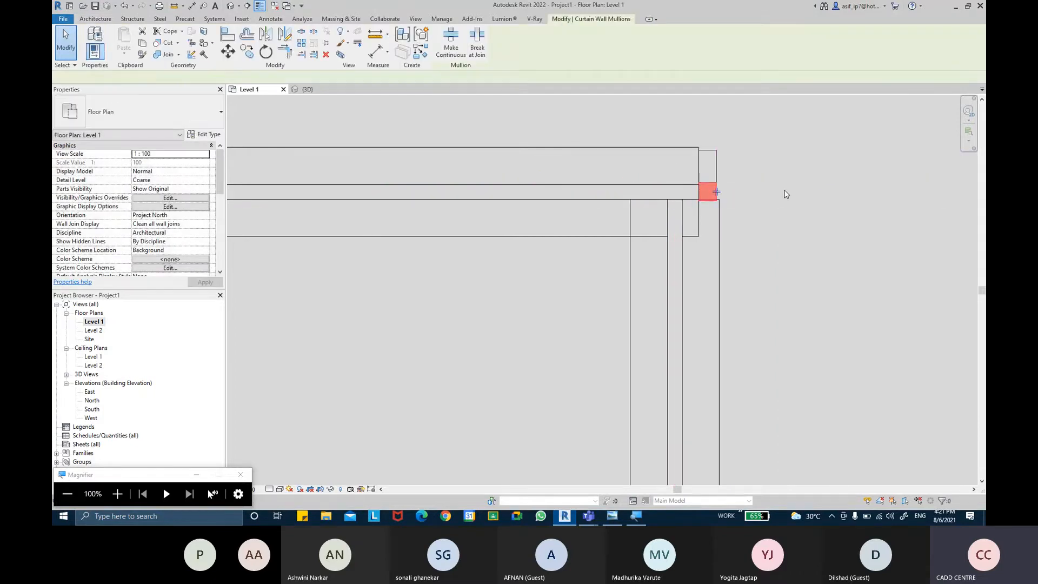
{"action": "scroll", "coordinate": [786, 194], "scroll_direction": "down", "scroll_amount": 1}
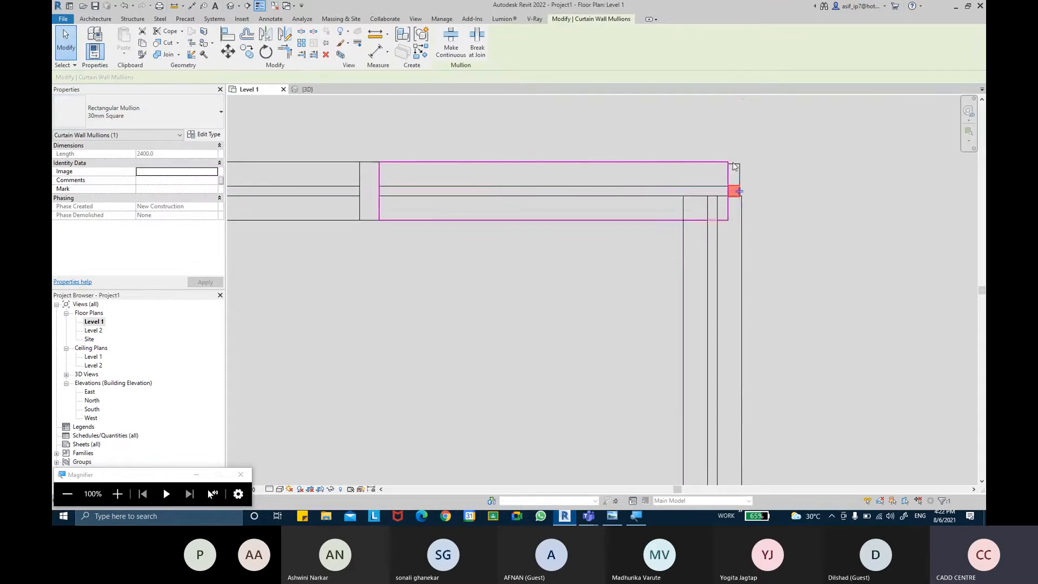
{"action": "scroll", "coordinate": [760, 202], "scroll_direction": "down", "scroll_amount": 4}
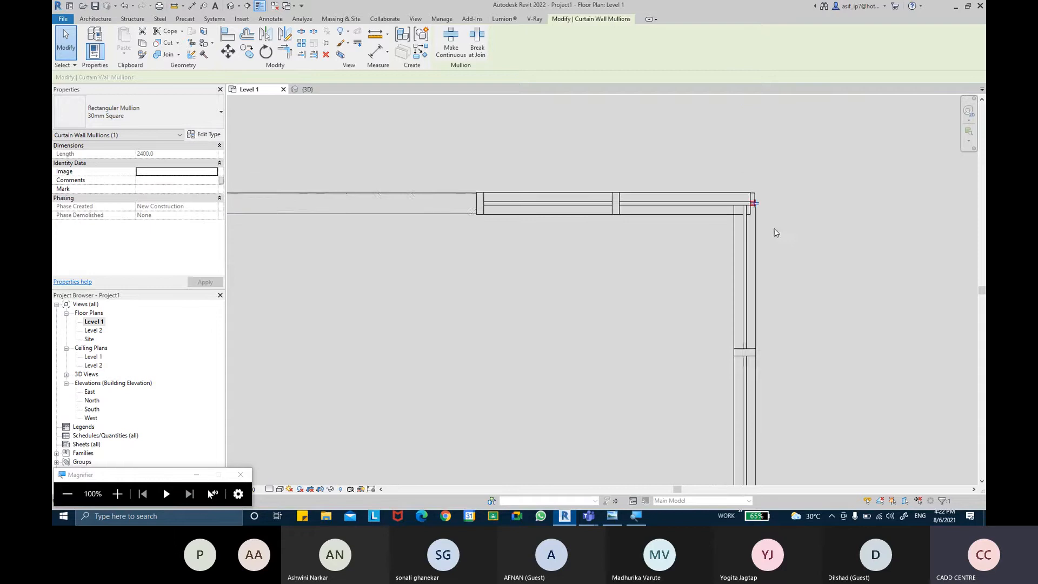
{"action": "left_click", "coordinate": [768, 227]}
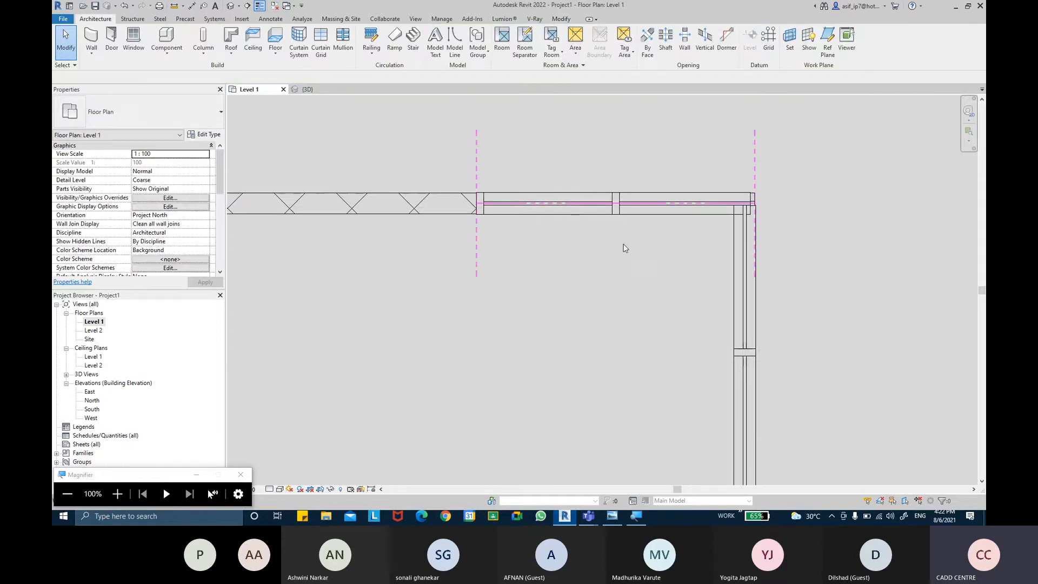
{"action": "middle_click_drag", "start_coordinate": [736, 319], "coordinate": [686, 279]}
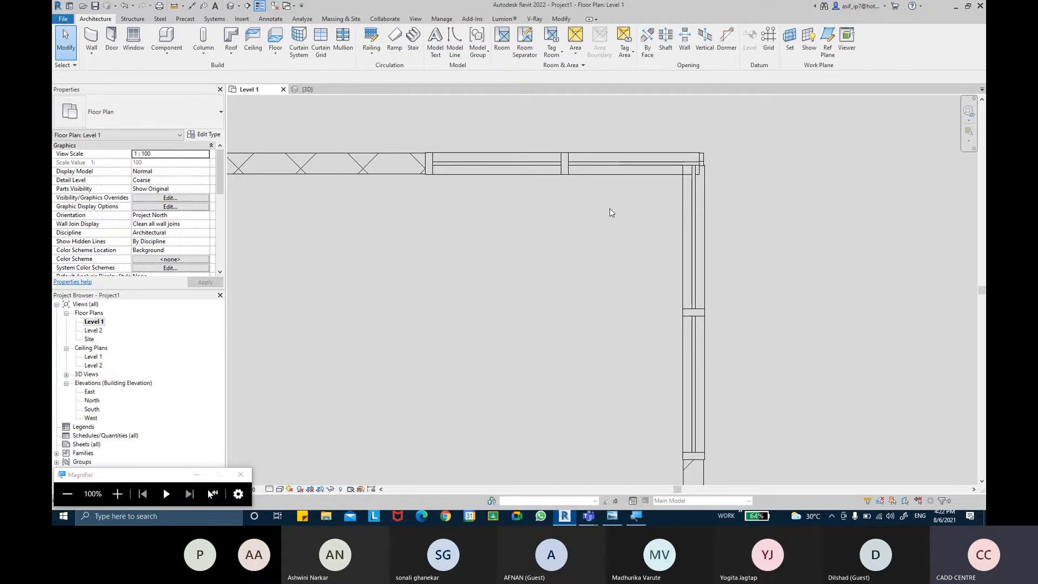
{"action": "left_click", "coordinate": [593, 165]}
{"action": "left_click", "coordinate": [694, 306]}
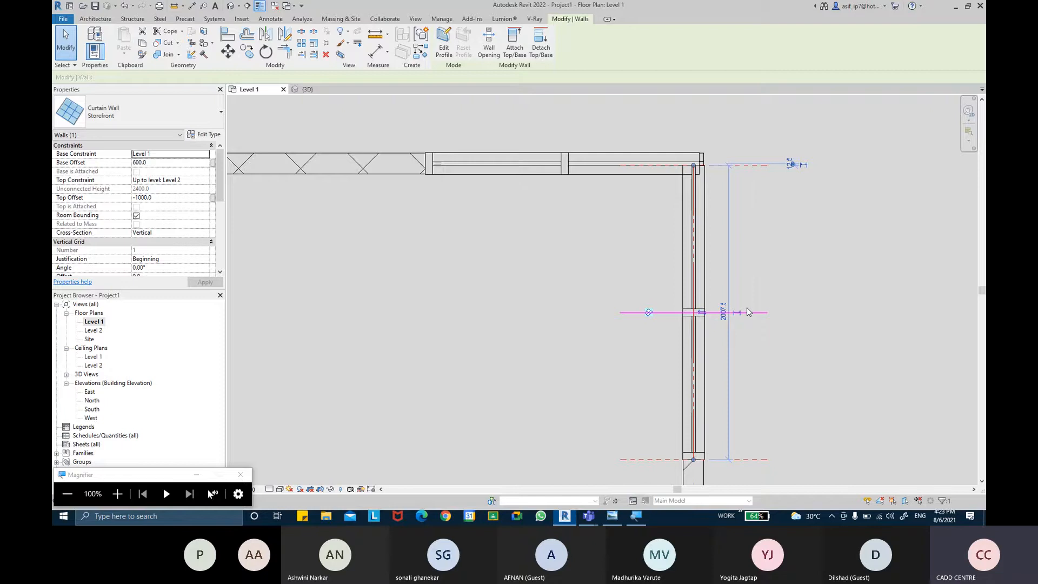
{"action": "left_click", "coordinate": [732, 295]}
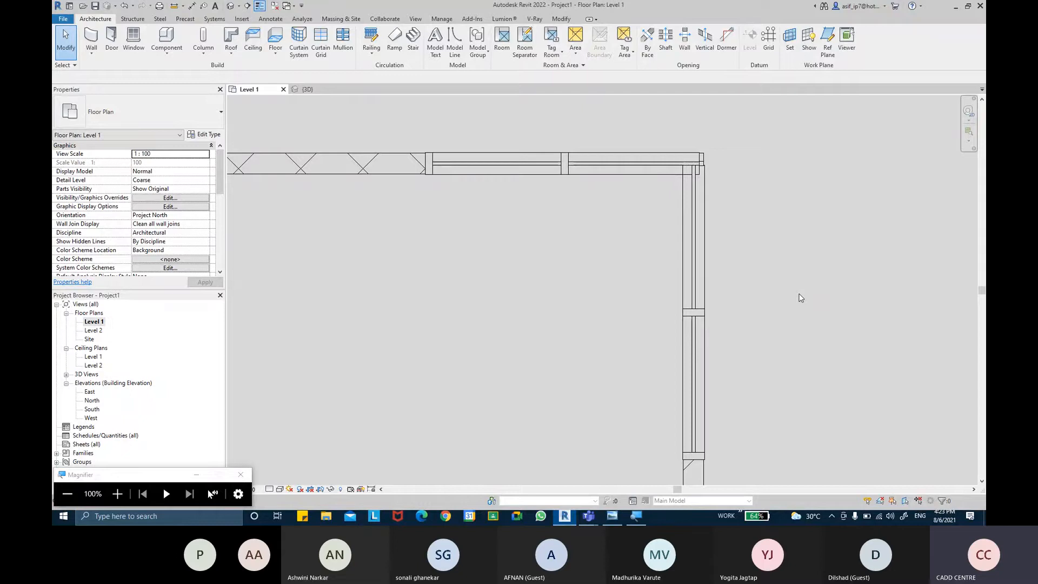
{"action": "scroll", "coordinate": [561, 230], "scroll_direction": "down", "scroll_amount": 3}
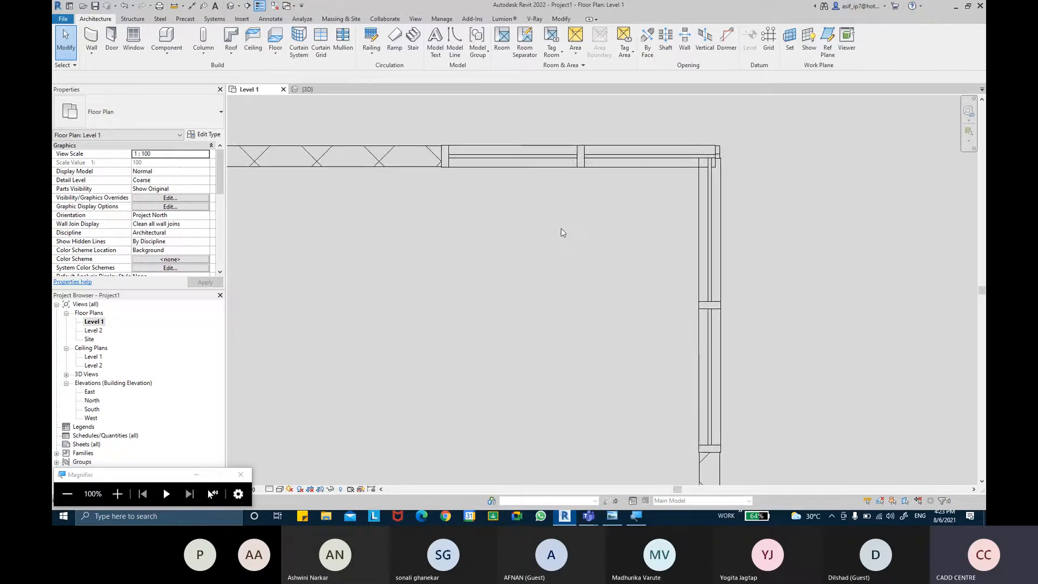
{"action": "middle_click_drag", "start_coordinate": [663, 271], "coordinate": [665, 297]}
{"action": "scroll", "coordinate": [592, 287], "scroll_direction": "down", "scroll_amount": 2}
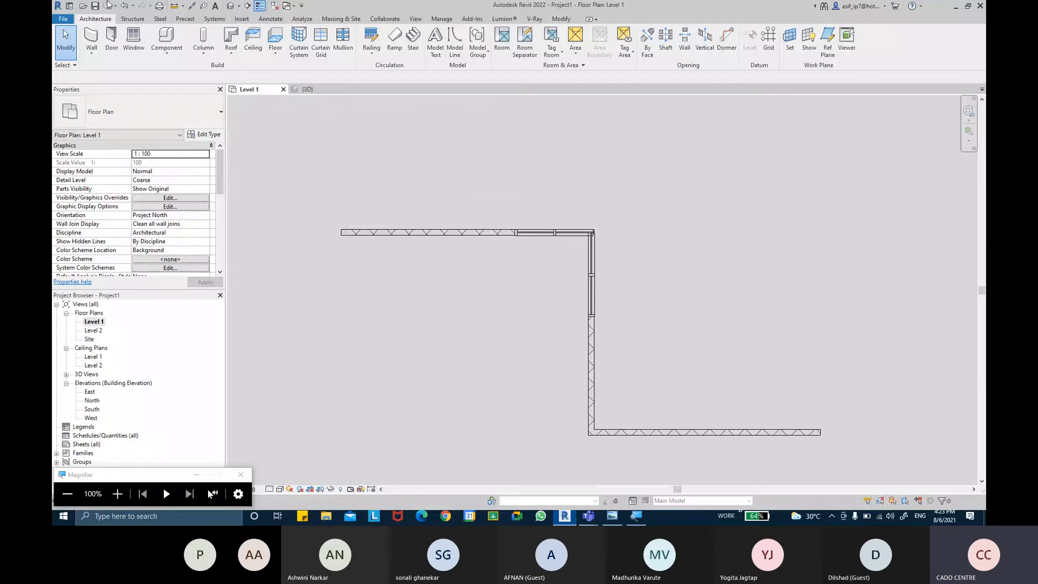
Step: Start a new family and open the English template folder for it
{"action": "left_click", "coordinate": [64, 20]}
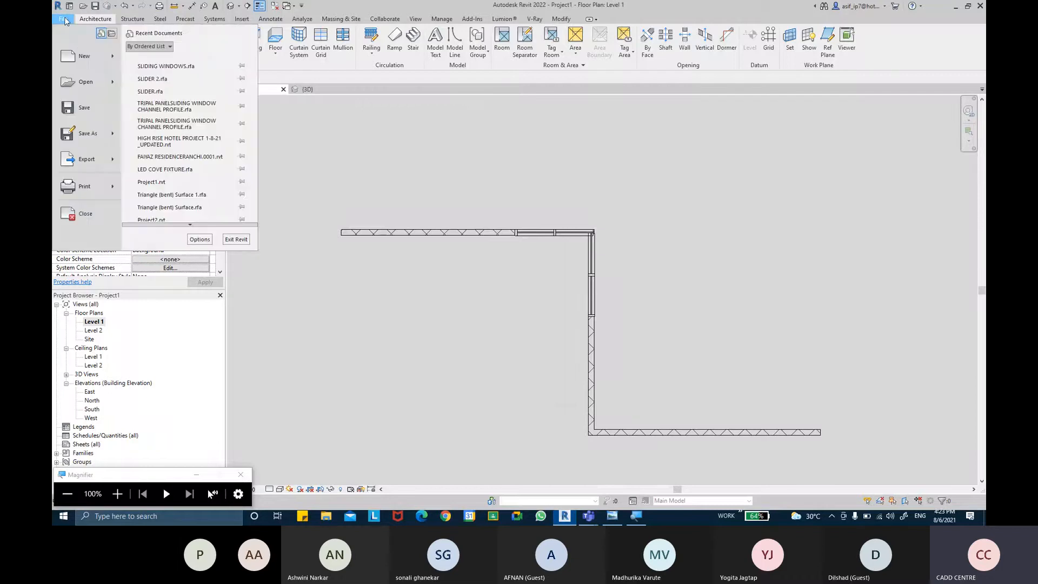
{"action": "mouse_move", "coordinate": [86, 55]}
{"action": "left_click", "coordinate": [189, 96]}
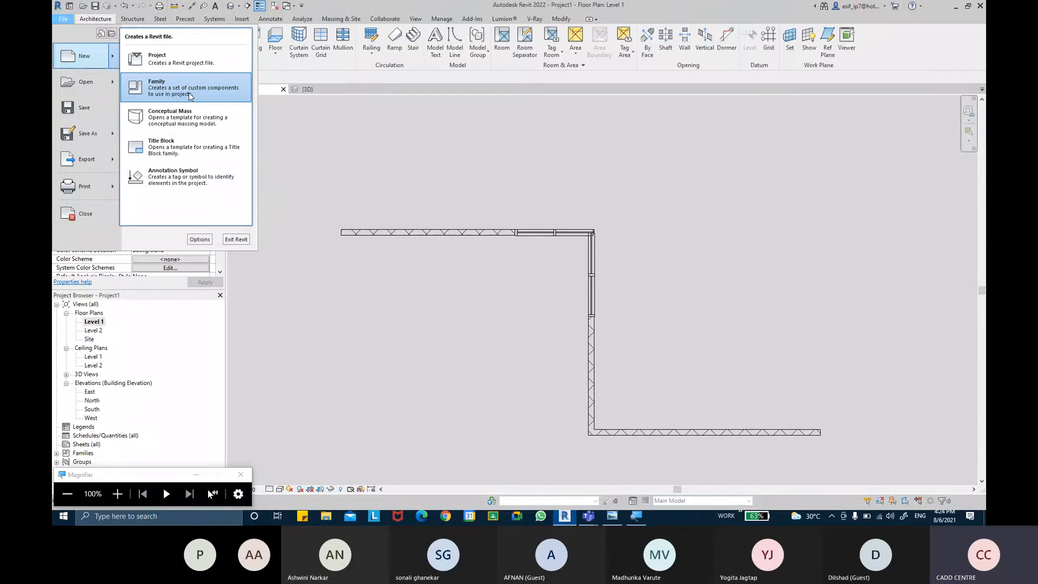
{"action": "left_click", "coordinate": [191, 96]}
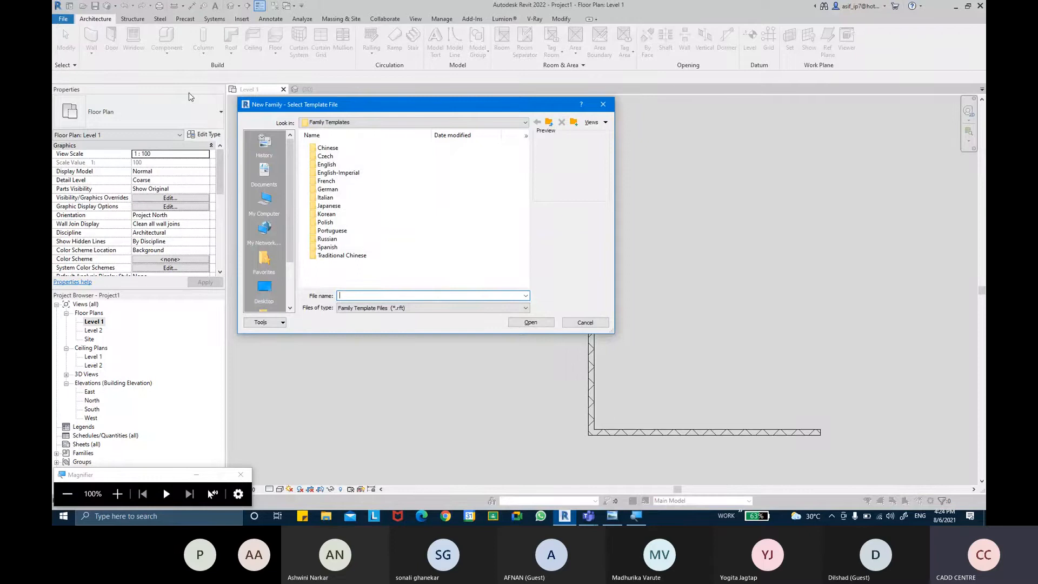
{"action": "left_click", "coordinate": [333, 165]}
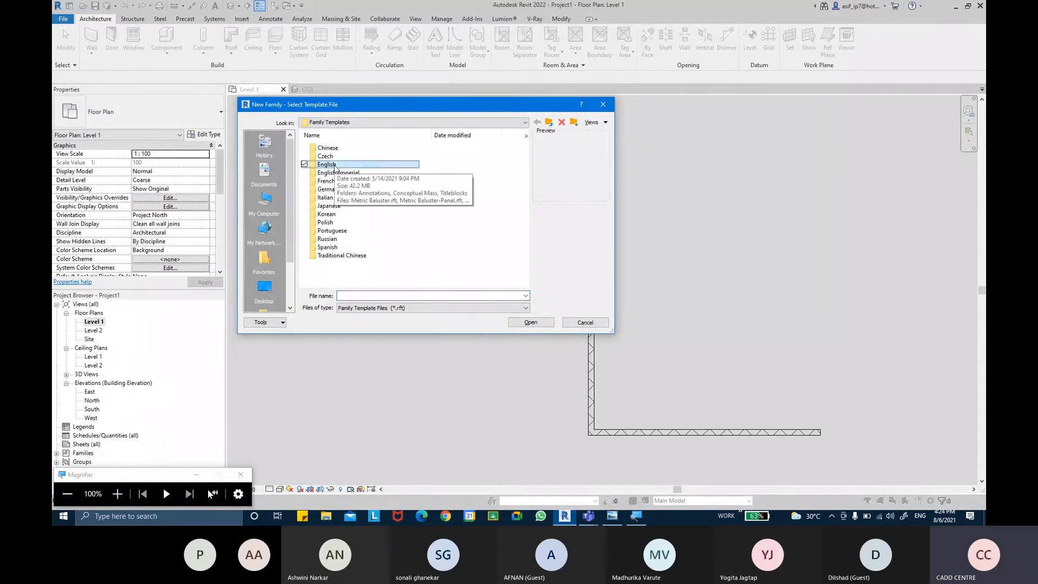
{"action": "key", "text": "super+plus"}
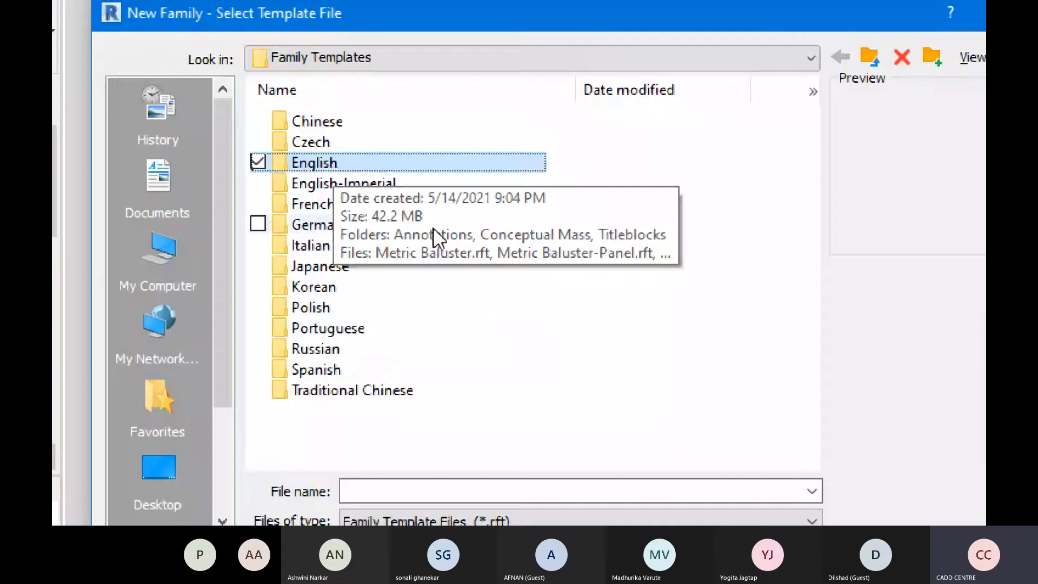
{"action": "left_click", "coordinate": [466, 184]}
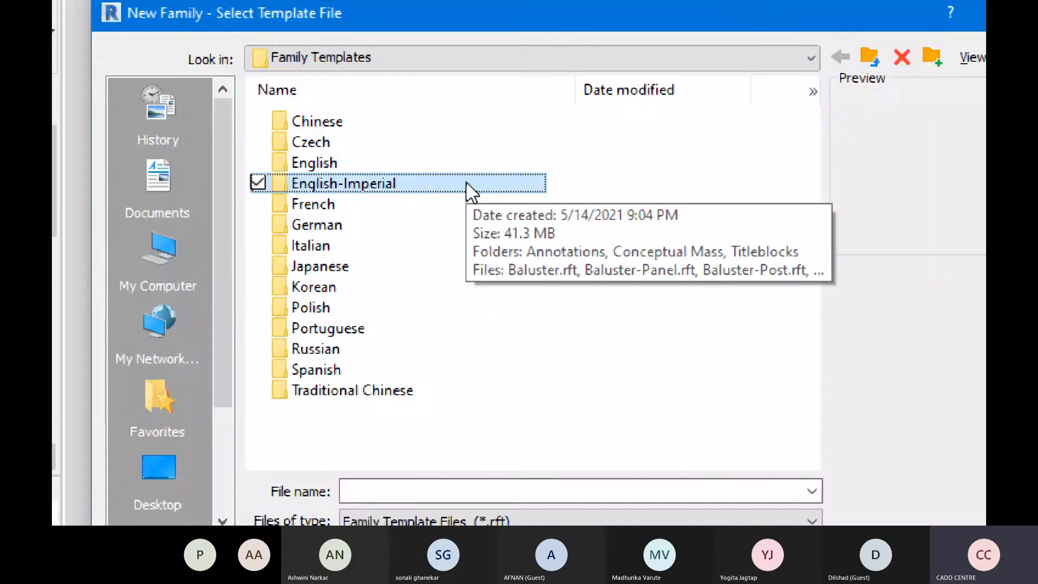
{"action": "double_click", "coordinate": [393, 162]}
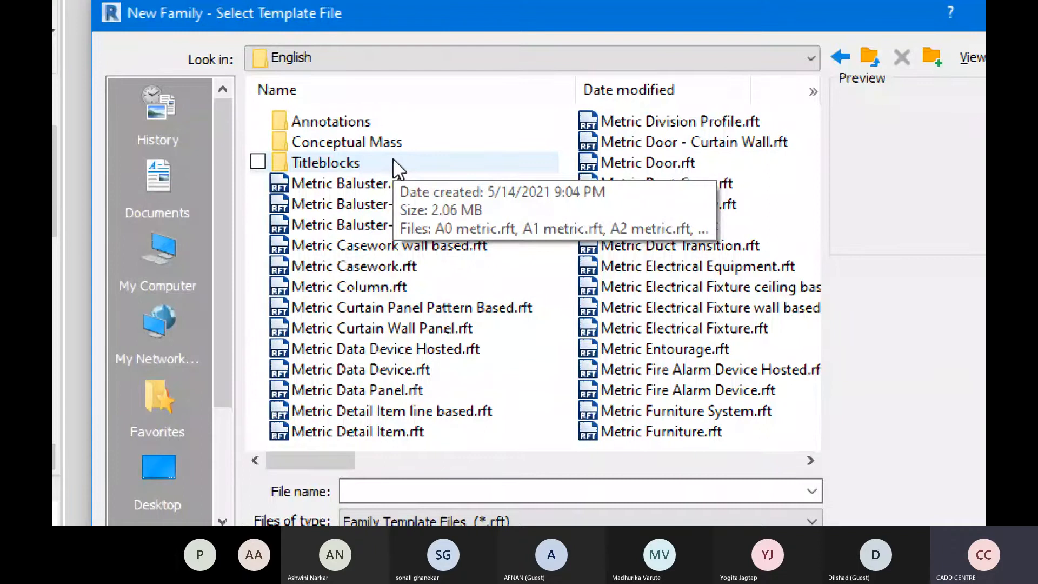
Step: Create the new family from the Metric Window.rft template
{"action": "scroll", "coordinate": [569, 285], "scroll_direction": "down", "scroll_amount": 5}
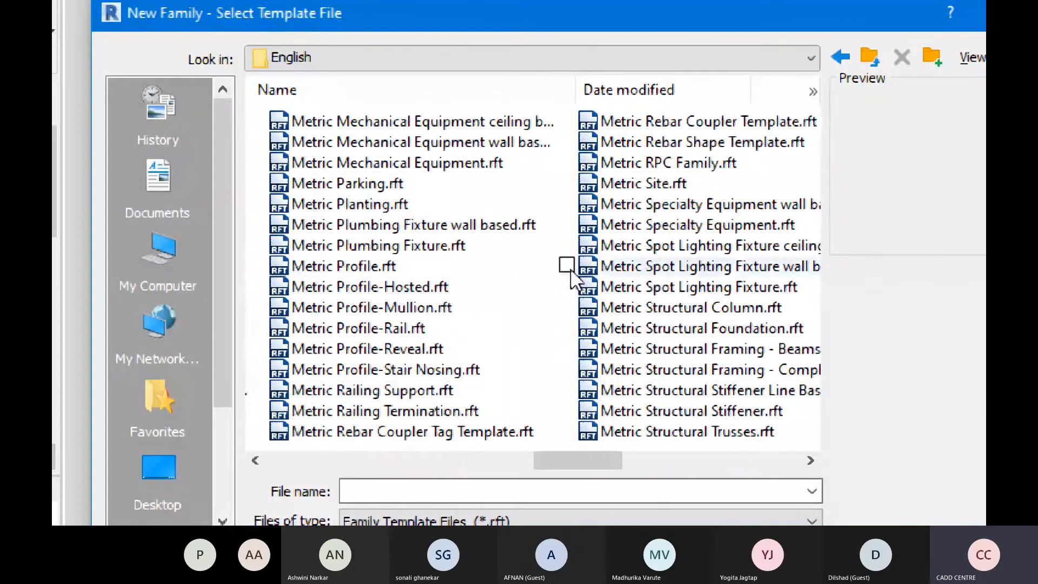
{"action": "scroll", "coordinate": [568, 285], "scroll_direction": "down", "scroll_amount": 2}
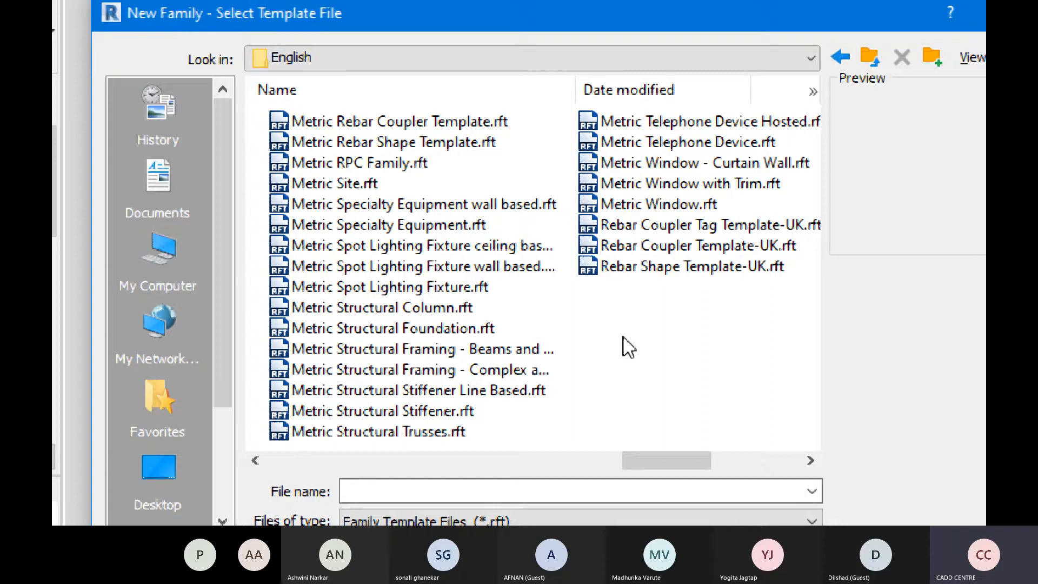
{"action": "left_click", "coordinate": [629, 206]}
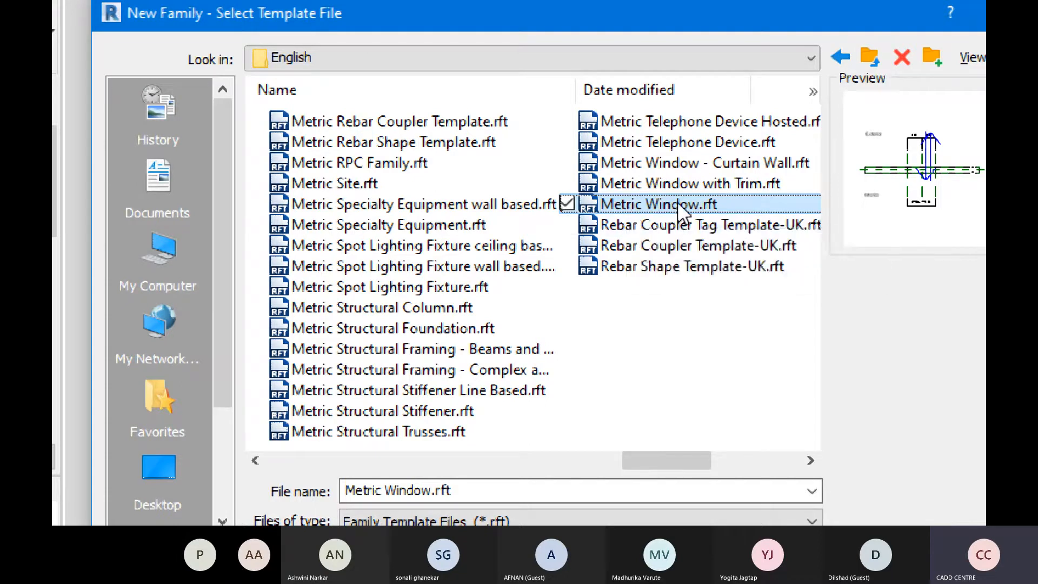
{"action": "double_click", "coordinate": [646, 203]}
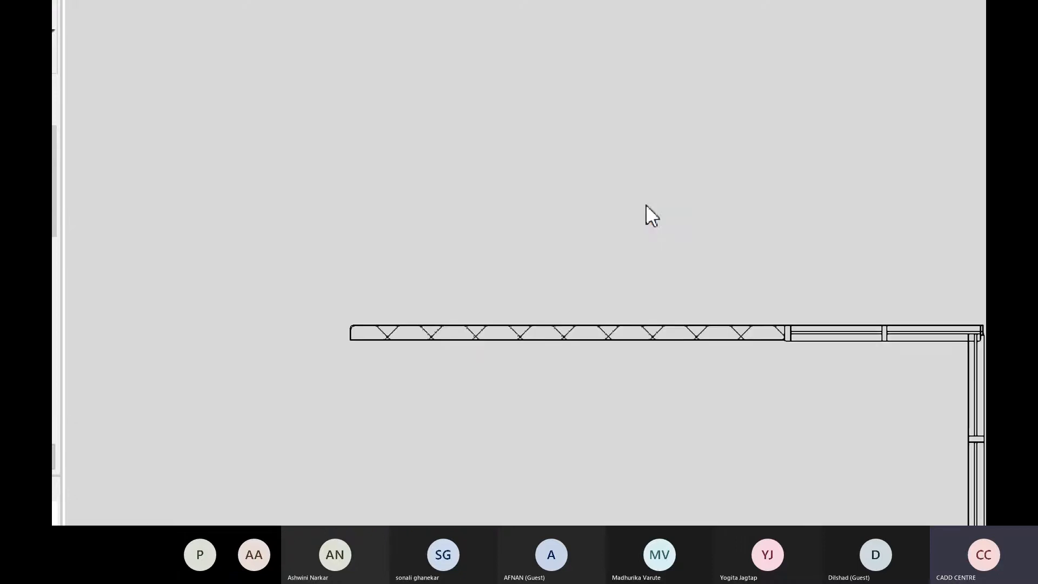
{"action": "key", "text": "super+minus"}
{"action": "key", "text": "super+minus"}
{"action": "key", "text": "super+minus"}
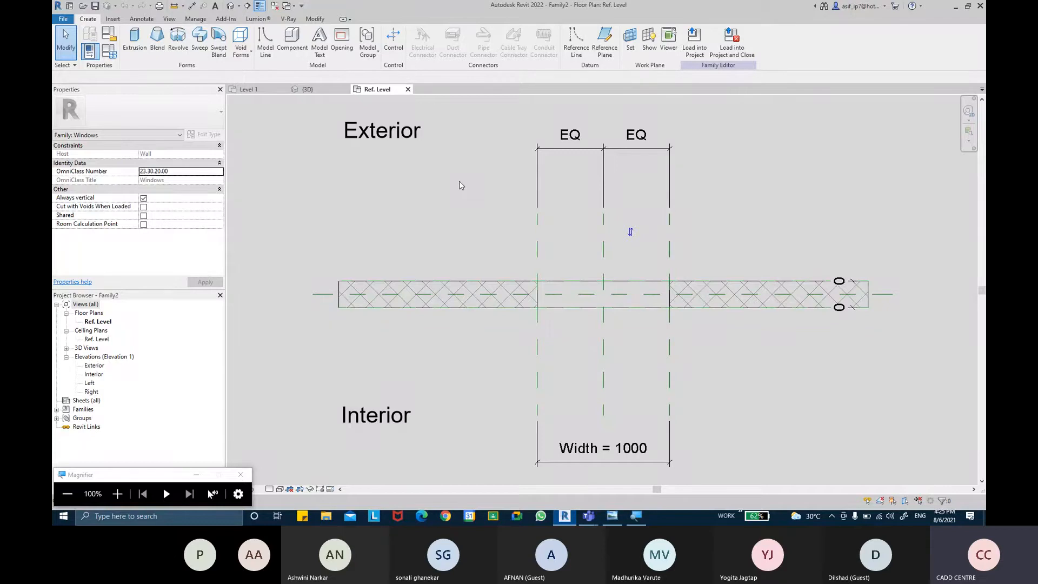
Step: Delete the window opening cut from the host wall in the family's 3D view
{"action": "left_click", "coordinate": [417, 285]}
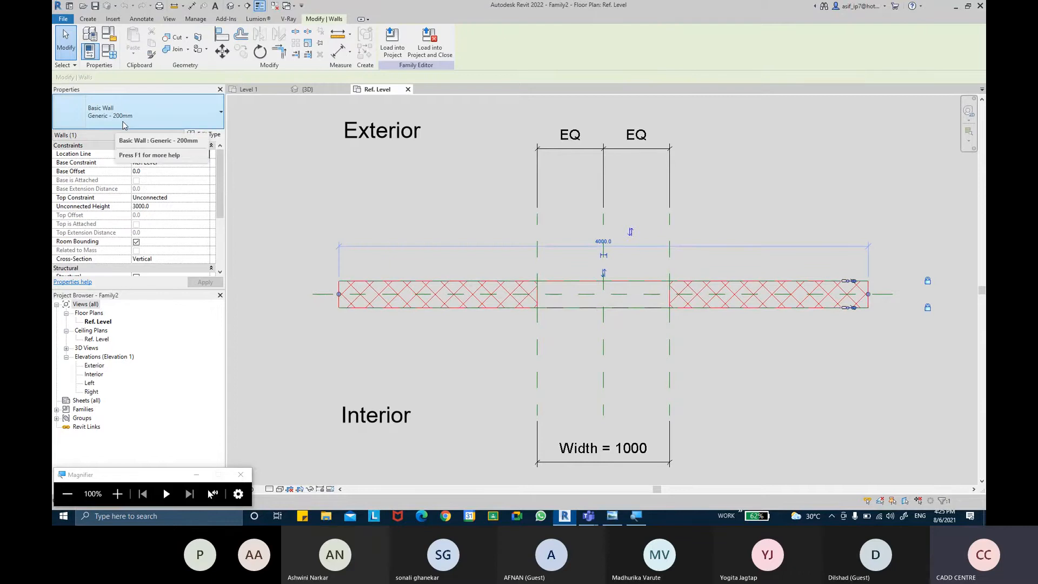
{"action": "left_click", "coordinate": [446, 203]}
{"action": "middle_click_drag", "start_coordinate": [499, 222], "coordinate": [492, 221]}
{"action": "middle_click_drag", "start_coordinate": [705, 202], "coordinate": [698, 203]}
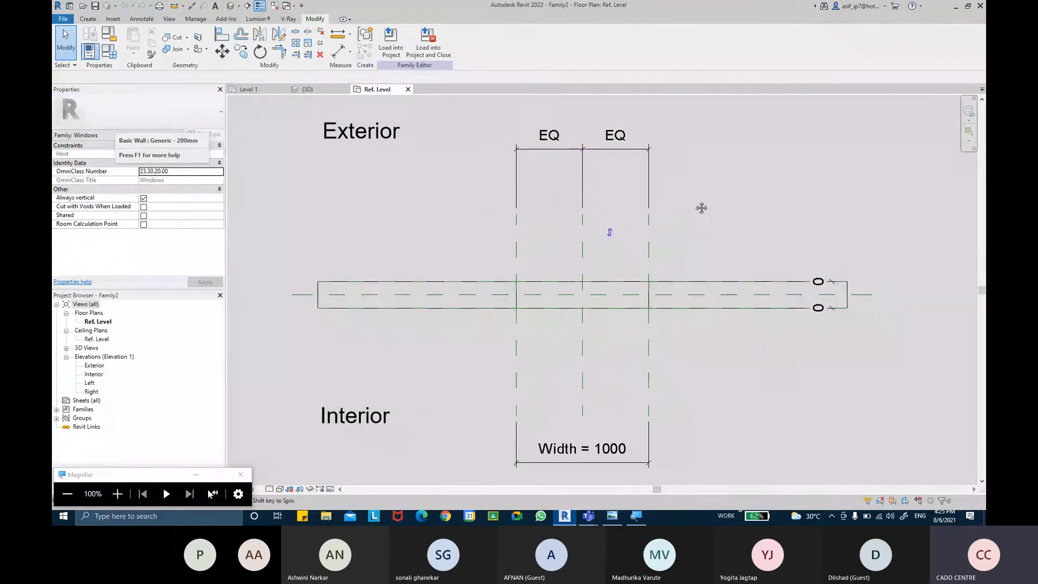
{"action": "left_click", "coordinate": [230, 6]}
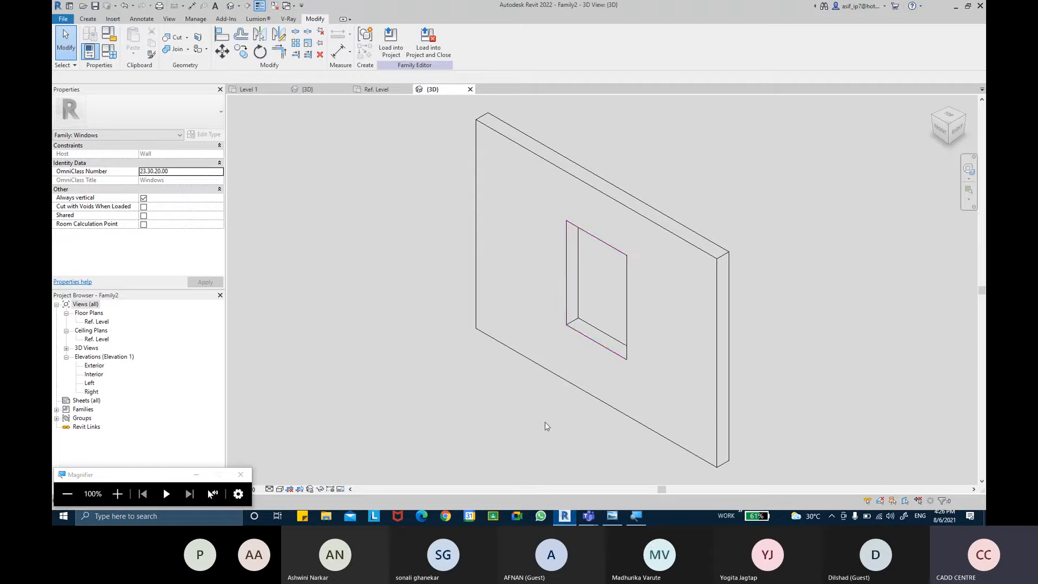
{"action": "left_click", "coordinate": [579, 340]}
{"action": "key", "text": "Delete"}
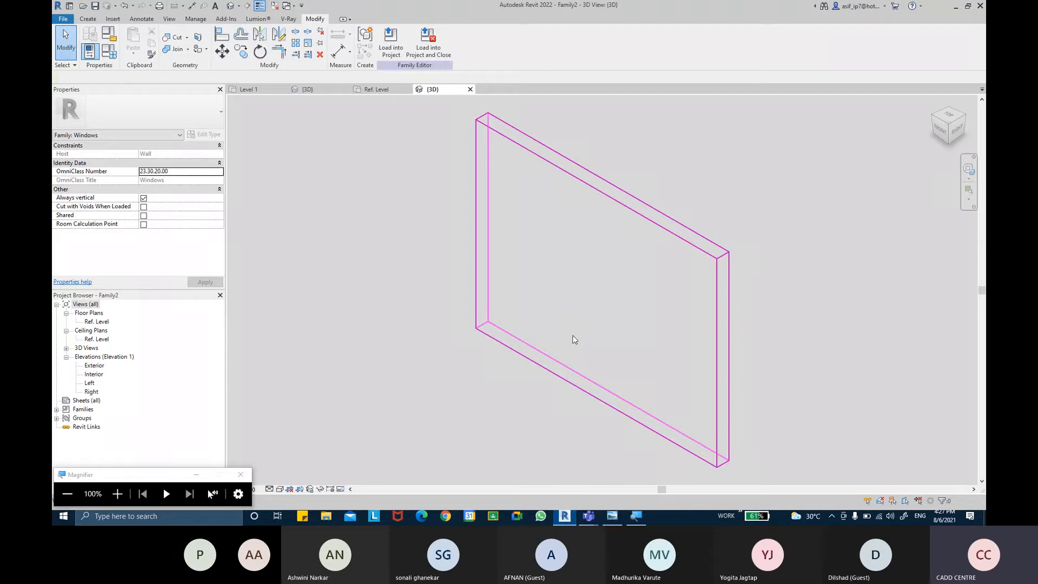
Step: Draw horizontal reference planes in the Ref. Level plan, about 511 mm from the wall centre on the exterior side and about 460 mm on the interior
{"action": "left_click", "coordinate": [104, 323]}
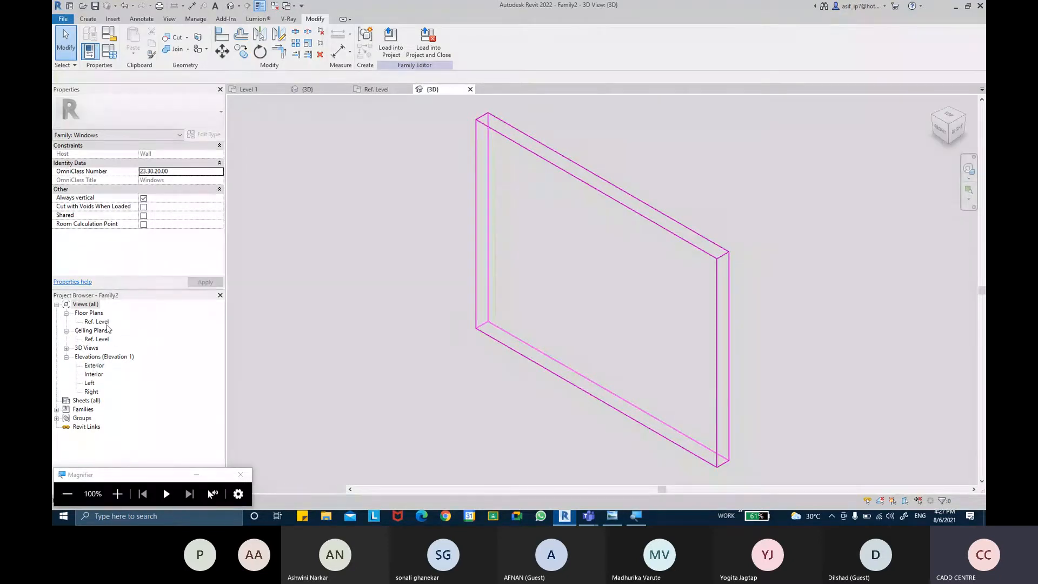
{"action": "double_click", "coordinate": [107, 324]}
{"action": "middle_click_drag", "start_coordinate": [457, 232], "coordinate": [440, 226]}
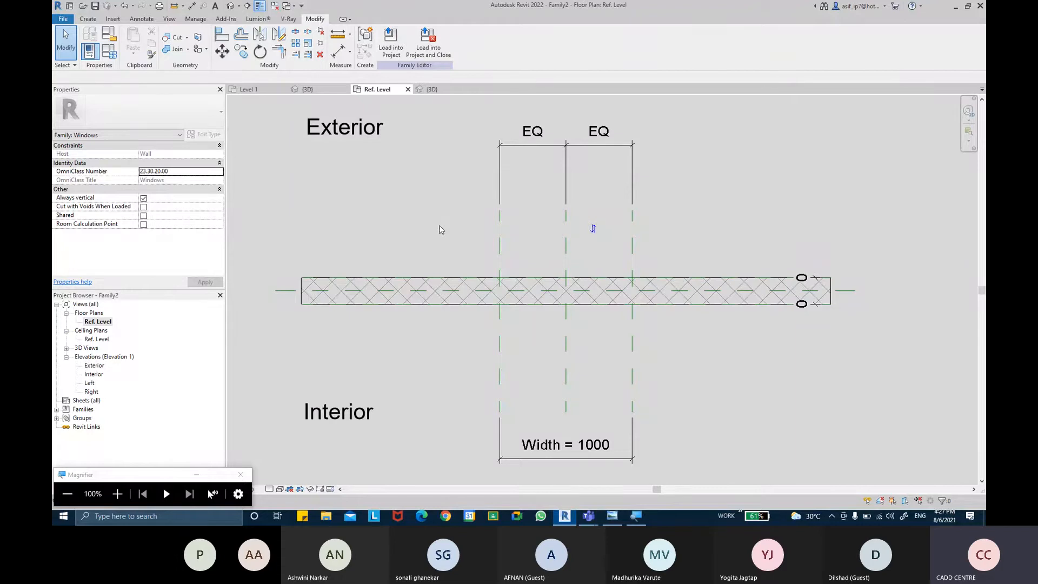
{"action": "left_click", "coordinate": [88, 19]}
{"action": "left_click", "coordinate": [604, 41]}
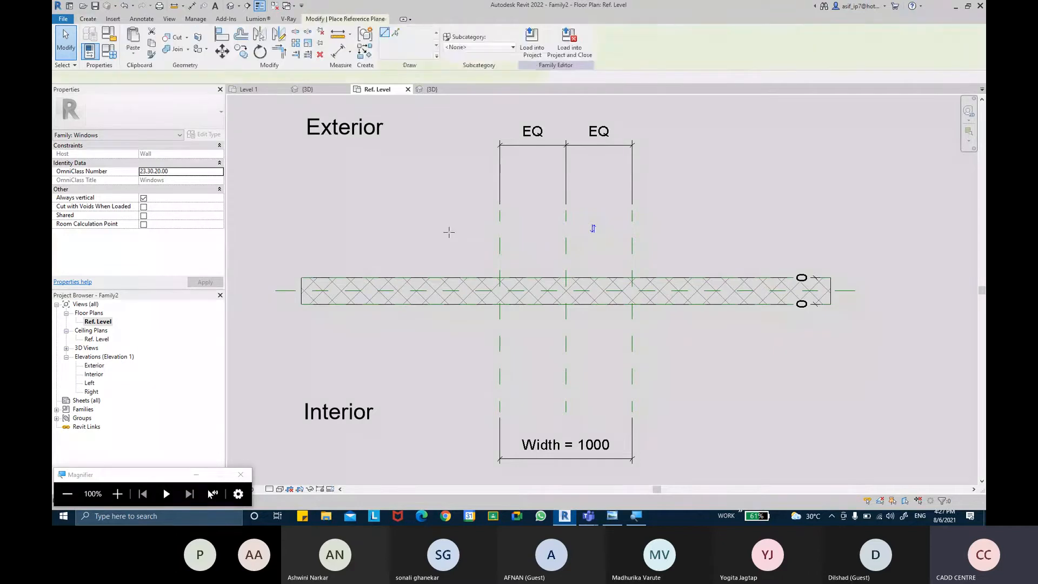
{"action": "left_click", "coordinate": [390, 223]}
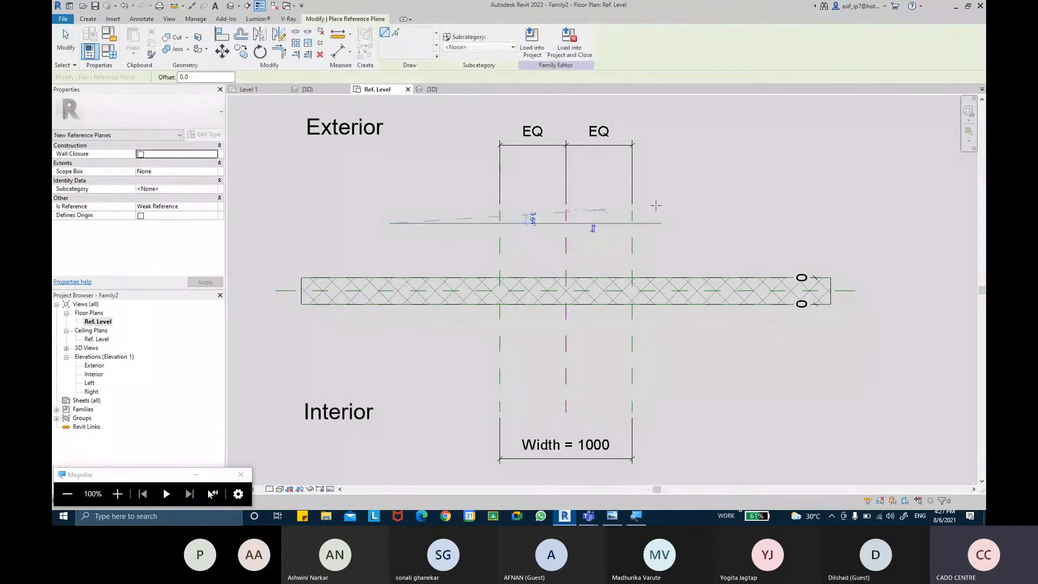
{"action": "left_click", "coordinate": [708, 223]}
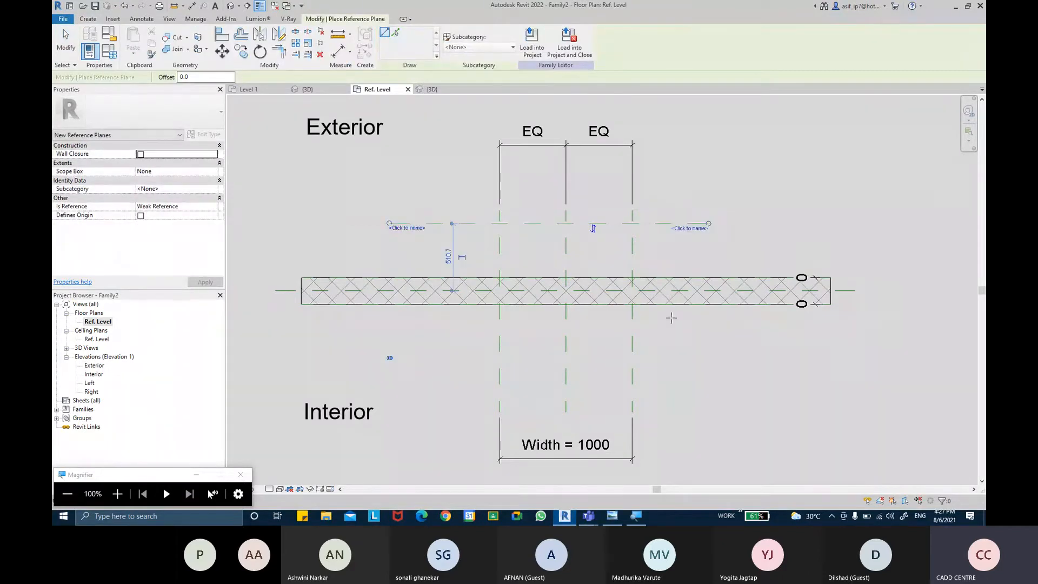
{"action": "left_click", "coordinate": [392, 352]}
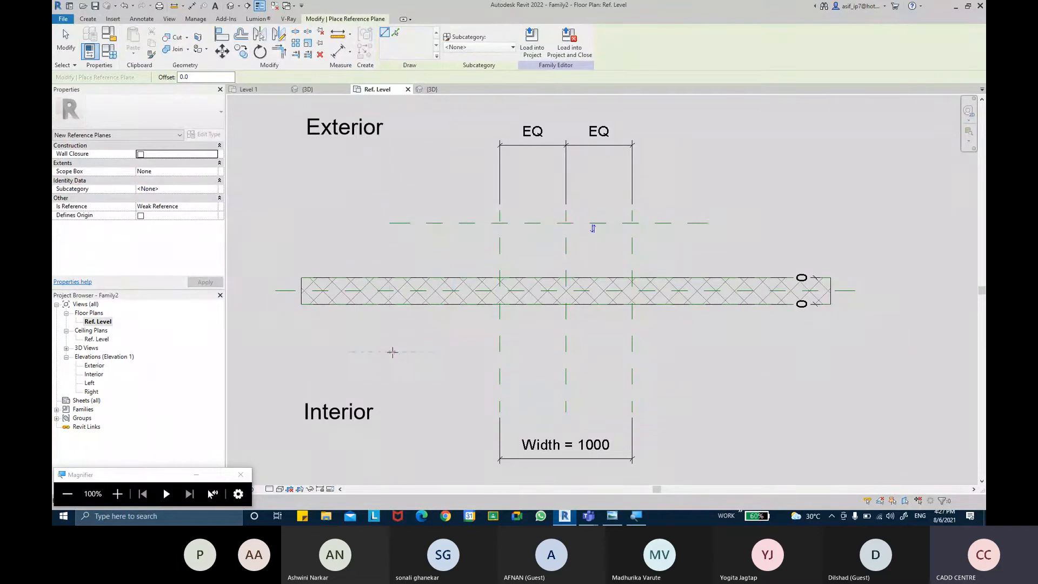
{"action": "left_click", "coordinate": [708, 353]}
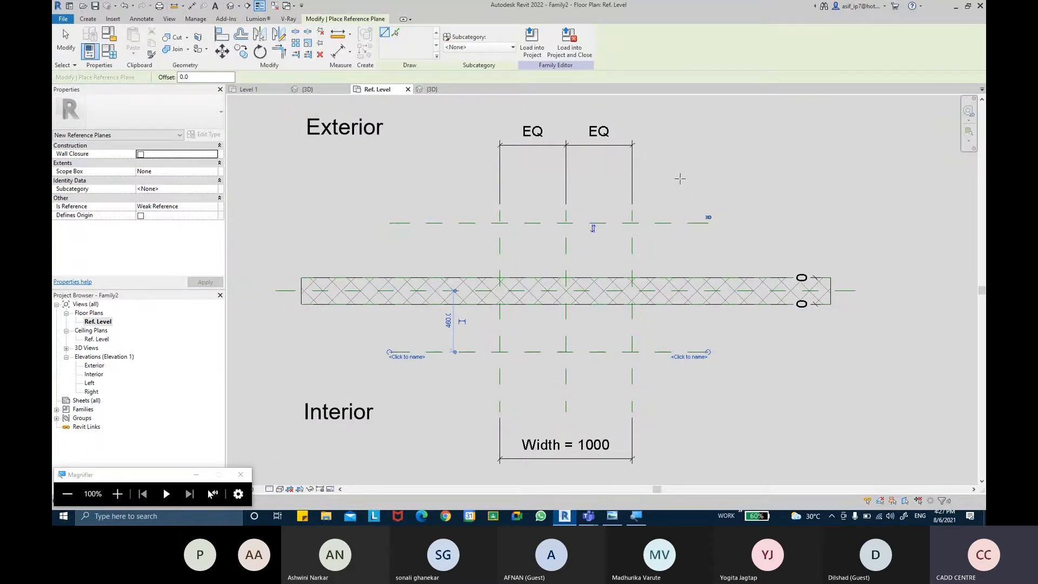
Step: Draw a vertical reference plane across the wall about 340 mm to the right of the window's right-hand width plane
{"action": "left_click", "coordinate": [678, 209]}
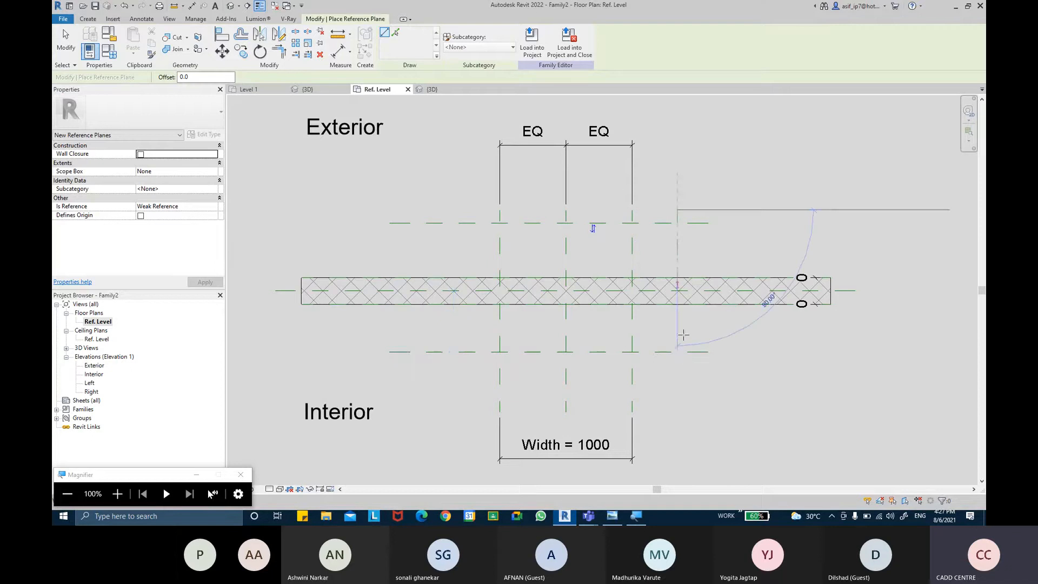
{"action": "left_click", "coordinate": [677, 411]}
{"action": "key", "text": "Escape"}
{"action": "key", "text": "Escape"}
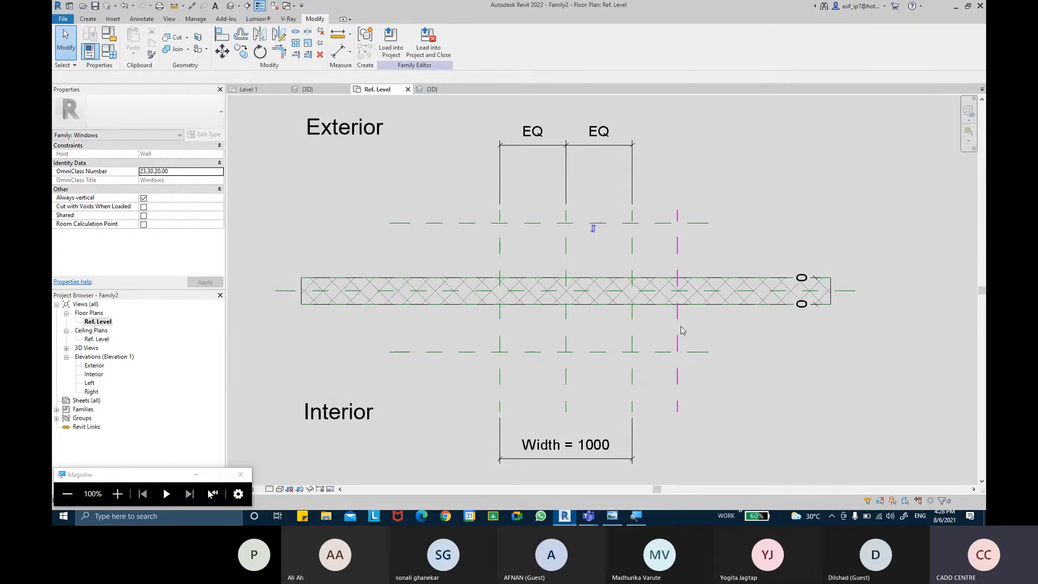
Step: Place an aligned dimension from the wall's centre plane to the exterior horizontal reference plane
{"action": "middle_click_drag", "start_coordinate": [753, 163], "coordinate": [739, 158]}
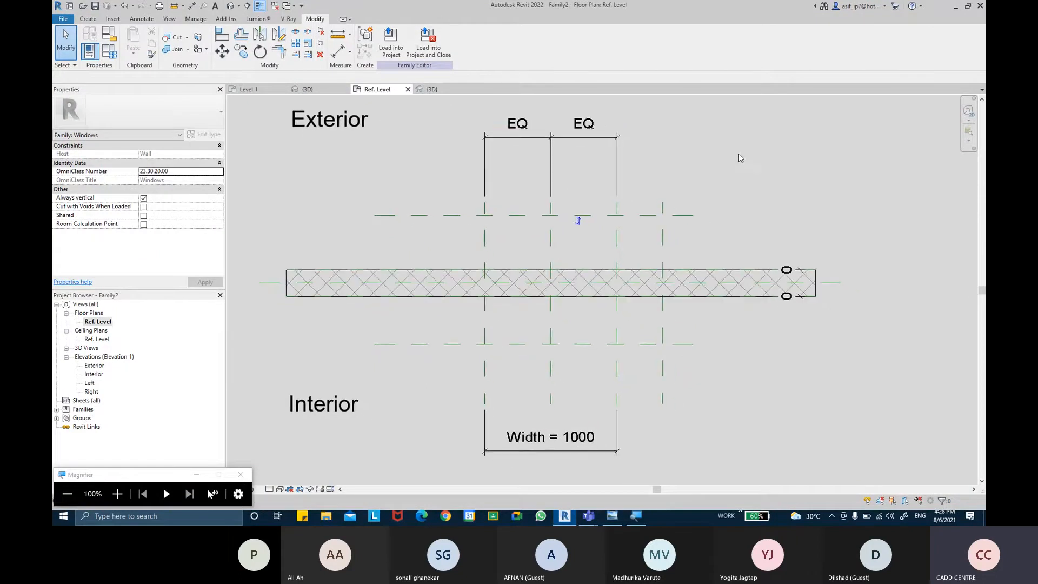
{"action": "left_click", "coordinate": [340, 52]}
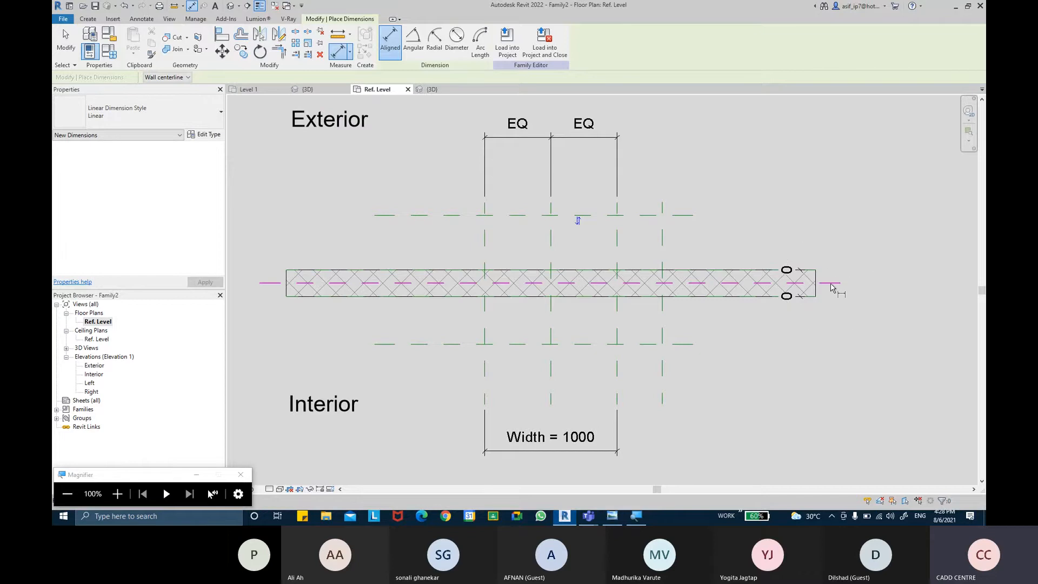
{"action": "left_click", "coordinate": [834, 284]}
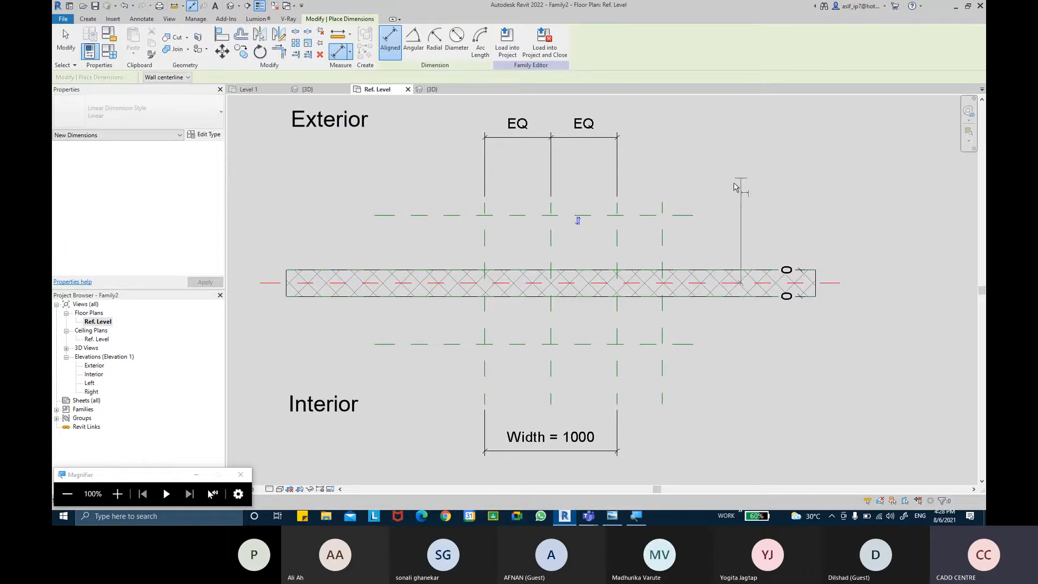
{"action": "left_click", "coordinate": [693, 216]}
{"action": "left_click", "coordinate": [750, 162]}
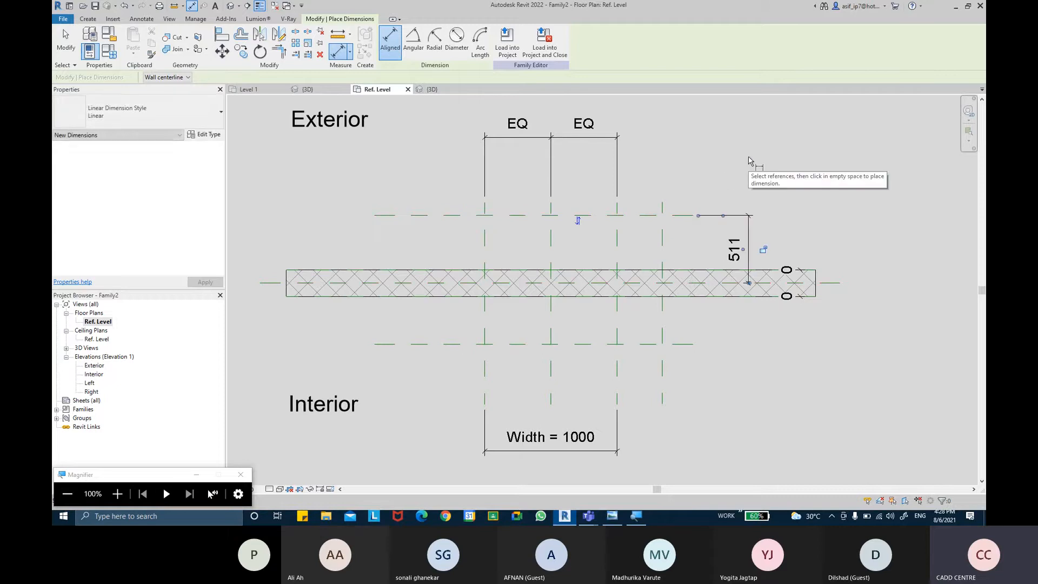
{"action": "key", "text": "Escape"}
{"action": "key", "text": "Escape"}
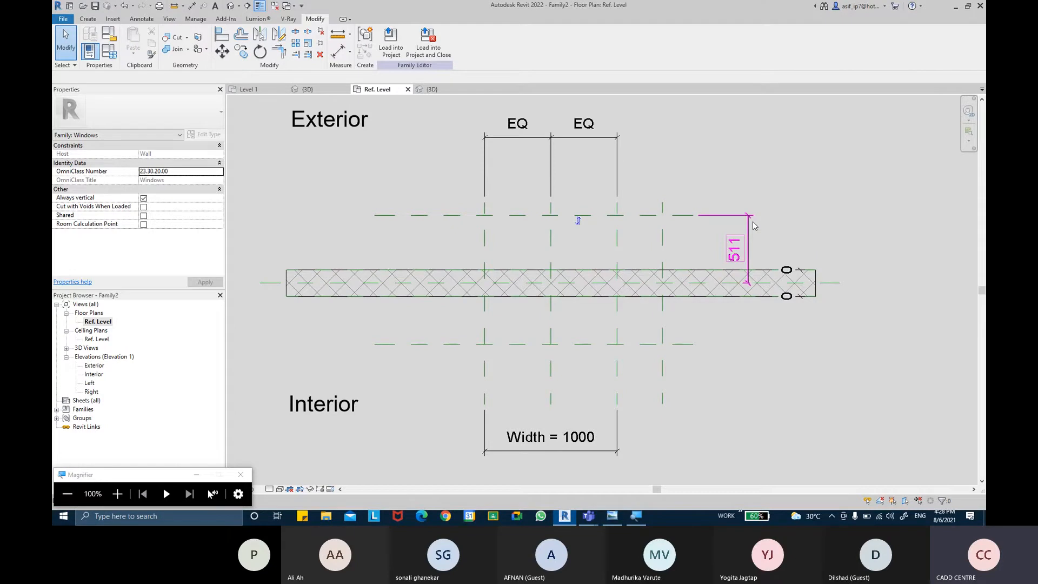
Step: Label the exterior plane's dimension with a new family type parameter named WIDTH 2
{"action": "left_click", "coordinate": [755, 225]}
{"action": "left_click", "coordinate": [482, 42]}
{"action": "type", "text": "WI"}
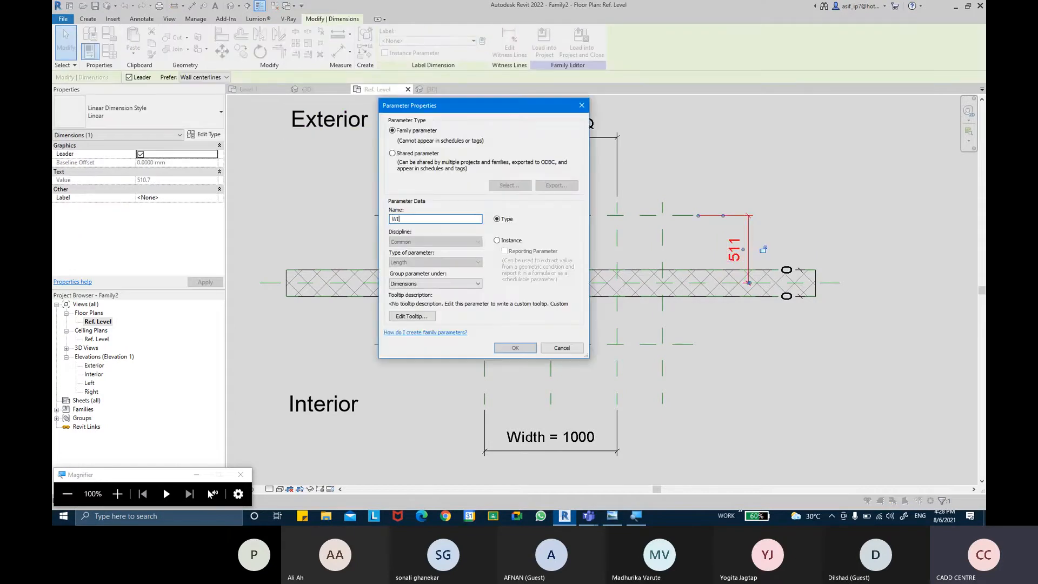
{"action": "type", "text": "DTH 2"}
{"action": "key", "text": "Return"}
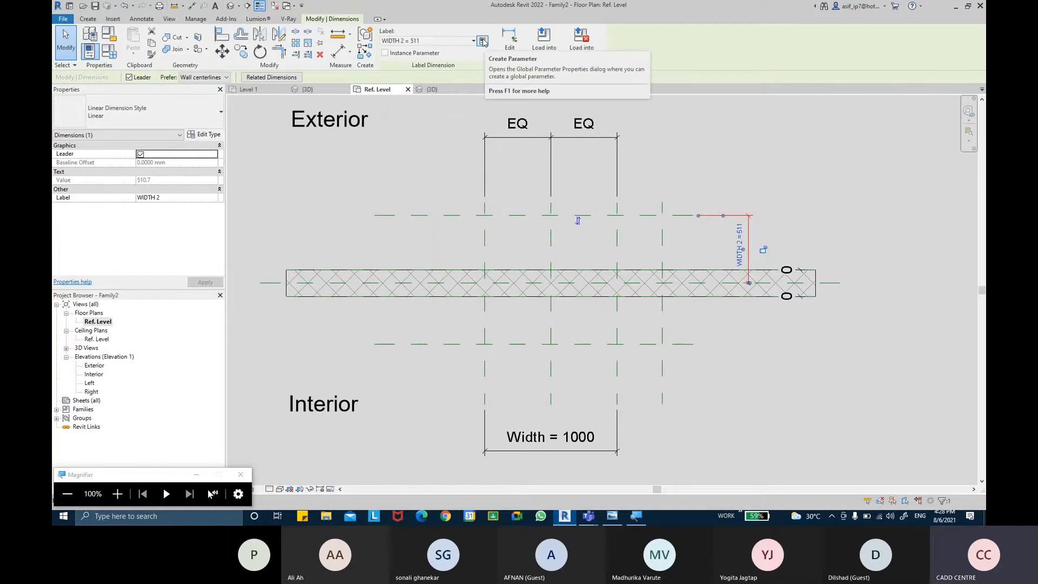
{"action": "key", "text": "Escape"}
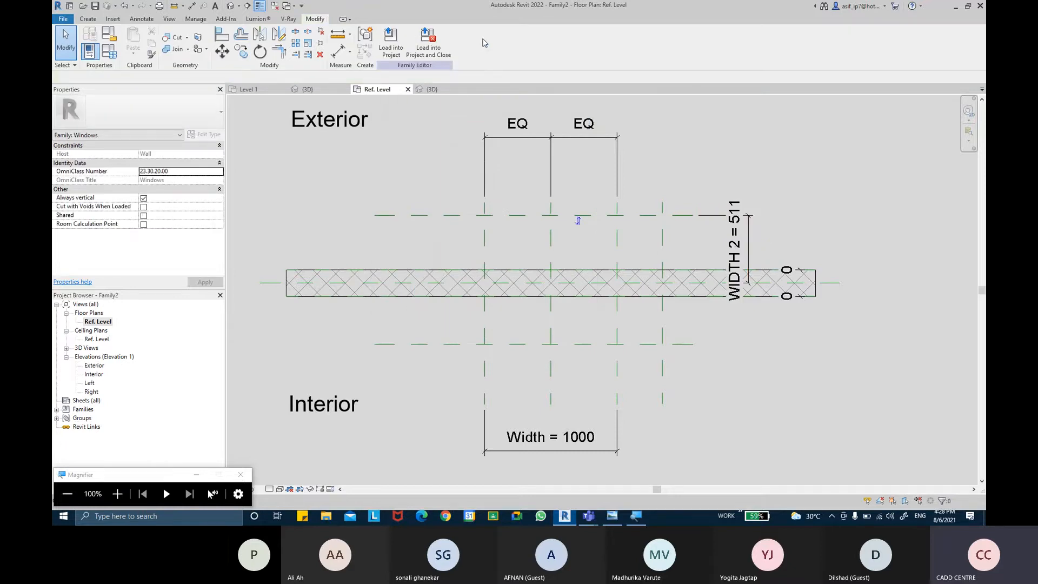
Step: Place an aligned dimension between the window's right-hand width plane and the additional vertical reference plane, in line with the Width dimension
{"action": "left_click", "coordinate": [338, 50]}
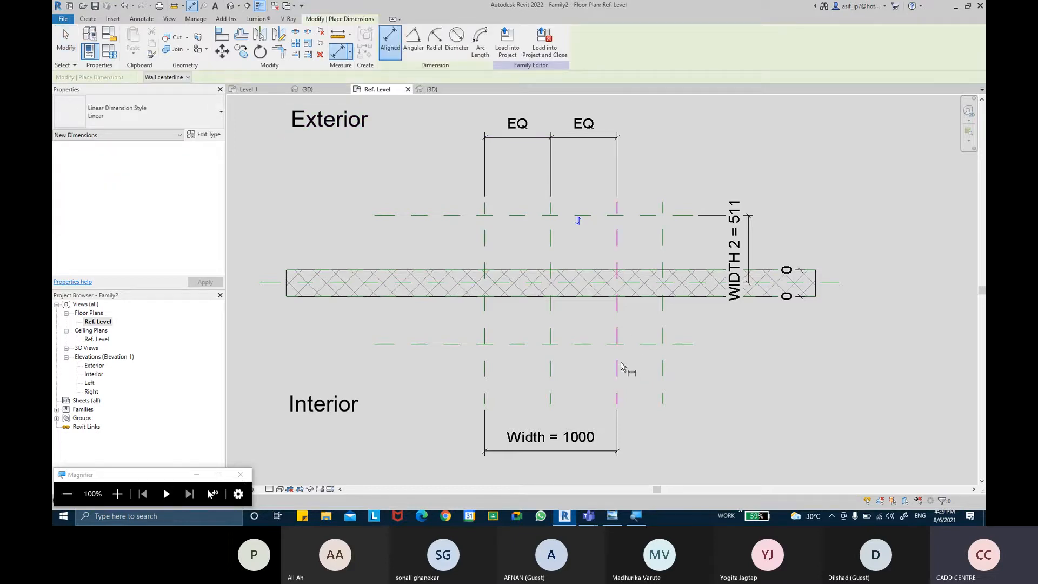
{"action": "left_click", "coordinate": [619, 367]}
{"action": "left_click", "coordinate": [662, 365]}
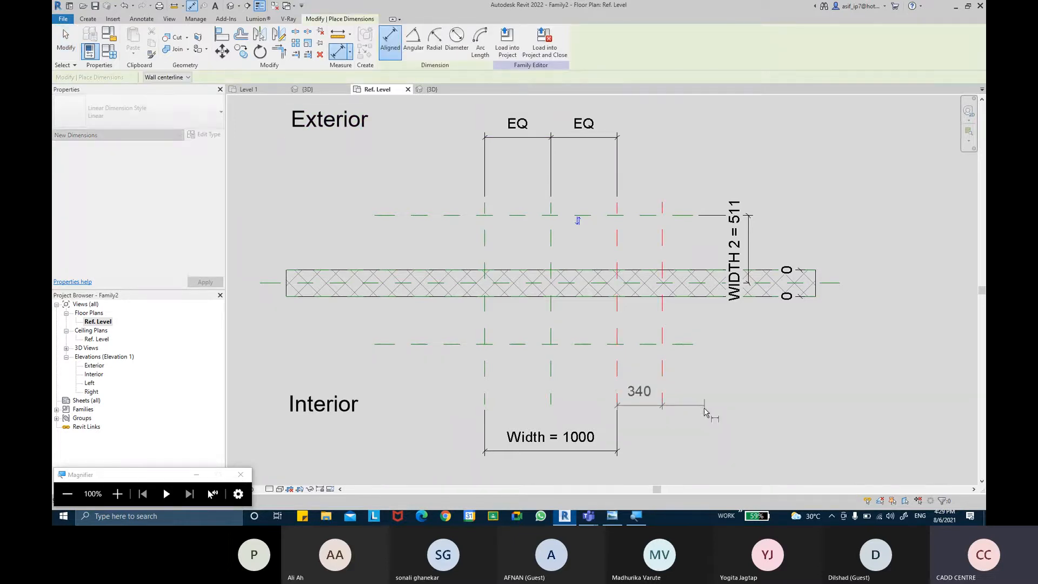
{"action": "left_click", "coordinate": [698, 450]}
{"action": "middle_click_drag", "start_coordinate": [691, 400], "coordinate": [668, 379]}
{"action": "key", "text": "Escape"}
{"action": "key", "text": "Escape"}
Step: Try moving the outer vertical reference plane to 300 mm from the right-hand width plane, and undo the move
{"action": "left_click", "coordinate": [639, 361]}
{"action": "left_click", "coordinate": [617, 421]}
{"action": "type", "text": "300"}
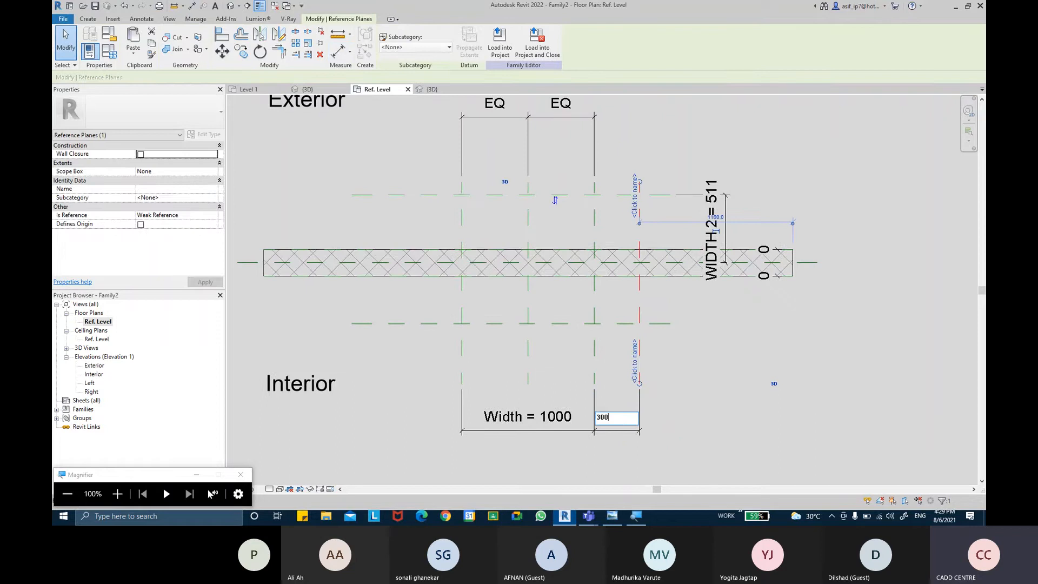
{"action": "key", "text": "Return"}
{"action": "key", "text": "Escape"}
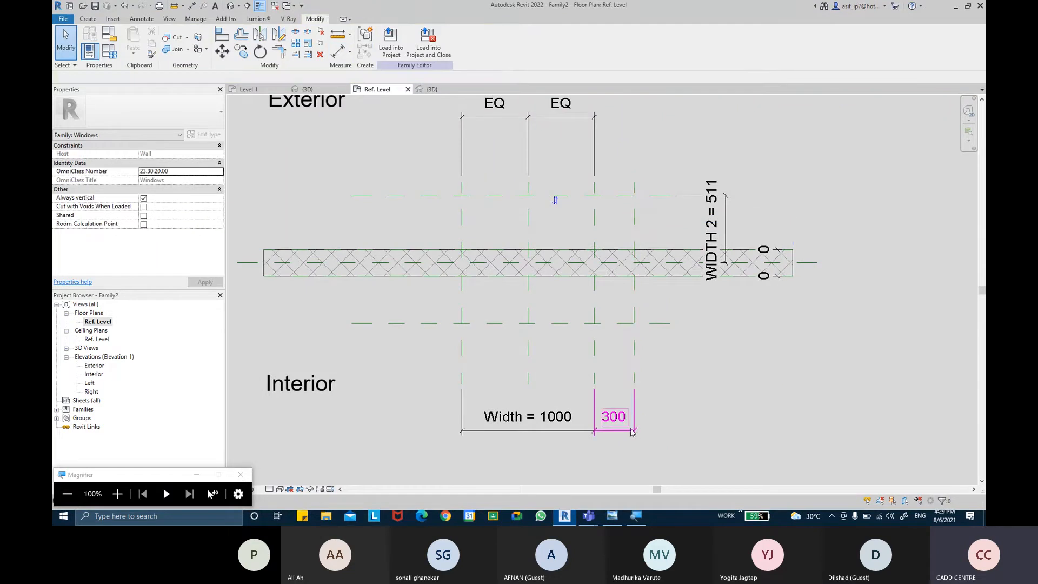
{"action": "key", "text": "ctrl+z"}
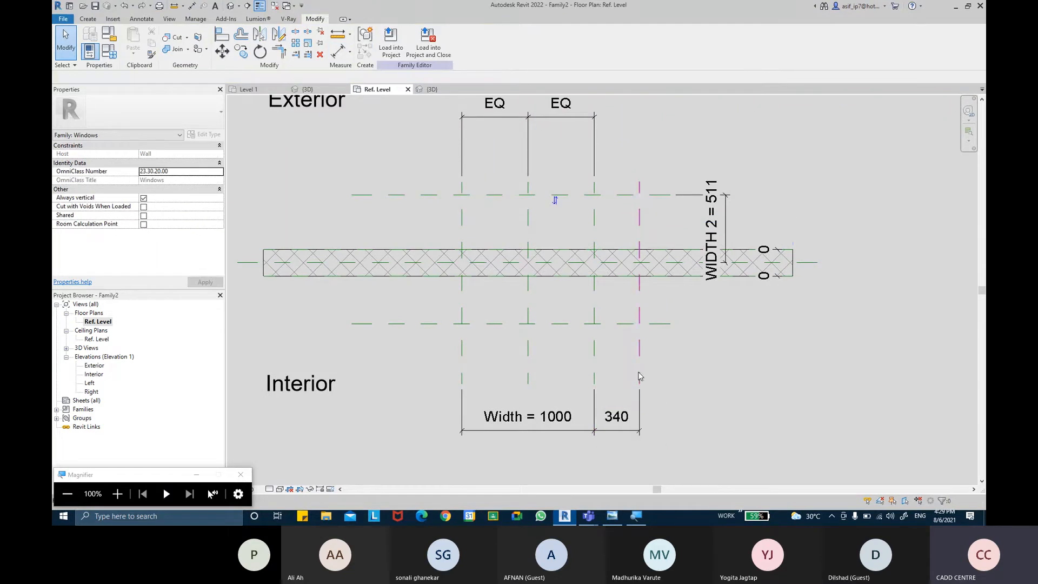
Step: Set the distance between the window's right-hand width plane and the outer vertical reference plane to 300 mm
{"action": "left_click", "coordinate": [640, 375]}
{"action": "left_click", "coordinate": [617, 417]}
{"action": "type", "text": "300"}
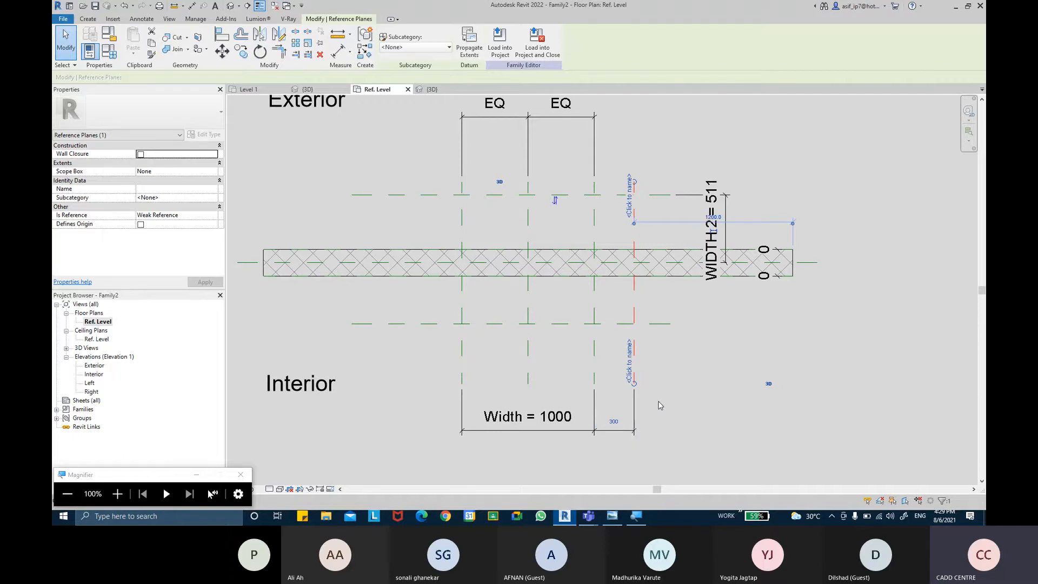
{"action": "left_click", "coordinate": [695, 391]}
{"action": "left_click", "coordinate": [633, 407]}
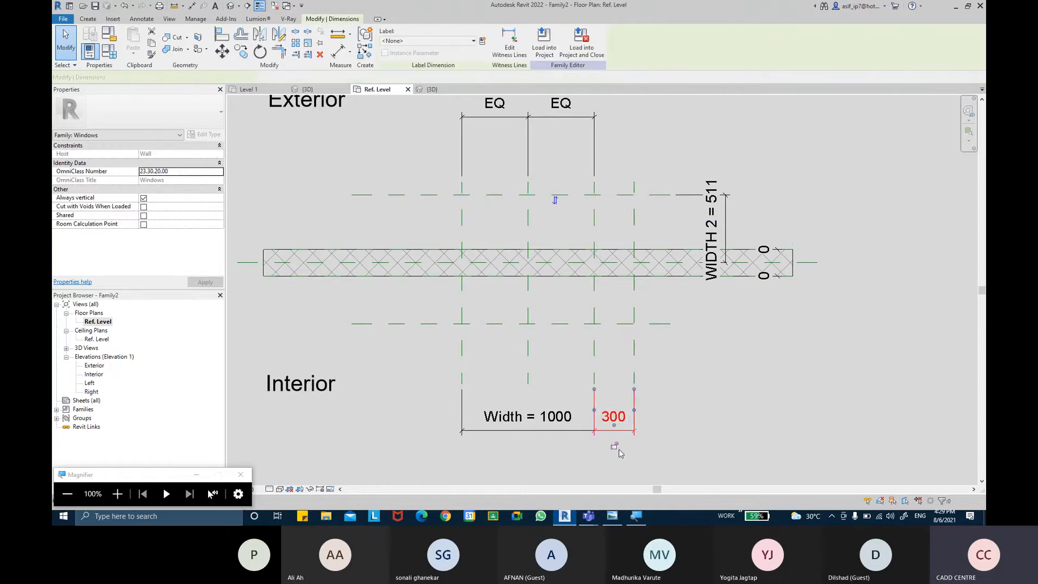
{"action": "left_click", "coordinate": [677, 389]}
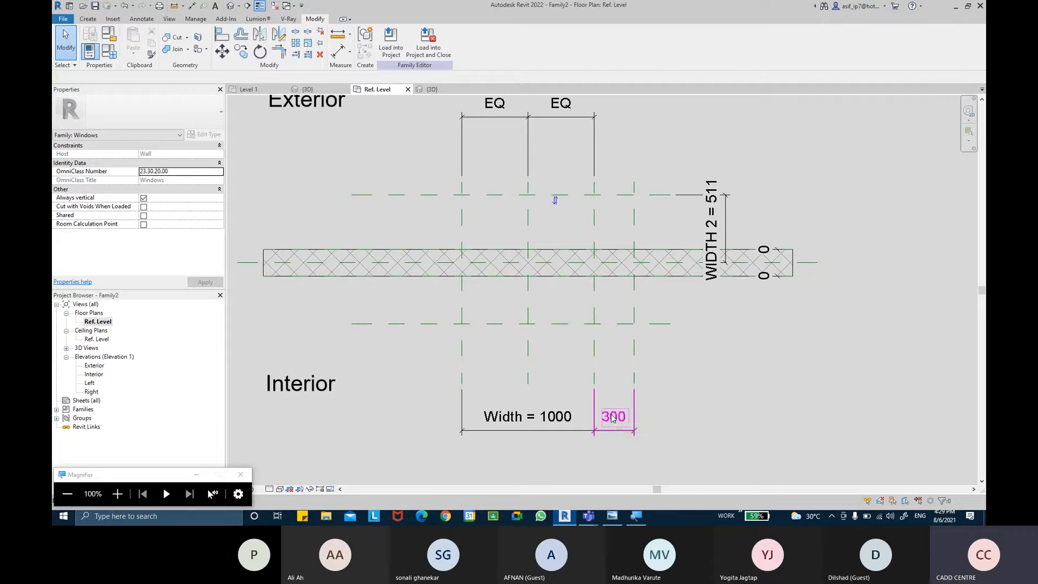
Step: Place an aligned dimension from the wall's centre plane to the interior horizontal reference plane
{"action": "left_click", "coordinate": [338, 51]}
{"action": "left_click", "coordinate": [815, 263]}
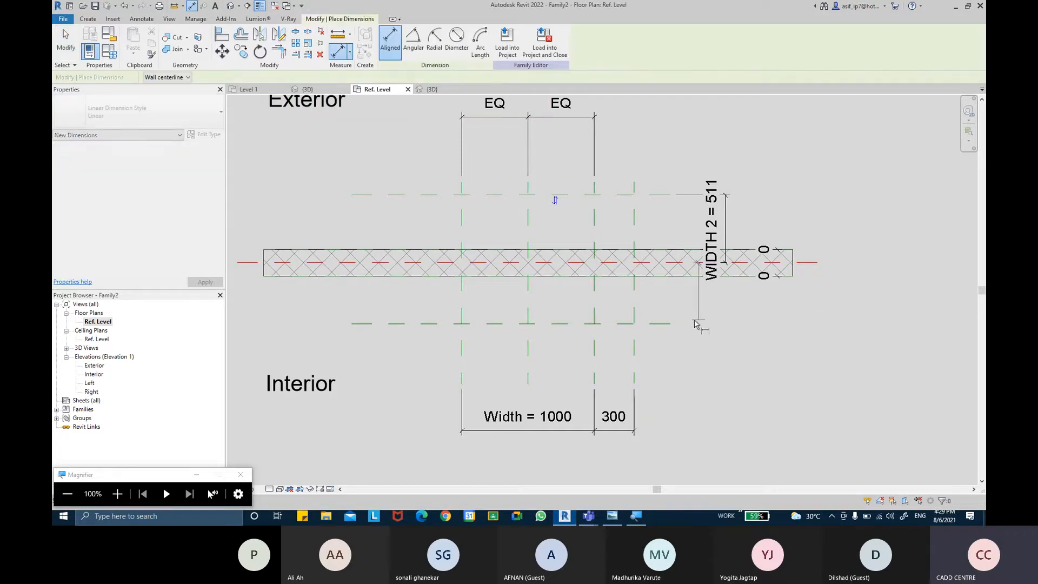
{"action": "left_click", "coordinate": [677, 323]}
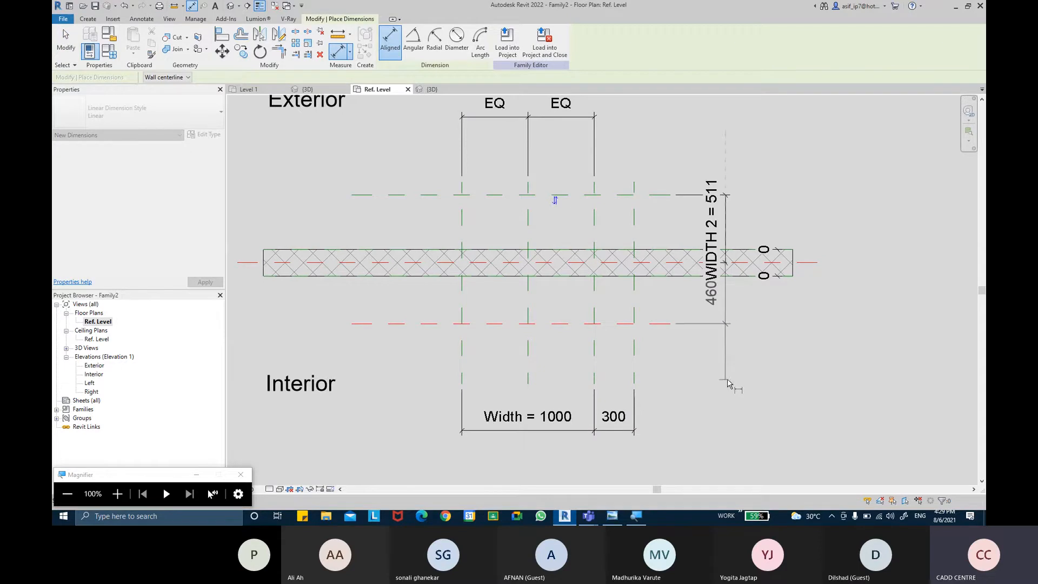
{"action": "left_click", "coordinate": [728, 327]}
{"action": "key", "text": "Escape"}
{"action": "key", "text": "Escape"}
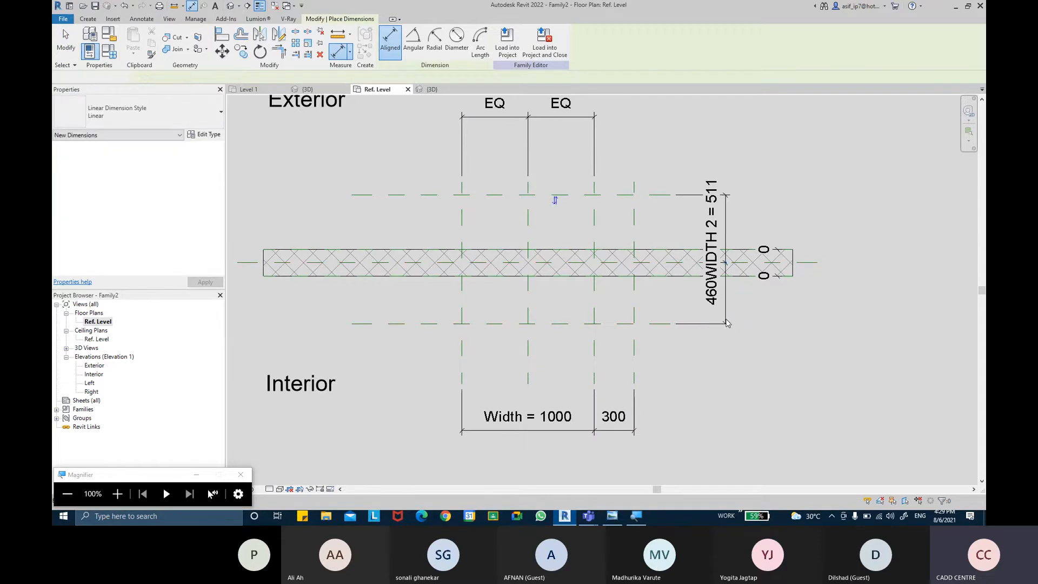
Step: Move the interior plane's dimension to the left end of the wall, clear of the WIDTH 2 dimension
{"action": "left_click", "coordinate": [726, 311]}
{"action": "left_click_drag", "start_coordinate": [726, 312], "coordinate": [332, 322]}
{"action": "left_click", "coordinate": [341, 295]}
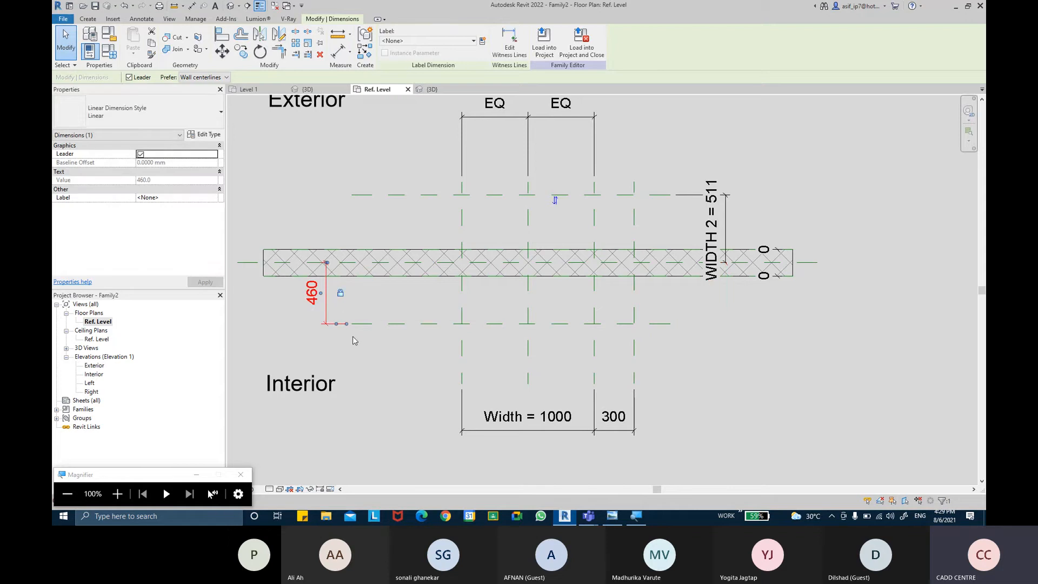
{"action": "middle_click_drag", "start_coordinate": [353, 338], "coordinate": [365, 349]}
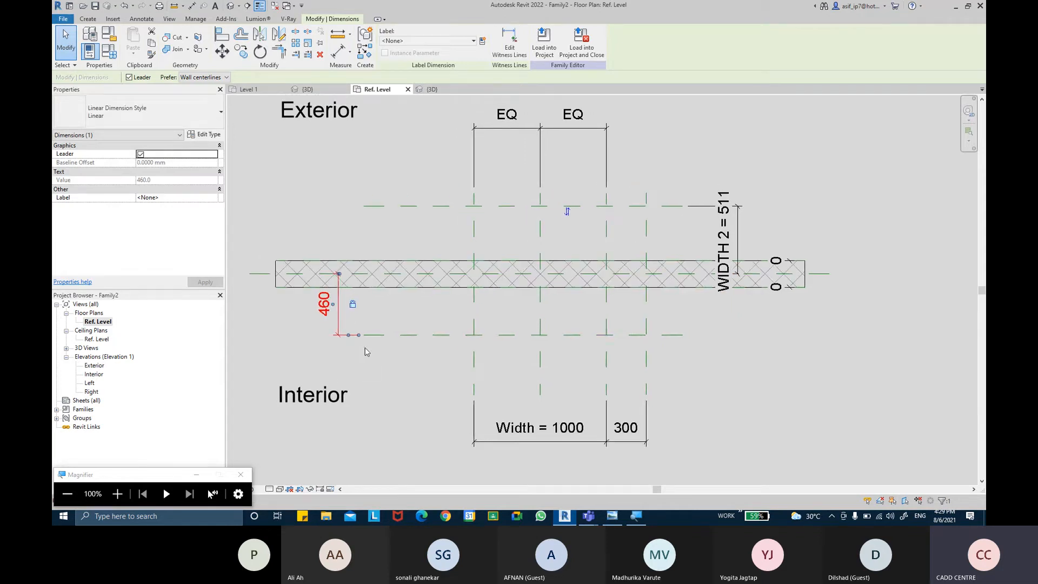
{"action": "left_click", "coordinate": [365, 349]}
Step: Set the interior horizontal reference plane's distance from the wall's centre plane to 500 mm
{"action": "left_click", "coordinate": [443, 333]}
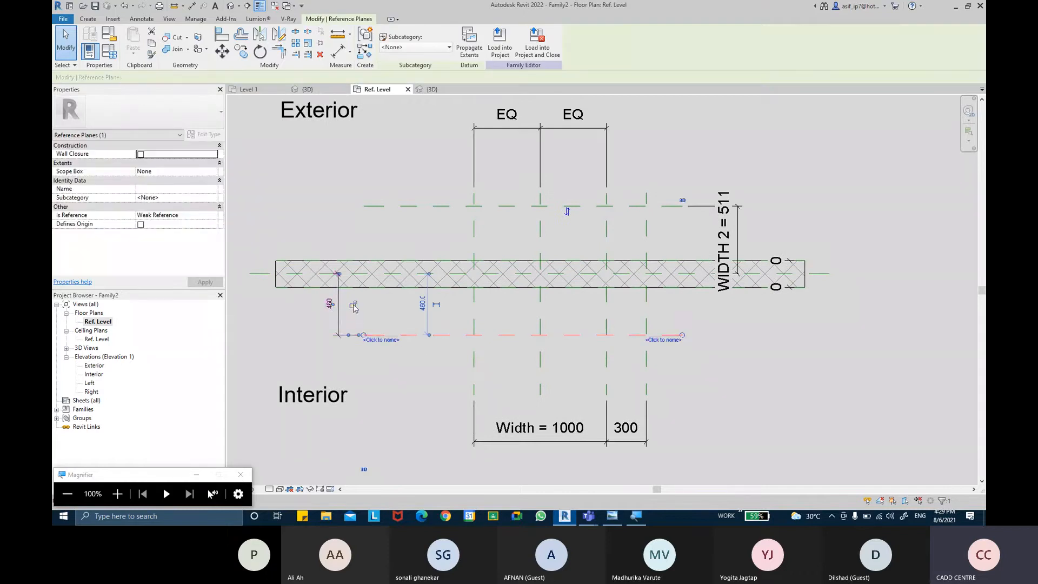
{"action": "left_click", "coordinate": [444, 344]}
{"action": "left_click", "coordinate": [454, 335]}
{"action": "left_click", "coordinate": [324, 304]}
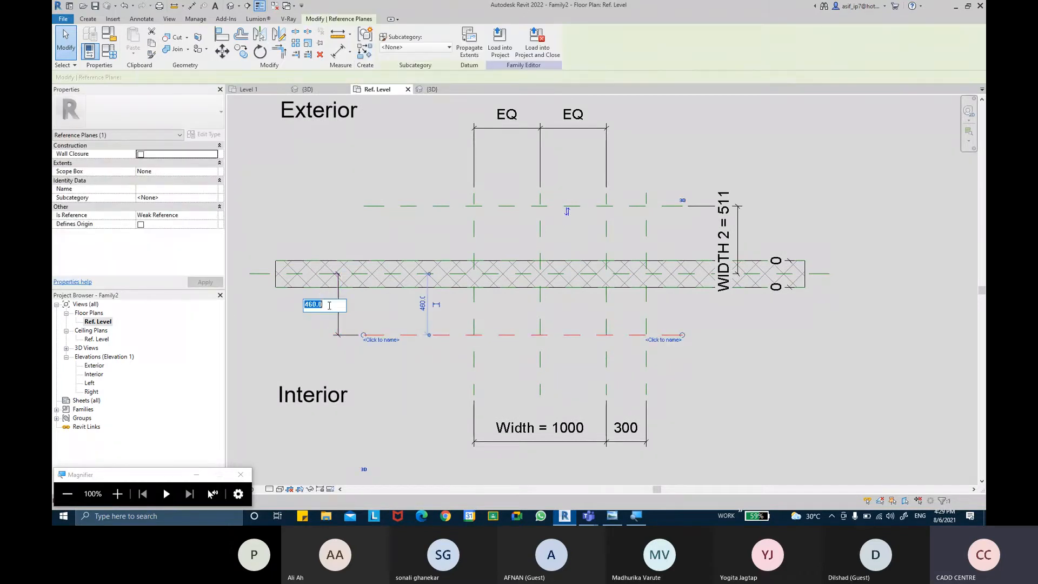
{"action": "type", "text": "500"}
{"action": "key", "text": "Return"}
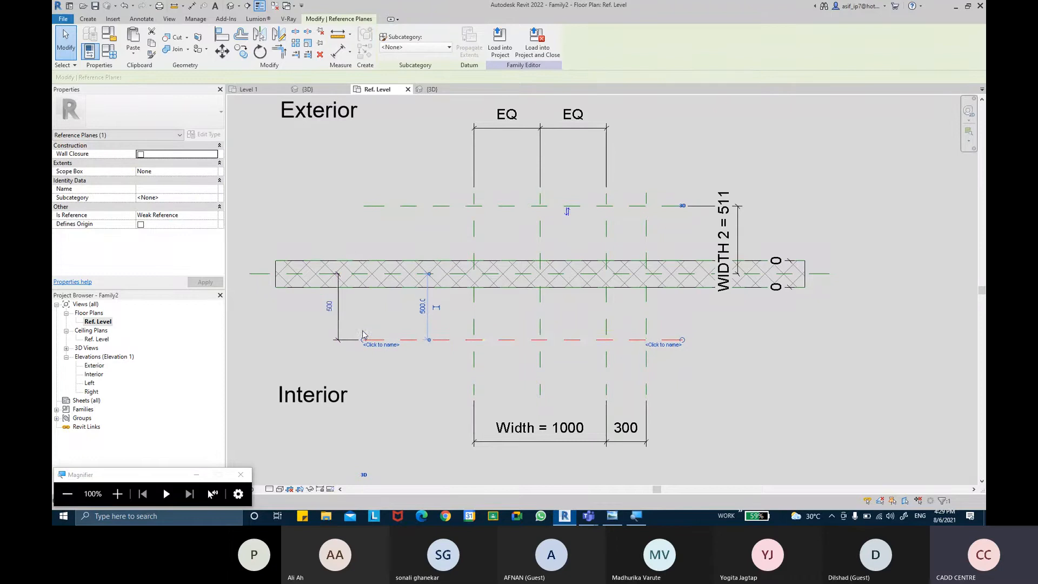
{"action": "left_click", "coordinate": [380, 347]}
{"action": "left_click", "coordinate": [413, 340]}
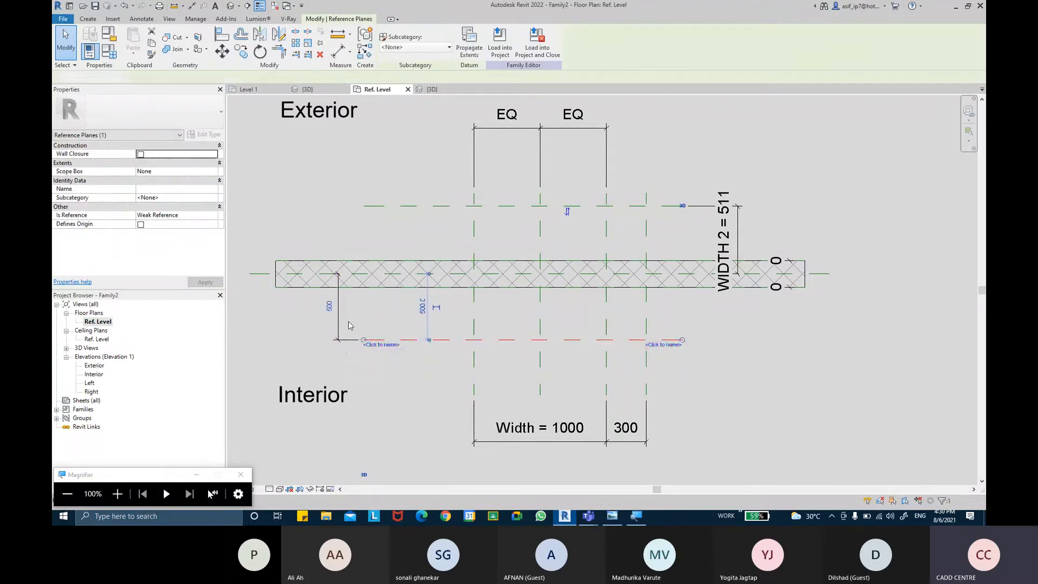
{"action": "left_click", "coordinate": [348, 321]}
{"action": "left_click", "coordinate": [339, 318]}
{"action": "left_click", "coordinate": [403, 370]}
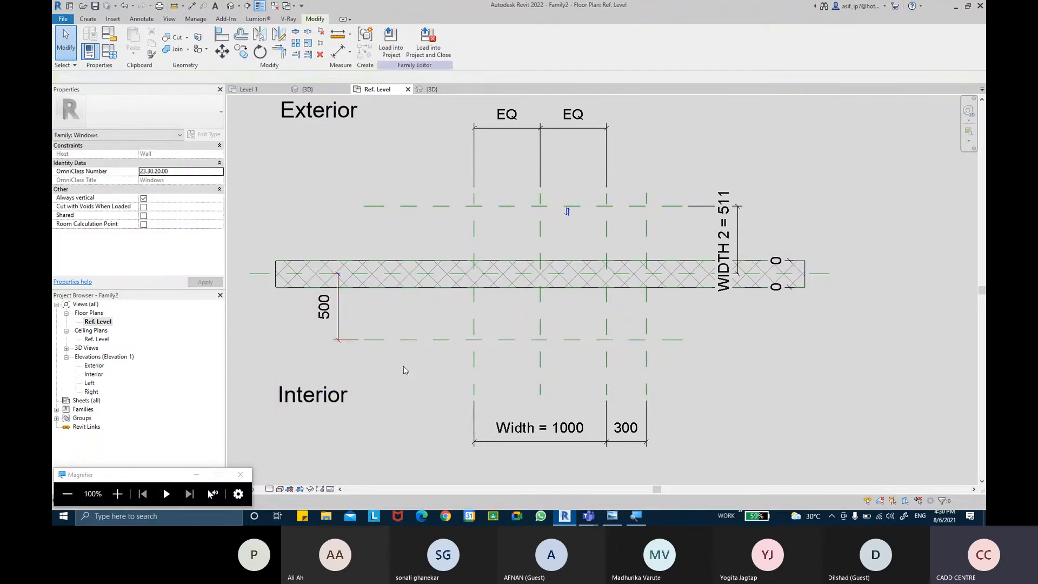
{"action": "middle_click_drag", "start_coordinate": [439, 368], "coordinate": [431, 361]}
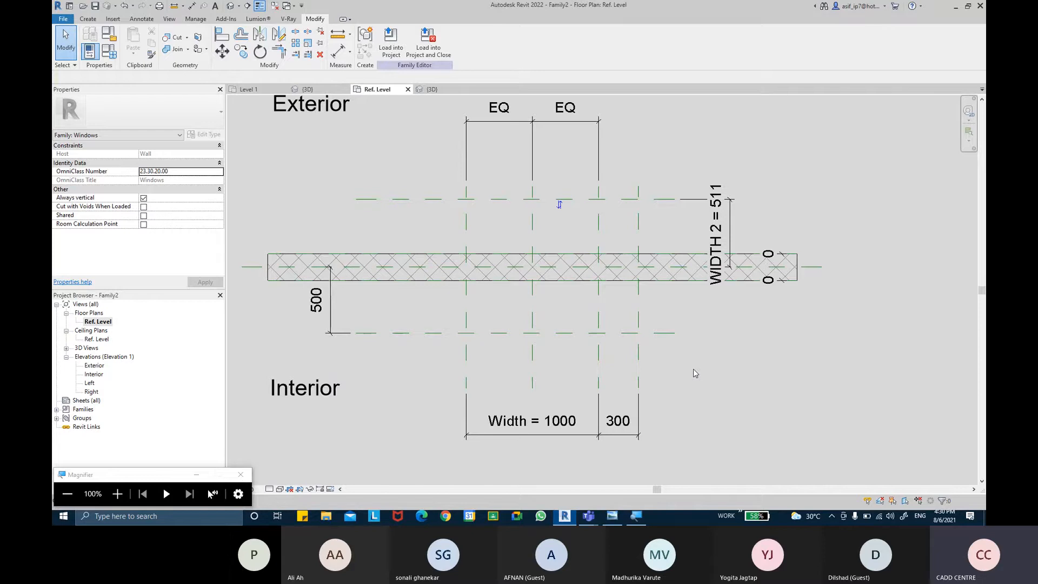
Step: Sketch a rectangular void extrusion profile from the left width plane's exterior intersection to the outer right plane's interior intersection, about 1300 by 1011 mm
{"action": "left_click", "coordinate": [96, 19]}
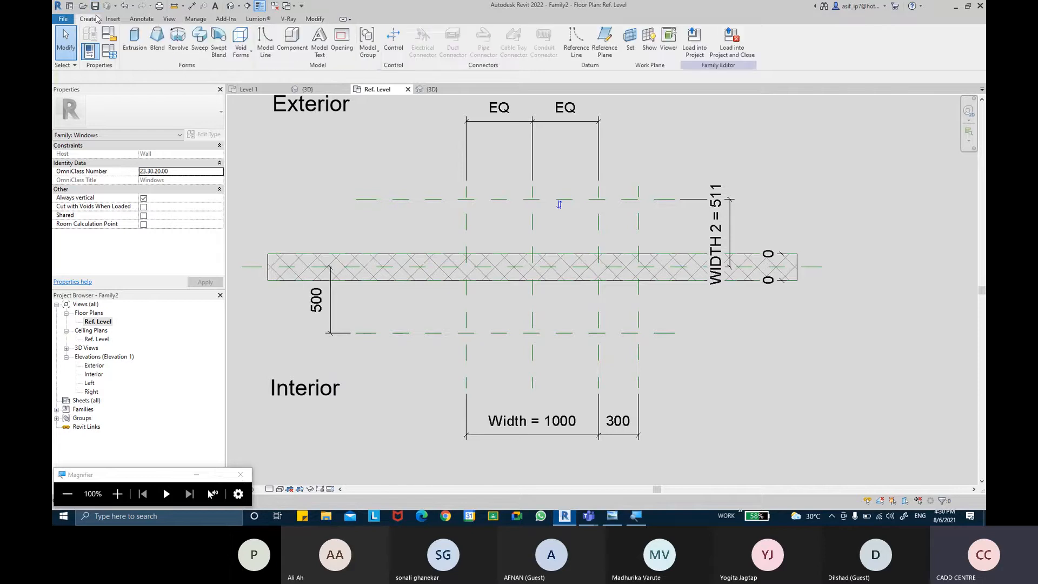
{"action": "left_click", "coordinate": [240, 59]}
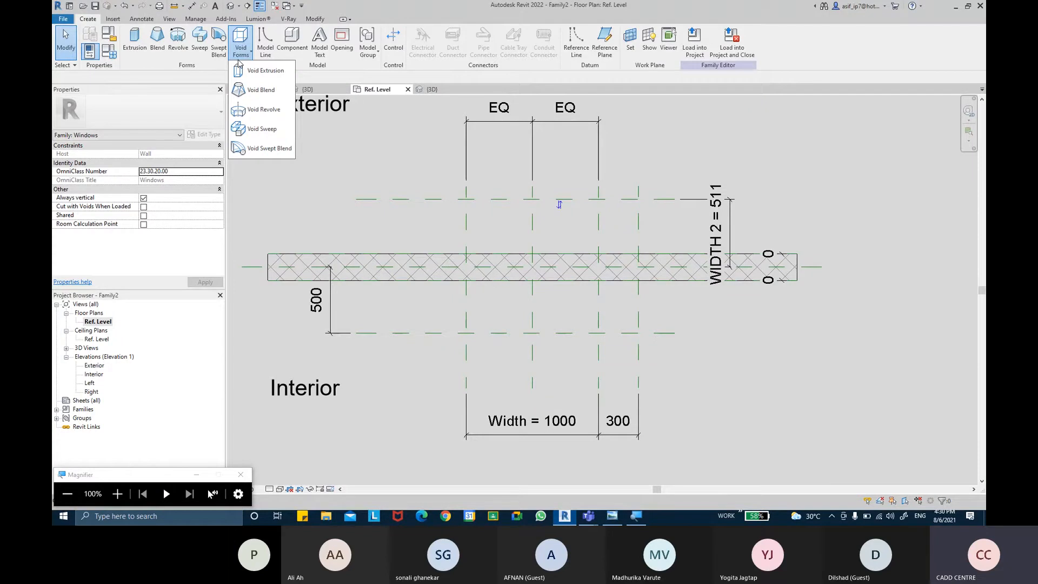
{"action": "left_click", "coordinate": [262, 77]}
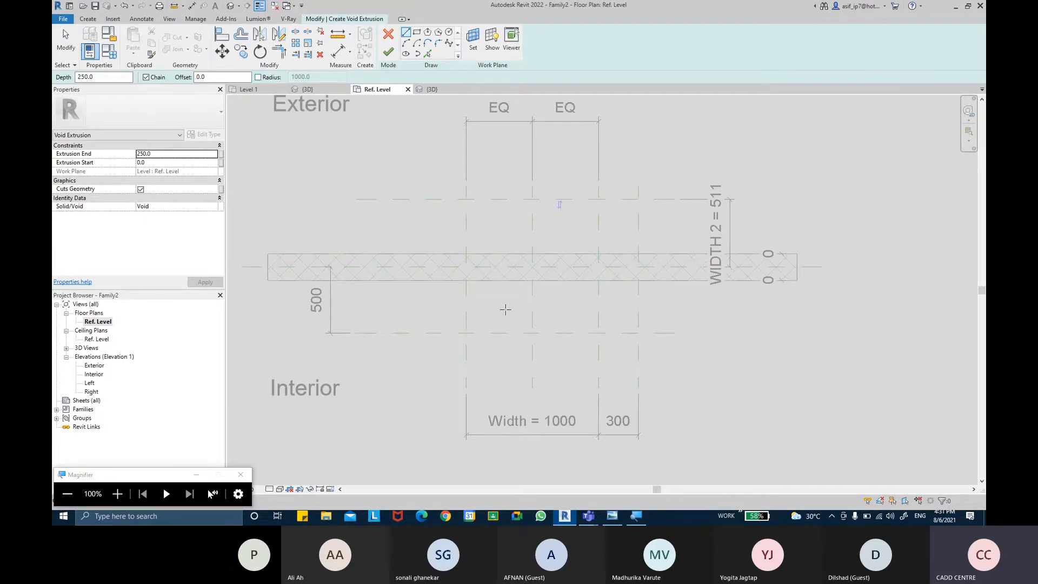
{"action": "left_click", "coordinate": [417, 33]}
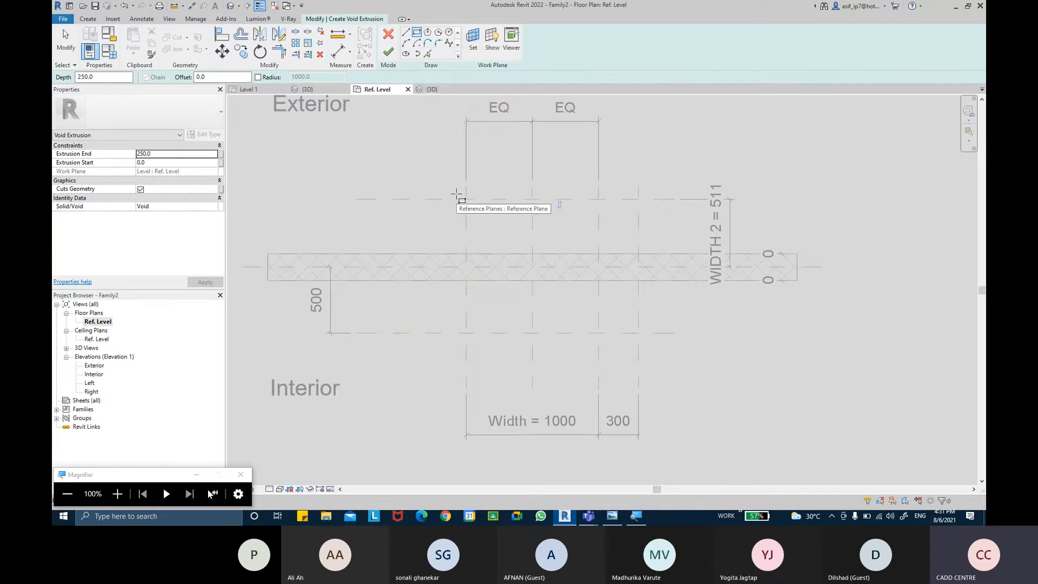
{"action": "scroll", "coordinate": [479, 210], "scroll_direction": "up", "scroll_amount": 2}
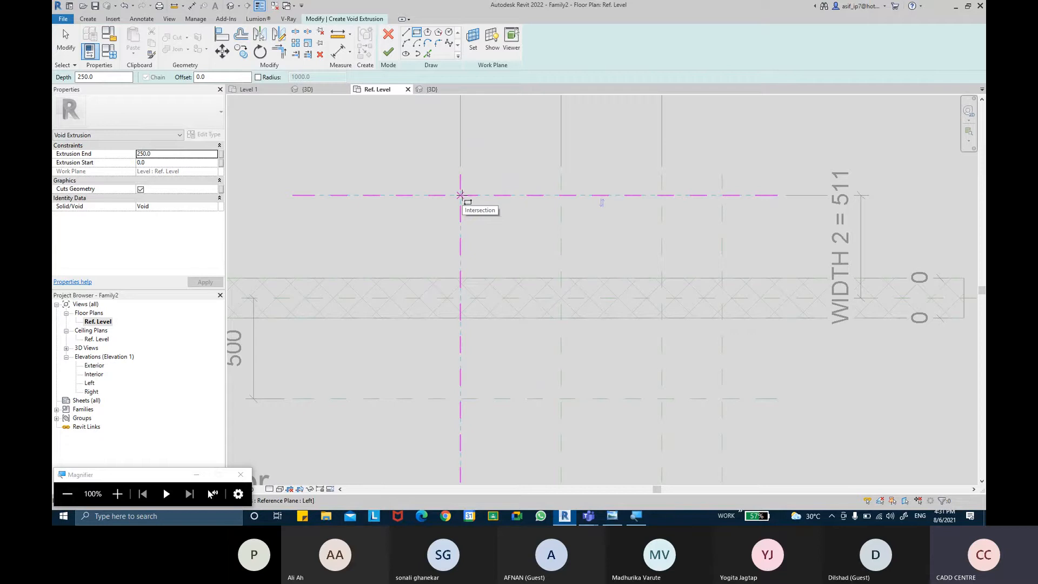
{"action": "key", "text": "ctrl"}
{"action": "key", "text": "ctrl"}
{"action": "left_click", "coordinate": [460, 195]}
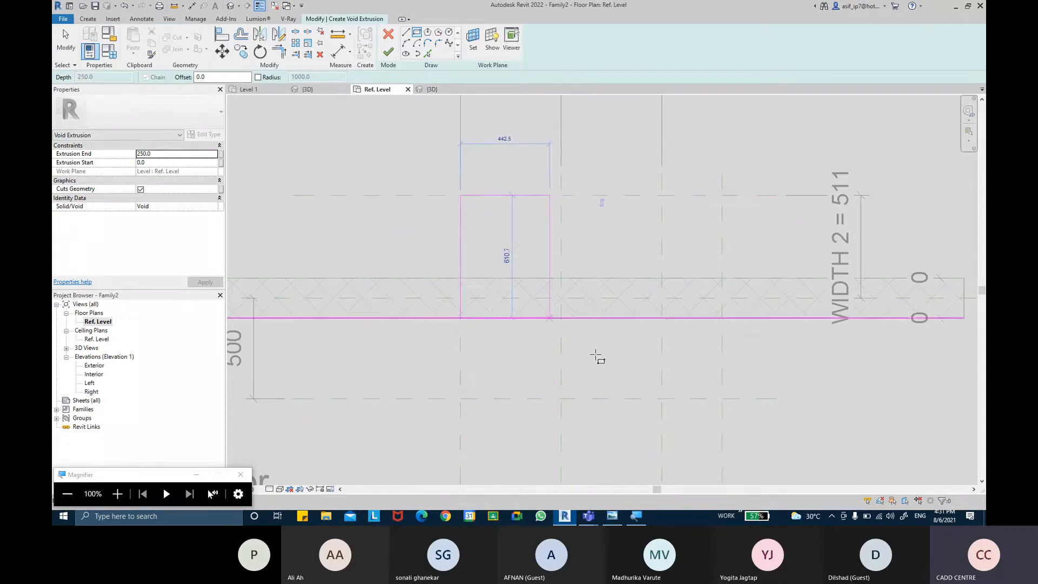
{"action": "key", "text": "ctrl"}
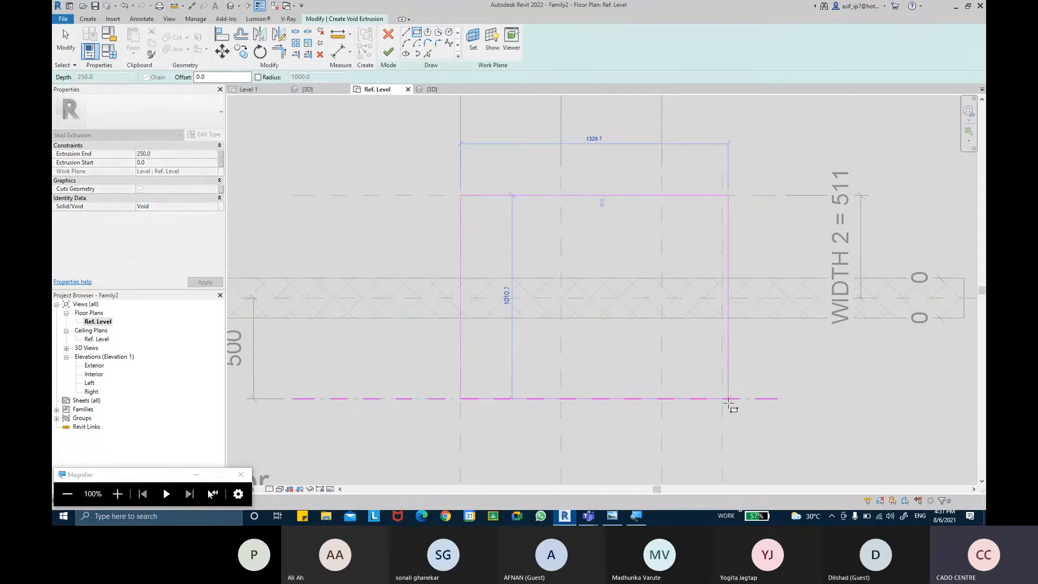
{"action": "key", "text": "ctrl"}
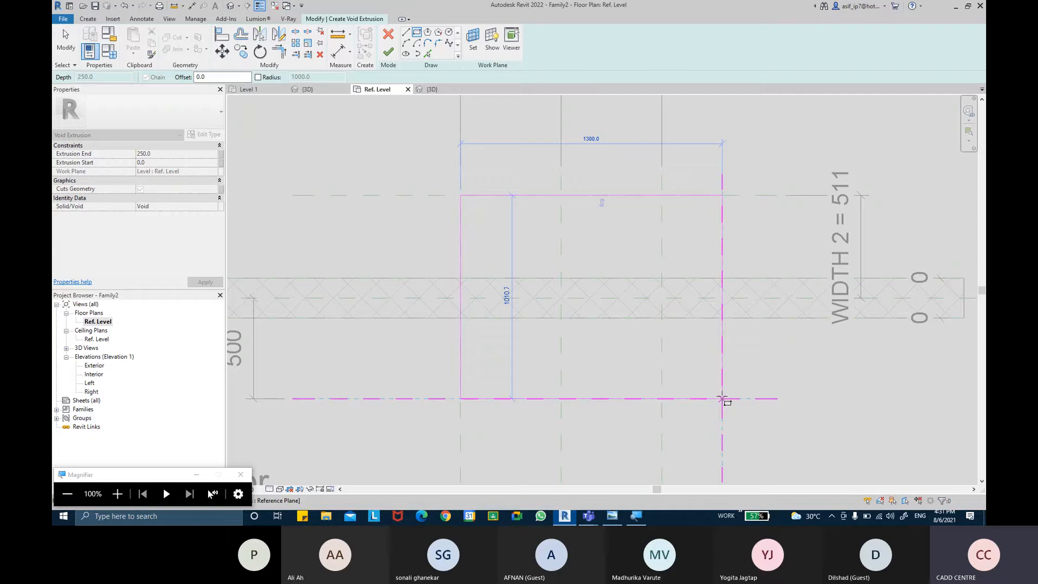
{"action": "left_click", "coordinate": [722, 399]}
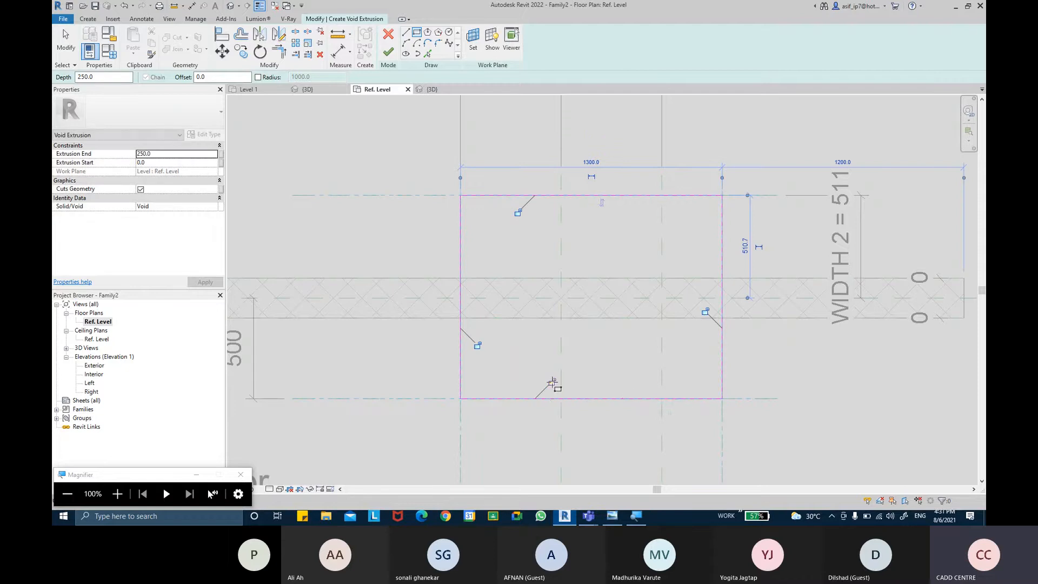
Step: Lock the void rectangle's sides to their reference planes and finish the void extrusion
{"action": "left_click", "coordinate": [480, 346]}
{"action": "left_click", "coordinate": [519, 212]}
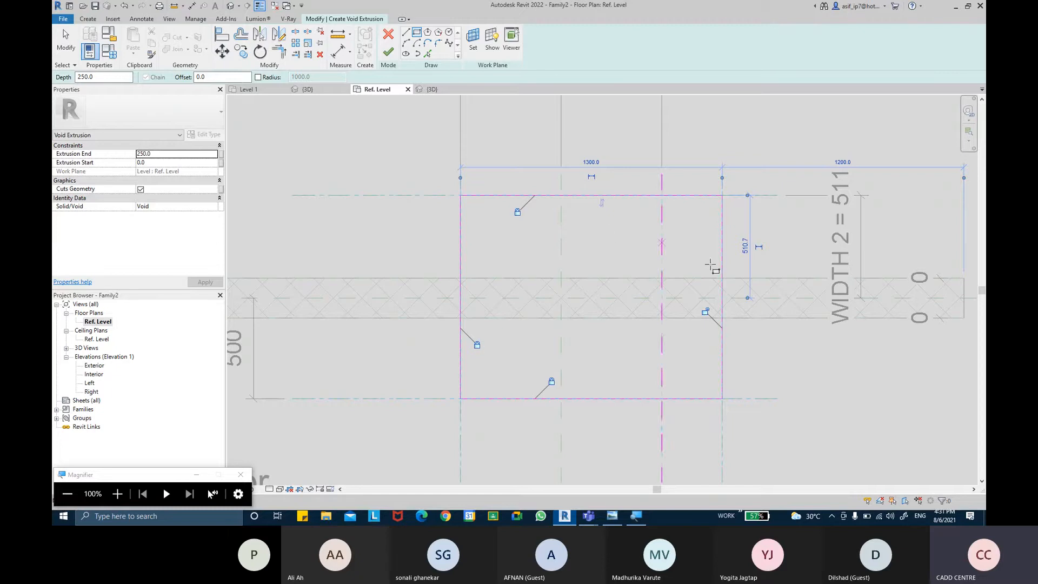
{"action": "left_click", "coordinate": [706, 312]}
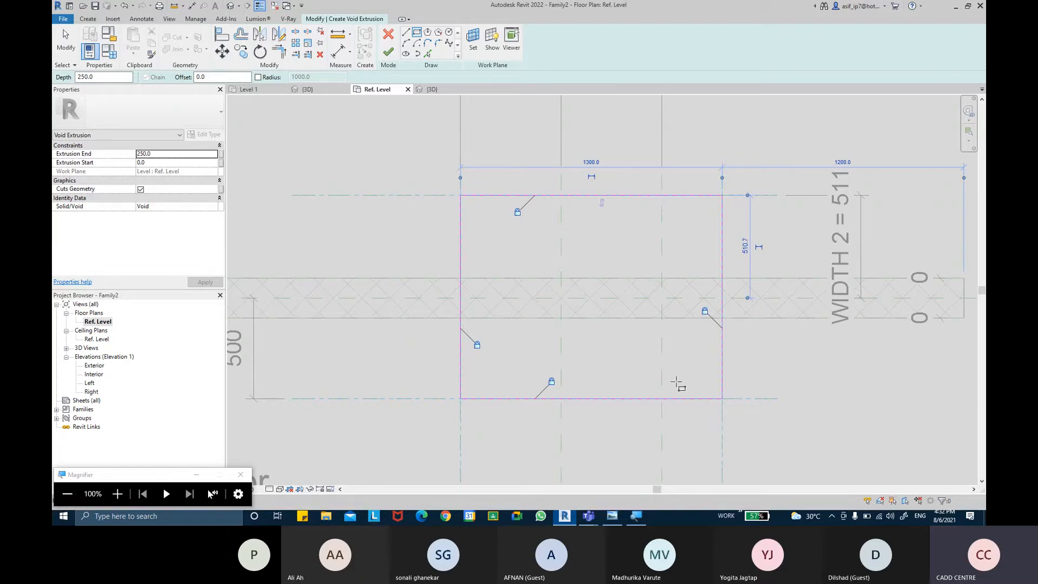
{"action": "scroll", "coordinate": [437, 198], "scroll_direction": "down", "scroll_amount": 2}
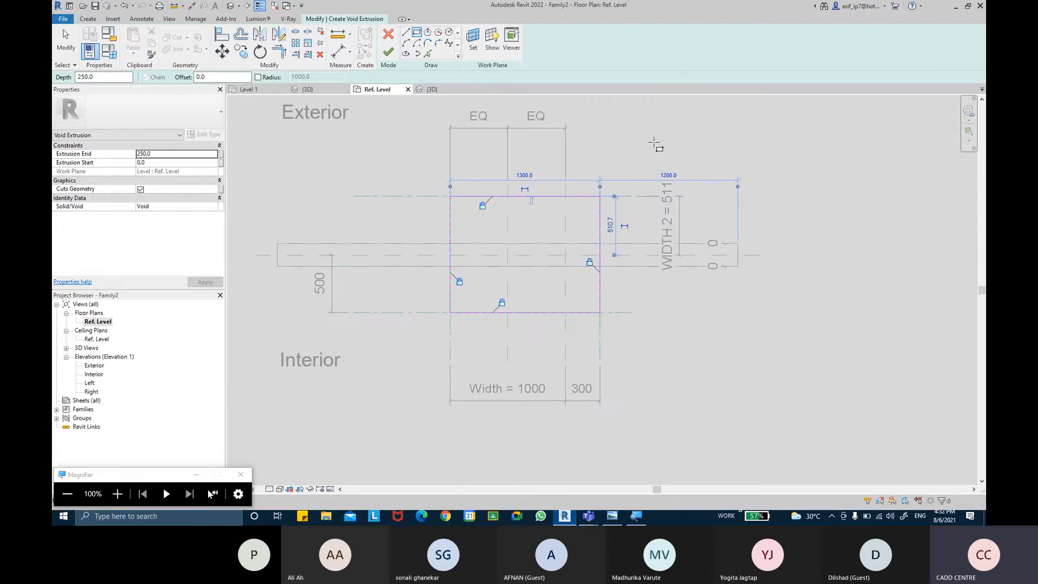
{"action": "scroll", "coordinate": [654, 143], "scroll_direction": "up", "scroll_amount": 1}
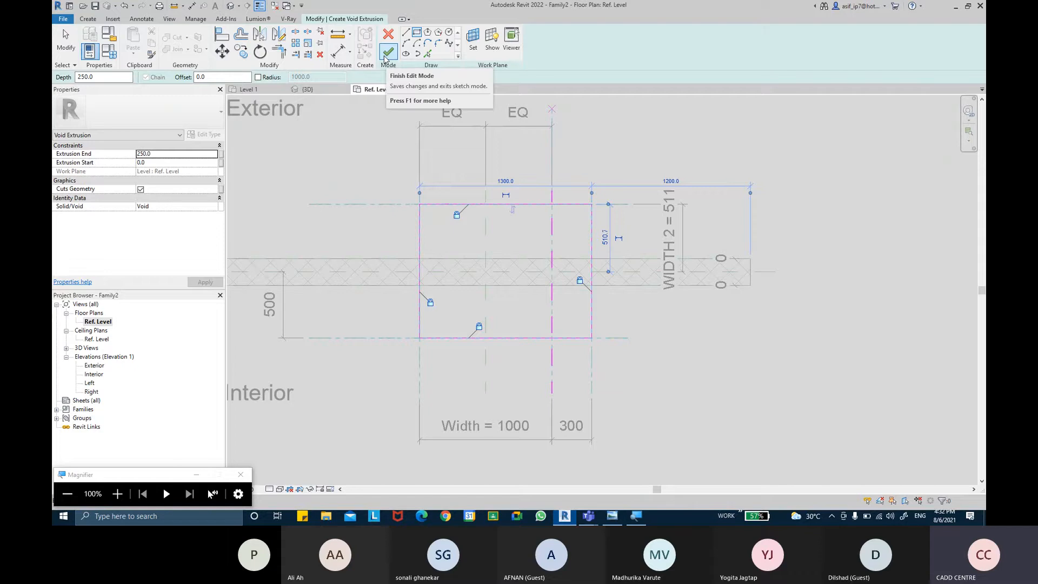
{"action": "left_click", "coordinate": [388, 53]}
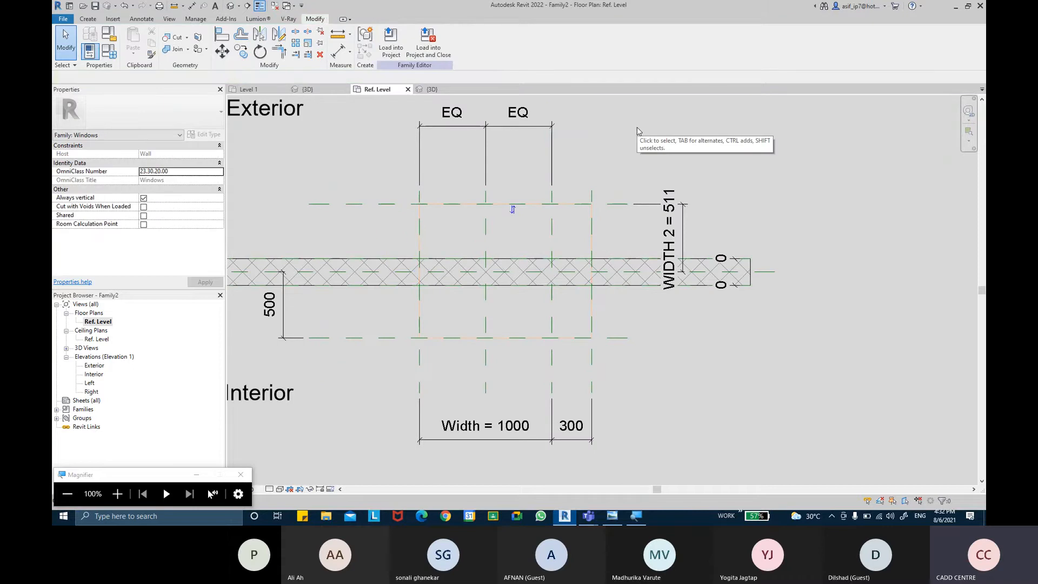
Step: In the Interior elevation, stretch the void extrusion to span from the sill plane at 800 mm to the head plane at 2300 mm
{"action": "double_click", "coordinate": [94, 374]}
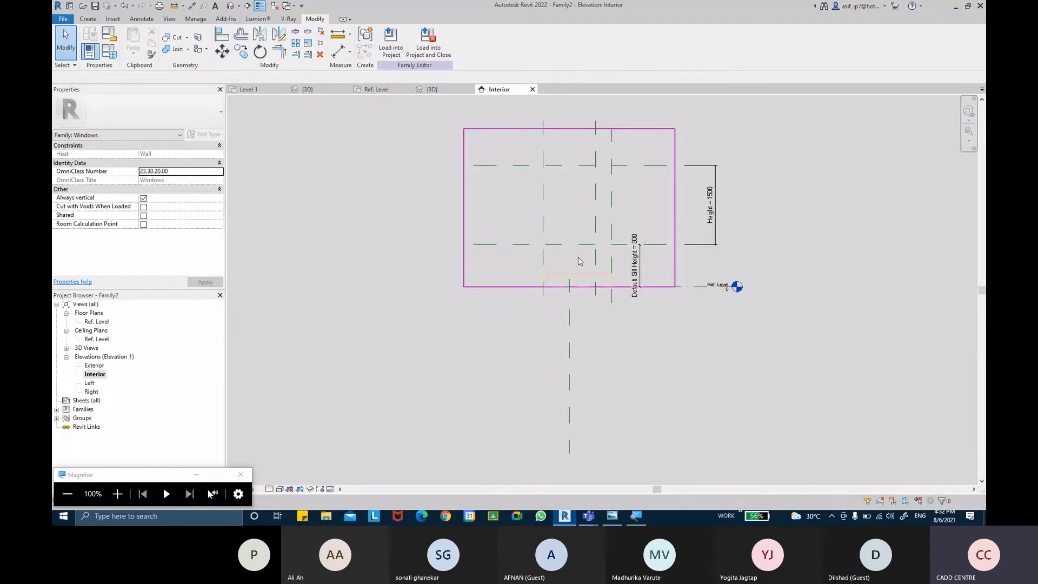
{"action": "scroll", "coordinate": [580, 262], "scroll_direction": "up", "scroll_amount": 3}
{"action": "middle_click_drag", "start_coordinate": [461, 282], "coordinate": [454, 305]}
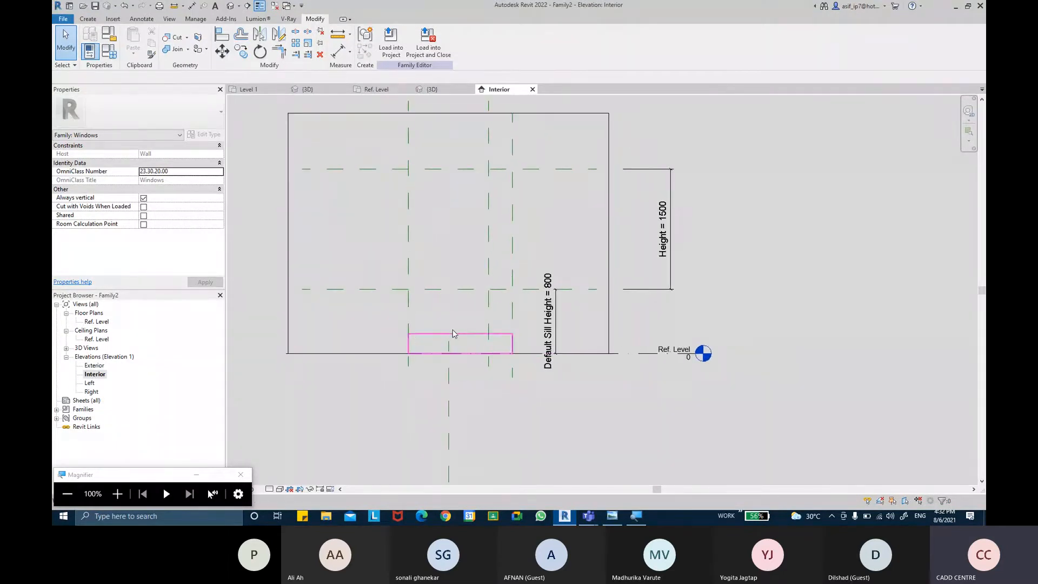
{"action": "scroll", "coordinate": [427, 350], "scroll_direction": "up", "scroll_amount": 2}
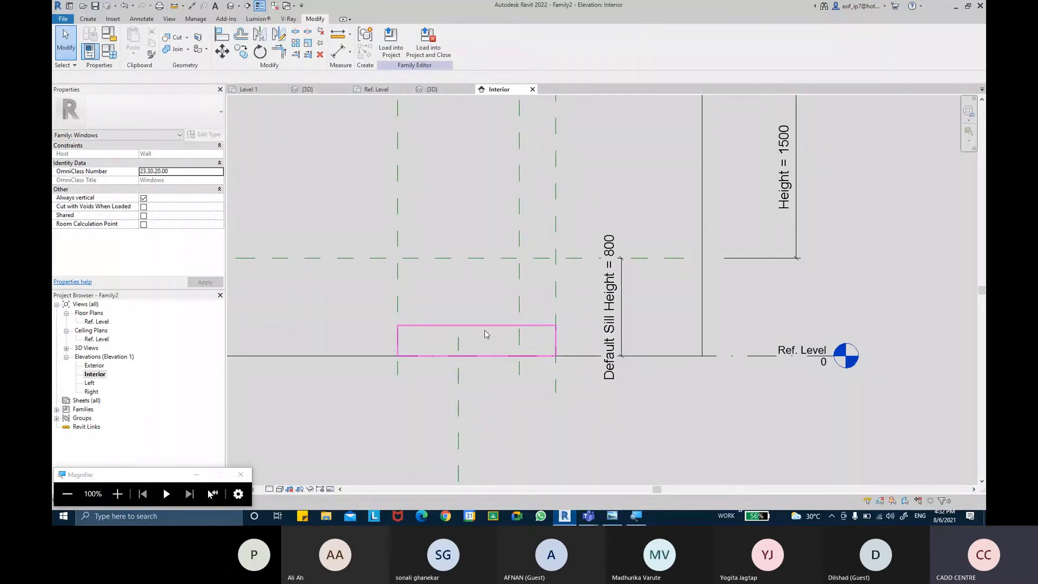
{"action": "left_click", "coordinate": [485, 334]}
{"action": "middle_click_drag", "start_coordinate": [481, 309], "coordinate": [475, 393]}
{"action": "left_click_drag", "start_coordinate": [471, 393], "coordinate": [478, 143]}
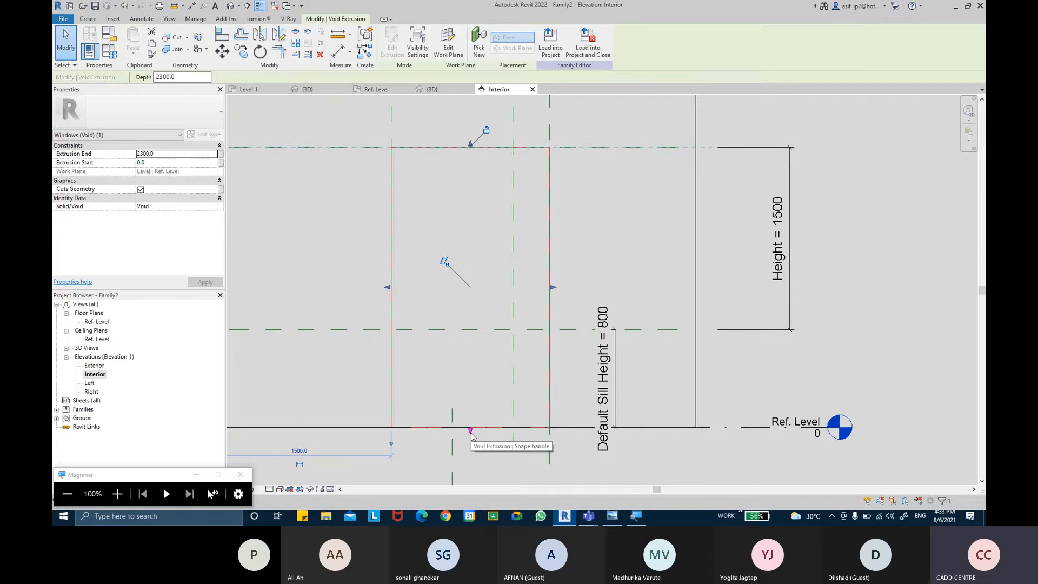
{"action": "left_click_drag", "start_coordinate": [470, 431], "coordinate": [472, 333]}
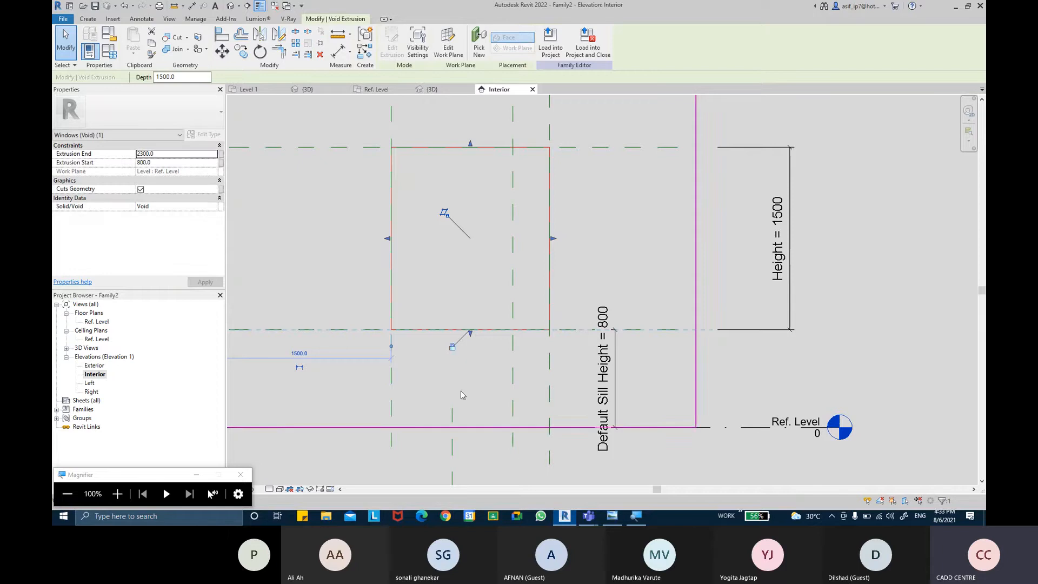
{"action": "left_click", "coordinate": [490, 460]}
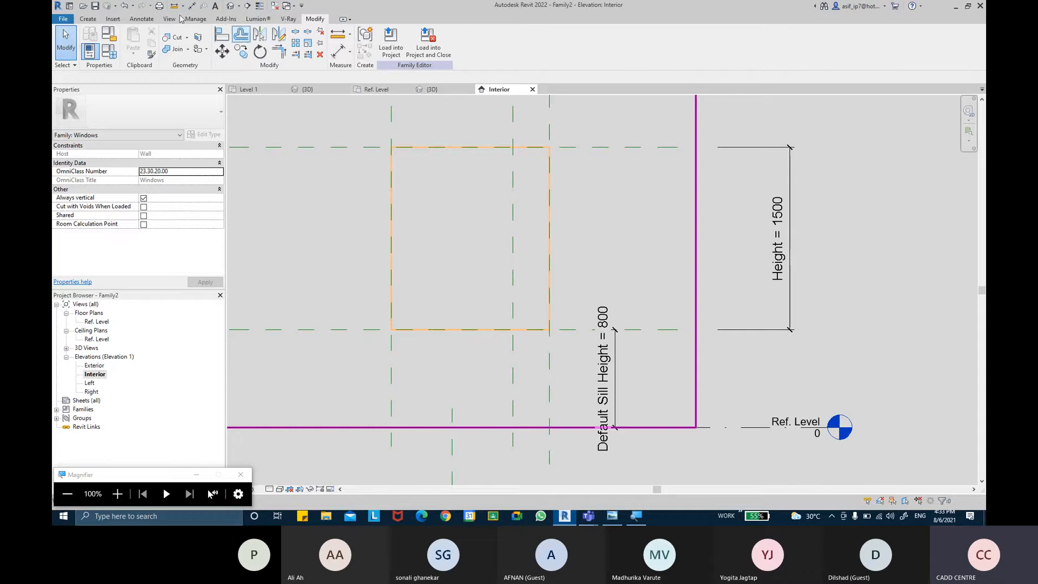
Step: In the 3D view, cut the void extrusion out of the Generic - 200mm wall with Cut Geometry
{"action": "left_click", "coordinate": [231, 6]}
{"action": "middle_click_drag", "start_coordinate": [730, 164], "coordinate": [772, 157], "text": "shift"}
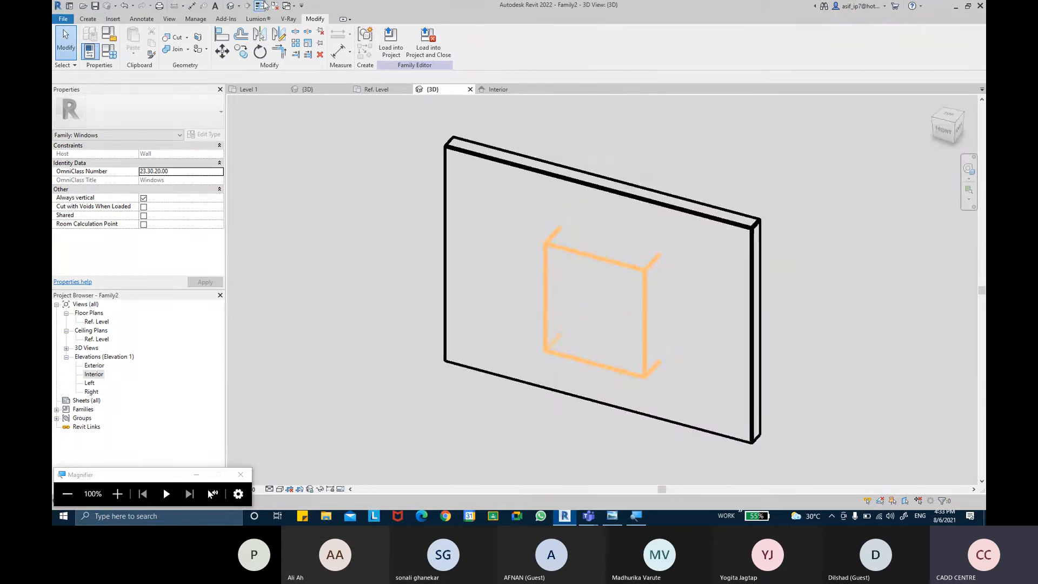
{"action": "middle_click_drag", "start_coordinate": [669, 172], "coordinate": [691, 157], "text": "shift"}
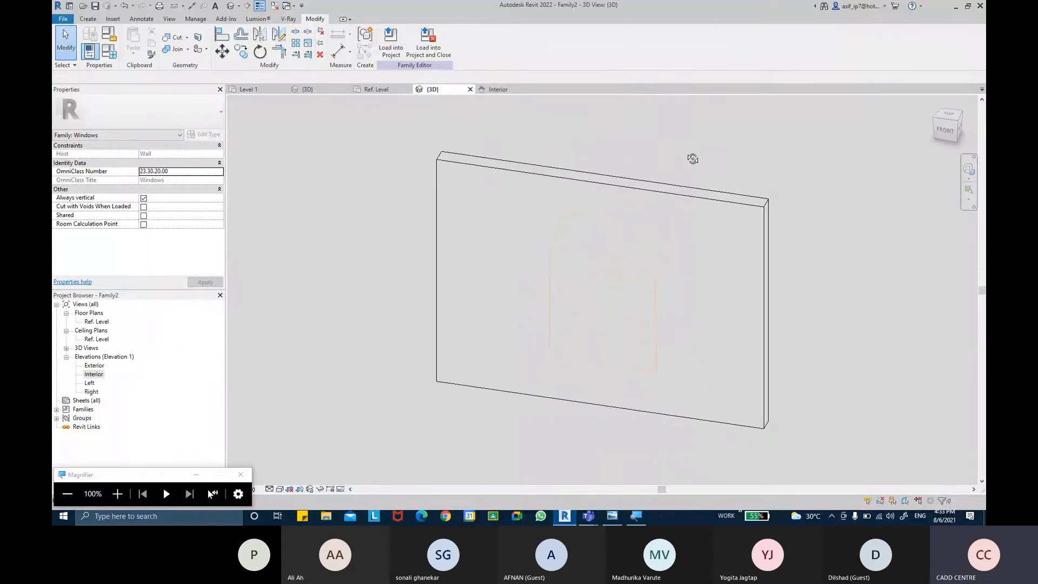
{"action": "middle_click_drag", "start_coordinate": [694, 191], "coordinate": [653, 216], "text": "shift"}
{"action": "scroll", "coordinate": [635, 296], "scroll_direction": "up", "scroll_amount": 2}
{"action": "middle_click_drag", "start_coordinate": [773, 189], "coordinate": [756, 146], "text": "shift"}
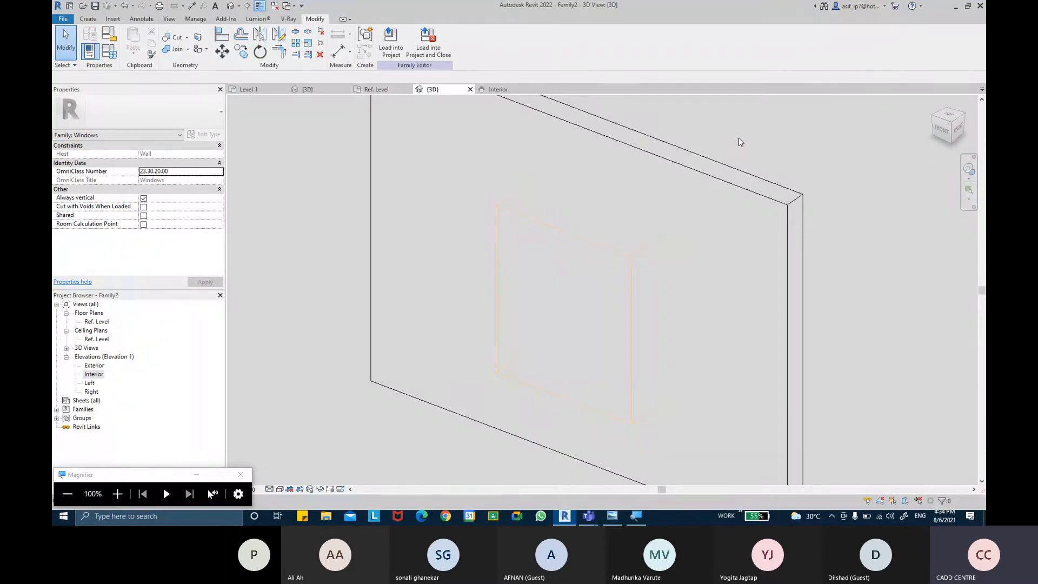
{"action": "left_click", "coordinate": [260, 6]}
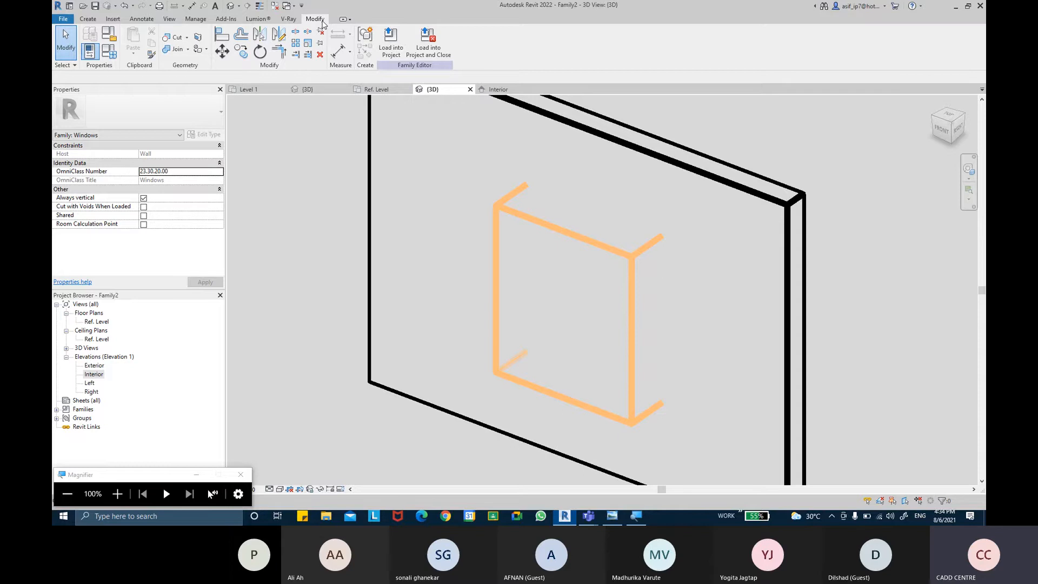
{"action": "left_click", "coordinate": [171, 38]}
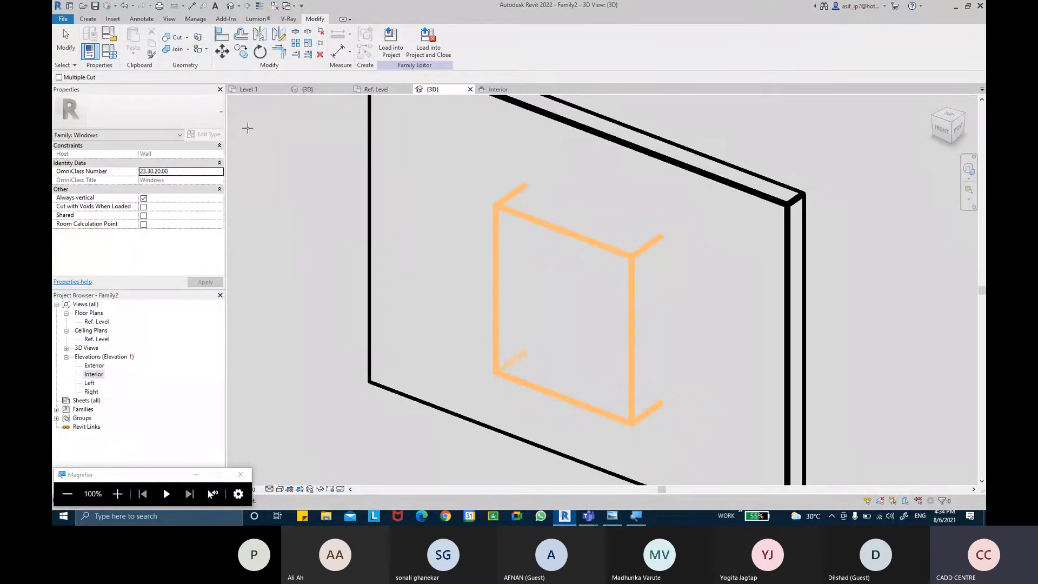
{"action": "middle_click_drag", "start_coordinate": [288, 233], "coordinate": [270, 231]}
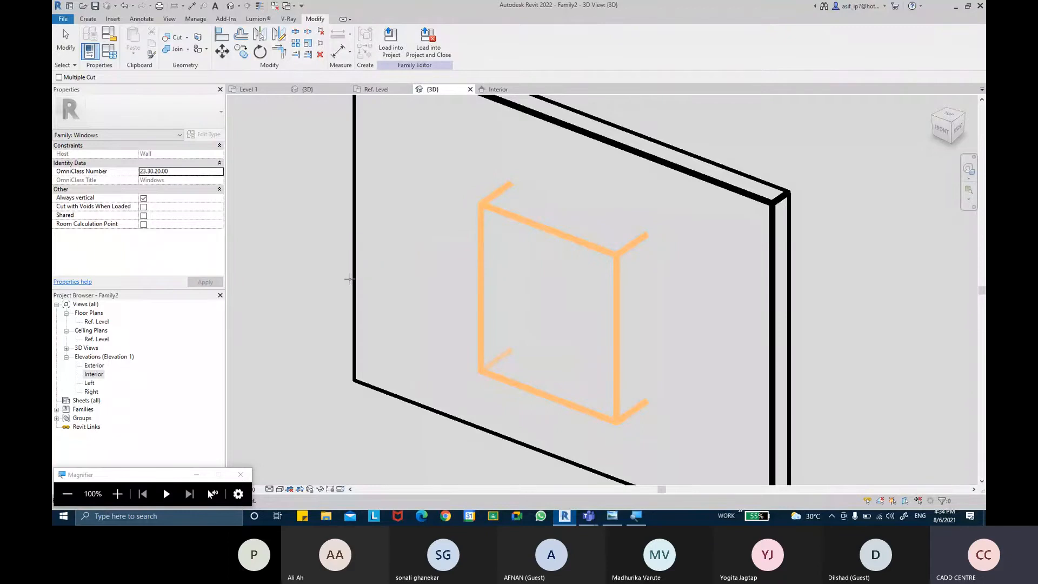
{"action": "left_click", "coordinate": [493, 214]}
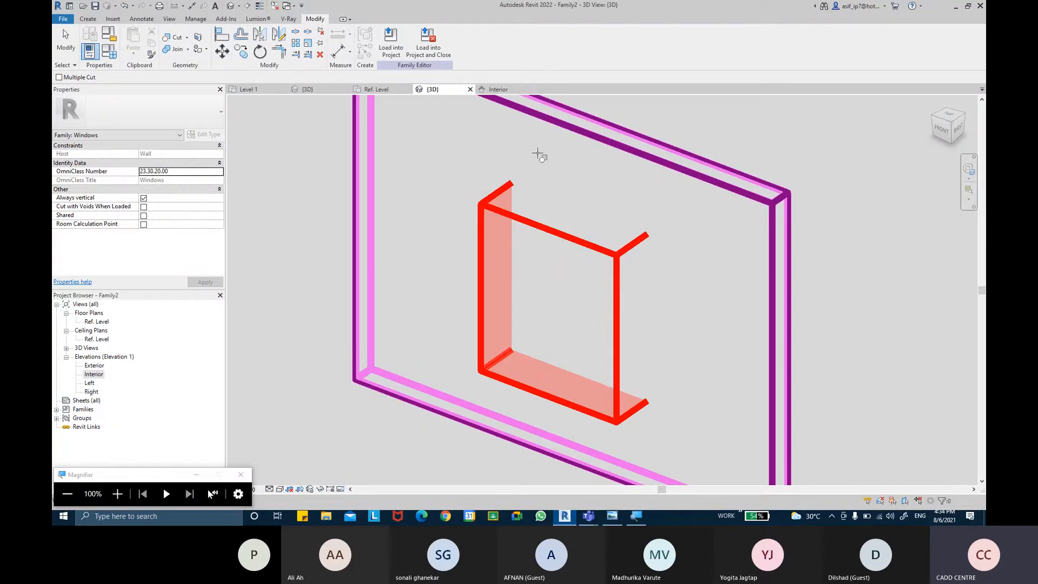
{"action": "left_click", "coordinate": [563, 131]}
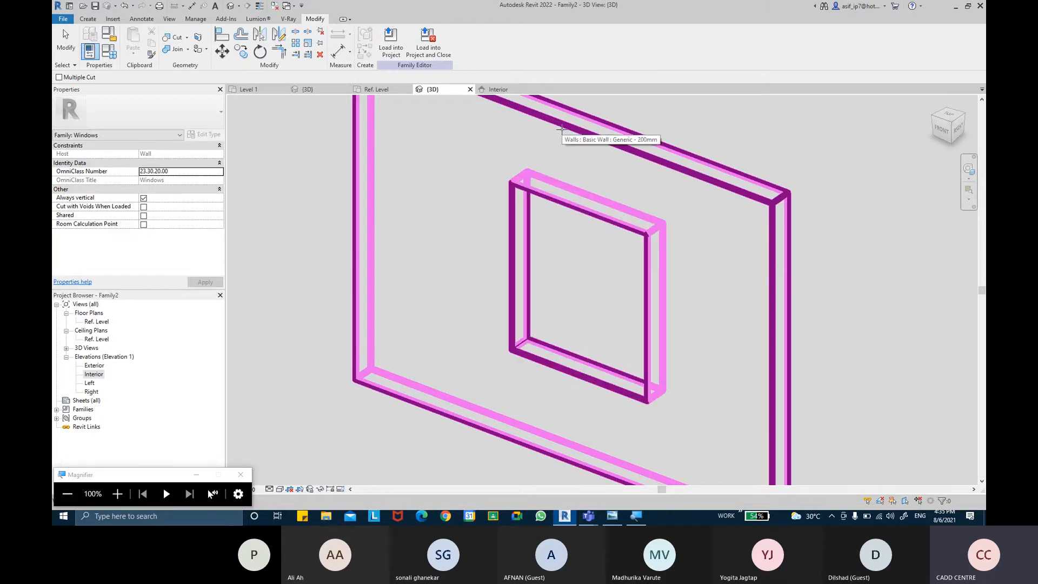
{"action": "key", "text": "Escape"}
Step: Turn on thin line display and inspect the opening in the wall in 3D
{"action": "left_click", "coordinate": [260, 5]}
{"action": "left_click", "coordinate": [285, 57]}
{"action": "middle_click_drag", "start_coordinate": [546, 292], "coordinate": [494, 255]}
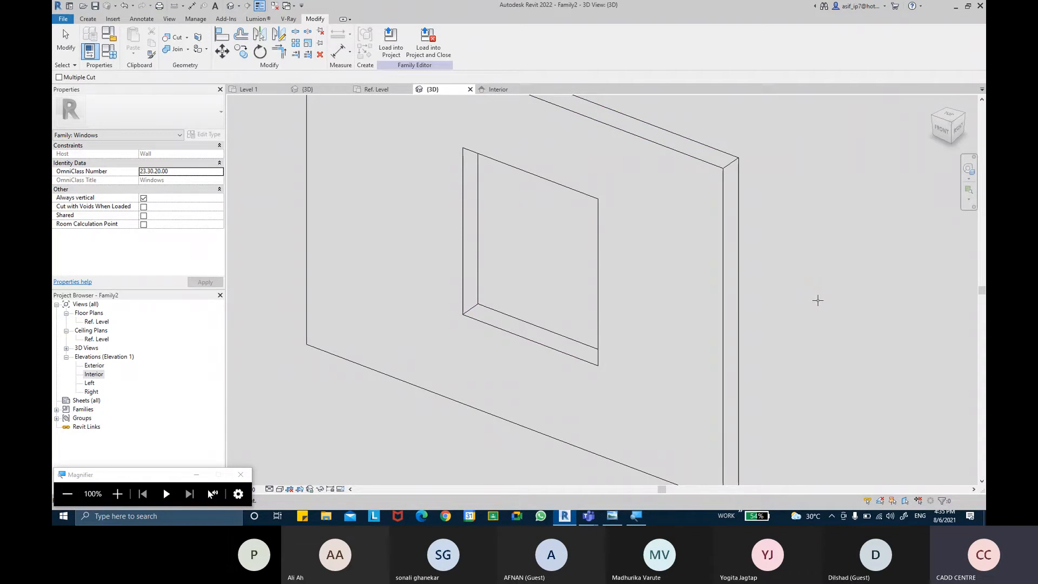
{"action": "middle_click_drag", "start_coordinate": [818, 301], "coordinate": [789, 302]}
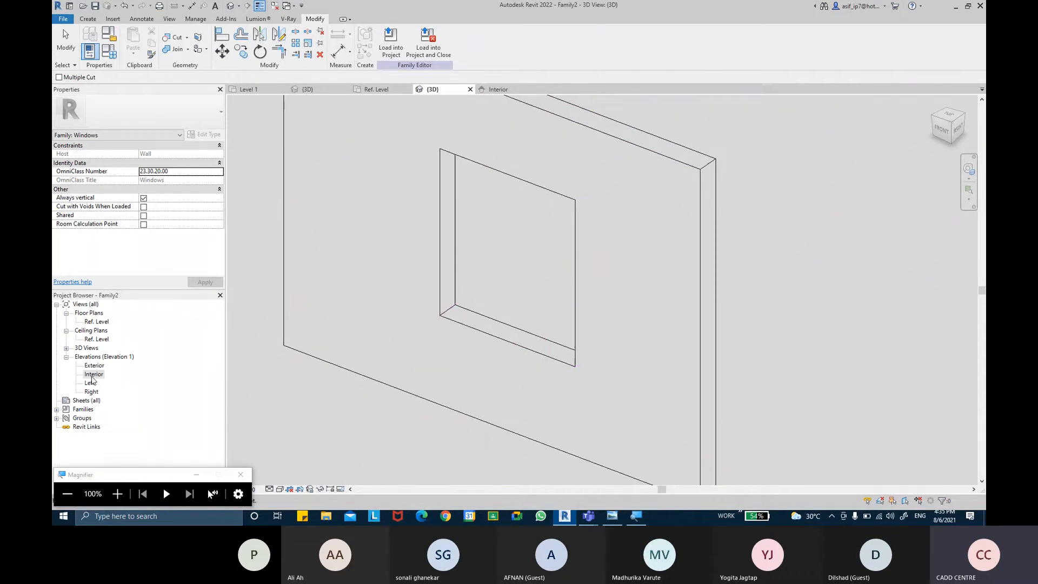
Step: Examine the wall opening in the Ref. Level floor plan and the corner window reference photo, and return to Revit
{"action": "double_click", "coordinate": [92, 323]}
{"action": "scroll", "coordinate": [544, 278], "scroll_direction": "up", "scroll_amount": 1}
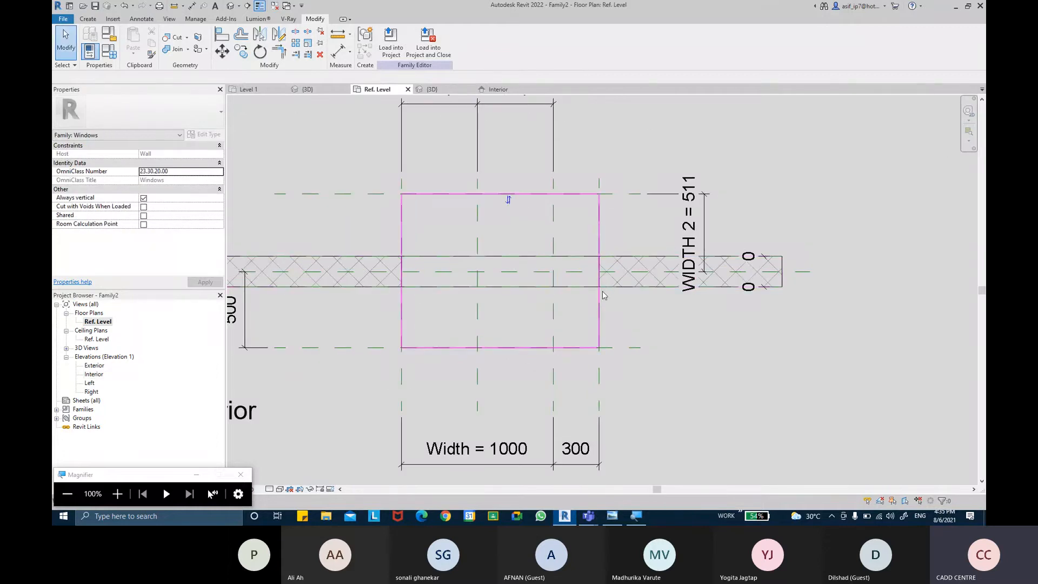
{"action": "middle_click_drag", "start_coordinate": [613, 323], "coordinate": [650, 327]}
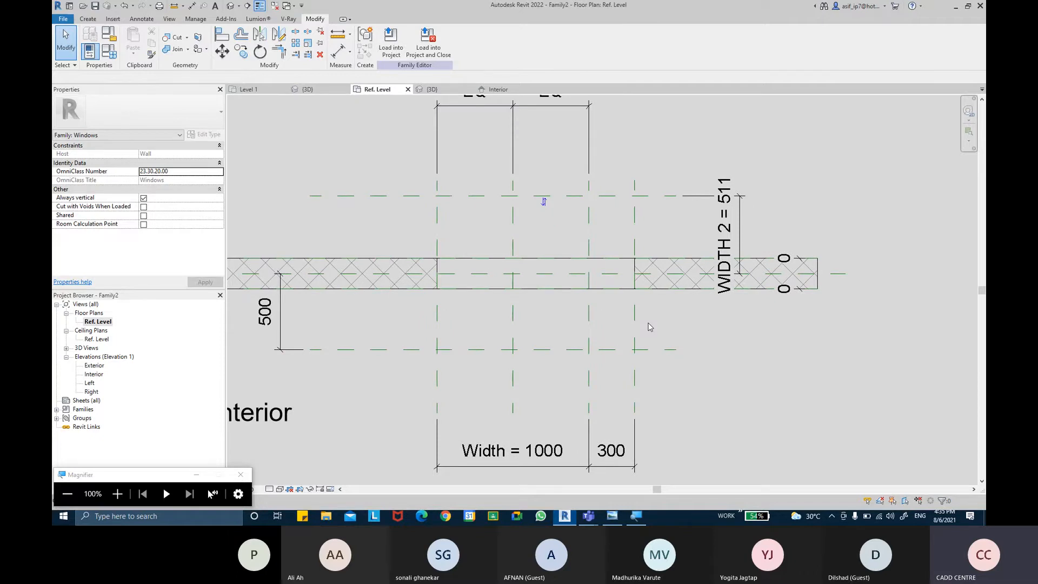
{"action": "left_click", "coordinate": [616, 516]}
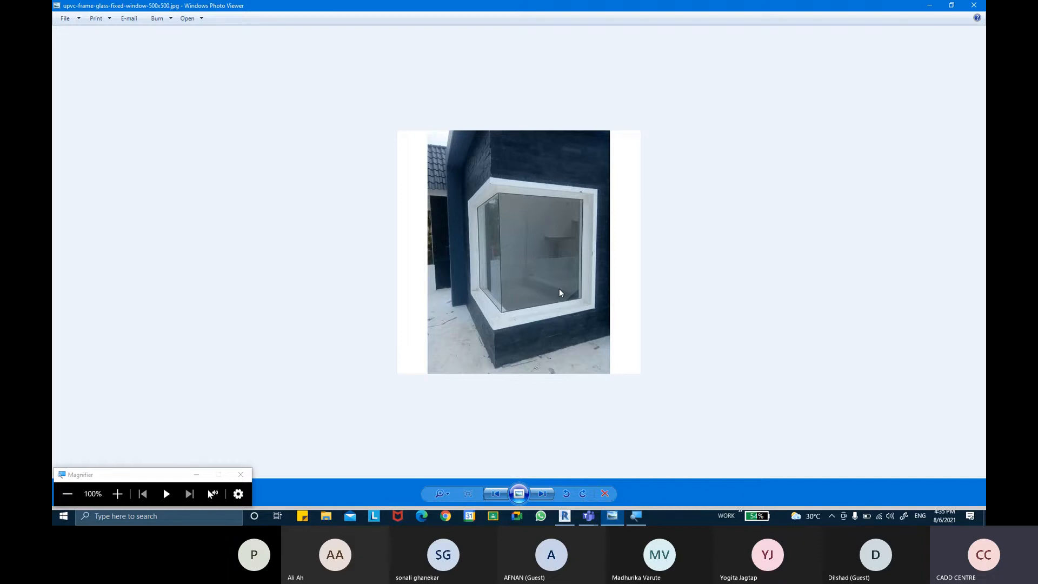
{"action": "left_click", "coordinate": [565, 516]}
{"action": "middle_click_drag", "start_coordinate": [471, 230], "coordinate": [466, 229]}
{"action": "left_click", "coordinate": [565, 516]}
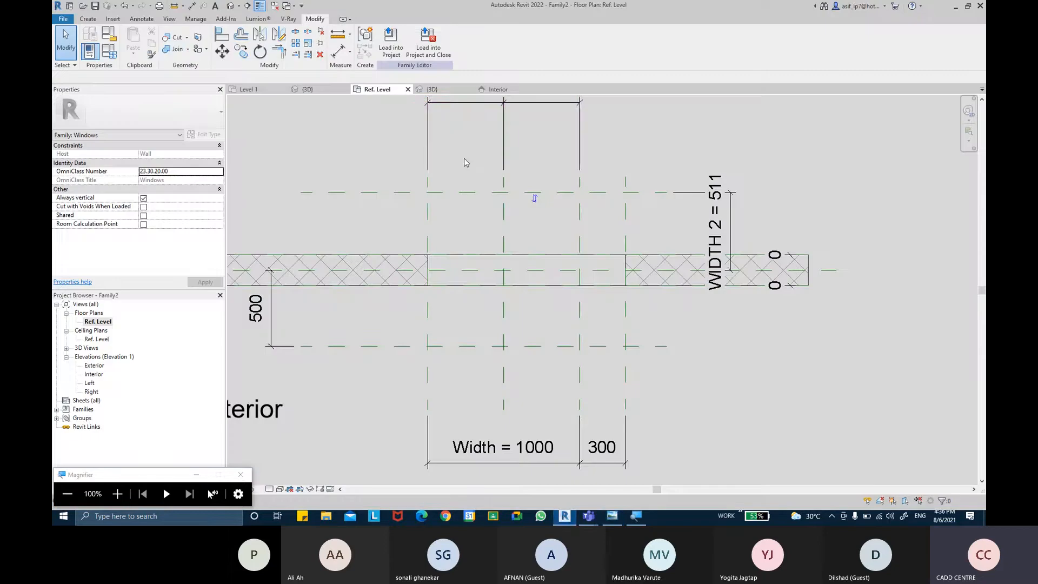
Step: Sketch a rectangular solid extrusion profile, about 1000 by 511 mm, between the left and right width planes, from the exterior plane to the wall's centre plane
{"action": "left_click", "coordinate": [88, 18]}
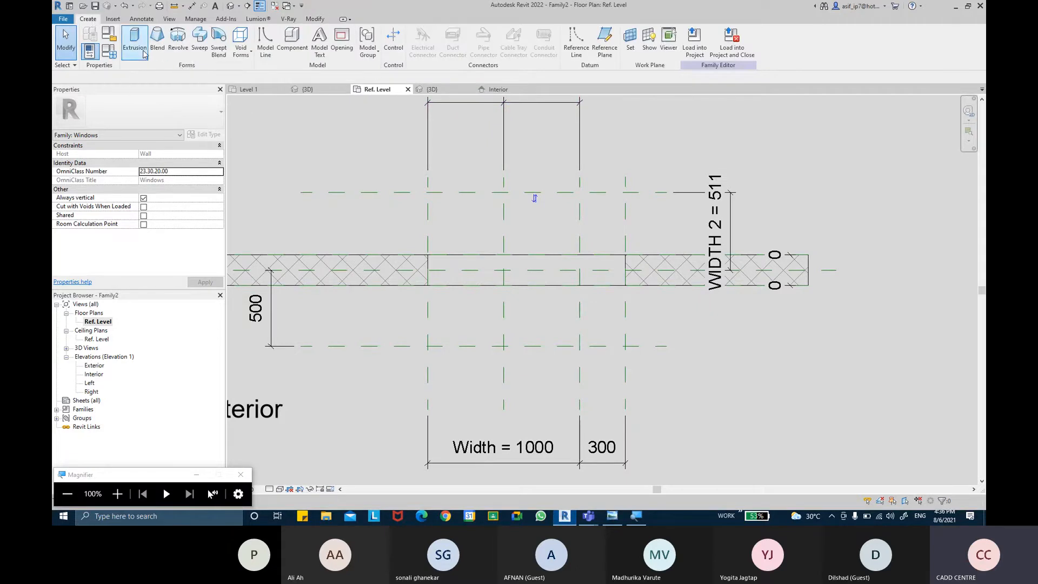
{"action": "key", "text": "ctrl"}
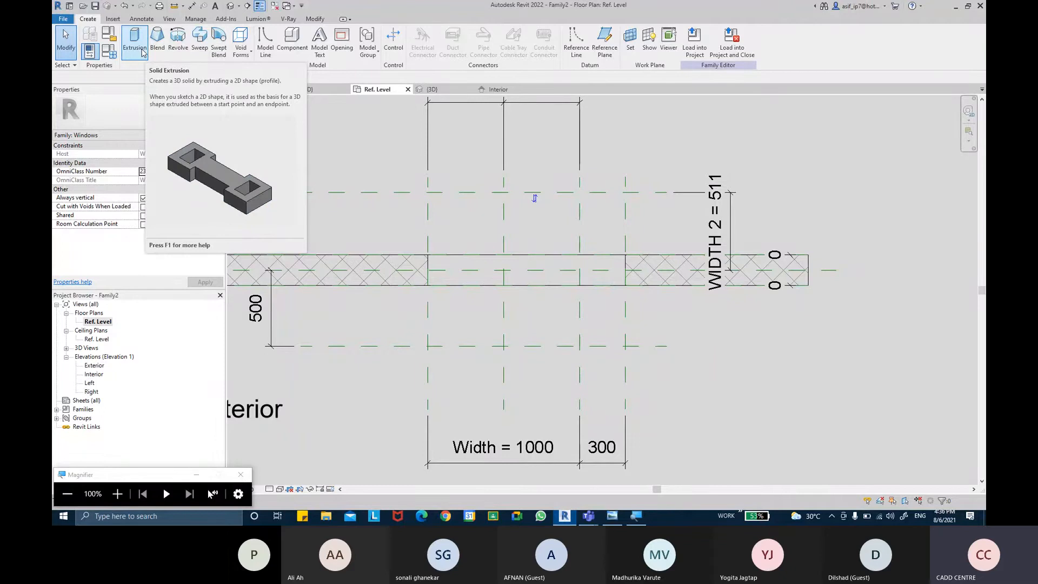
{"action": "left_click", "coordinate": [143, 53]}
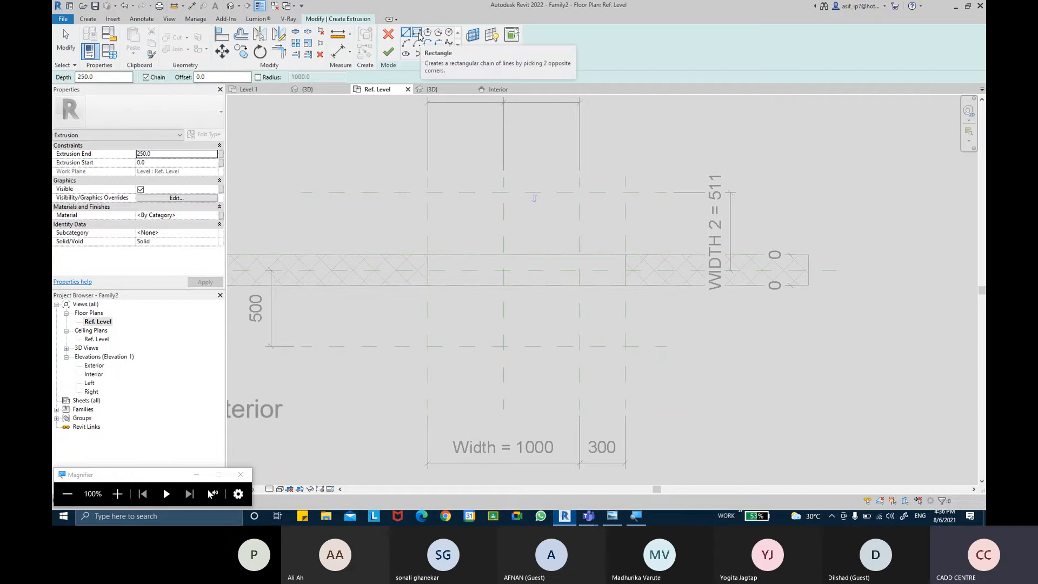
{"action": "left_click", "coordinate": [417, 33]}
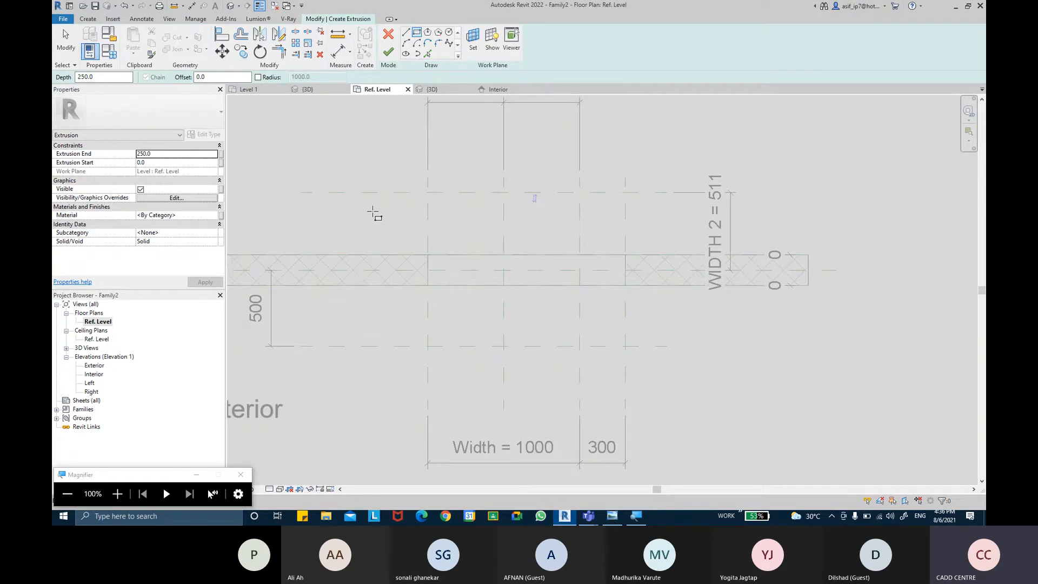
{"action": "middle_click_drag", "start_coordinate": [385, 225], "coordinate": [364, 220]}
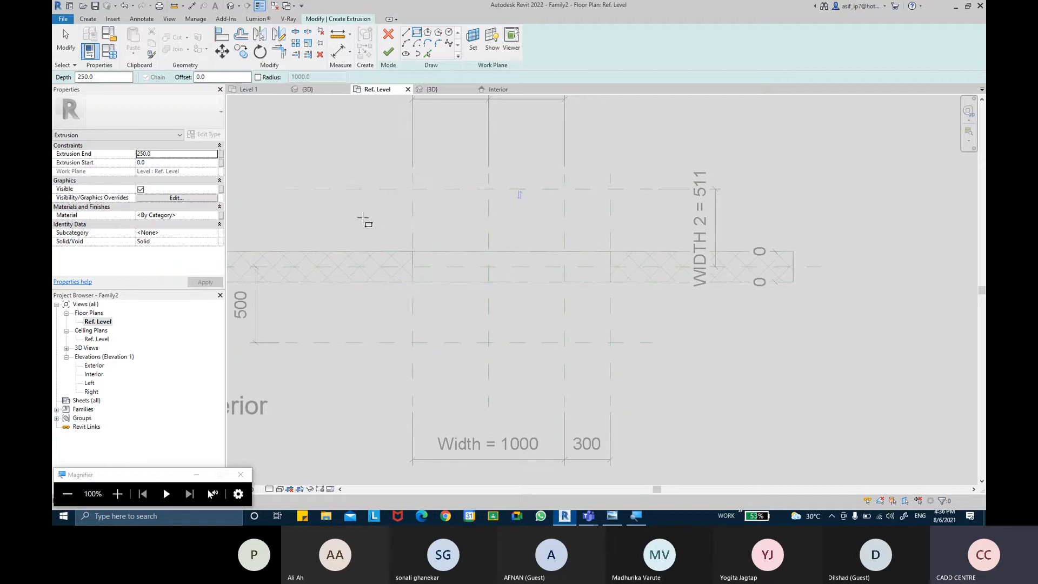
{"action": "left_click", "coordinate": [414, 189]}
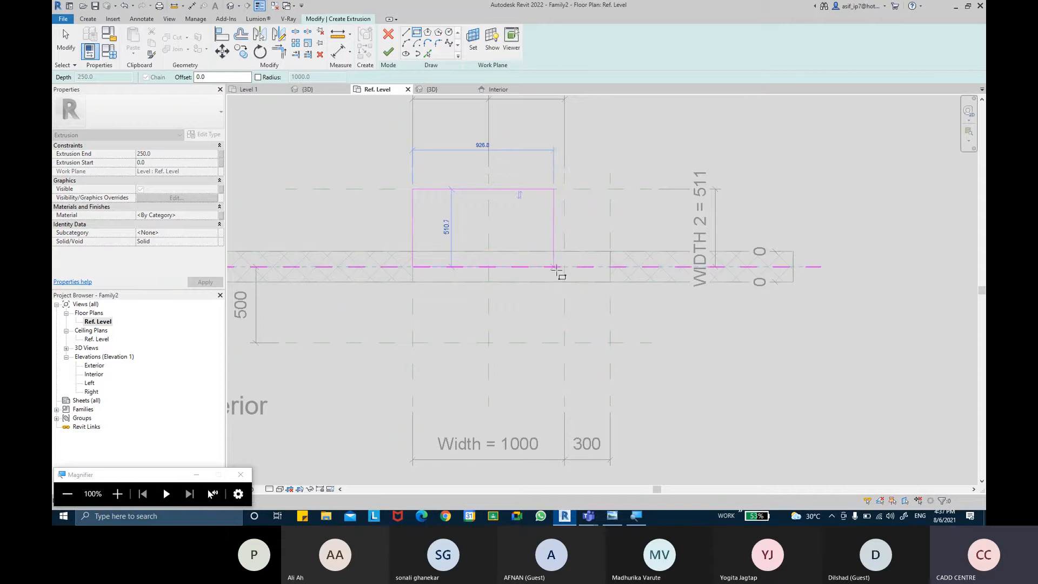
{"action": "key", "text": "ctrl"}
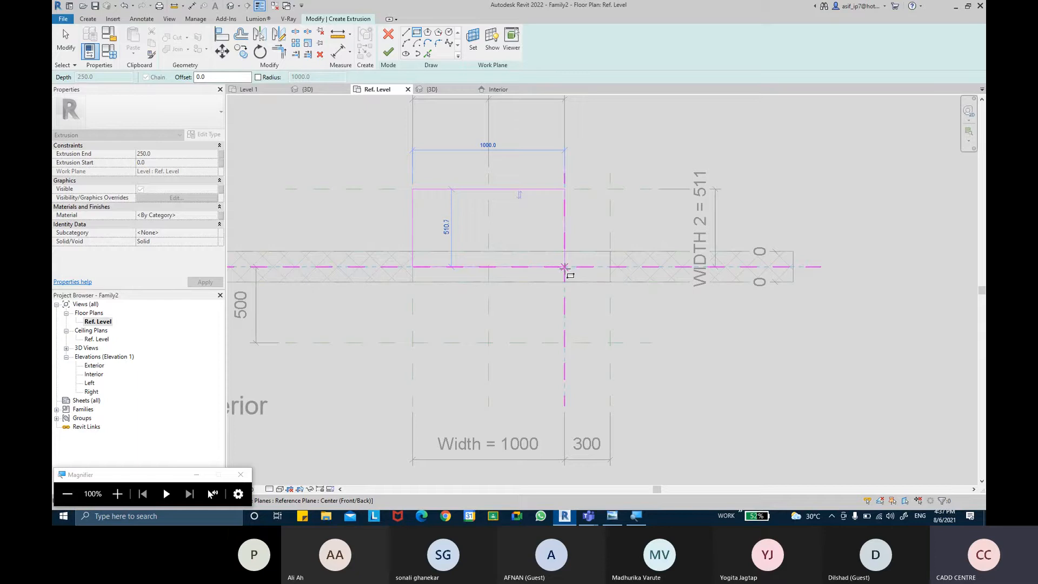
{"action": "left_click", "coordinate": [565, 266]}
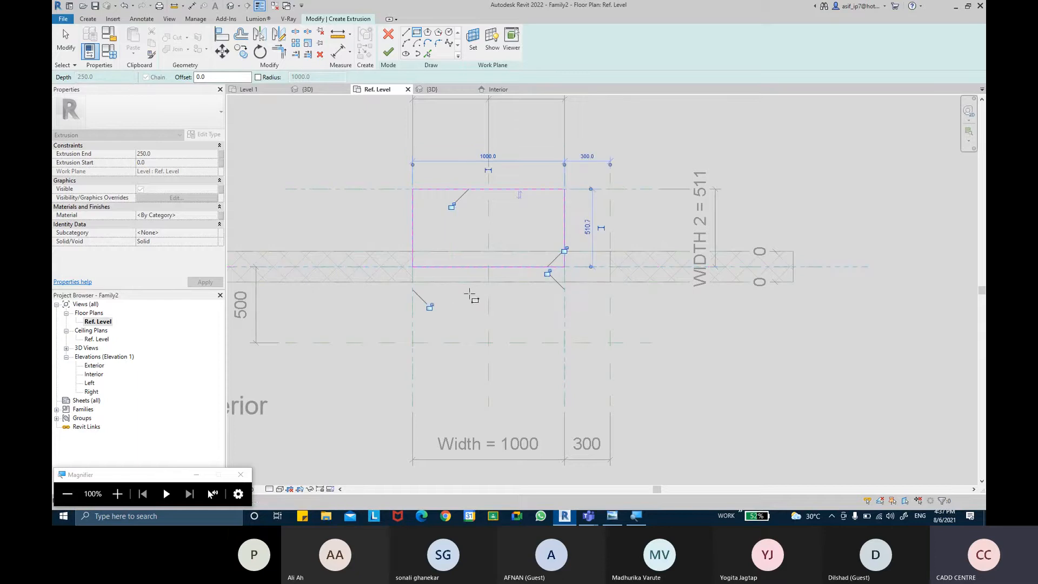
Step: Lock all four sides of the solid rectangle to their reference planes and finish the extrusion
{"action": "left_click", "coordinate": [431, 307]}
{"action": "left_click", "coordinate": [452, 206]}
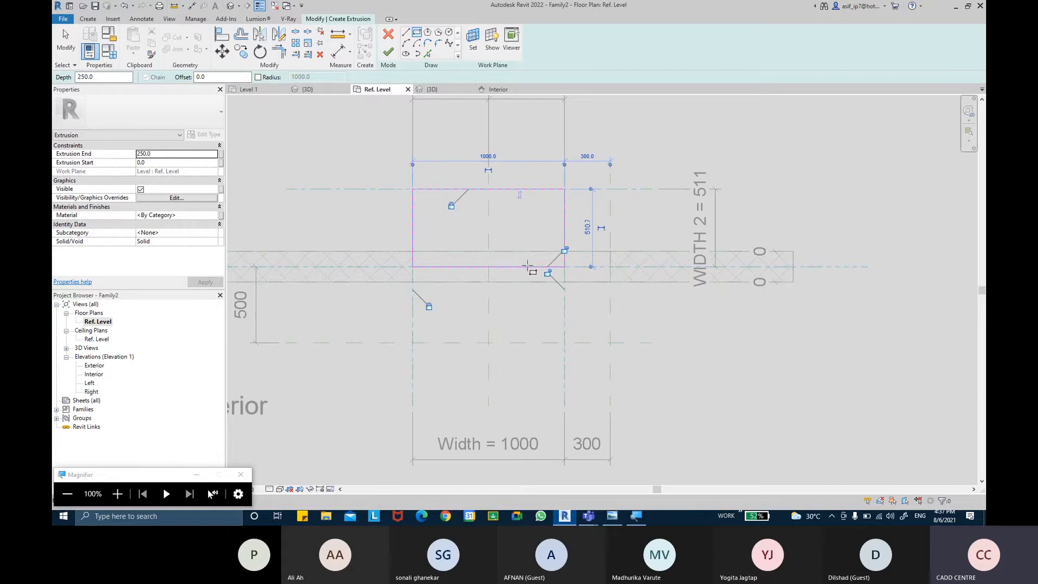
{"action": "left_click", "coordinate": [548, 273]}
{"action": "left_click", "coordinate": [564, 250]}
{"action": "left_click", "coordinate": [390, 53]}
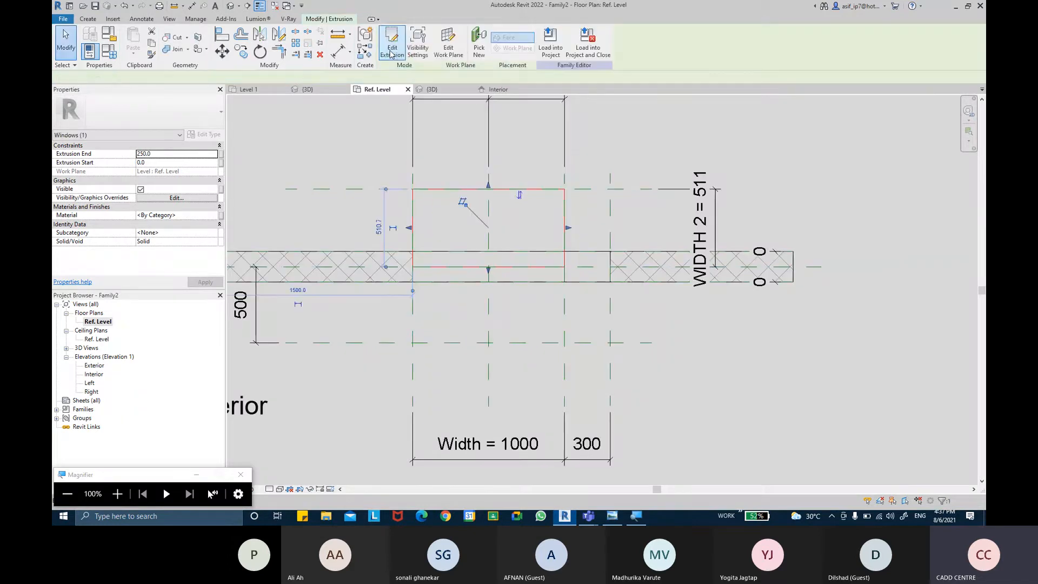
{"action": "left_click", "coordinate": [315, 160]}
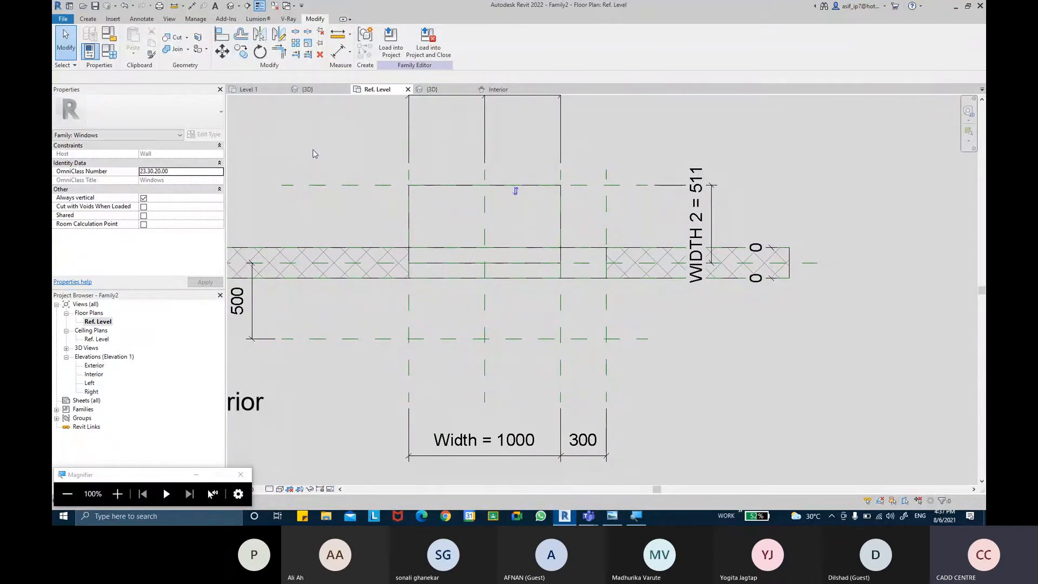
Step: Open the Interior elevation and set its visual style to Wireframe
{"action": "double_click", "coordinate": [94, 374]}
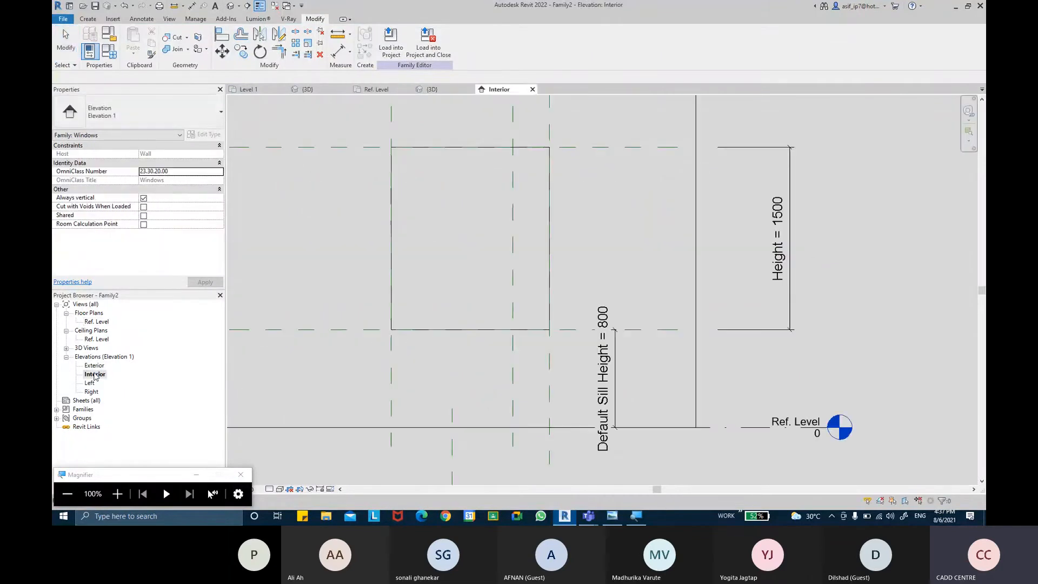
{"action": "left_click", "coordinate": [282, 489]}
{"action": "left_click", "coordinate": [295, 438]}
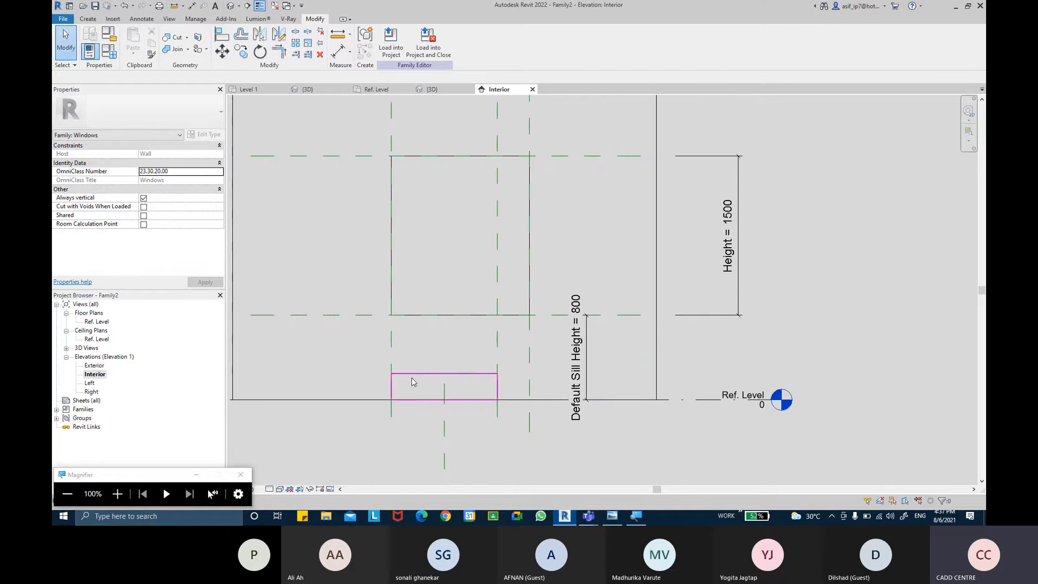
{"action": "left_click", "coordinate": [281, 488]}
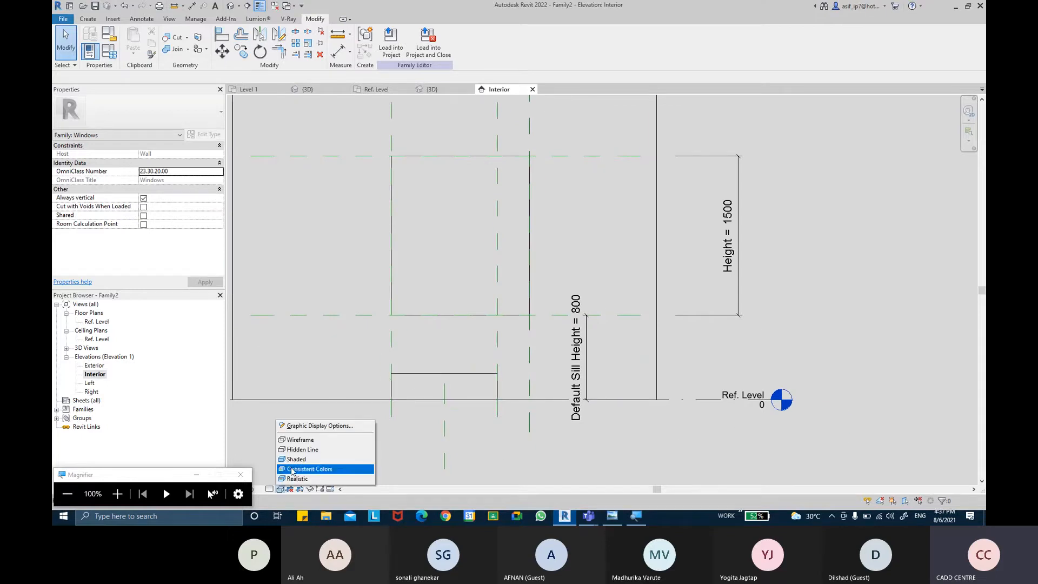
{"action": "left_click", "coordinate": [285, 441]}
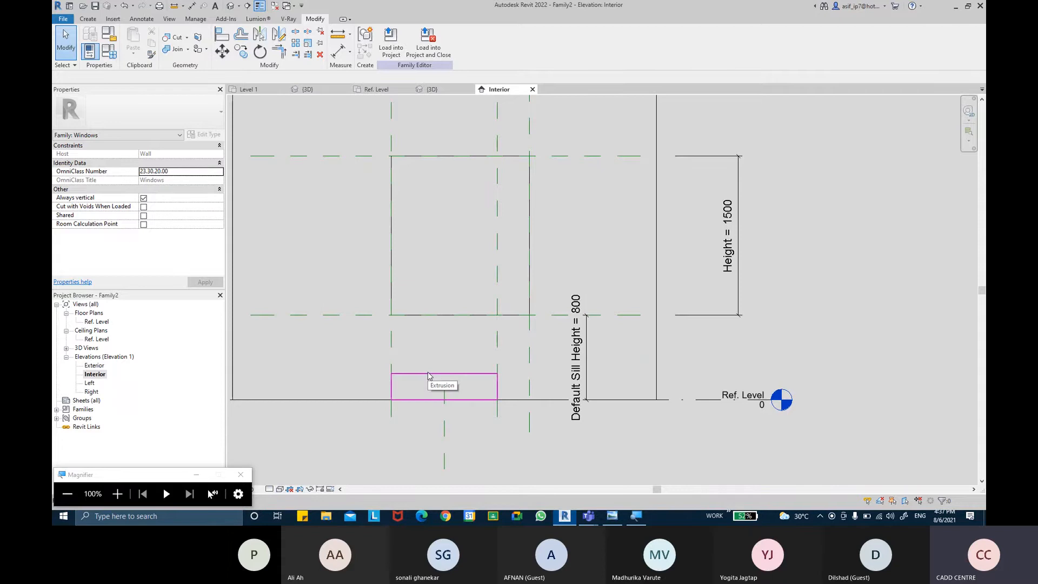
Step: Stretch the solid extrusion vertically to span from the sill plane at 800 to the head plane at 2300
{"action": "left_click", "coordinate": [428, 376]}
{"action": "left_click_drag", "start_coordinate": [445, 369], "coordinate": [445, 157]}
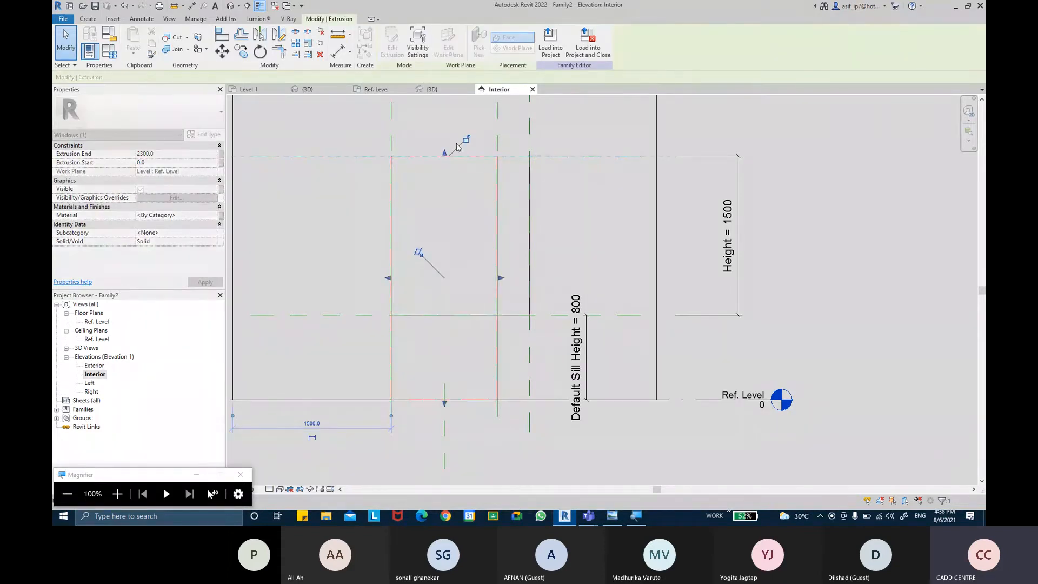
{"action": "left_click_drag", "start_coordinate": [442, 406], "coordinate": [441, 318]}
{"action": "left_click", "coordinate": [434, 338]}
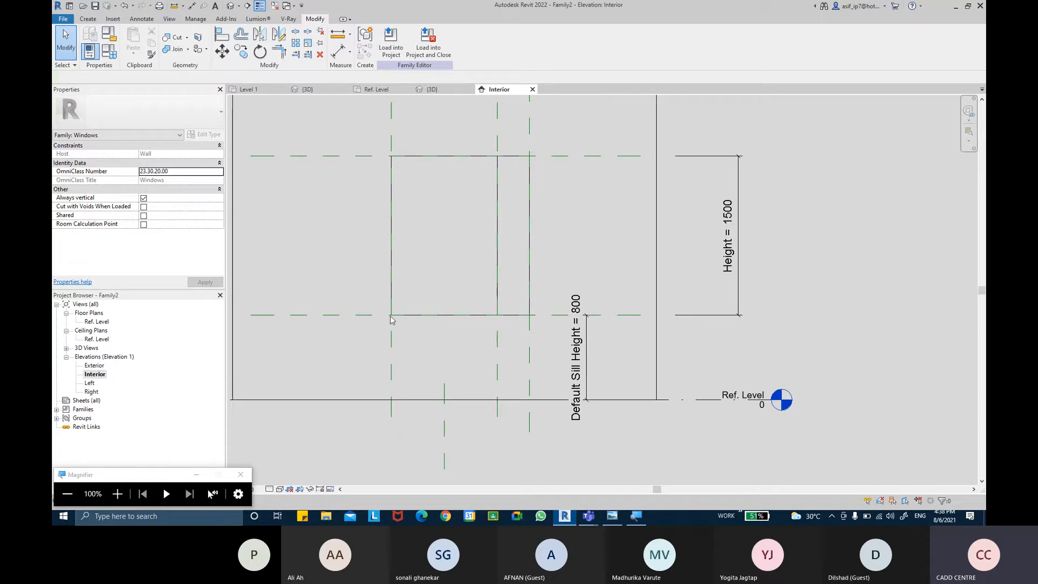
Step: Set the family's 3D view to Consistent Colors and inspect the solid extrusion inside the wall opening
{"action": "left_click", "coordinate": [427, 89]}
{"action": "middle_click_drag", "start_coordinate": [615, 262], "coordinate": [487, 254], "text": "shift"}
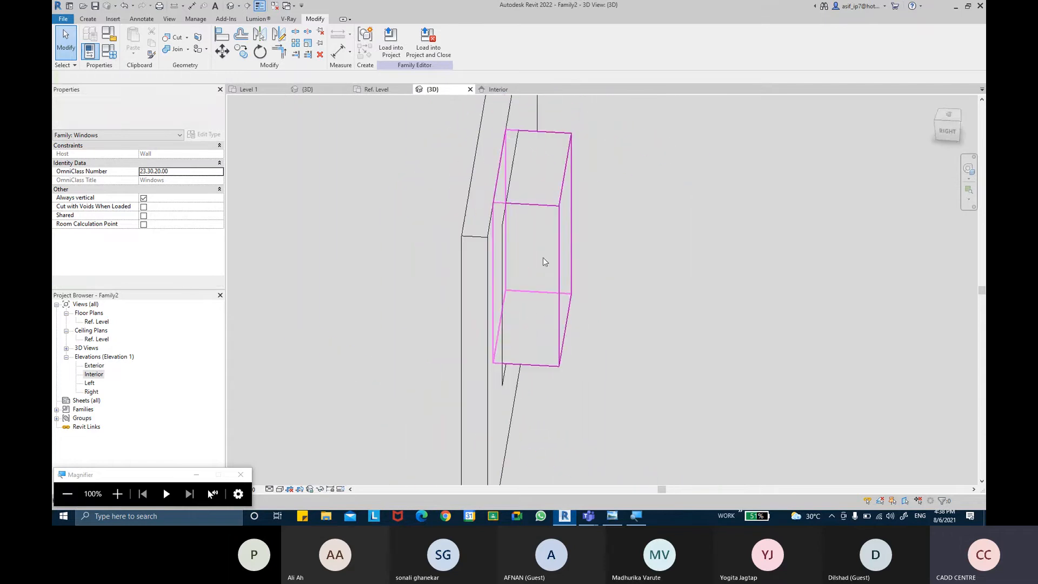
{"action": "left_click", "coordinate": [559, 227]}
{"action": "left_click", "coordinate": [446, 373]}
{"action": "left_click", "coordinate": [280, 489]}
{"action": "left_click", "coordinate": [305, 469]}
{"action": "middle_click_drag", "start_coordinate": [430, 334], "coordinate": [498, 313], "text": "shift"}
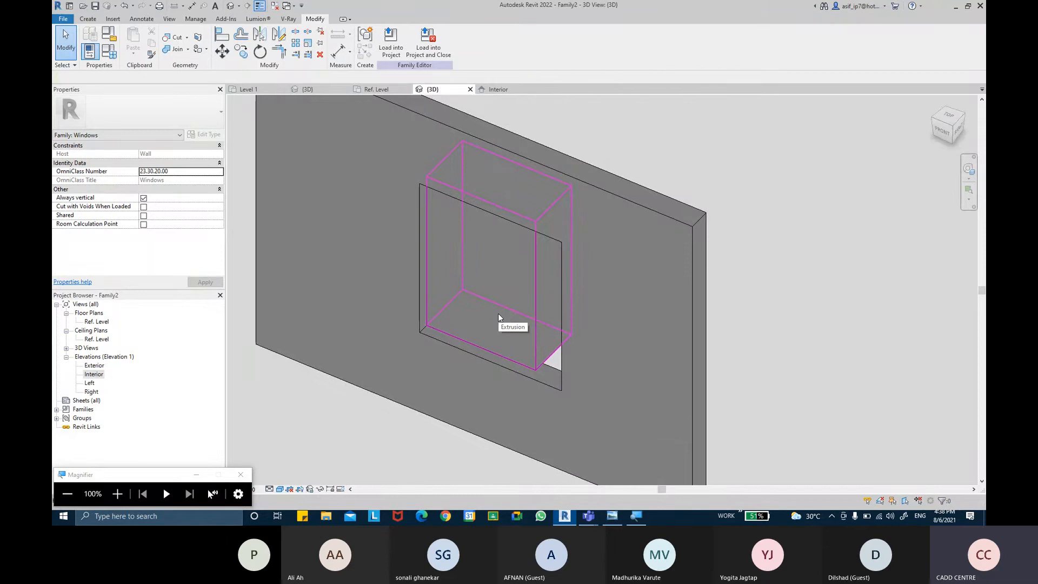
{"action": "left_click", "coordinate": [498, 314]}
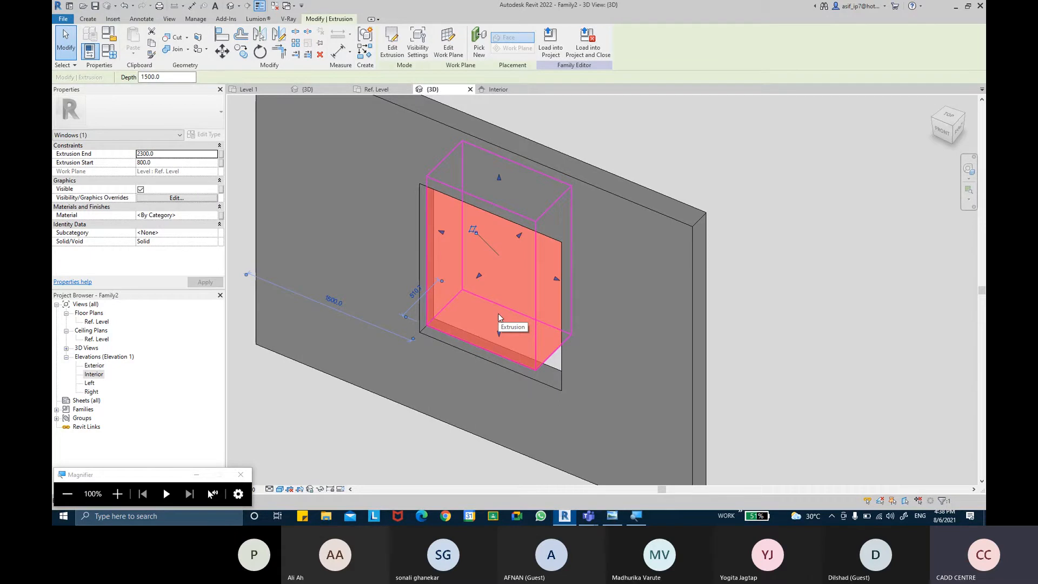
{"action": "key", "text": "Escape"}
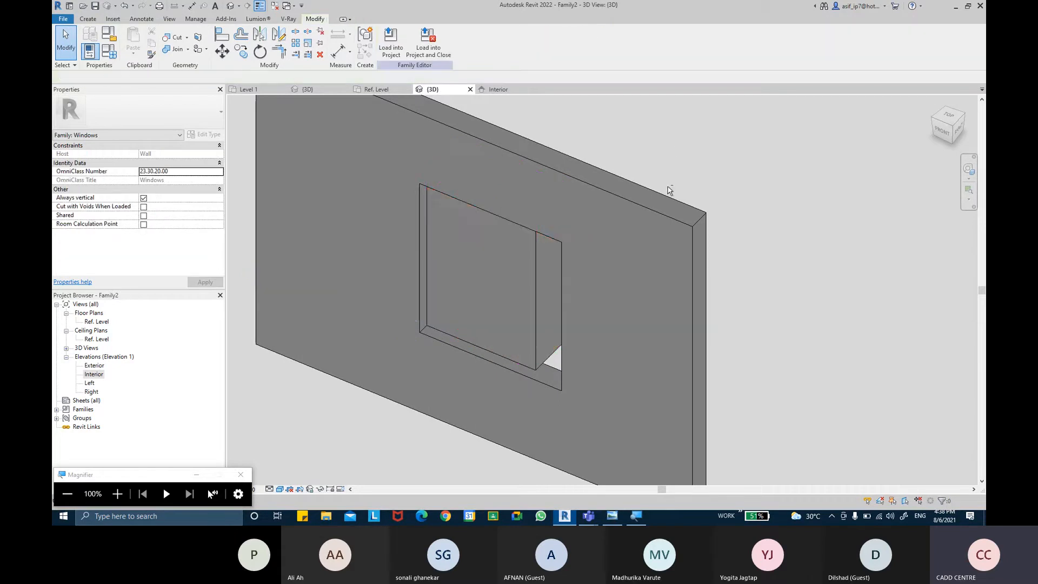
{"action": "mouse_move", "coordinate": [686, 206]}
{"action": "middle_mouse_down", "text": "shift"}
{"action": "mouse_move", "coordinate": [674, 187]}
{"action": "mouse_move", "coordinate": [696, 210]}
{"action": "middle_mouse_up", "text": "shift"}
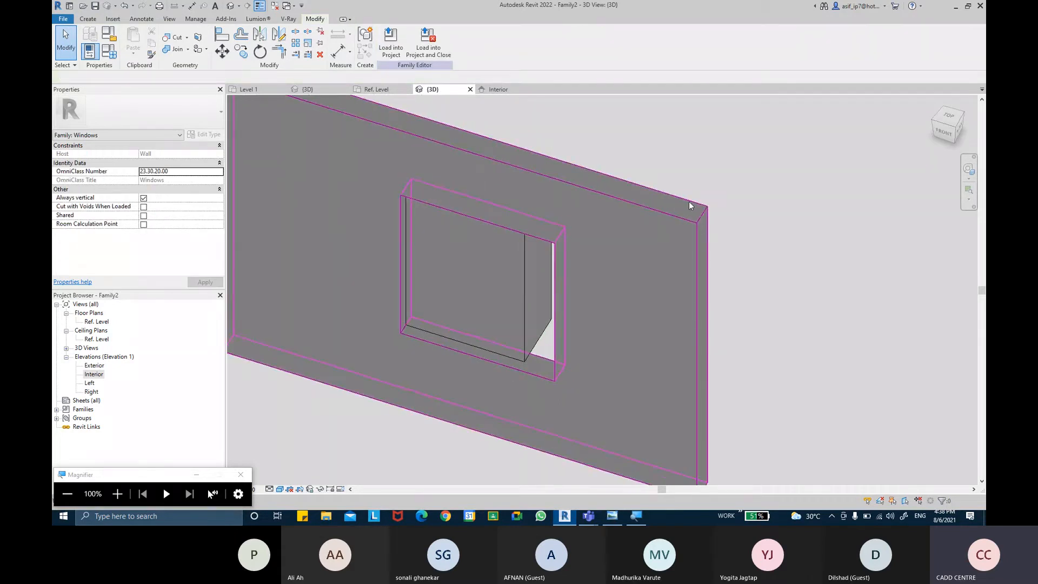
Step: Examine the frame in the corner window reference photos in Windows Photo Viewer and return to Revit
{"action": "left_click", "coordinate": [612, 516]}
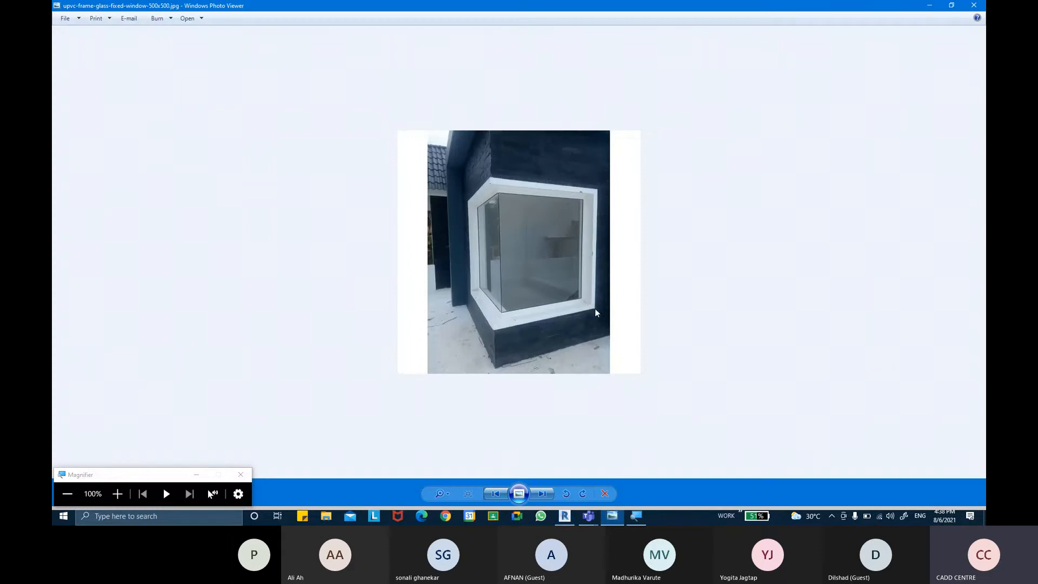
{"action": "left_click", "coordinate": [502, 493]}
{"action": "scroll", "coordinate": [529, 337], "scroll_direction": "up", "scroll_amount": 5}
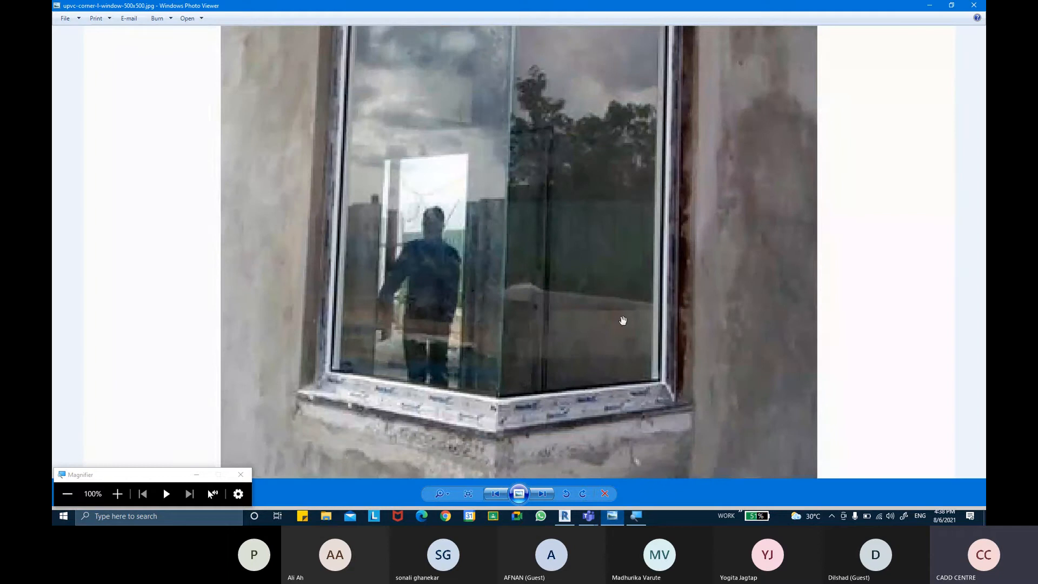
{"action": "key", "text": "ctrl"}
{"action": "left_click", "coordinate": [565, 516]}
Step: Temporarily hide the host wall in the 3D view to isolate the solid box
{"action": "middle_click_drag", "start_coordinate": [749, 274], "coordinate": [723, 266], "text": "shift"}
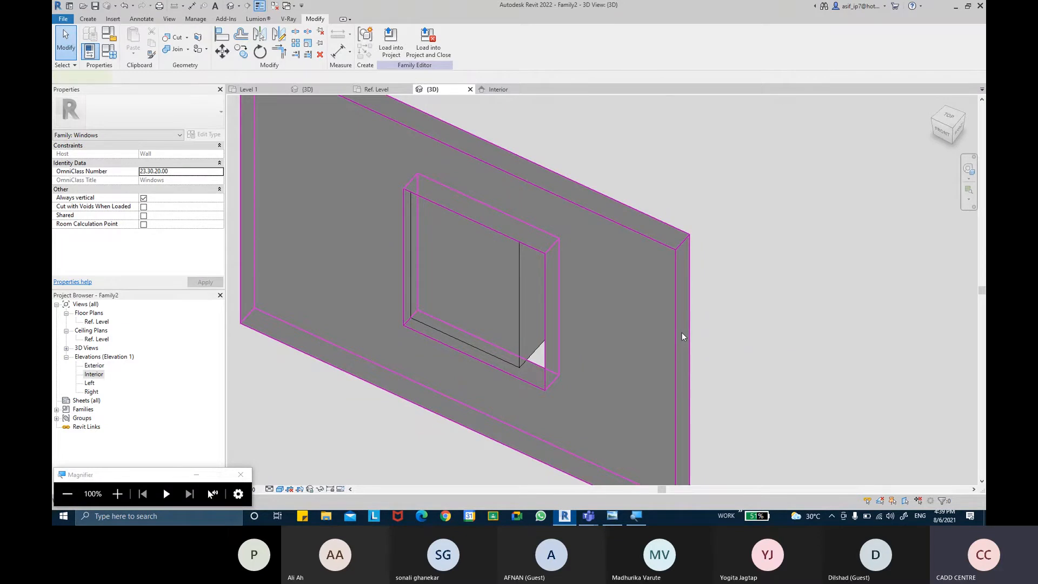
{"action": "left_click", "coordinate": [681, 334]}
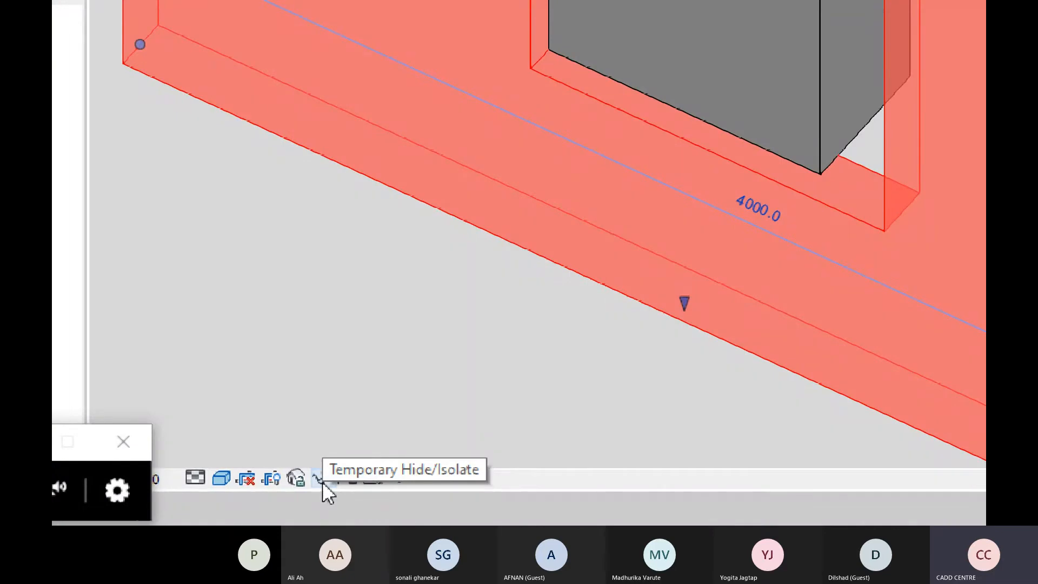
{"action": "left_click", "coordinate": [323, 480]}
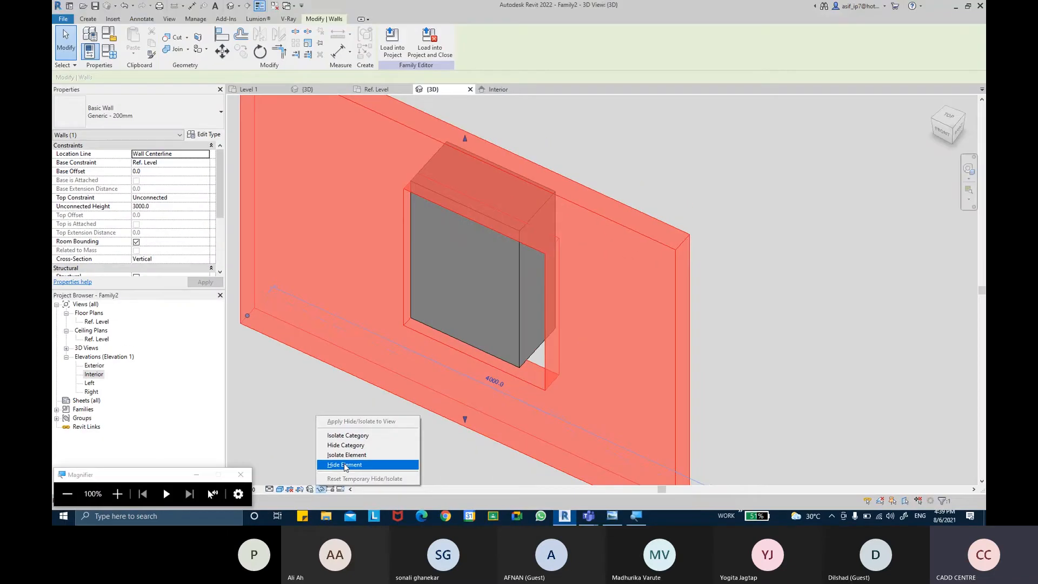
{"action": "left_click", "coordinate": [383, 417]}
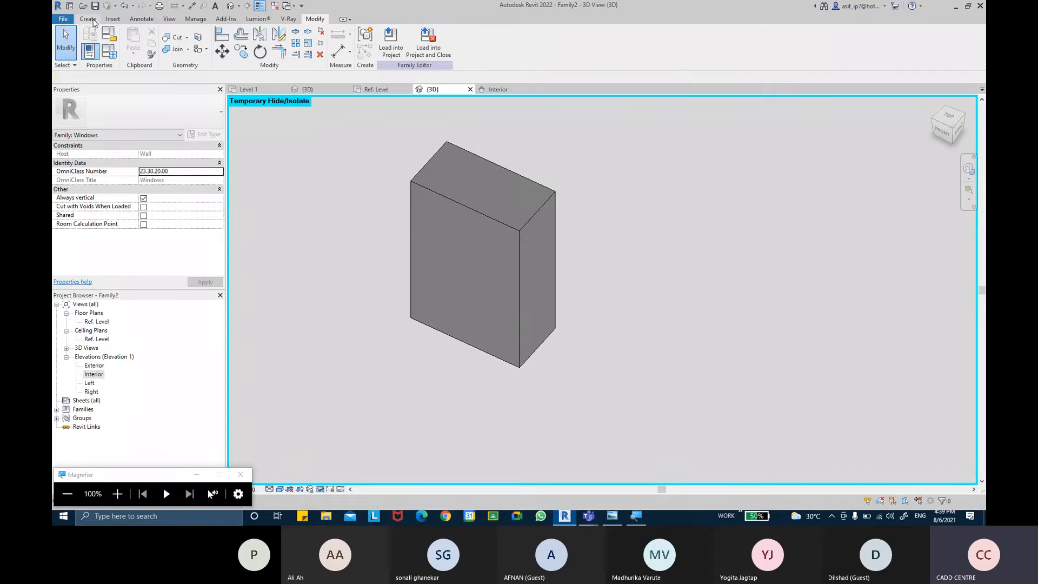
Step: Start a solid Sweep, pick the six outer edges around the box's two adjoining front and side faces as its path, and turn off thin lines
{"action": "left_click", "coordinate": [88, 19]}
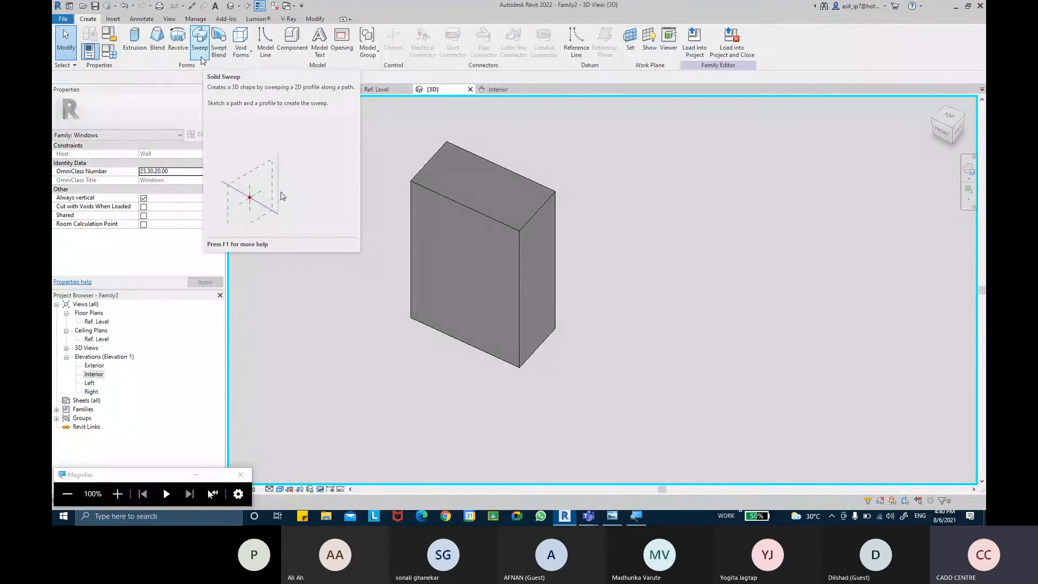
{"action": "left_click", "coordinate": [200, 44]}
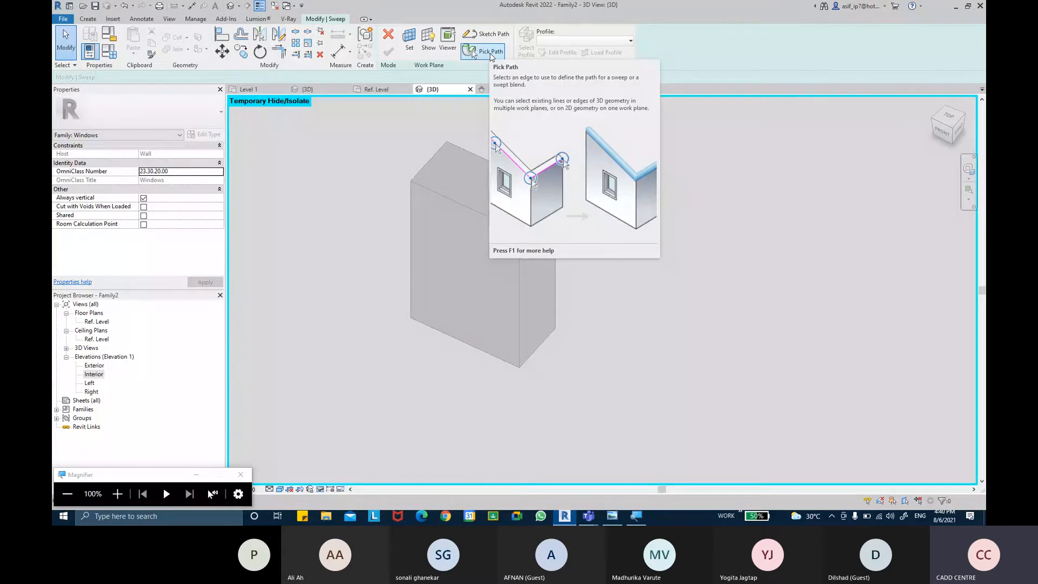
{"action": "left_click", "coordinate": [490, 52]}
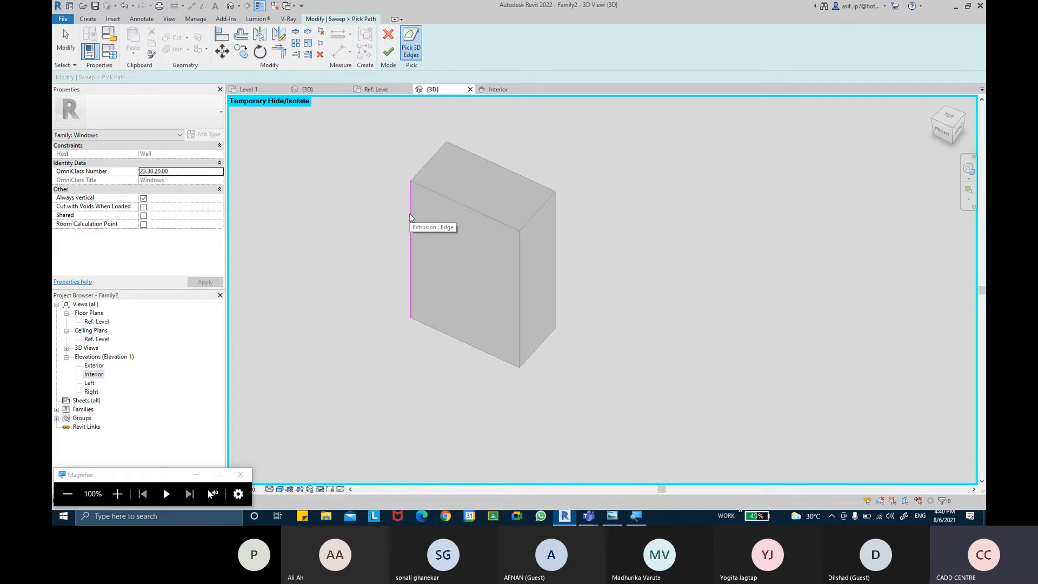
{"action": "left_click", "coordinate": [410, 217]}
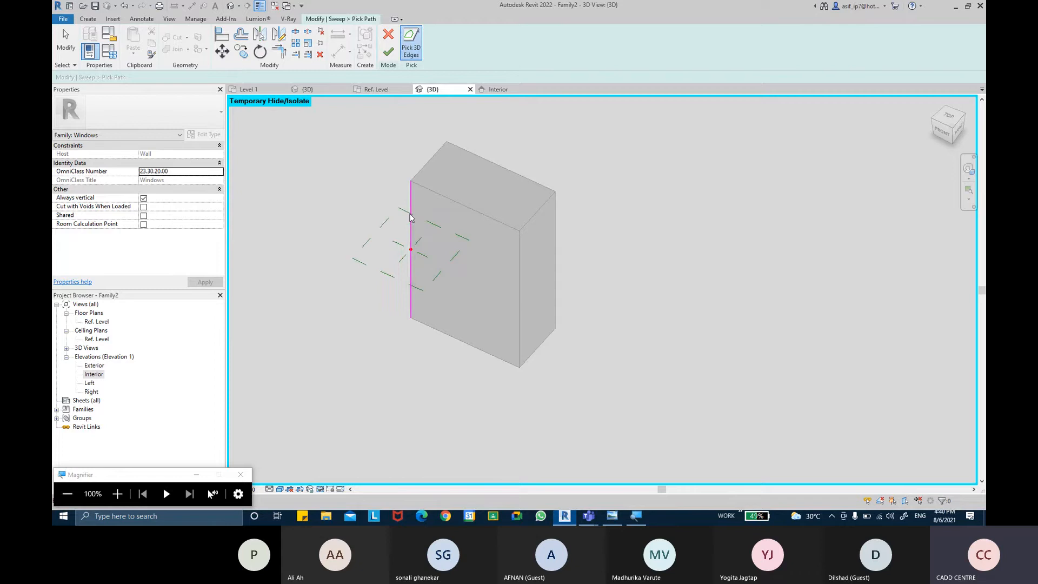
{"action": "left_click", "coordinate": [448, 202]}
{"action": "left_click", "coordinate": [557, 246]}
{"action": "left_click", "coordinate": [548, 342]}
{"action": "left_click", "coordinate": [491, 362]}
{"action": "left_click", "coordinate": [260, 5]}
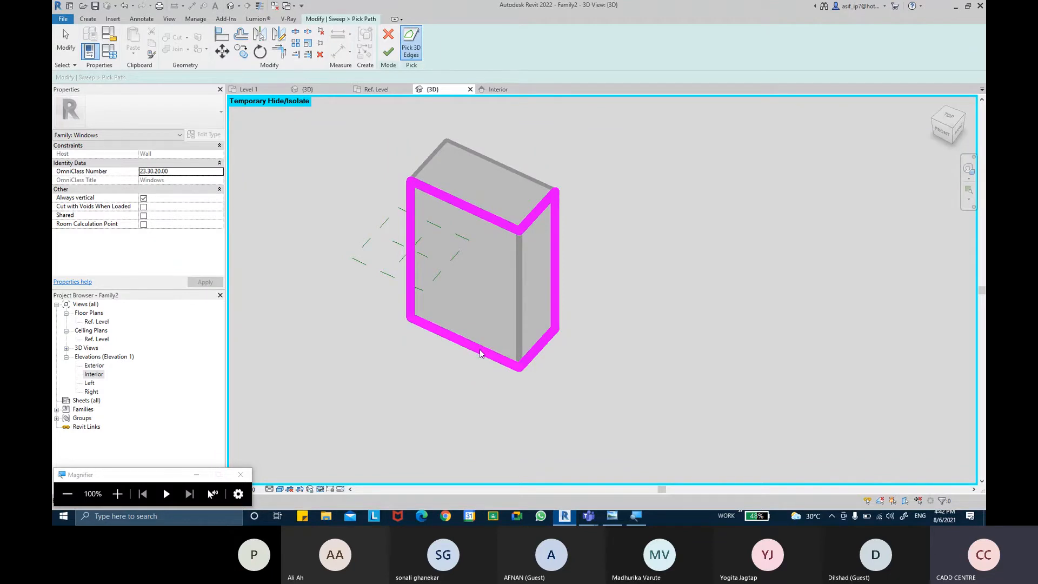
Step: Finish the sweep path and open its profile for sketching in the Ref. Level floor plan, with thin lines enabled
{"action": "left_click", "coordinate": [390, 53]}
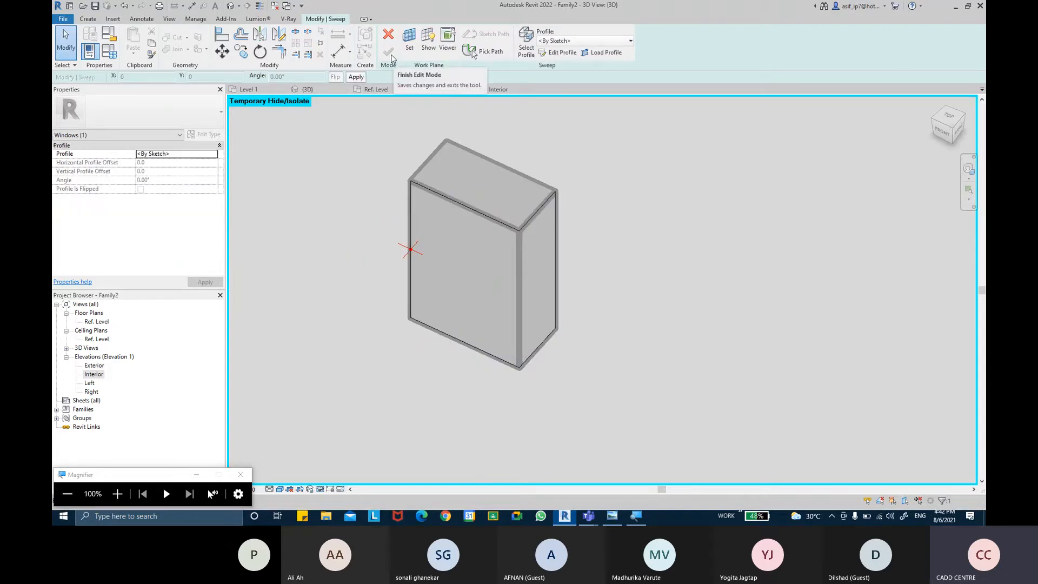
{"action": "left_click", "coordinate": [557, 52]}
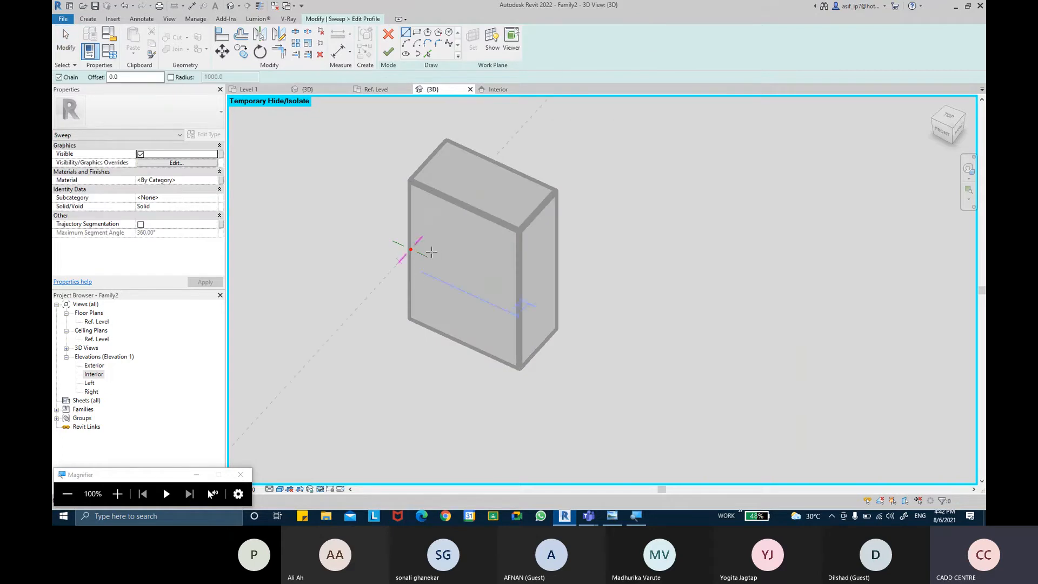
{"action": "left_click", "coordinate": [106, 323]}
{"action": "double_click", "coordinate": [106, 323]}
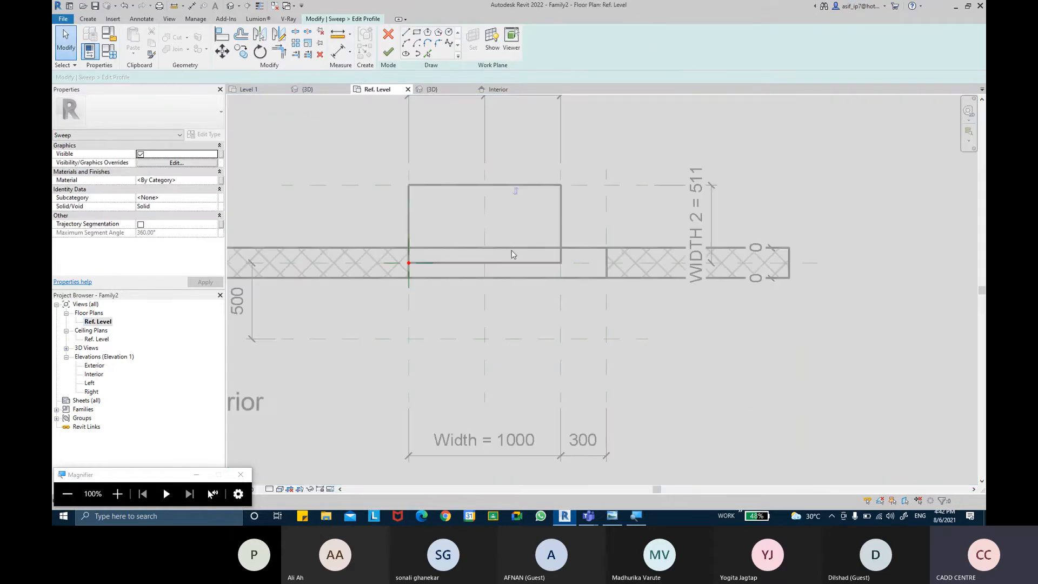
{"action": "scroll", "coordinate": [411, 270], "scroll_direction": "up", "scroll_amount": 5}
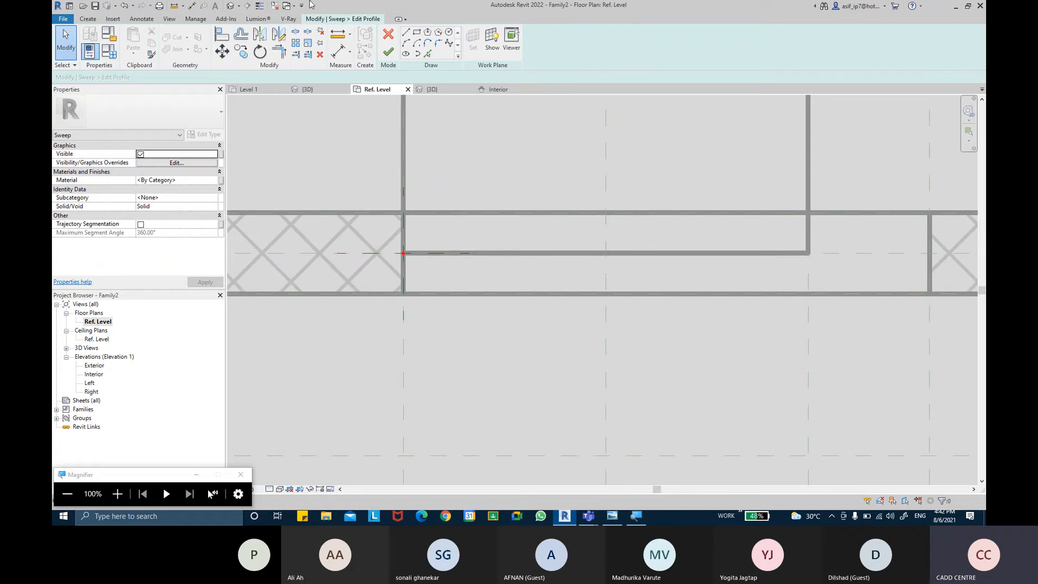
{"action": "left_click", "coordinate": [260, 5]}
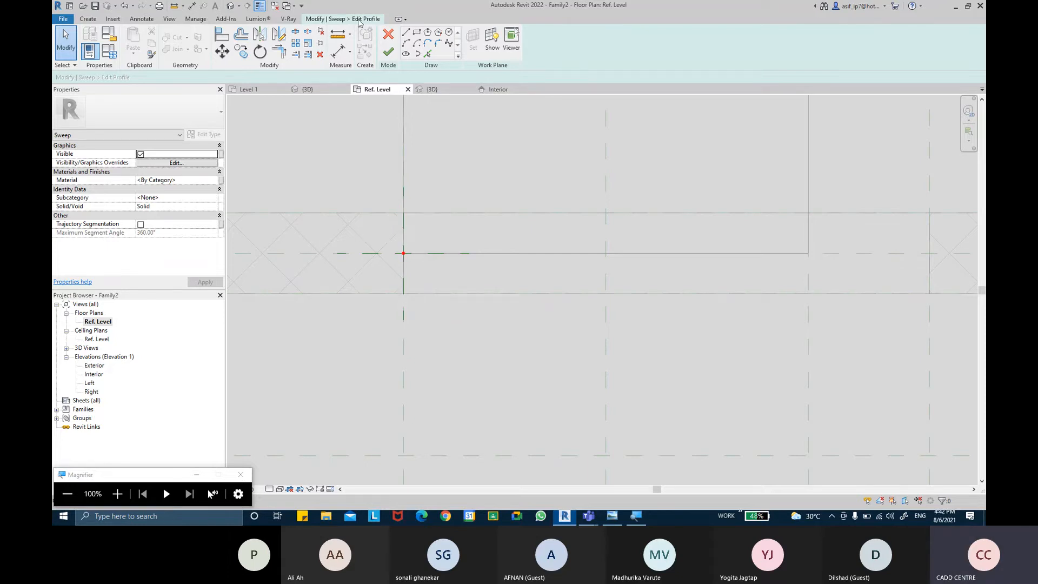
Step: Draw a rectangular profile about 48 mm wide across the wall thickness at the opening's edge and lock it to both wall faces
{"action": "left_click", "coordinate": [415, 35]}
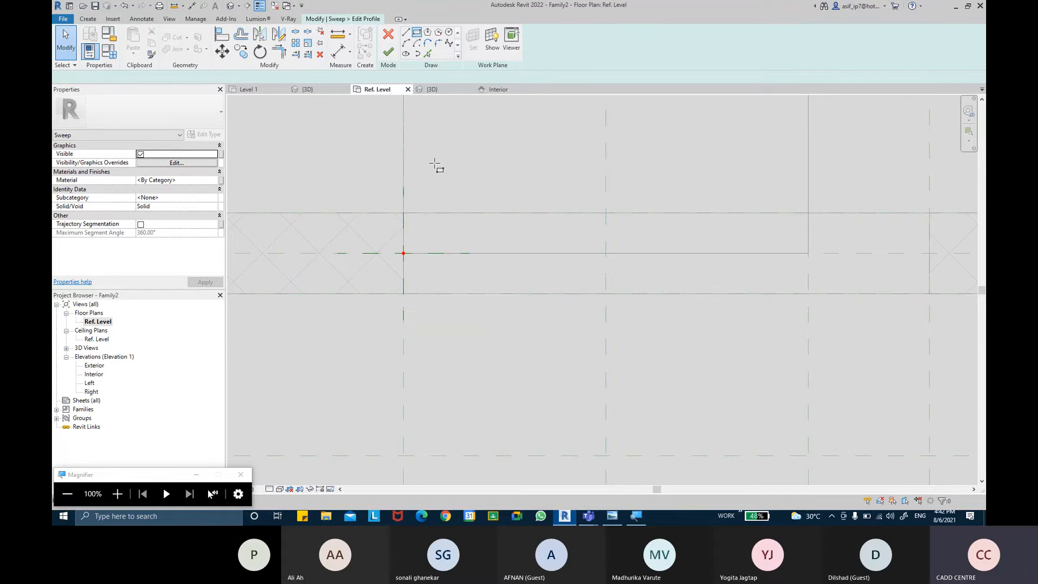
{"action": "left_click", "coordinate": [404, 213]}
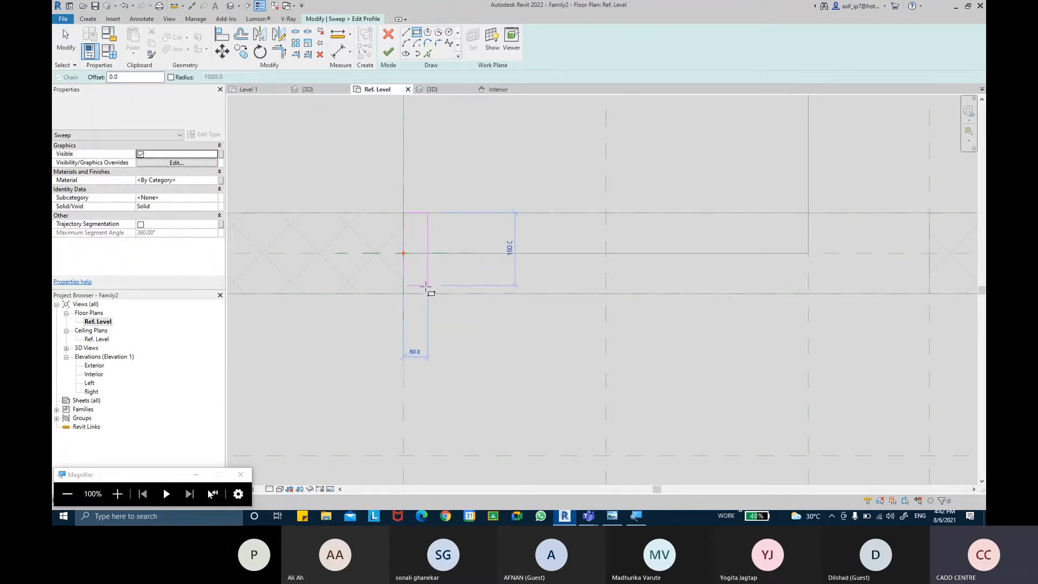
{"action": "left_click", "coordinate": [423, 294]}
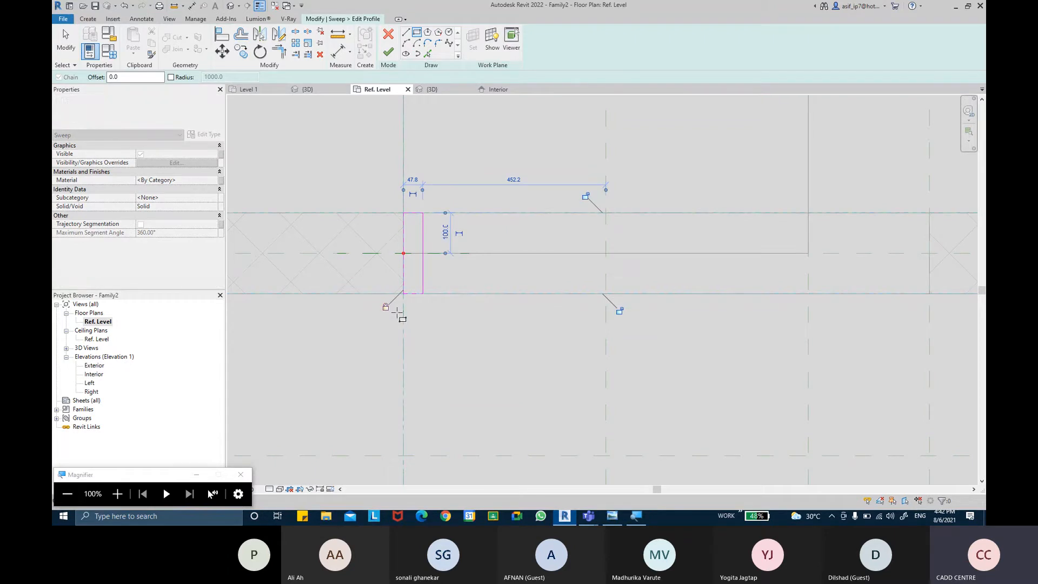
{"action": "left_click", "coordinate": [620, 312]}
{"action": "left_click", "coordinate": [586, 196]}
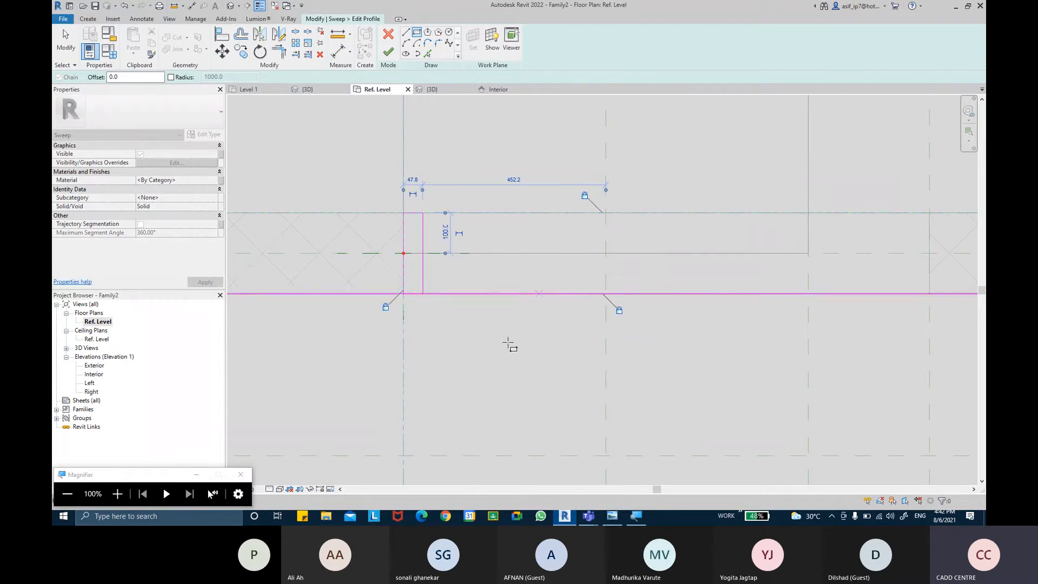
{"action": "key", "text": "Escape"}
{"action": "key", "text": "Escape"}
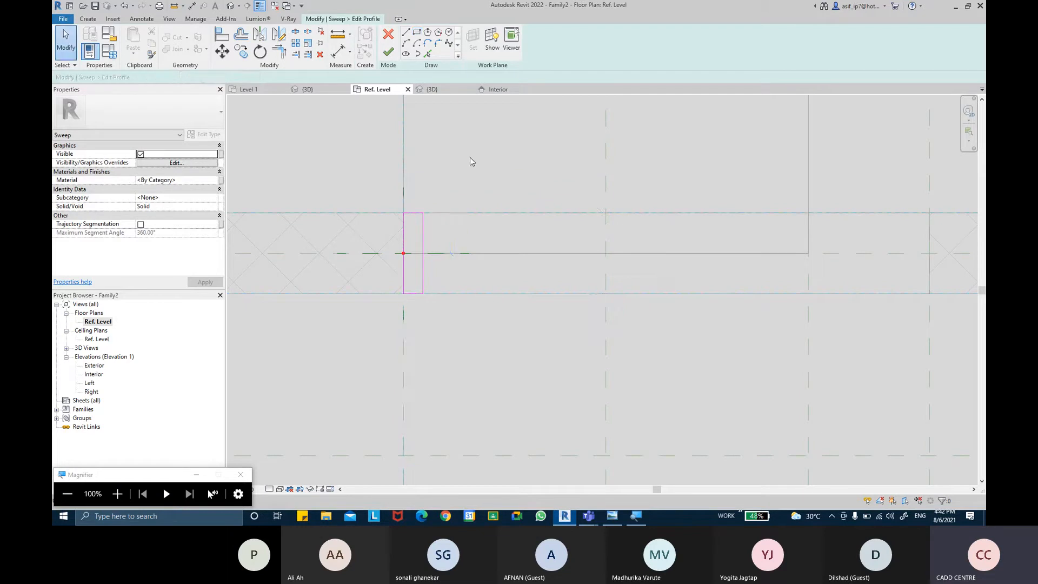
Step: Add an aligned dimension across the width of the rectangular profile
{"action": "left_click", "coordinate": [335, 59]}
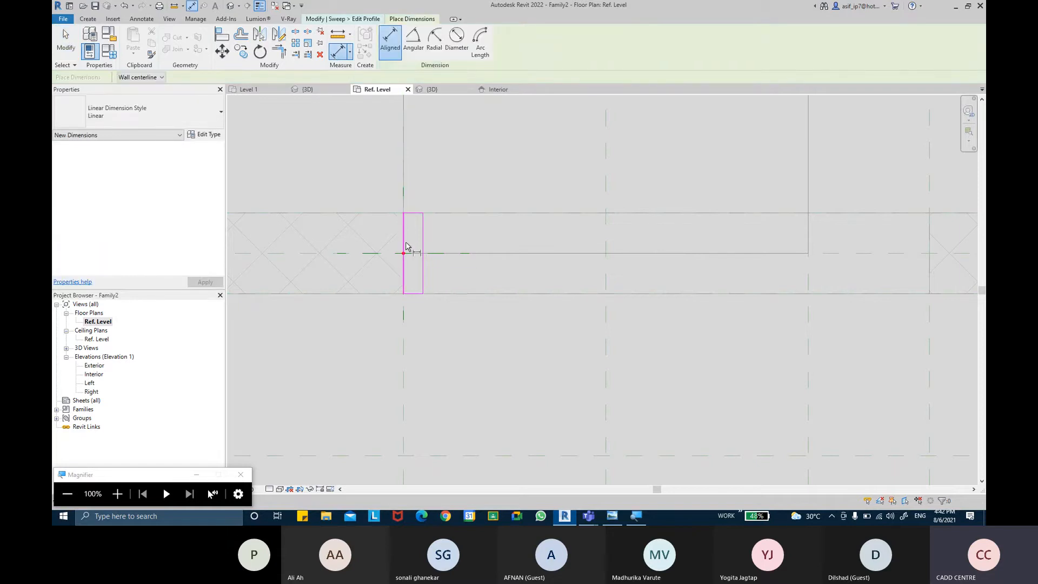
{"action": "left_click", "coordinate": [406, 247]}
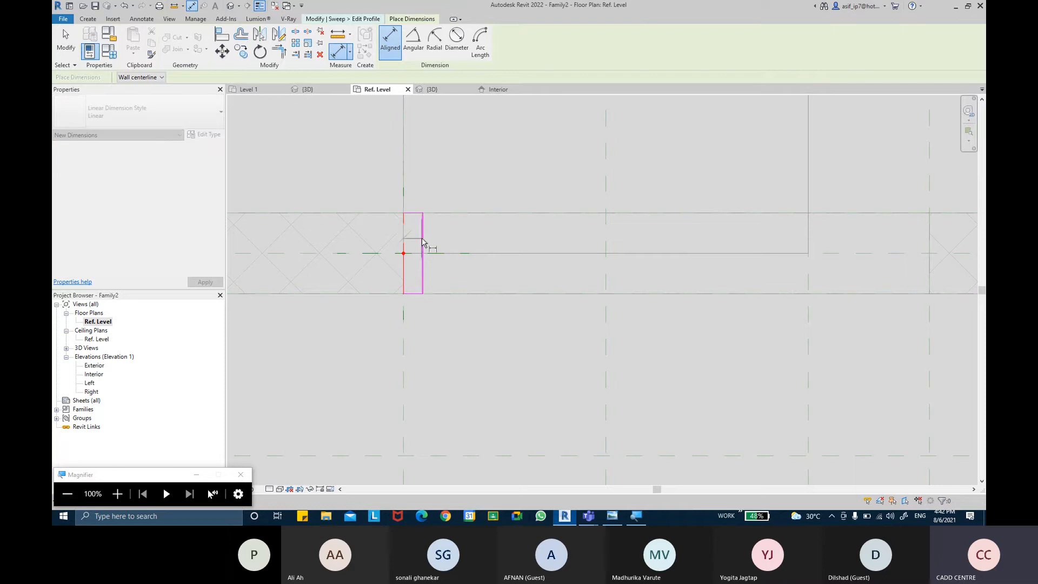
{"action": "left_click", "coordinate": [441, 174]}
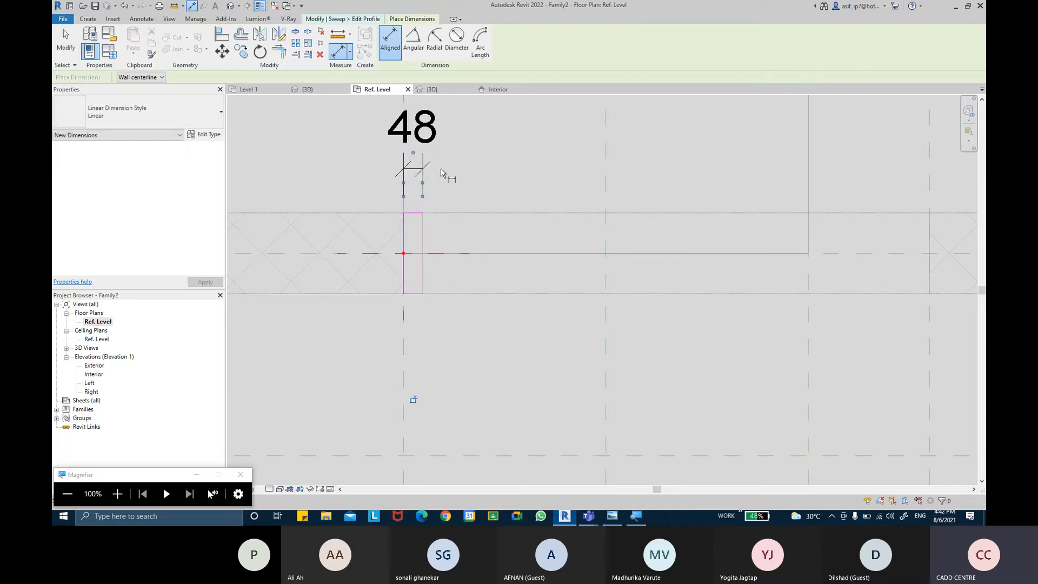
{"action": "key", "text": "Escape"}
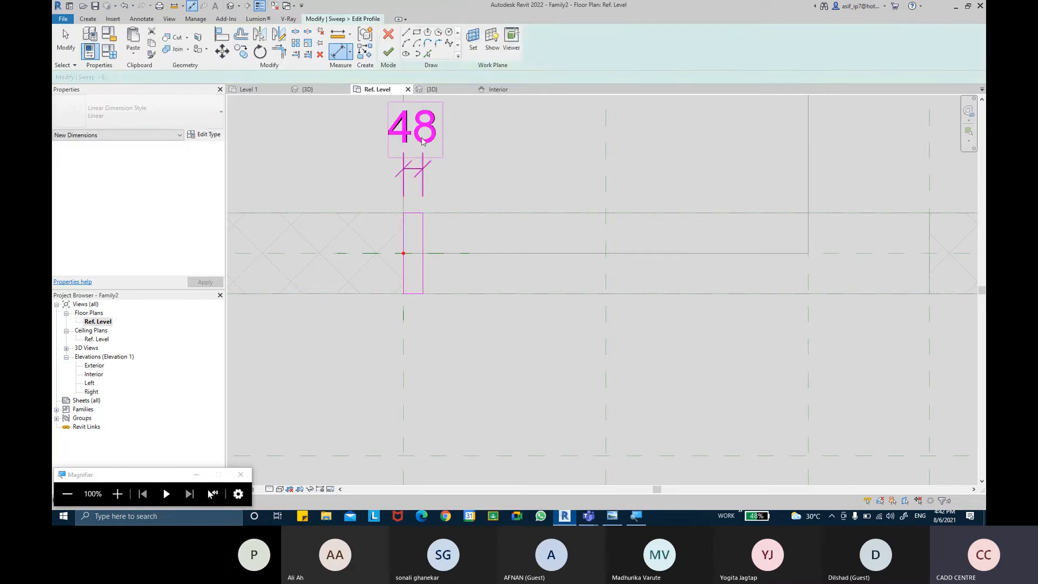
Step: Label the profile's width dimension with a new family type parameter named GRANITE THICKNESS
{"action": "left_click", "coordinate": [424, 140]}
{"action": "left_click", "coordinate": [480, 42]}
{"action": "type", "text": "GRANI"}
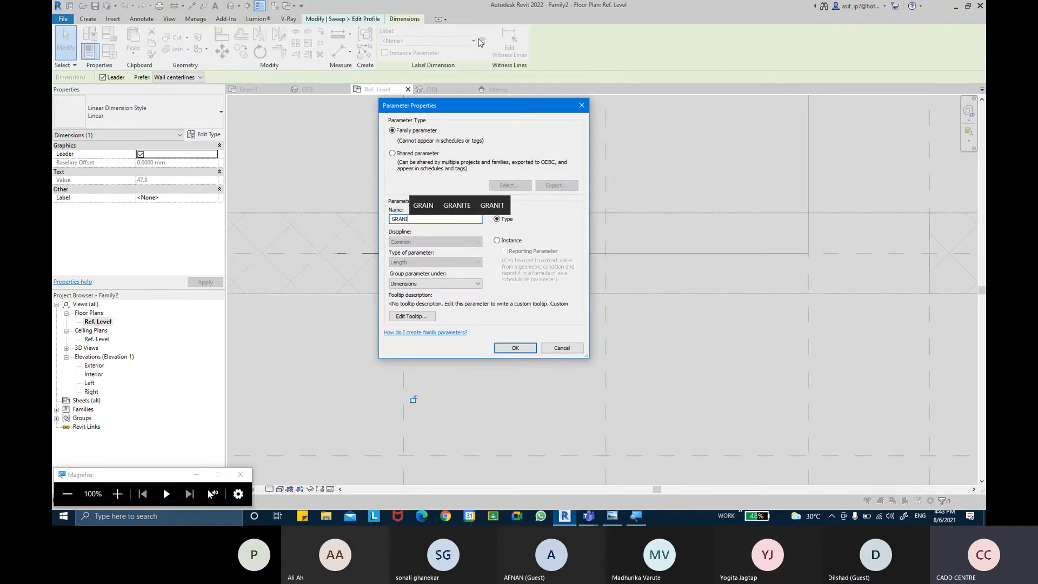
{"action": "type", "text": "TE "}
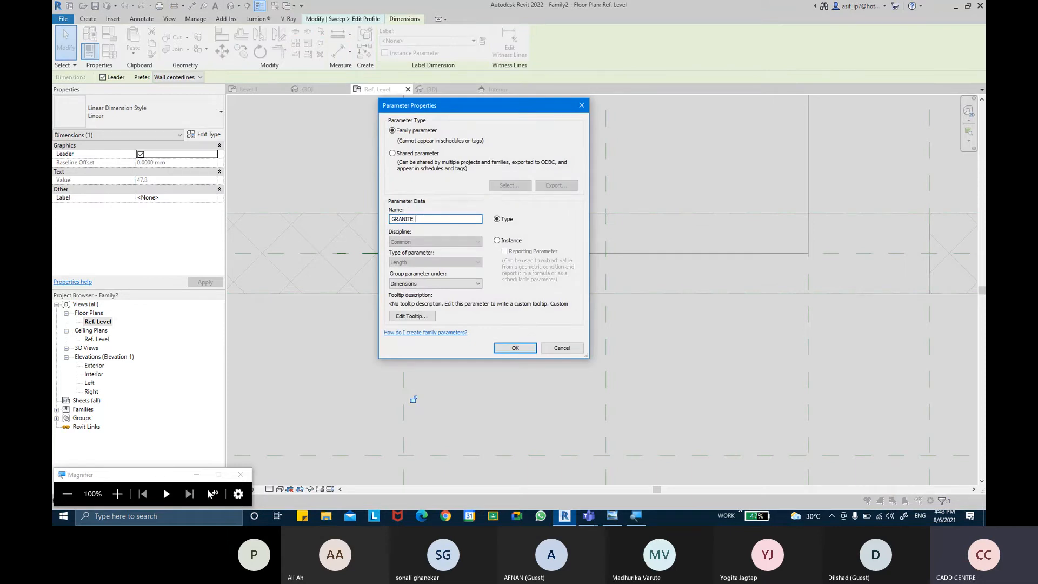
{"action": "type", "text": "THICKE"}
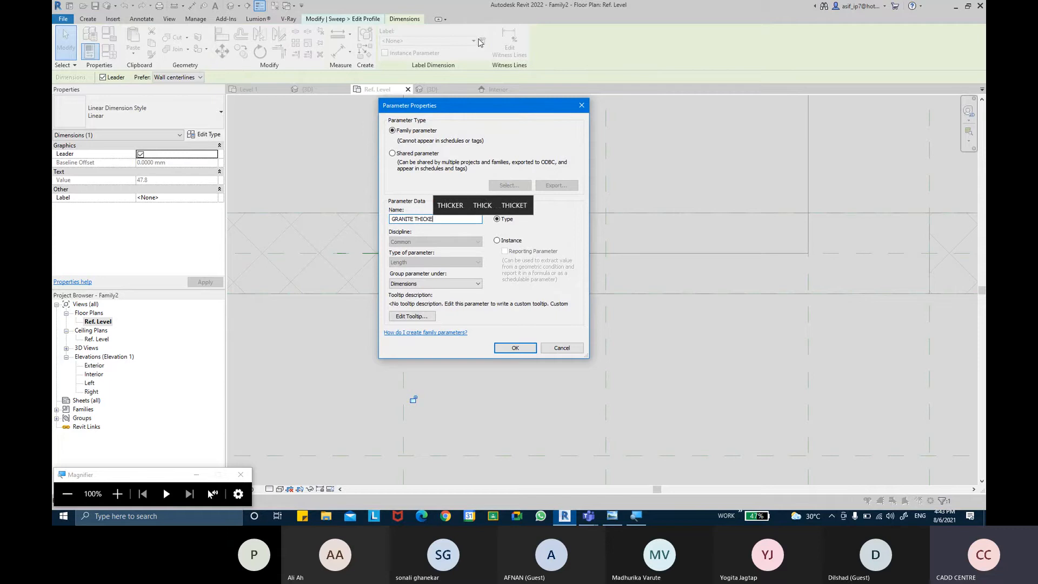
{"action": "key", "text": "BackSpace"}
{"action": "type", "text": "NESS"}
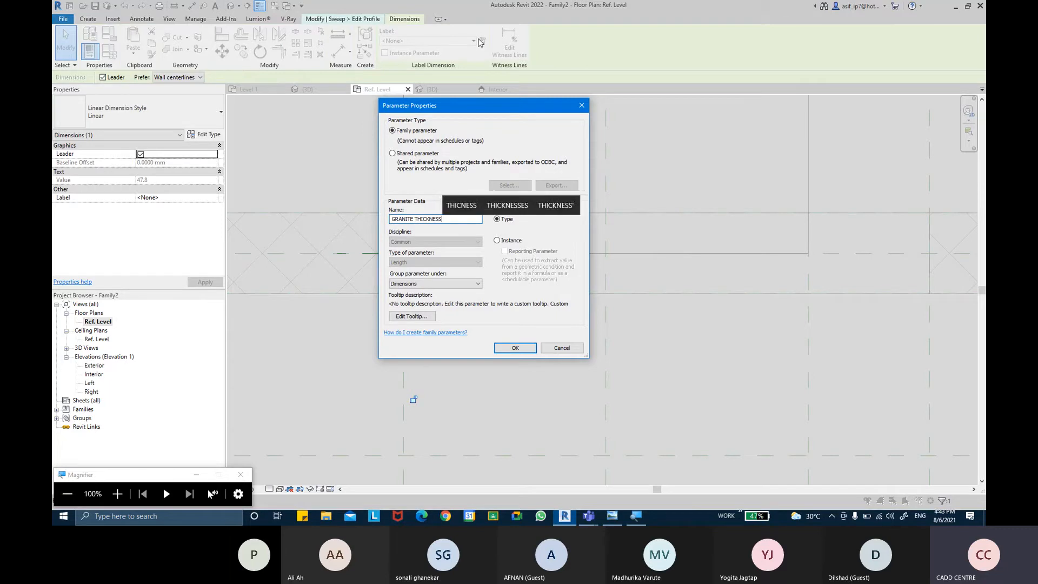
{"action": "key", "text": "Return"}
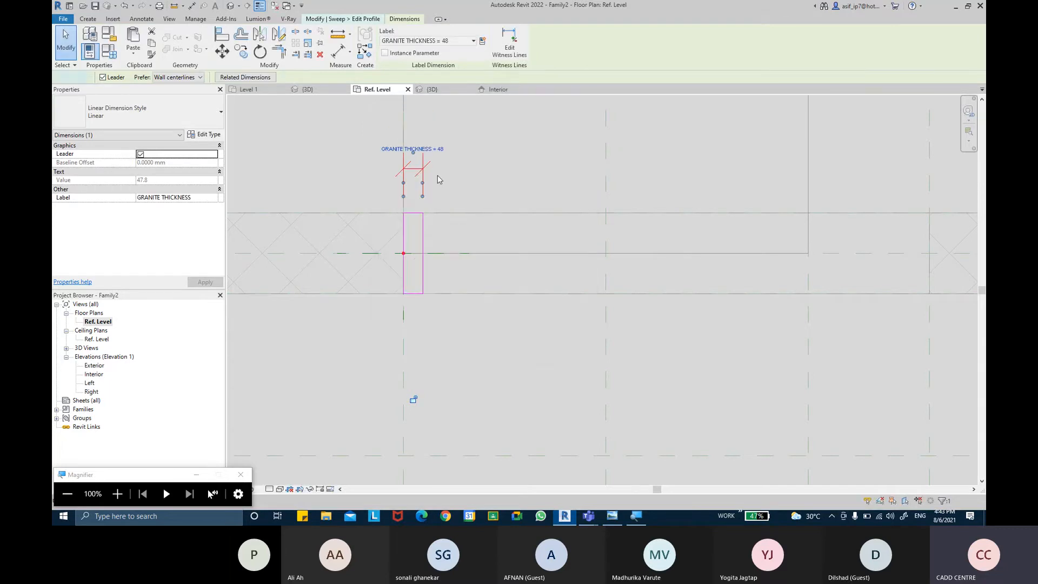
Step: Set the Ref. Level plan's view scale to 1:2 to shrink the GRANITE THICKNESS dimension text
{"action": "left_click", "coordinate": [448, 214]}
{"action": "middle_click_drag", "start_coordinate": [442, 197], "coordinate": [424, 266]}
{"action": "scroll", "coordinate": [424, 267], "scroll_direction": "down", "scroll_amount": 2}
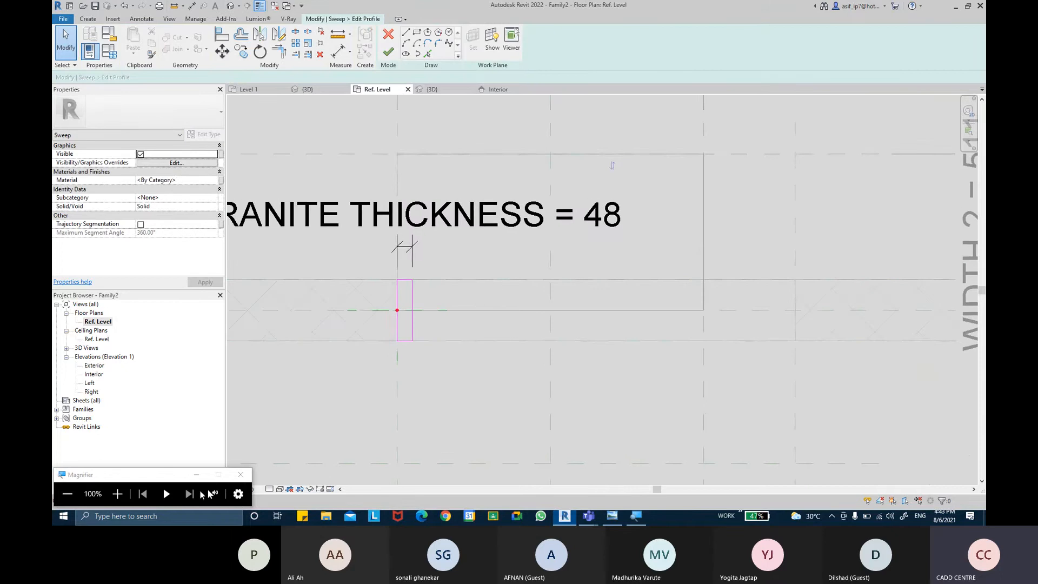
{"action": "left_click", "coordinate": [194, 475]}
{"action": "left_click", "coordinate": [247, 489]}
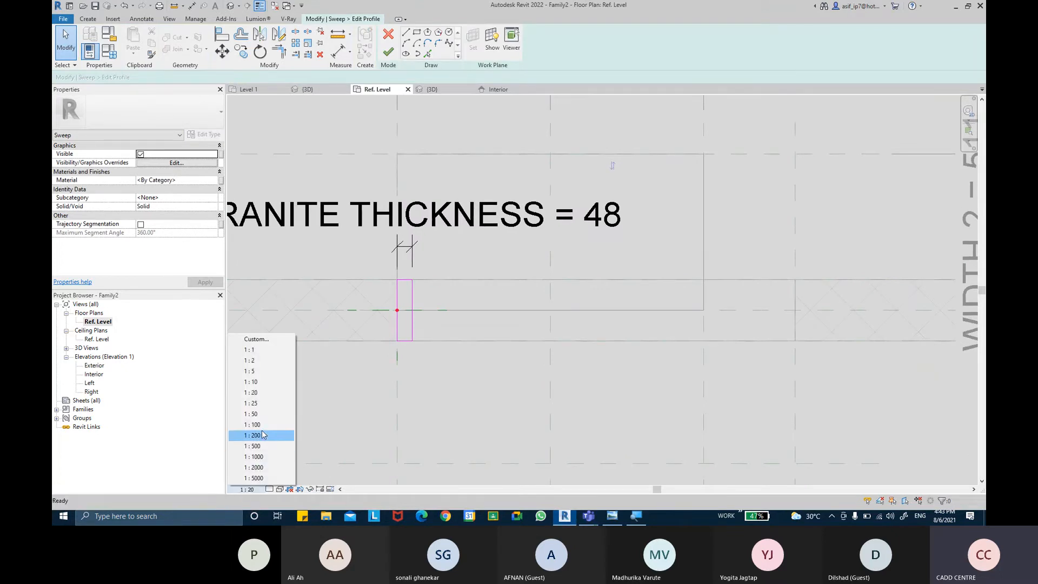
{"action": "left_click", "coordinate": [259, 387]}
{"action": "scroll", "coordinate": [365, 274], "scroll_direction": "up", "scroll_amount": 1}
{"action": "left_click", "coordinate": [247, 488]}
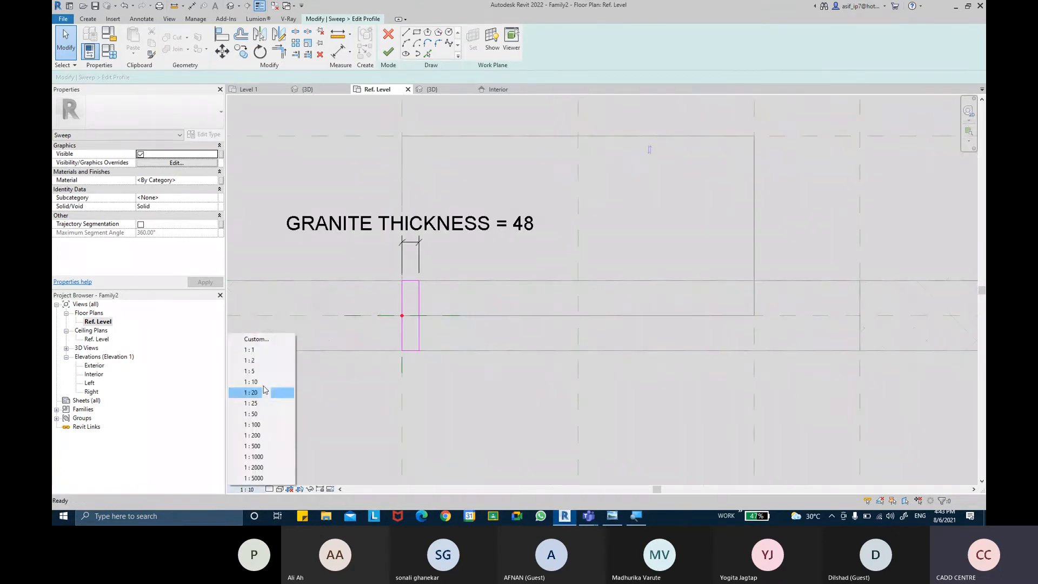
{"action": "left_click", "coordinate": [269, 361]}
{"action": "scroll", "coordinate": [428, 271], "scroll_direction": "up", "scroll_amount": 3}
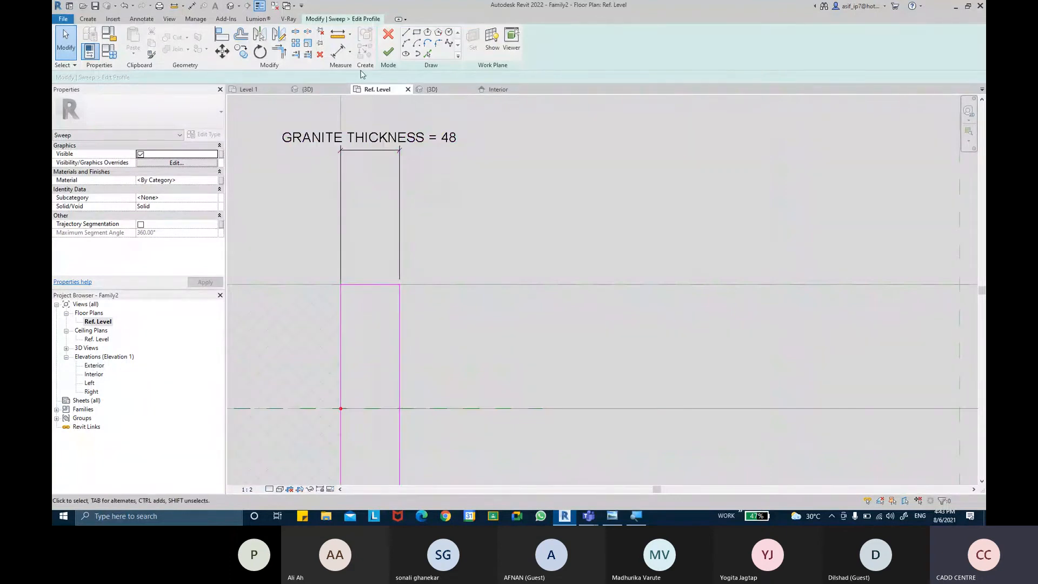
Step: Fillet the two profile corners on the opening side with a 5 mm radius
{"action": "left_click", "coordinate": [438, 42]}
{"action": "left_click", "coordinate": [100, 78]}
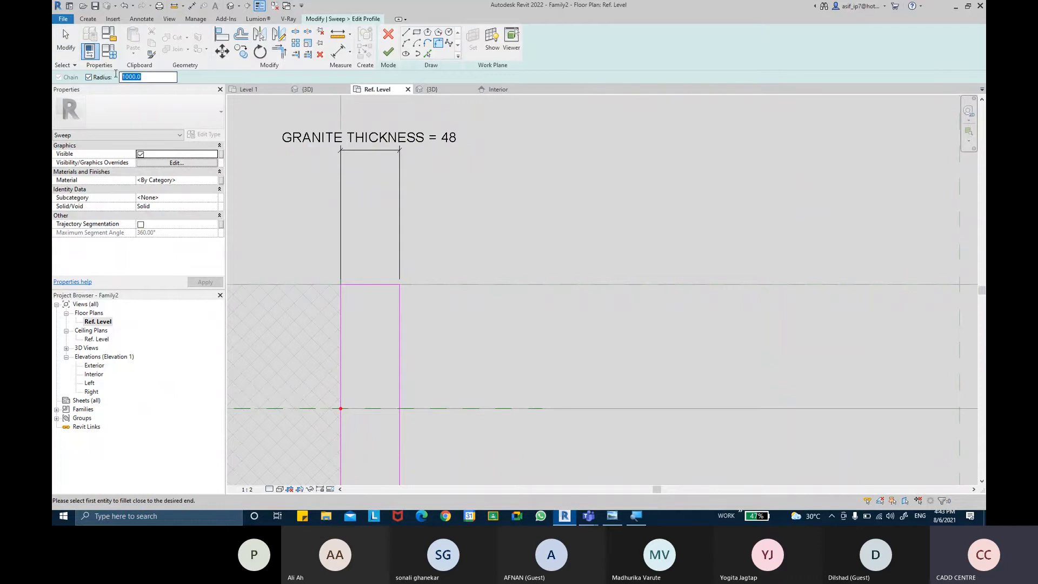
{"action": "type", "text": "5.0"}
{"action": "left_click", "coordinate": [363, 284]}
{"action": "left_click", "coordinate": [393, 344]}
{"action": "middle_click_drag", "start_coordinate": [376, 369], "coordinate": [371, 144]}
{"action": "left_click", "coordinate": [395, 265]}
{"action": "left_click", "coordinate": [378, 303]}
{"action": "middle_click_drag", "start_coordinate": [486, 234], "coordinate": [457, 339]}
{"action": "scroll", "coordinate": [457, 339], "scroll_direction": "down", "scroll_amount": 3}
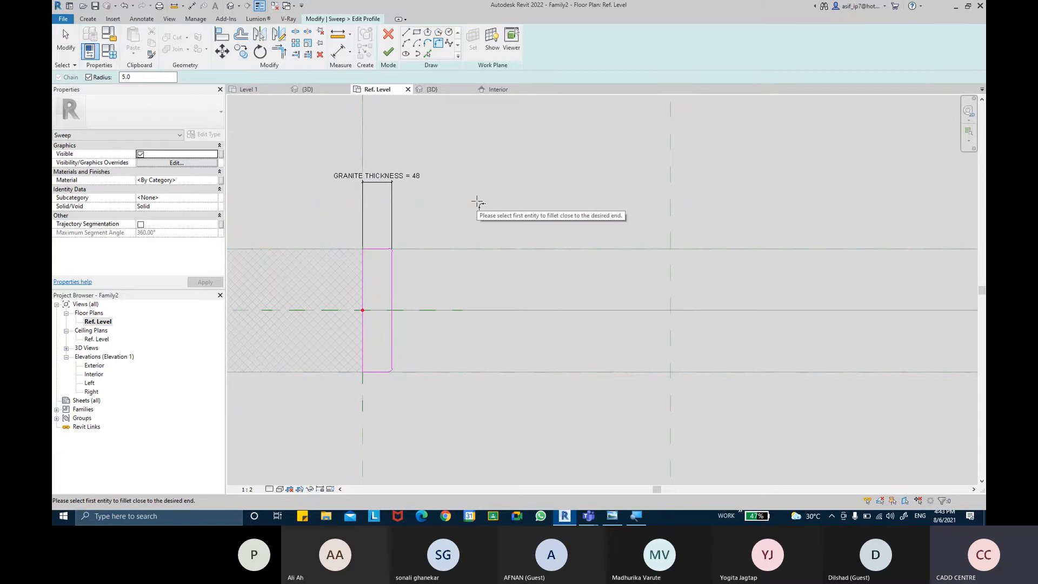
{"action": "key", "text": "Escape"}
{"action": "key", "text": "Escape"}
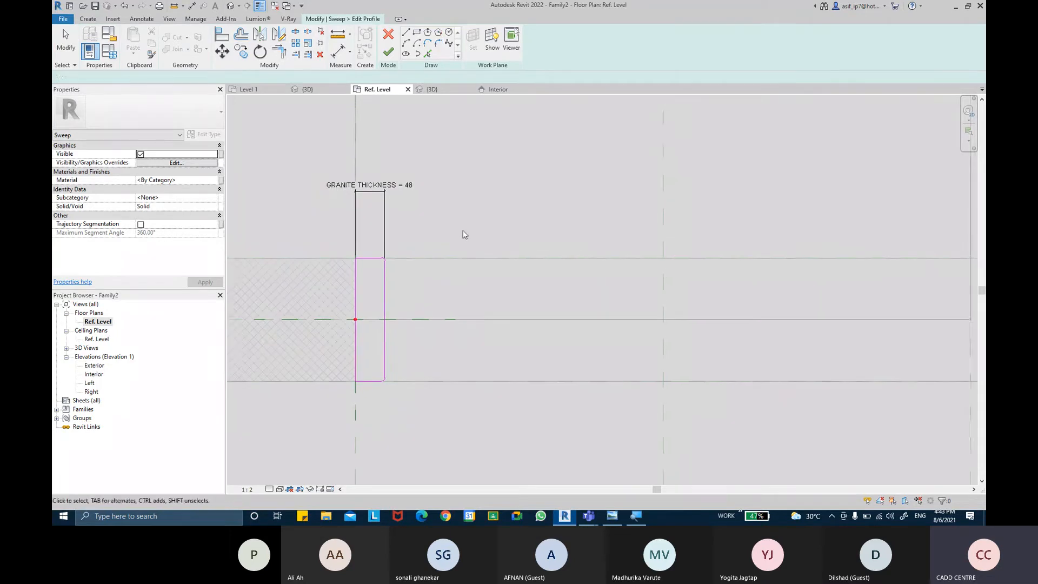
Step: Assign the sweep to the Frame/Mullion subcategory and apply the change
{"action": "scroll", "coordinate": [458, 234], "scroll_direction": "down", "scroll_amount": 5}
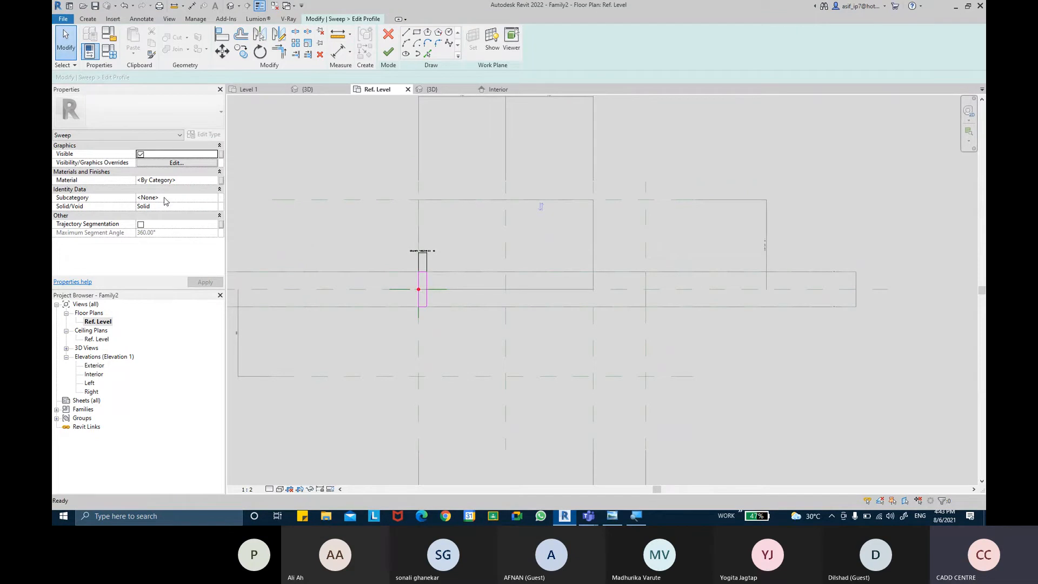
{"action": "left_click", "coordinate": [214, 199]}
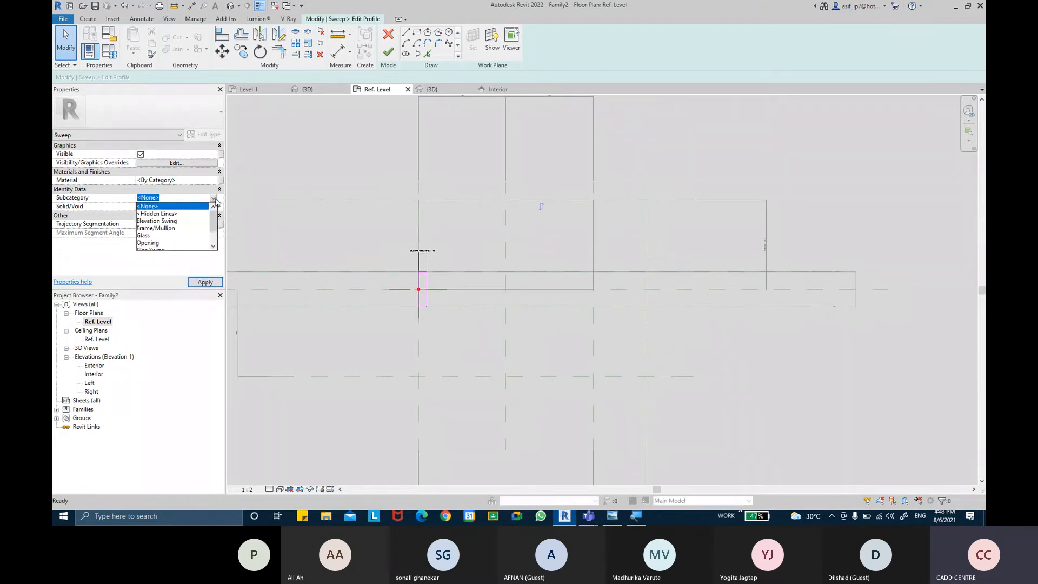
{"action": "scroll", "coordinate": [165, 225], "scroll_direction": "down", "scroll_amount": 1}
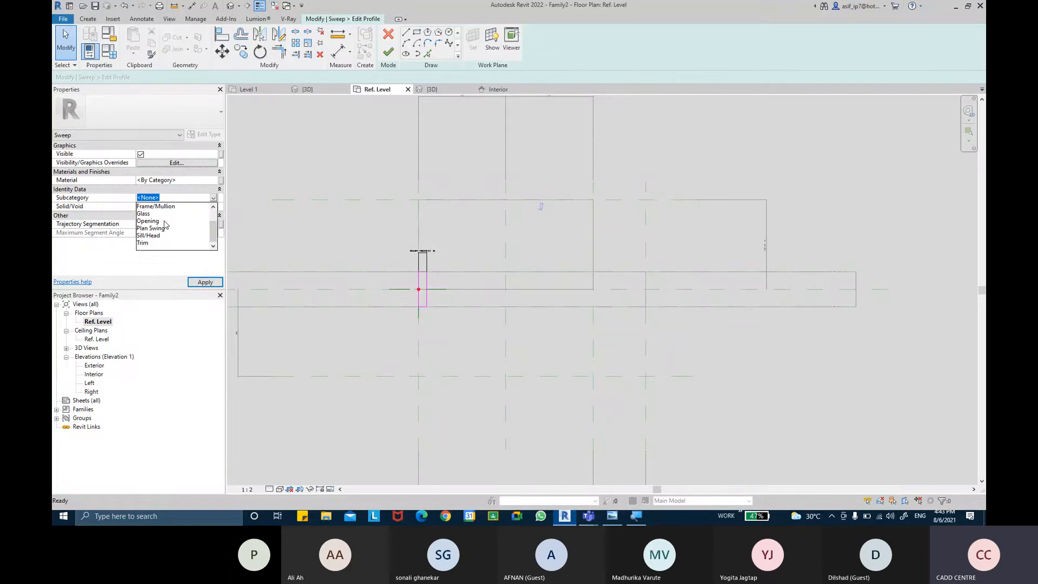
{"action": "scroll", "coordinate": [165, 225], "scroll_direction": "up", "scroll_amount": 1}
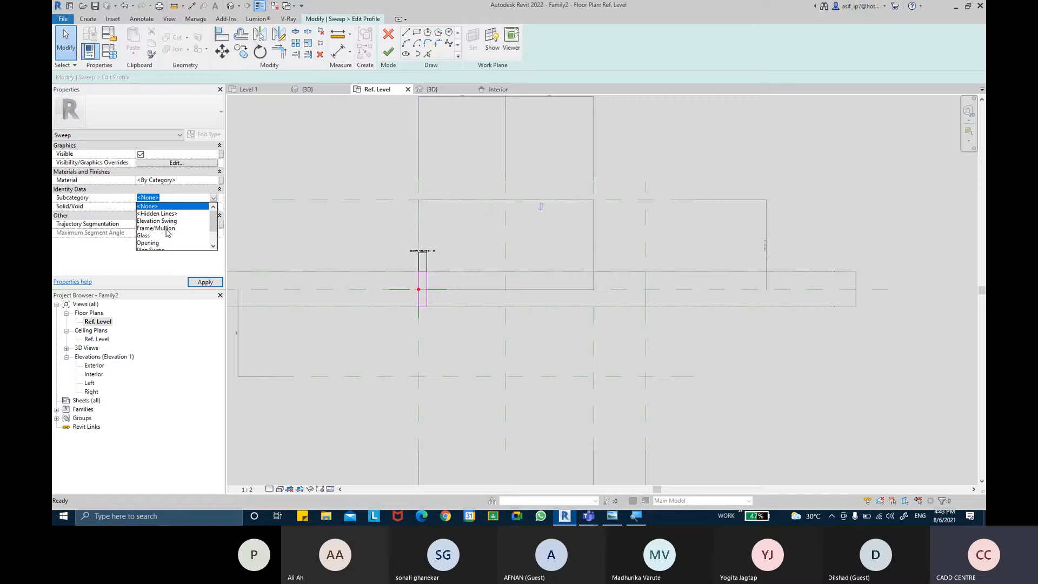
{"action": "left_click", "coordinate": [162, 229]}
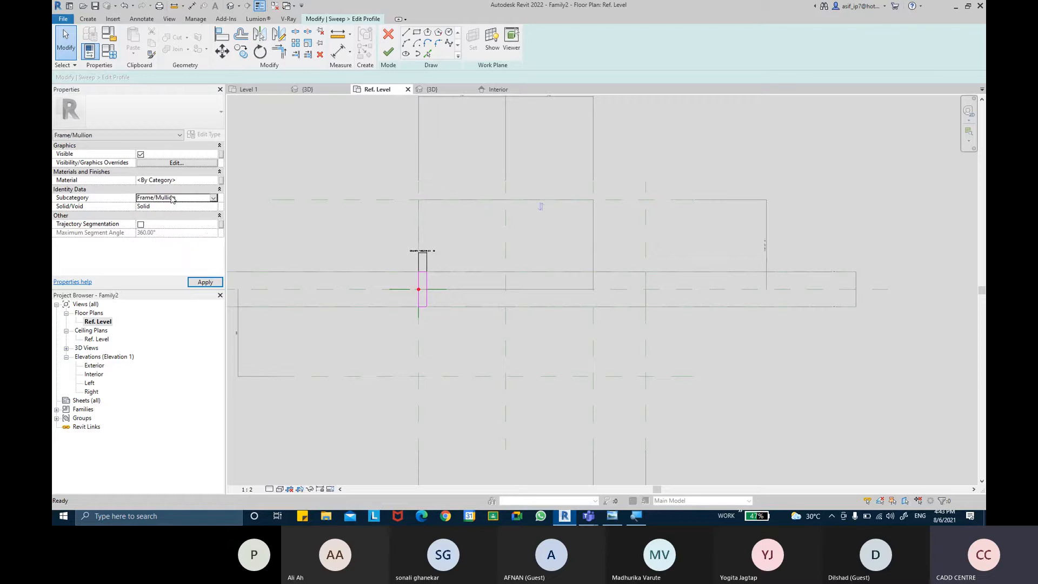
{"action": "left_click", "coordinate": [206, 283]}
Step: Create a new material named AR-GRANITE STONE for the sweep and set its class to Stone
{"action": "left_click", "coordinate": [214, 182]}
{"action": "left_click", "coordinate": [214, 181]}
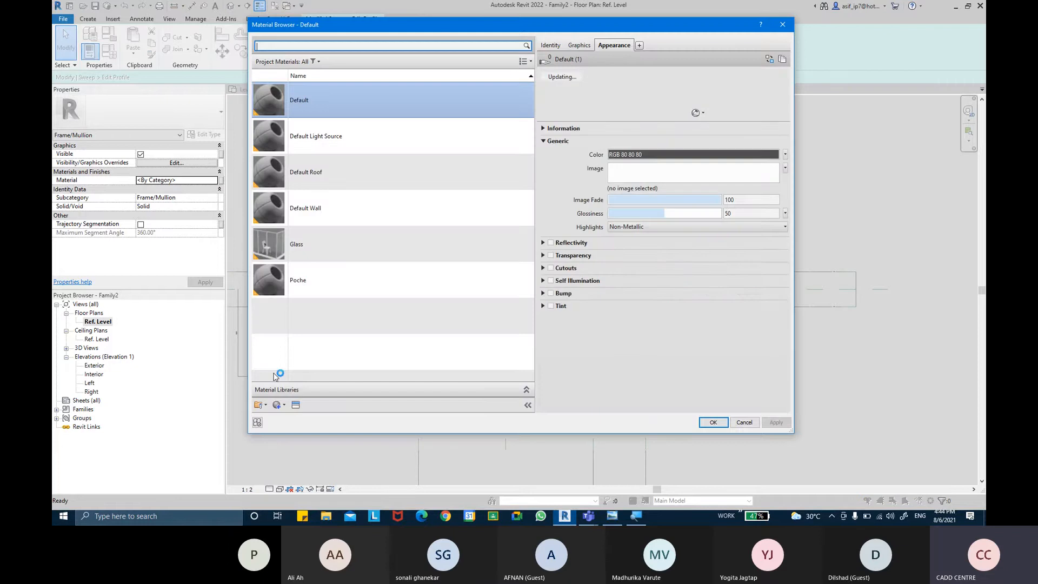
{"action": "left_click", "coordinate": [283, 406]}
{"action": "left_click", "coordinate": [291, 420]}
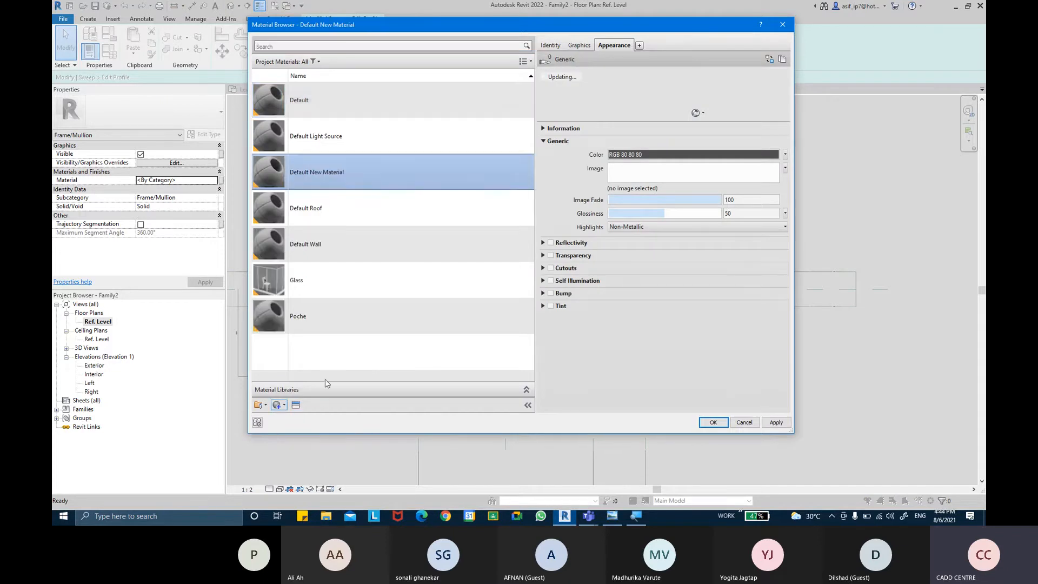
{"action": "left_click", "coordinate": [552, 45]}
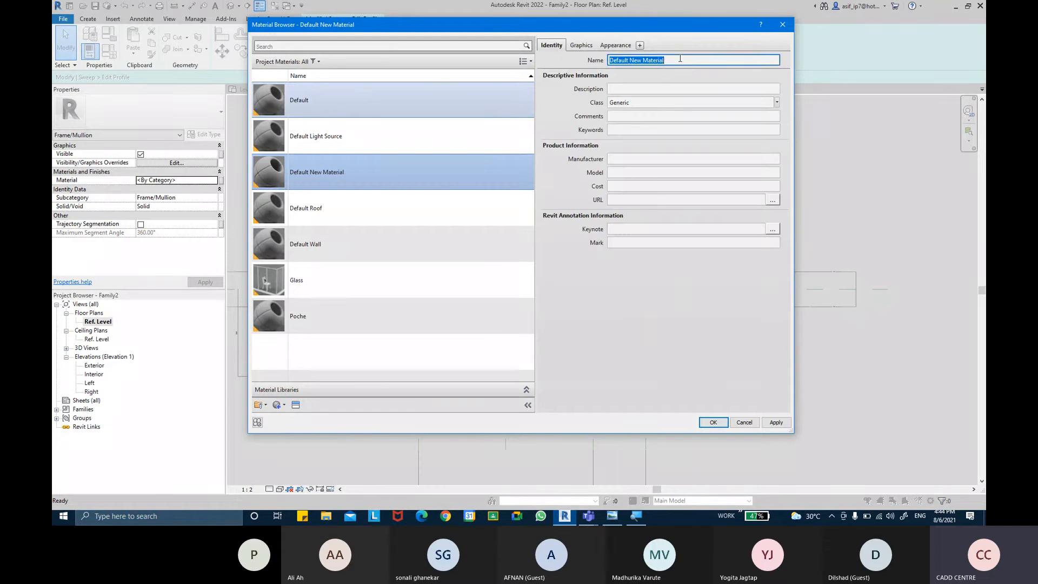
{"action": "type", "text": "AR"}
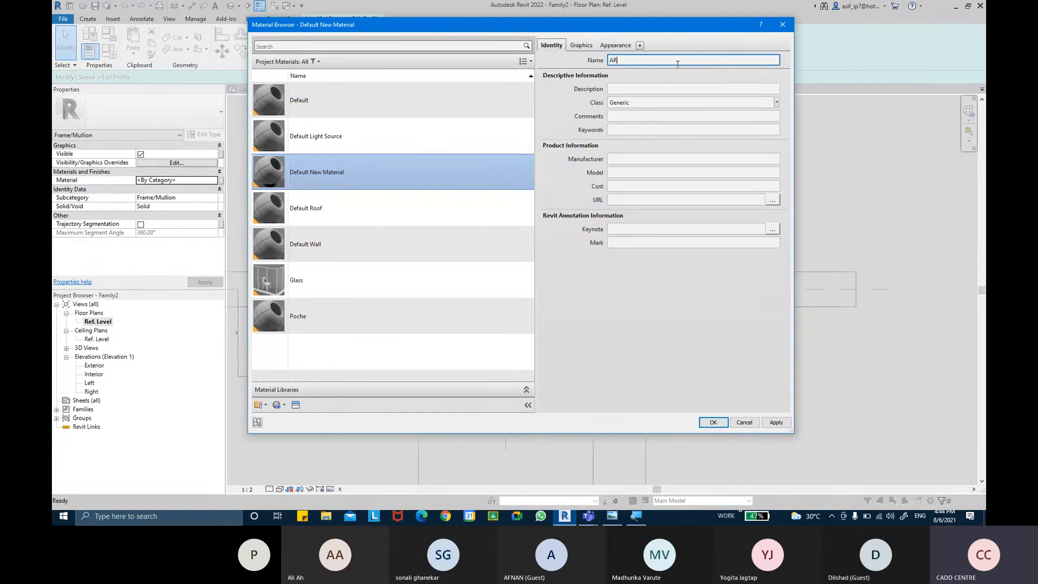
{"action": "type", "text": "-"}
{"action": "key", "text": "Return"}
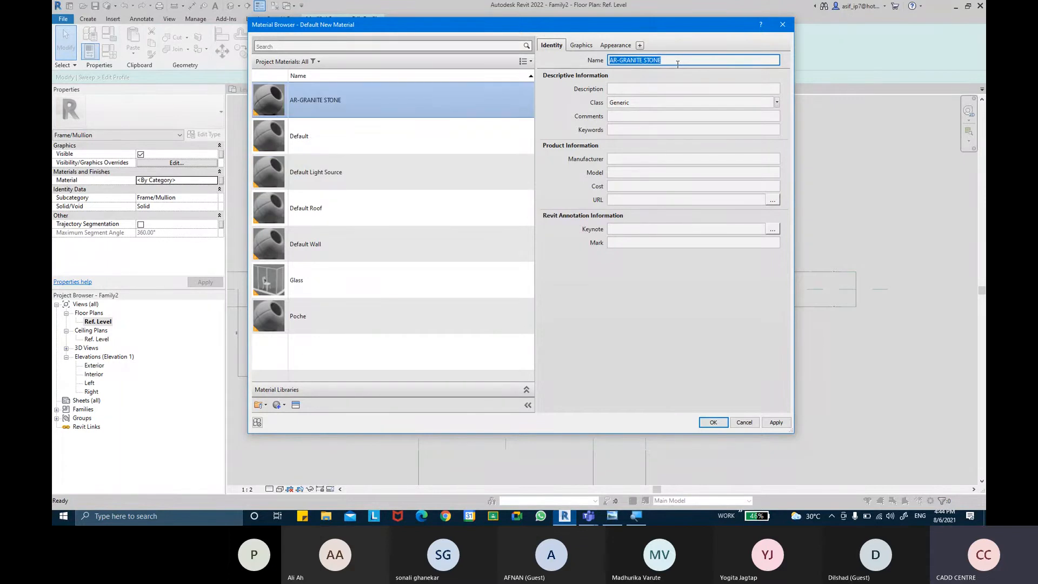
{"action": "left_click", "coordinate": [777, 103]}
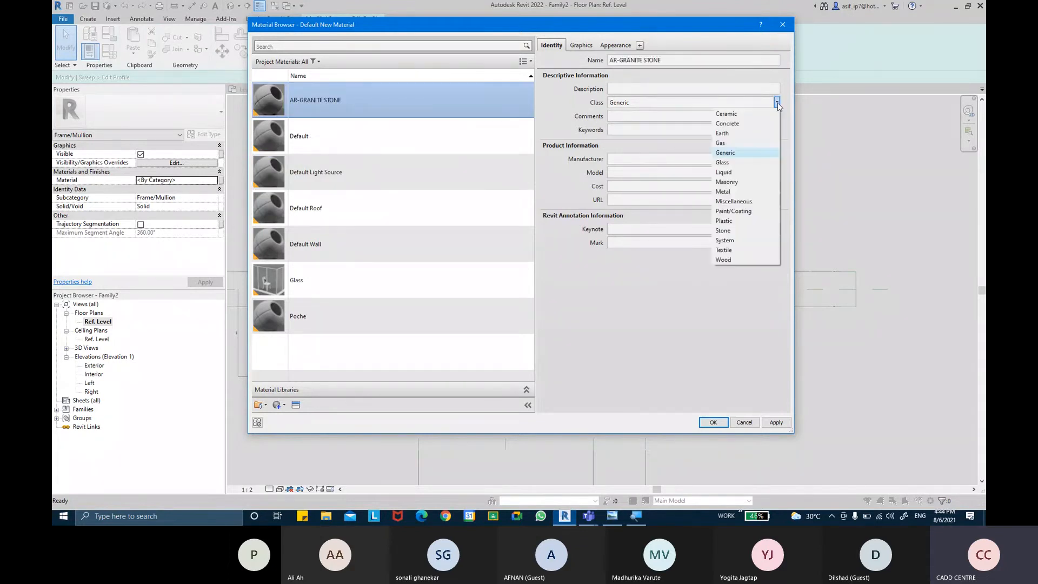
{"action": "left_click", "coordinate": [728, 231]}
Step: Replace the AR-GRANITE STONE appearance with the Granite - Black asset from the Stone library and assign the material to the sweep
{"action": "left_click", "coordinate": [581, 45]}
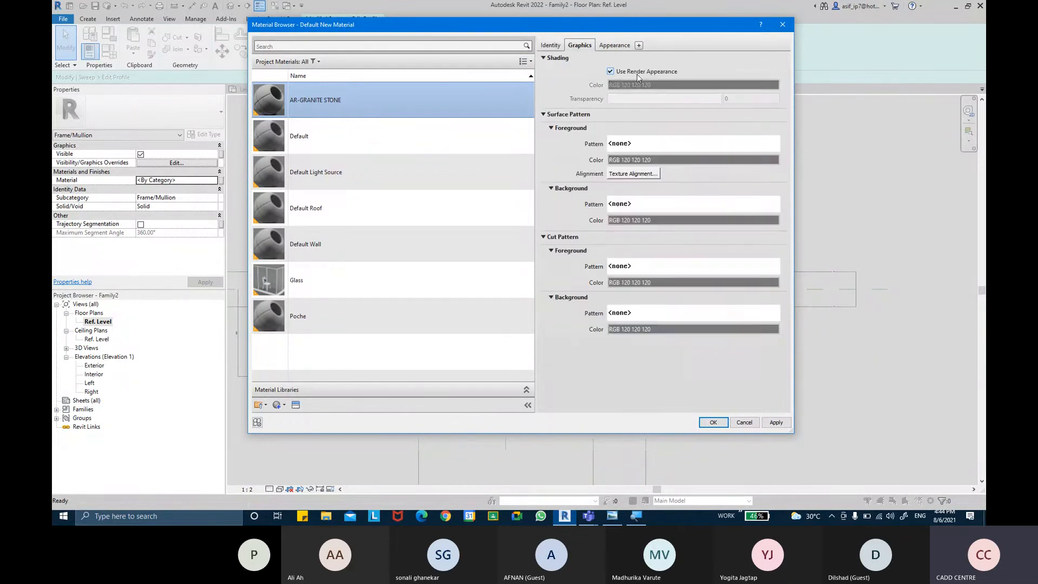
{"action": "left_click", "coordinate": [614, 45]}
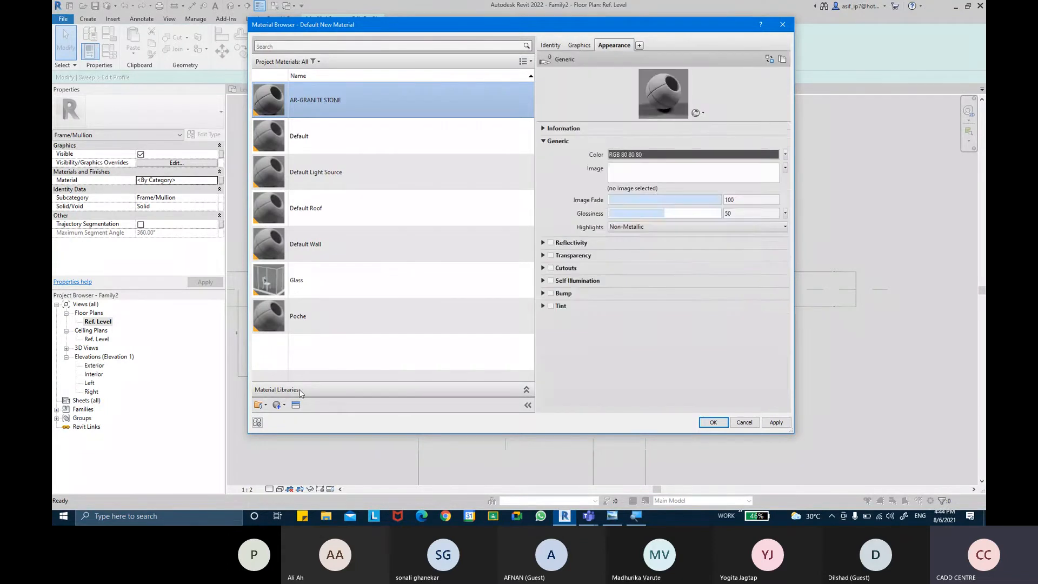
{"action": "left_click", "coordinate": [296, 405]}
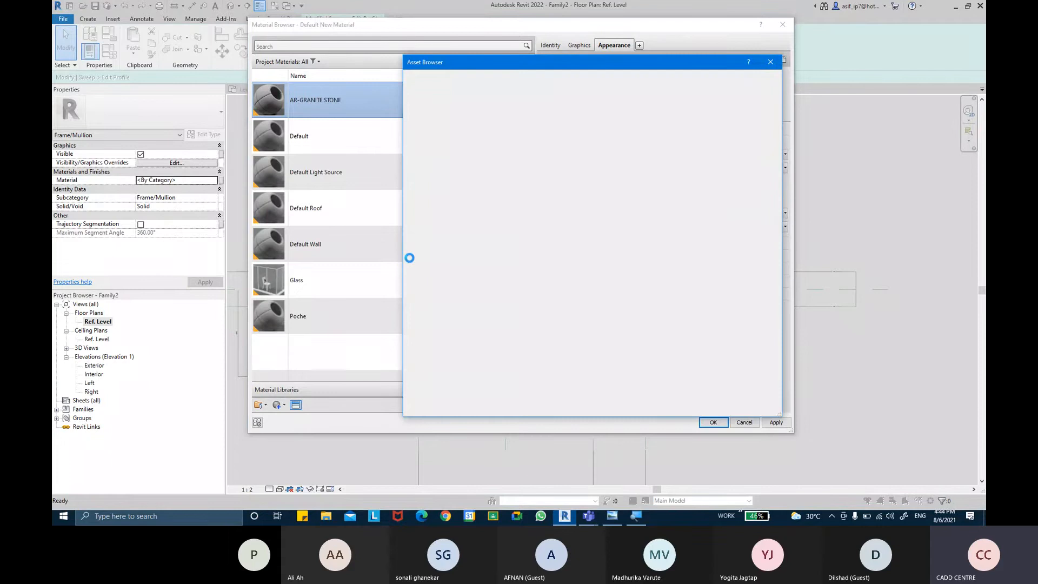
{"action": "left_click", "coordinate": [407, 133]}
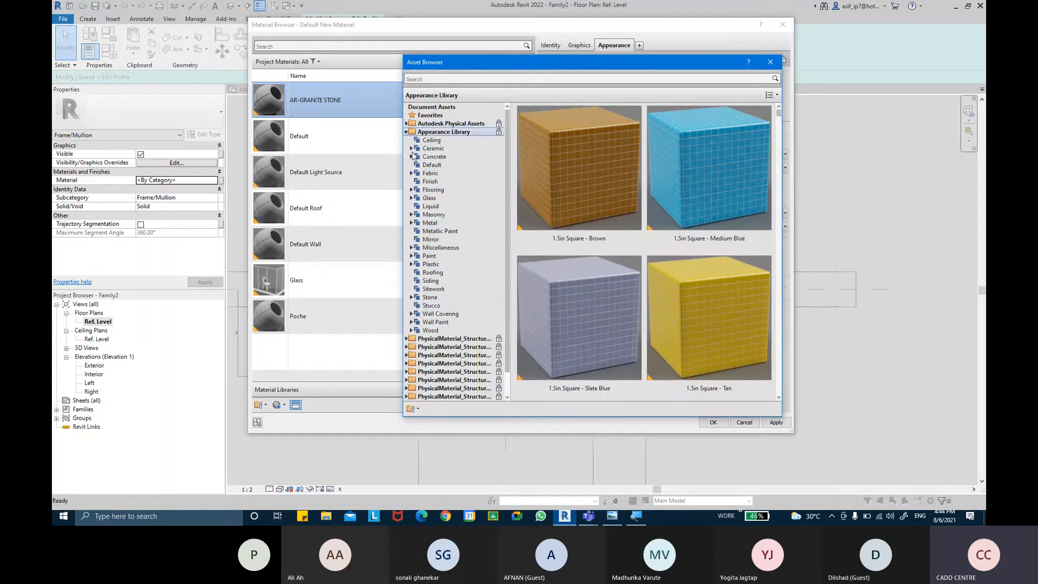
{"action": "double_click", "coordinate": [430, 298]}
{"action": "left_click", "coordinate": [437, 306]}
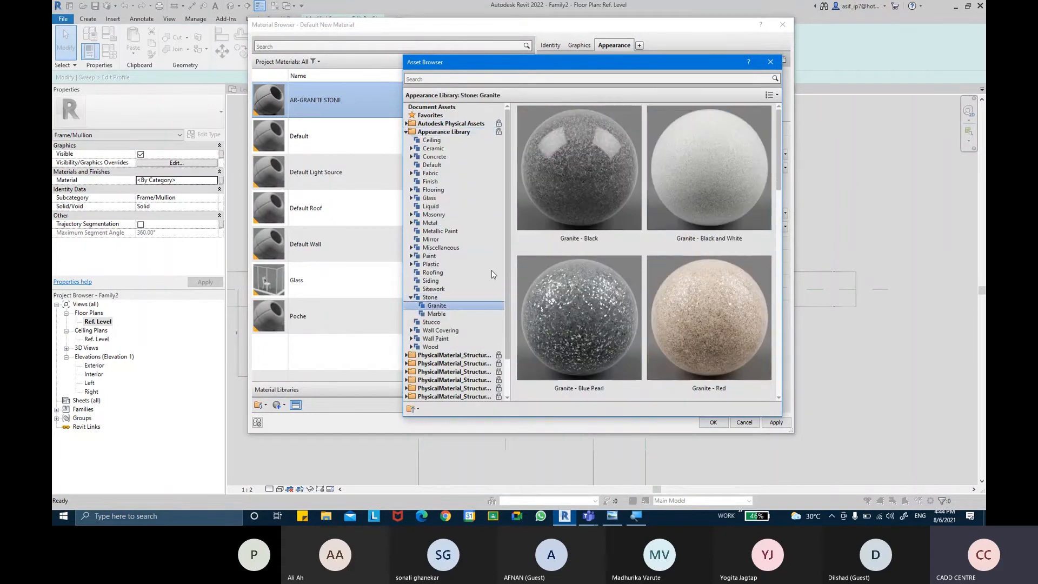
{"action": "double_click", "coordinate": [608, 197]}
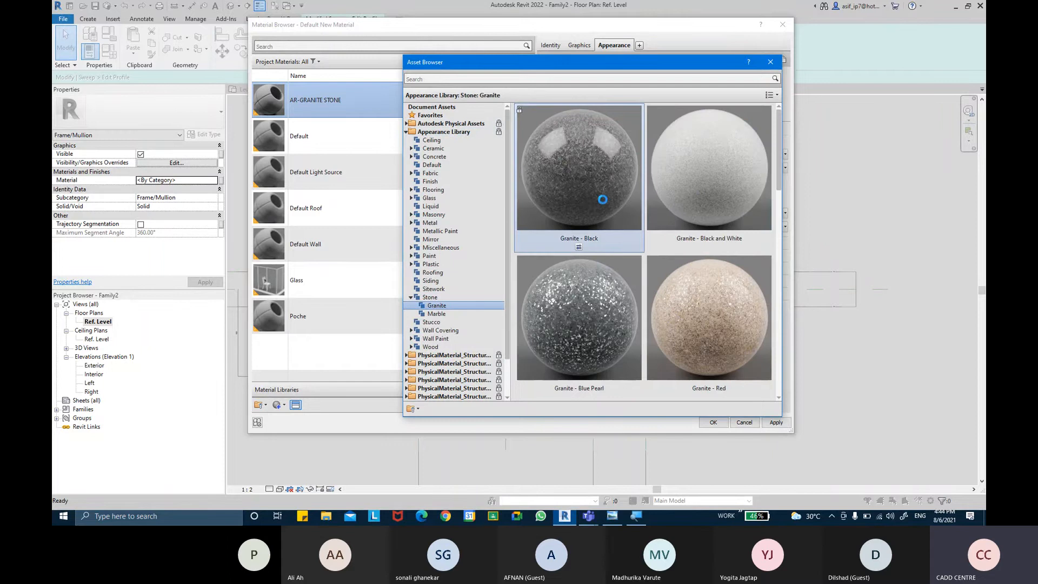
{"action": "left_click", "coordinate": [771, 61]}
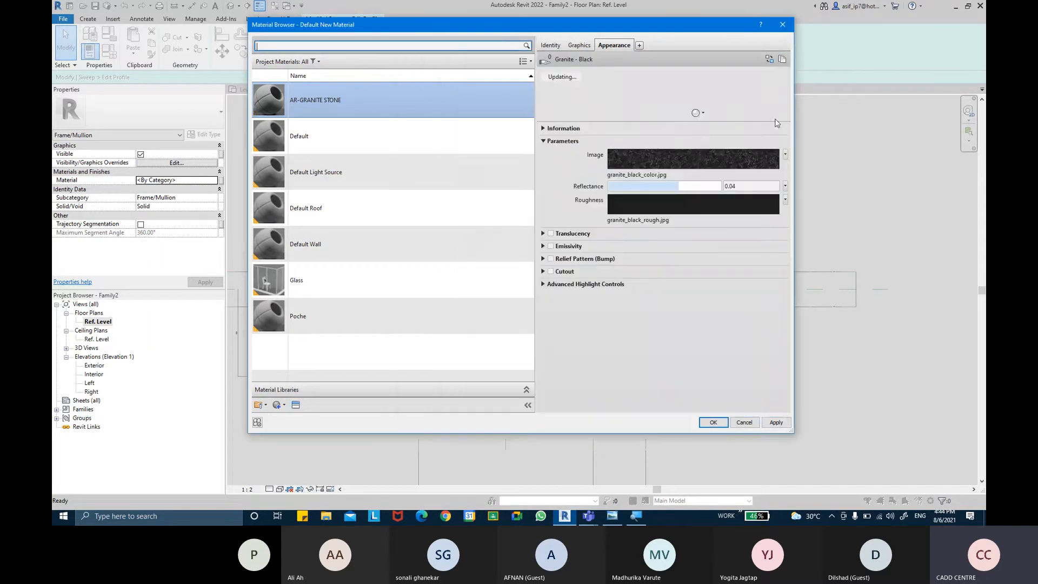
{"action": "left_click", "coordinate": [714, 422]}
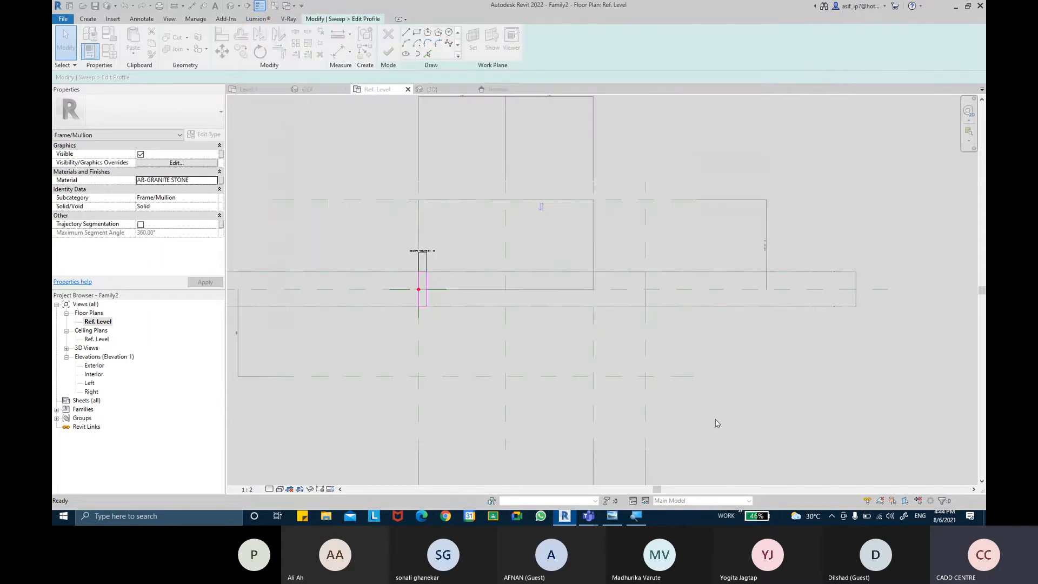
{"action": "middle_click_drag", "start_coordinate": [479, 159], "coordinate": [468, 156]}
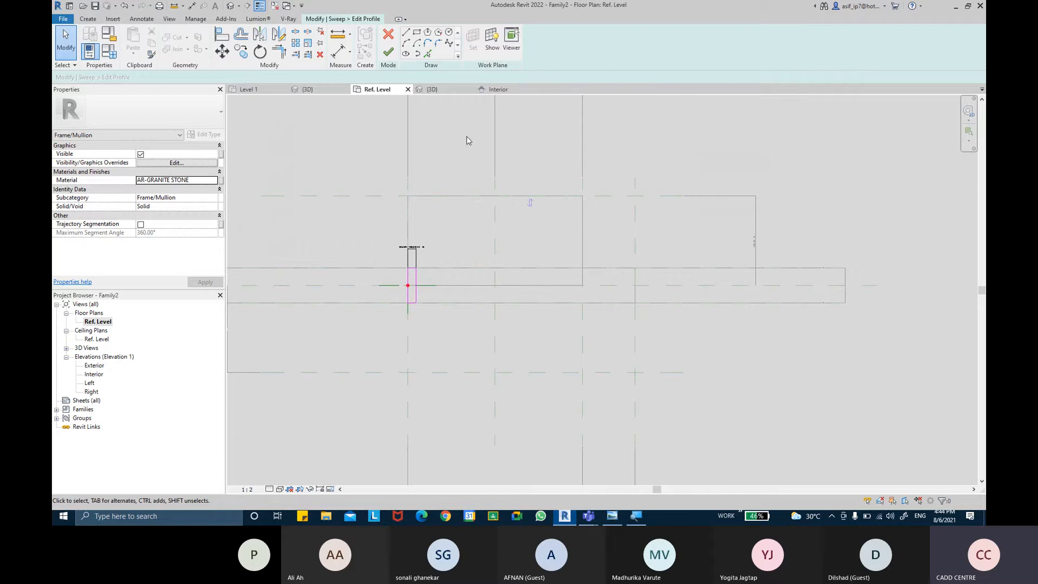
Step: Associate the sweep's material with a new family type parameter named GRANITE MATERIAL, grouped under Materials and Finishes
{"action": "left_click", "coordinate": [222, 181]}
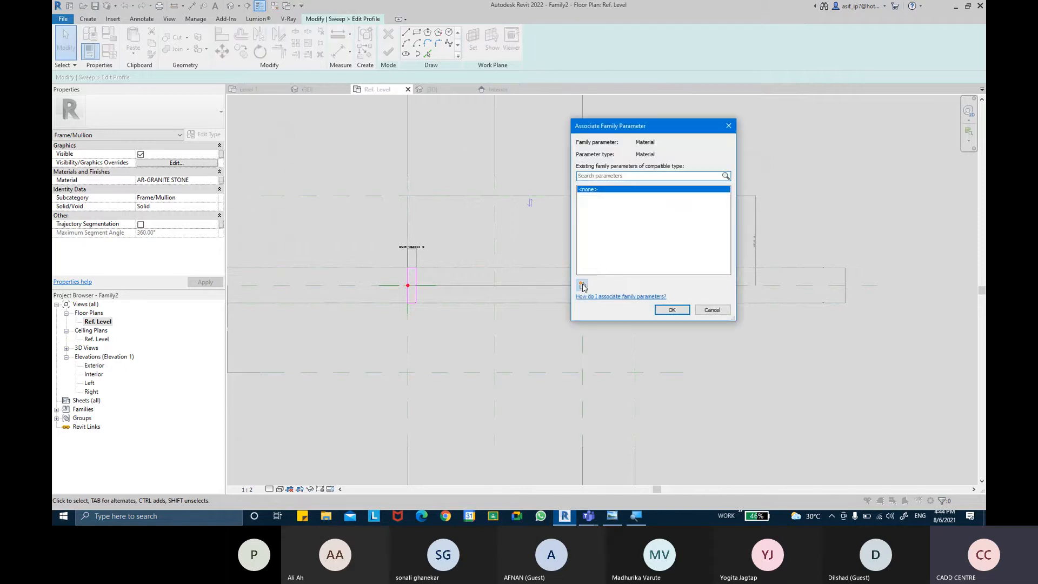
{"action": "left_click", "coordinate": [583, 286]}
{"action": "type", "text": "GRANITRE"}
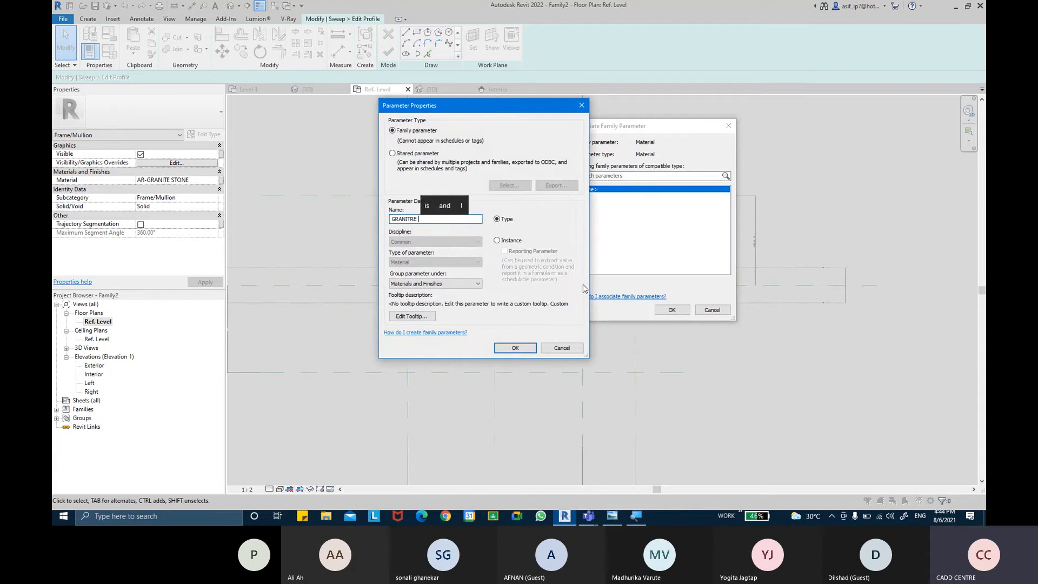
{"action": "key", "text": "BackSpace"}
{"action": "key", "text": "BackSpace"}
{"action": "type", "text": "MATERIA"}
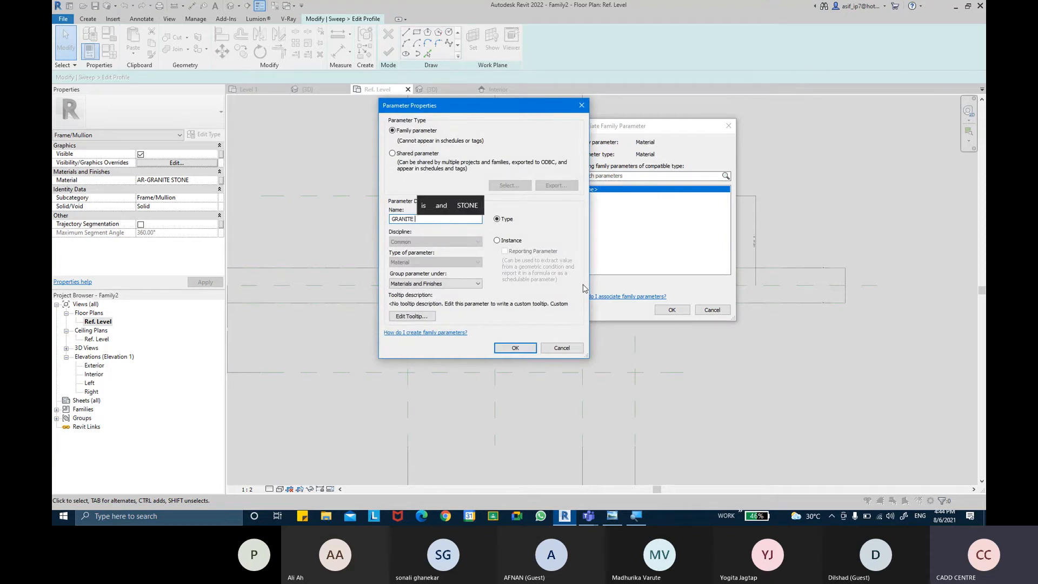
{"action": "type", "text": "L"}
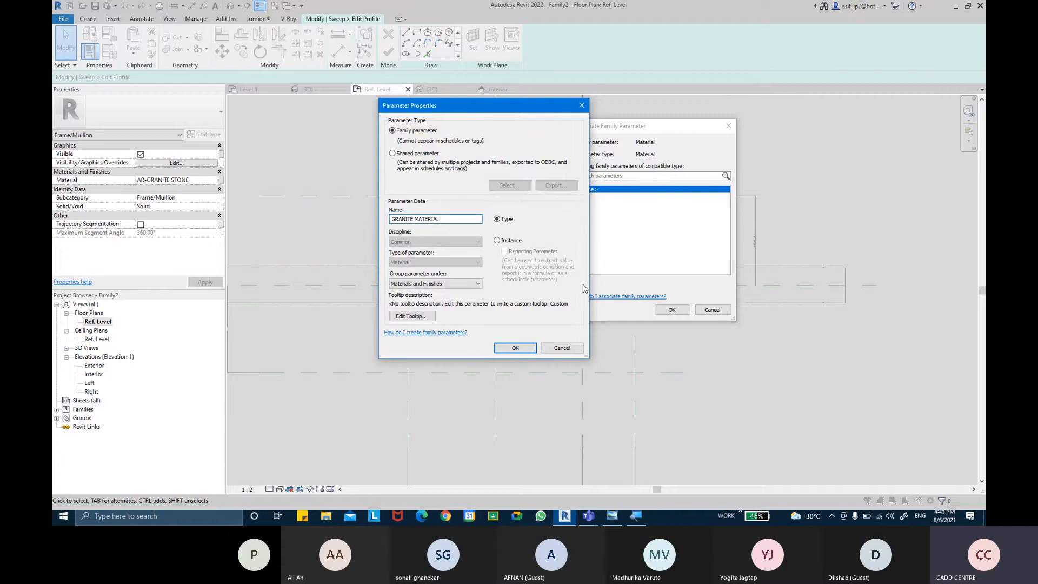
{"action": "key", "text": "Return"}
{"action": "left_click", "coordinate": [671, 310]}
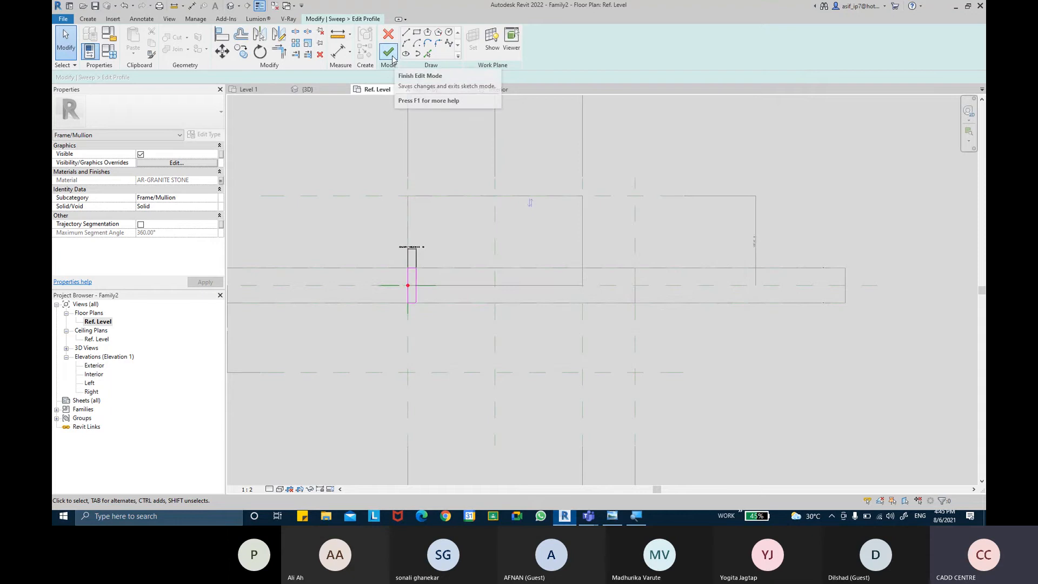
Step: Finish the profile sketch and the granite sweep, and examine the resulting frame in the 3D view
{"action": "left_click", "coordinate": [389, 52]}
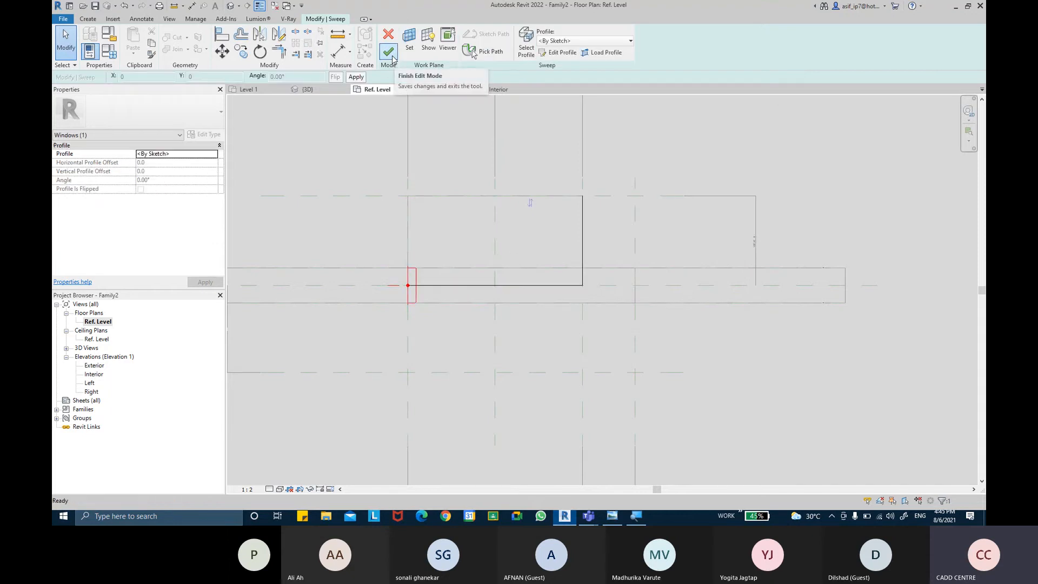
{"action": "left_click", "coordinate": [389, 53]}
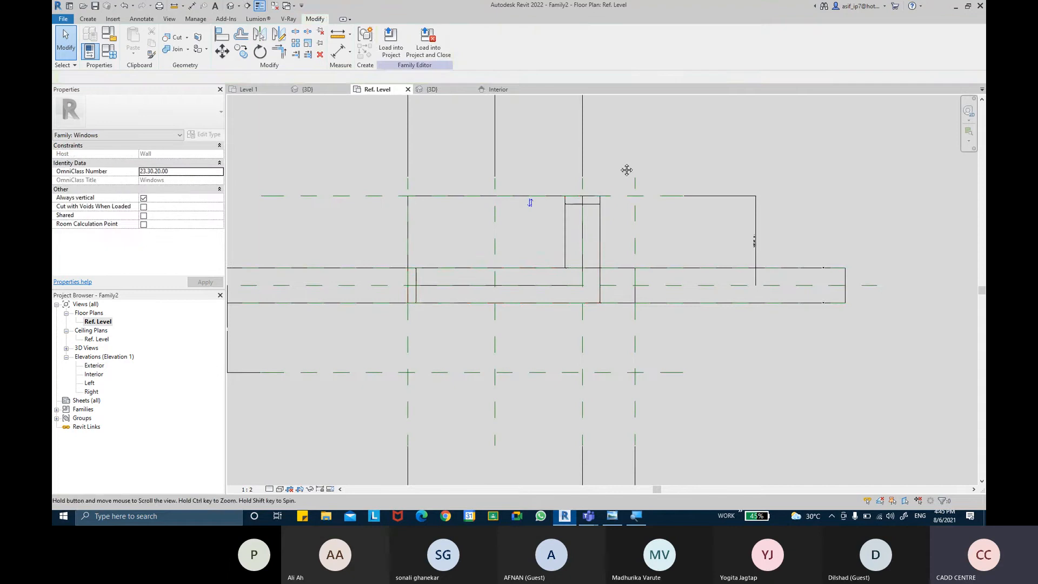
{"action": "middle_click_drag", "start_coordinate": [627, 170], "coordinate": [624, 194]}
{"action": "left_click", "coordinate": [231, 6]}
{"action": "middle_click_drag", "start_coordinate": [589, 249], "coordinate": [667, 294], "text": "shift"}
{"action": "scroll", "coordinate": [546, 299], "scroll_direction": "up", "scroll_amount": 5}
{"action": "scroll", "coordinate": [546, 300], "scroll_direction": "up", "scroll_amount": 2}
{"action": "middle_click_drag", "start_coordinate": [662, 379], "coordinate": [684, 381], "text": "shift"}
{"action": "scroll", "coordinate": [684, 381], "scroll_direction": "down", "scroll_amount": 2}
{"action": "middle_click_drag", "start_coordinate": [548, 421], "coordinate": [749, 322], "text": "shift"}
{"action": "scroll", "coordinate": [535, 422], "scroll_direction": "down", "scroll_amount": 2}
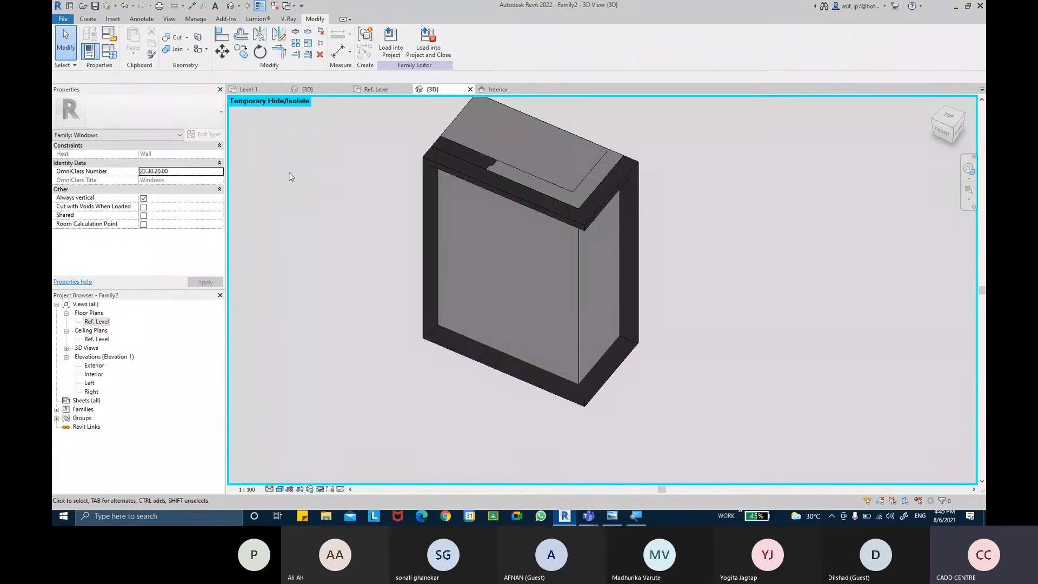
Step: Start a second solid sweep and define its path by picking the solid's outer edges around both window faces
{"action": "left_click", "coordinate": [97, 19]}
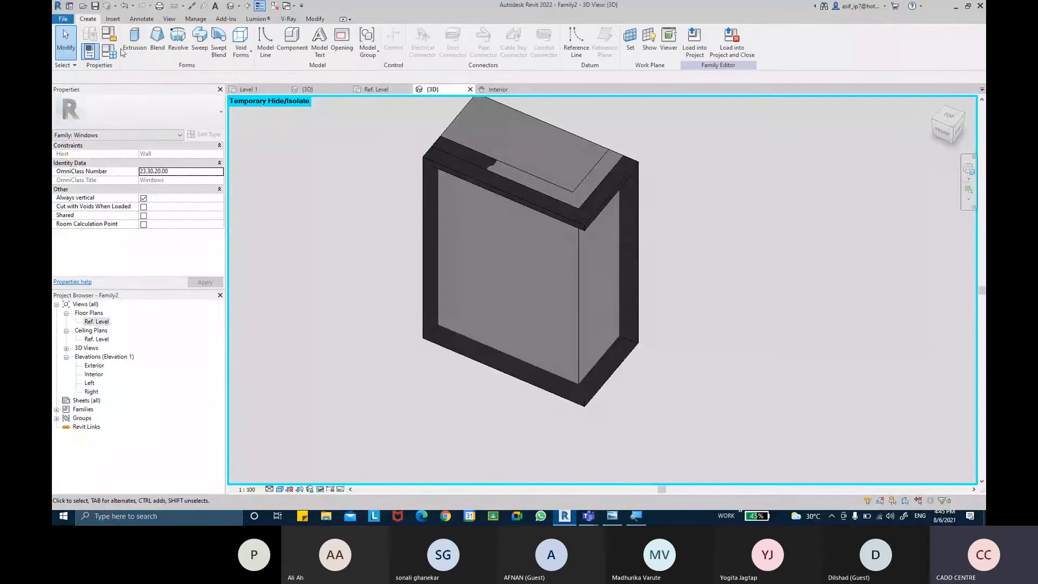
{"action": "left_click", "coordinate": [199, 58]}
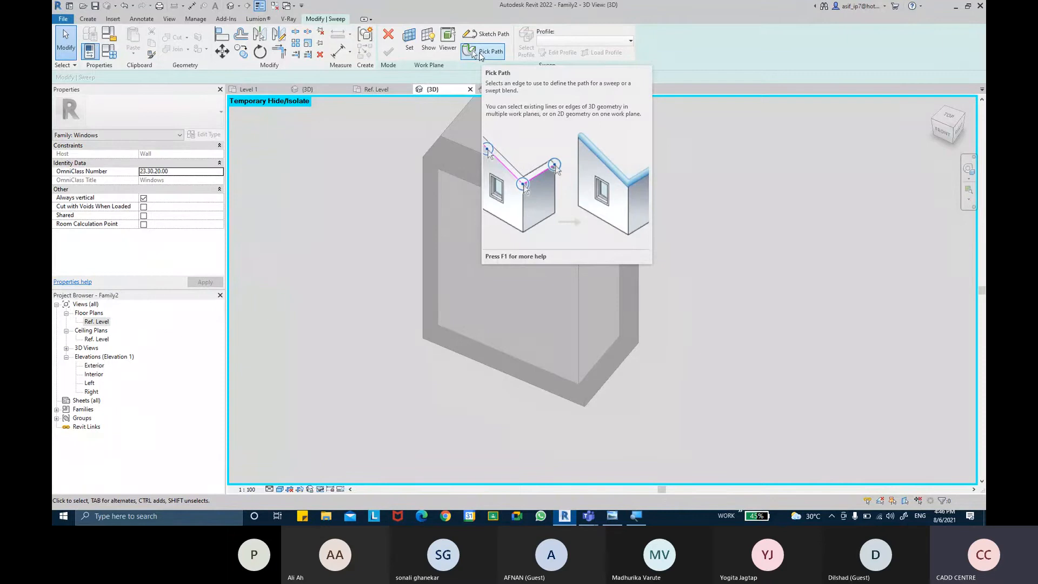
{"action": "left_click", "coordinate": [479, 52]}
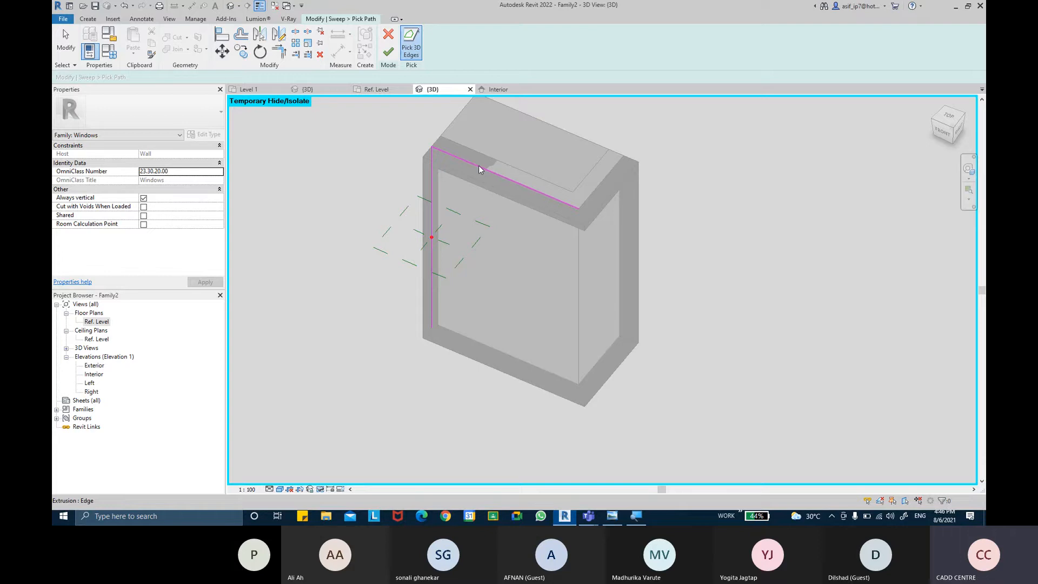
{"action": "left_click", "coordinate": [621, 230]}
{"action": "left_click", "coordinate": [513, 356]}
{"action": "left_click", "coordinate": [390, 59]}
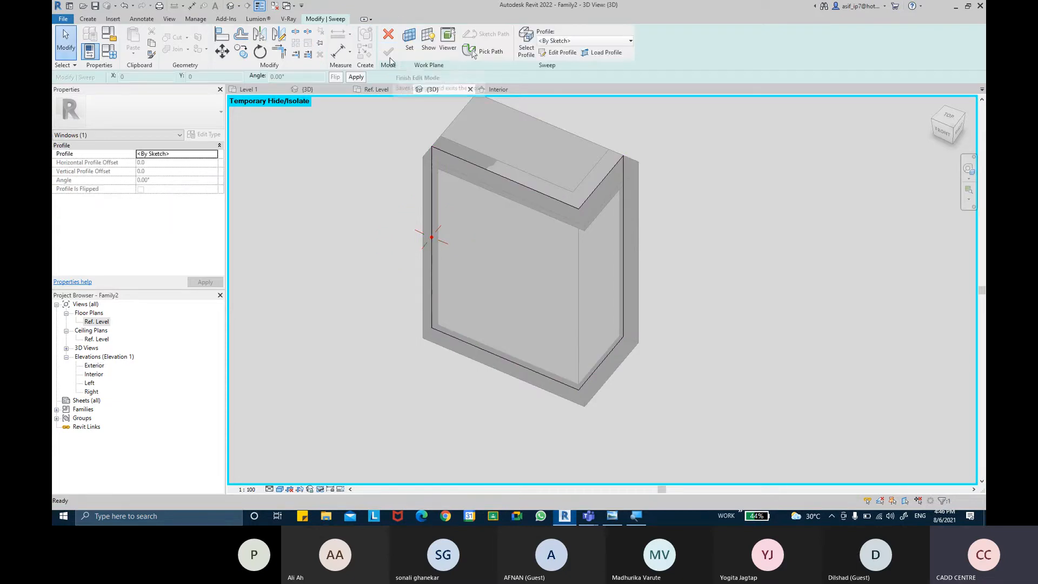
Step: Start editing the new sweep's sketched profile in the Ref. Level plan, at the wall end of the opening
{"action": "left_click", "coordinate": [561, 53]}
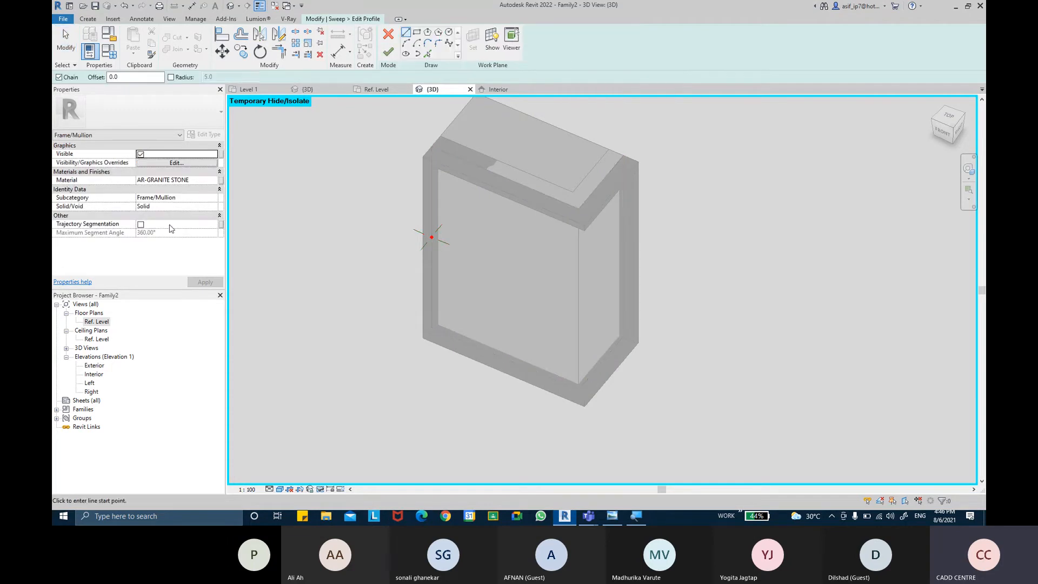
{"action": "double_click", "coordinate": [101, 320]}
{"action": "scroll", "coordinate": [397, 313], "scroll_direction": "up", "scroll_amount": 4}
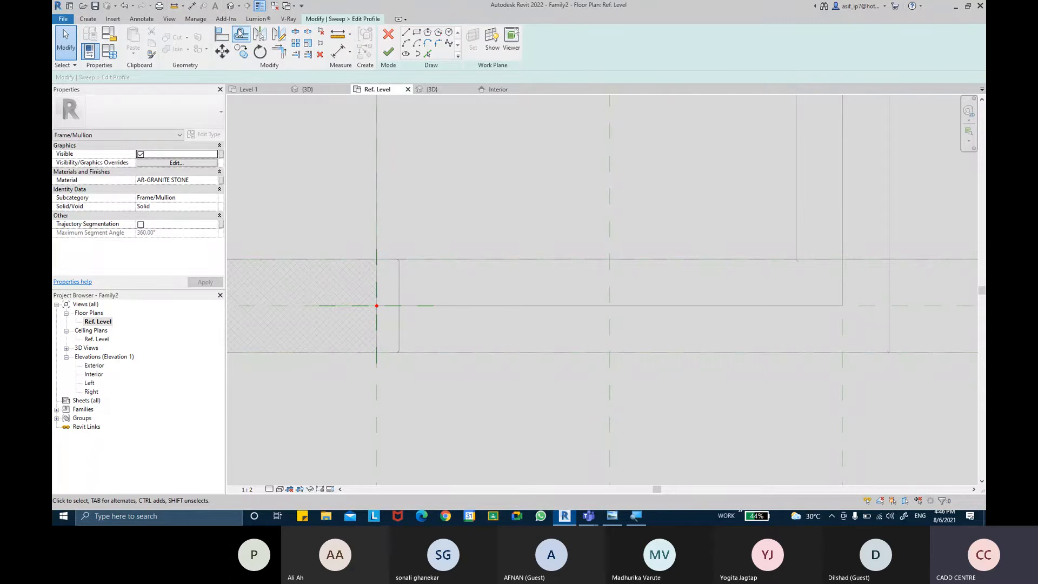
Step: Try to align the opening's side line with the inner face of the granite frame
{"action": "left_click", "coordinate": [230, 39]}
{"action": "left_click", "coordinate": [400, 296]}
{"action": "left_click", "coordinate": [378, 295]}
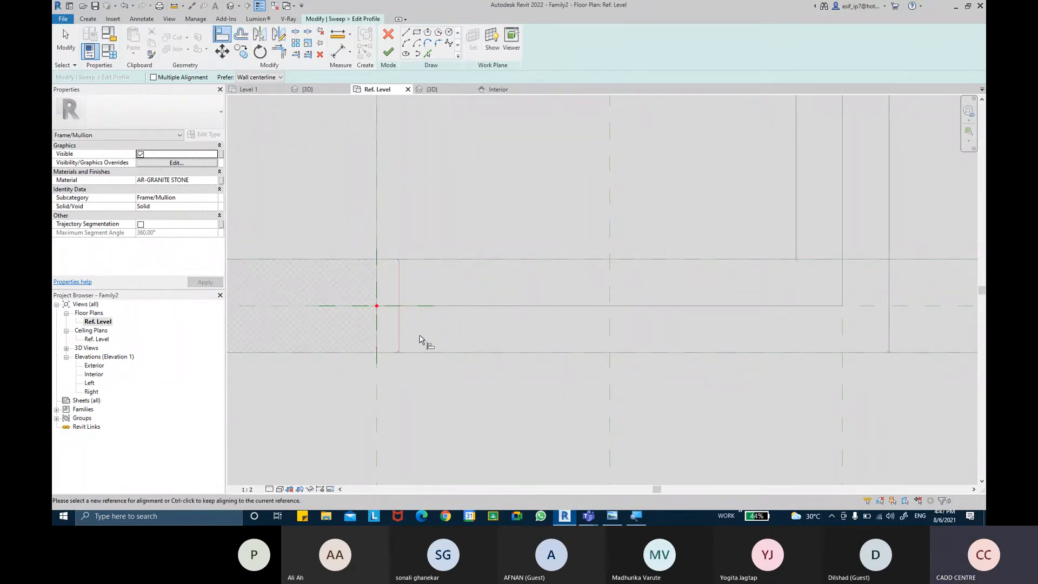
Step: Sketch a vertical profile line about 100 mm long along the inner face of the granite frame
{"action": "left_click", "coordinate": [406, 33]}
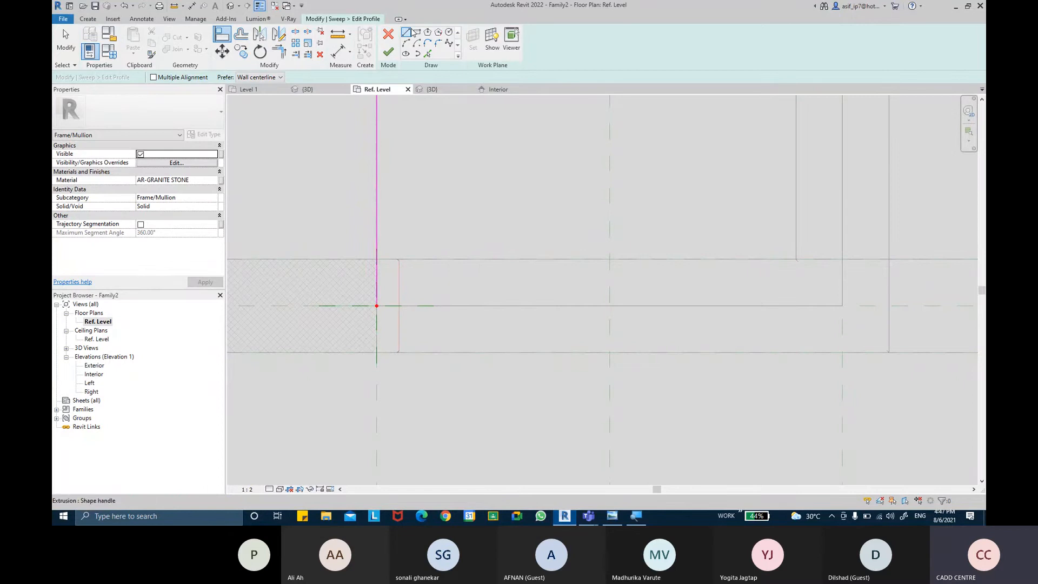
{"action": "scroll", "coordinate": [417, 313], "scroll_direction": "up", "scroll_amount": 2}
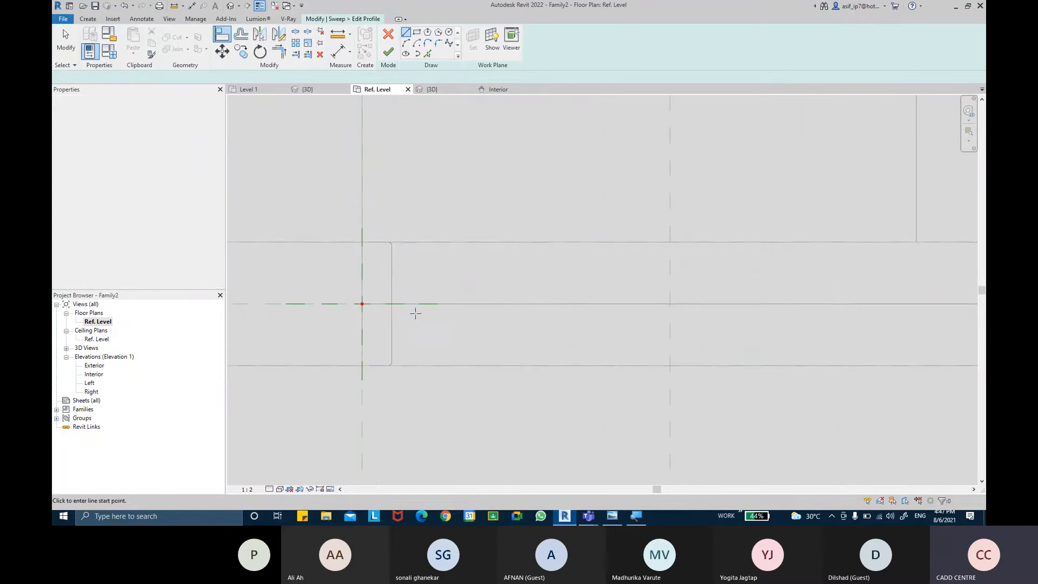
{"action": "left_click", "coordinate": [393, 338]}
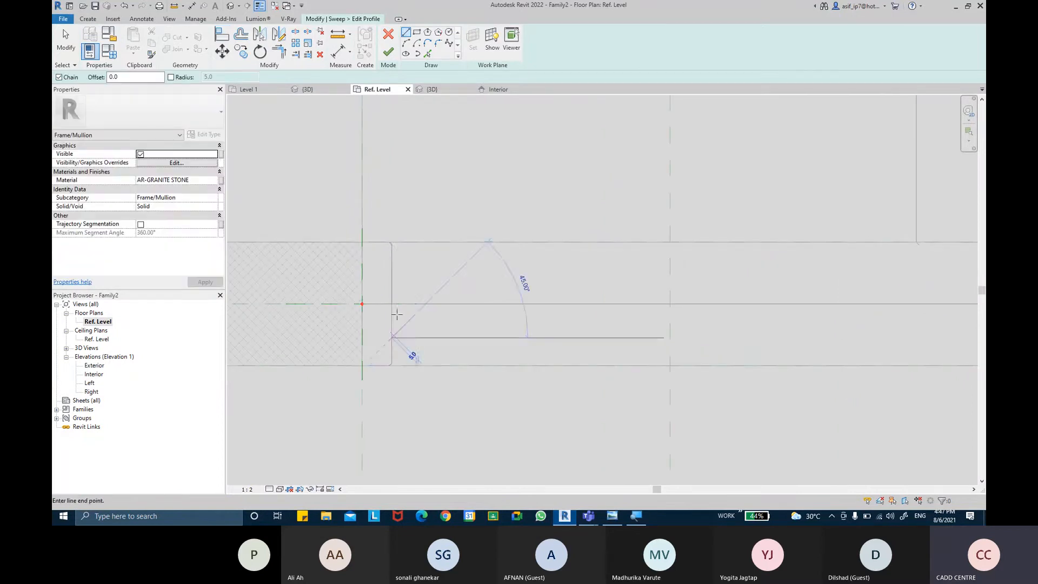
{"action": "left_click", "coordinate": [393, 276]}
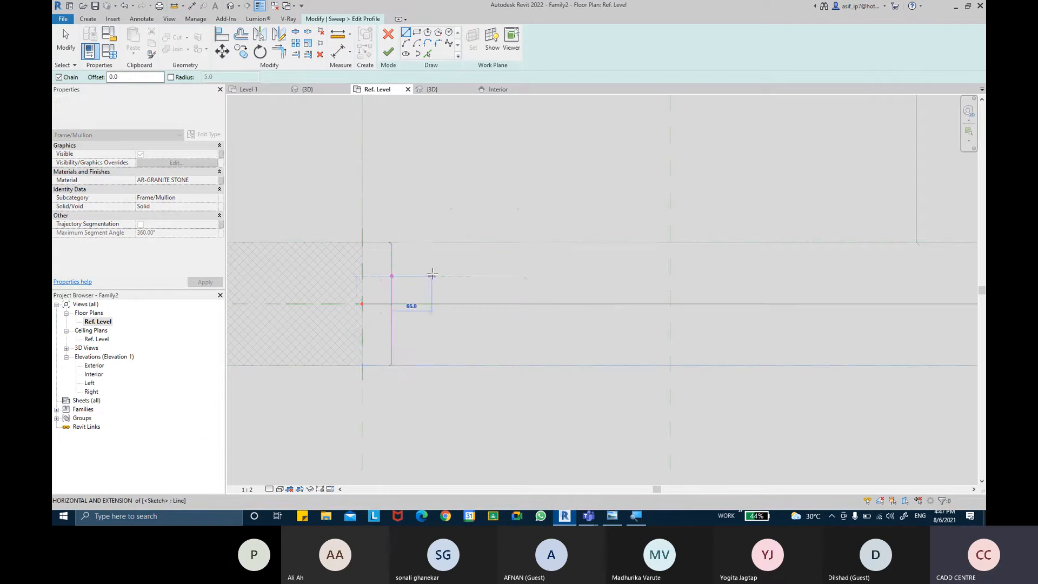
Step: Add a 35 mm horizontal line running into the opening from the upper end of the vertical profile line
{"action": "scroll", "coordinate": [421, 275], "scroll_direction": "up", "scroll_amount": 2}
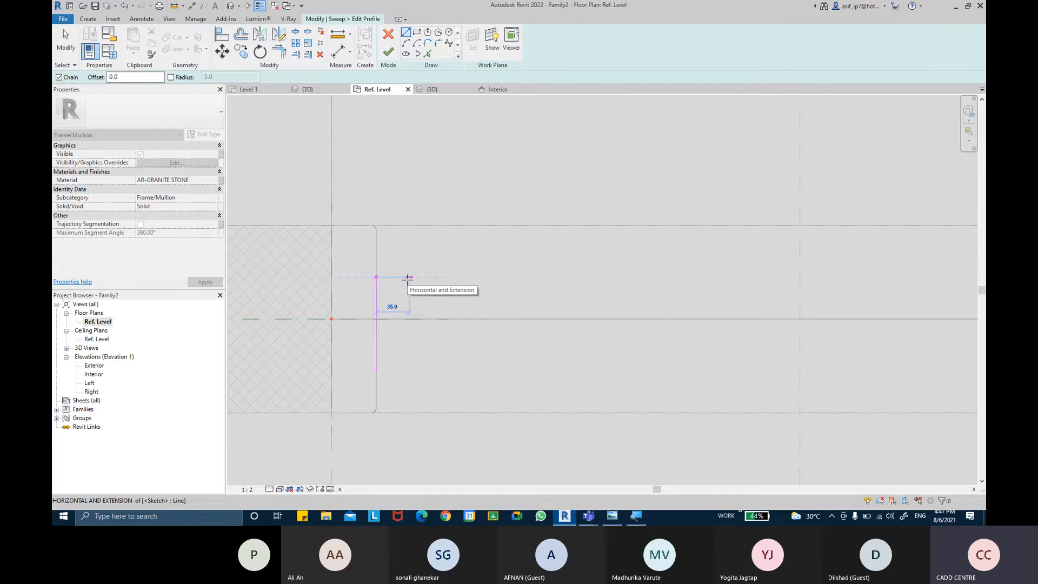
{"action": "type", "text": "35"}
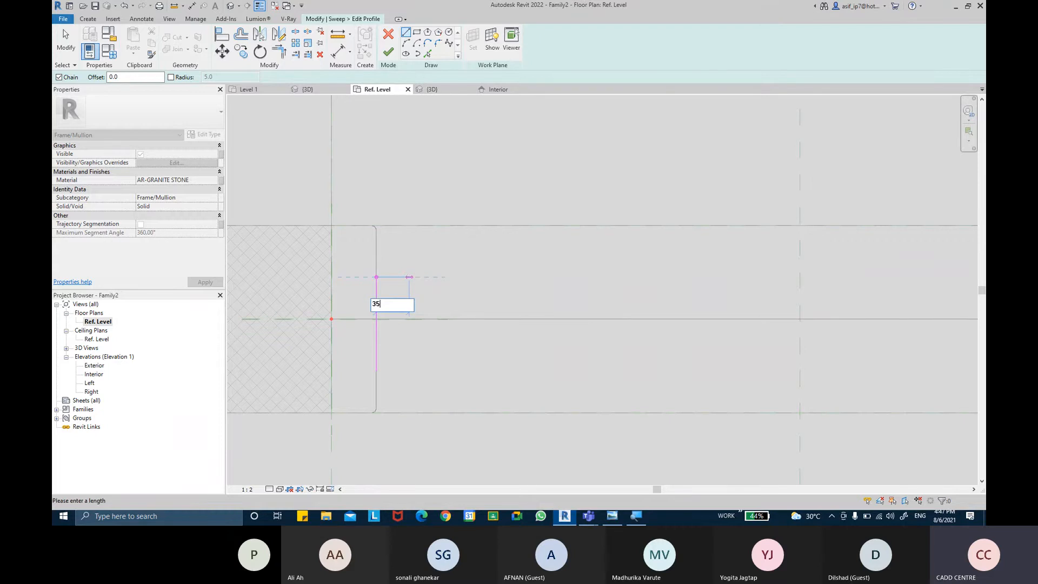
{"action": "key", "text": "Return"}
{"action": "scroll", "coordinate": [410, 282], "scroll_direction": "up", "scroll_amount": 2}
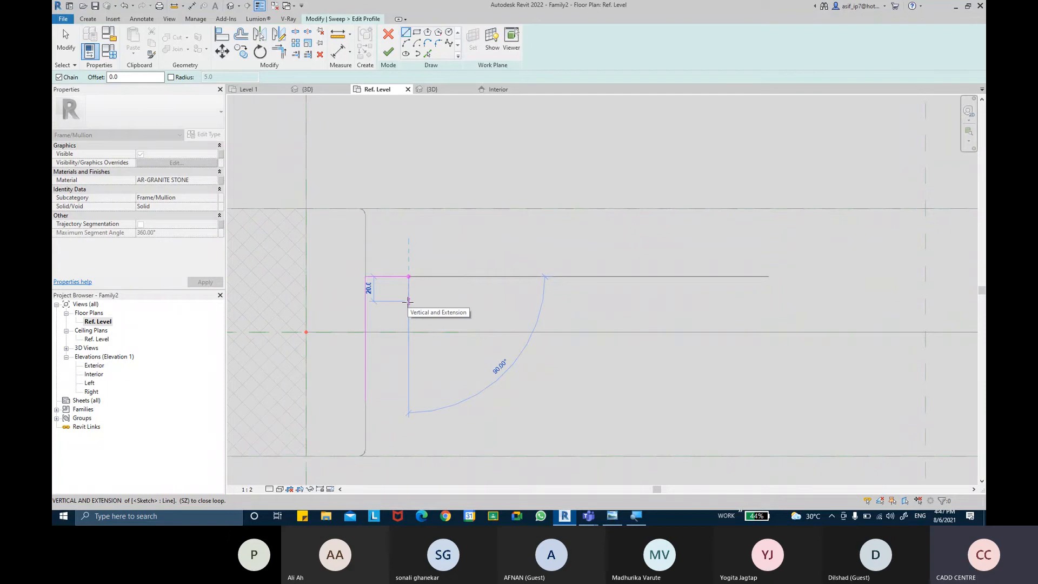
{"action": "key", "text": "Escape"}
{"action": "key", "text": "Escape"}
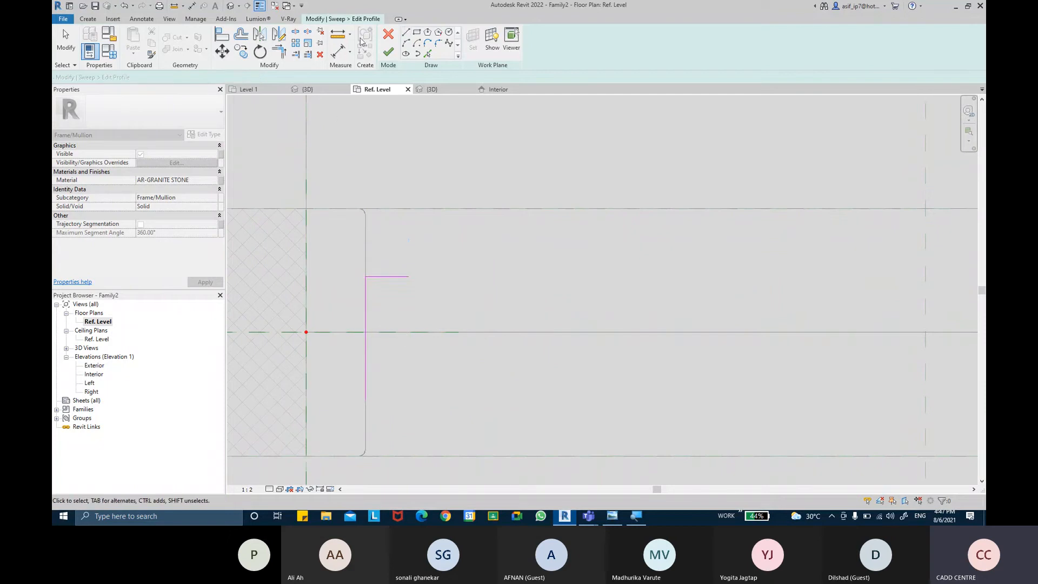
Step: Draw a 20 mm horizontal line on the wall's centre reference plane, beneath the 35 mm profile line
{"action": "left_click", "coordinate": [405, 32]}
{"action": "left_click", "coordinate": [409, 332]}
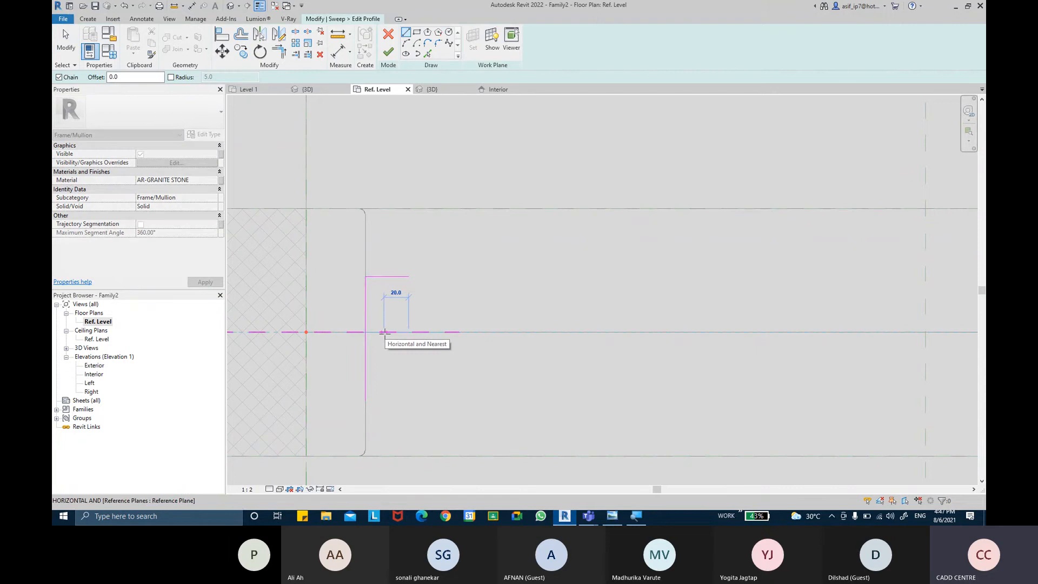
{"action": "left_click", "coordinate": [385, 332]}
{"action": "key", "text": "Escape"}
{"action": "key", "text": "Escape"}
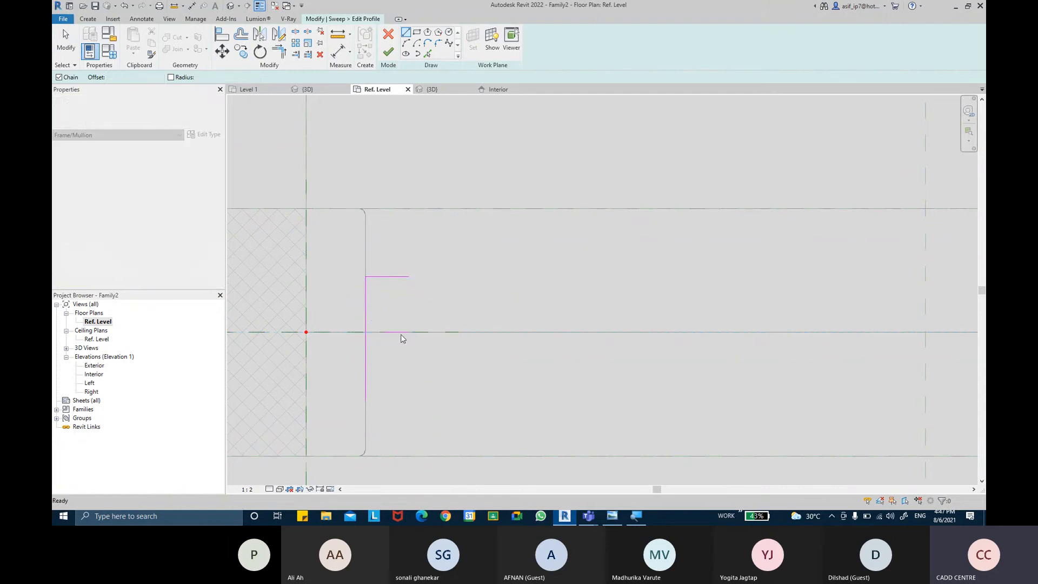
Step: Pick the wall's centre line to create profile lines offset 12 mm on both sides, and delete the short horizontal line between them
{"action": "left_click", "coordinate": [428, 54]}
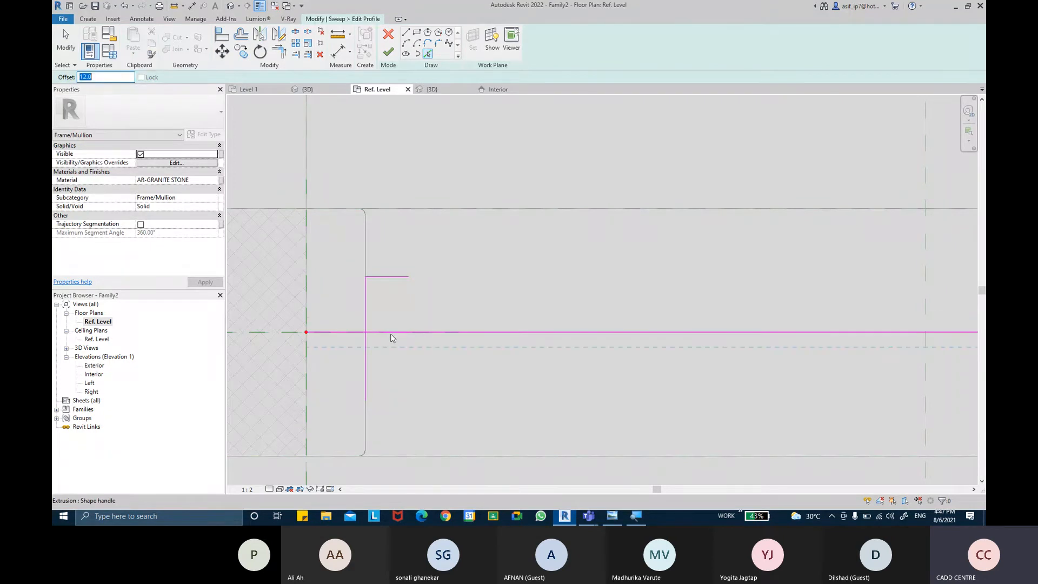
{"action": "scroll", "coordinate": [392, 291], "scroll_direction": "up", "scroll_amount": 2}
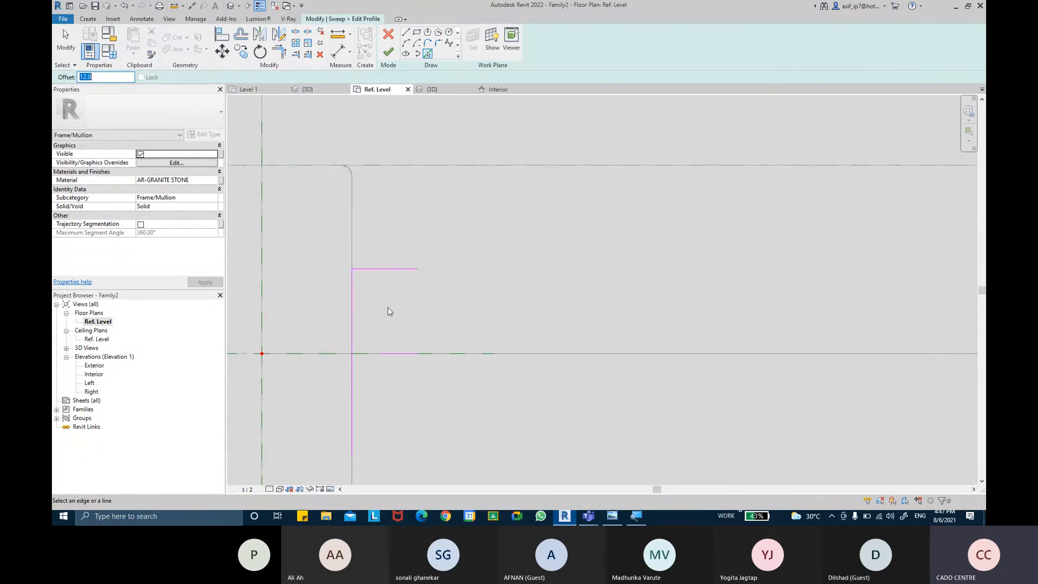
{"action": "left_click", "coordinate": [388, 354]}
{"action": "left_click", "coordinate": [393, 362]}
{"action": "key", "text": "Escape"}
{"action": "key", "text": "Escape"}
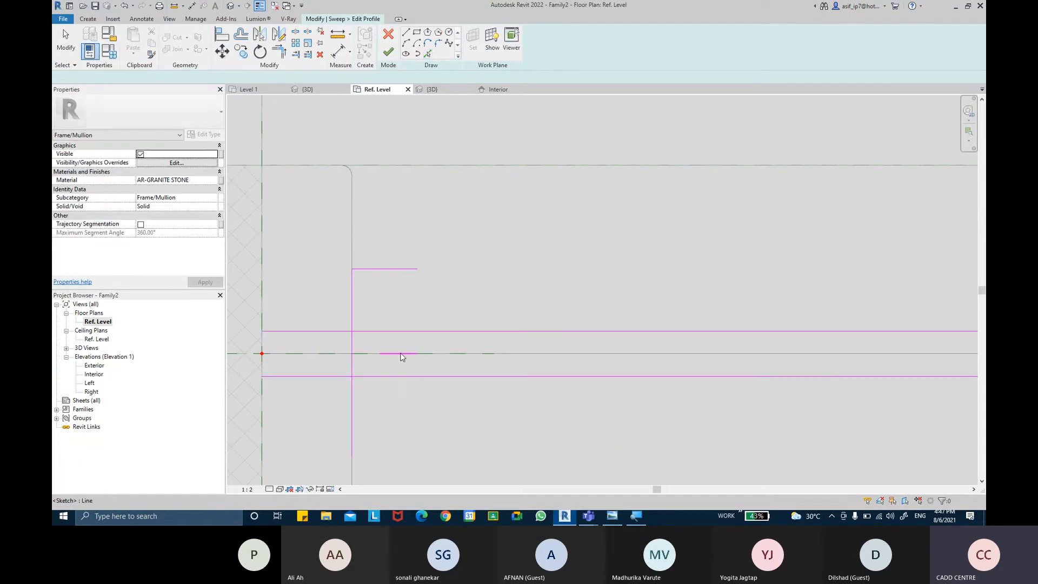
{"action": "left_click", "coordinate": [400, 355]}
{"action": "key", "text": "Escape"}
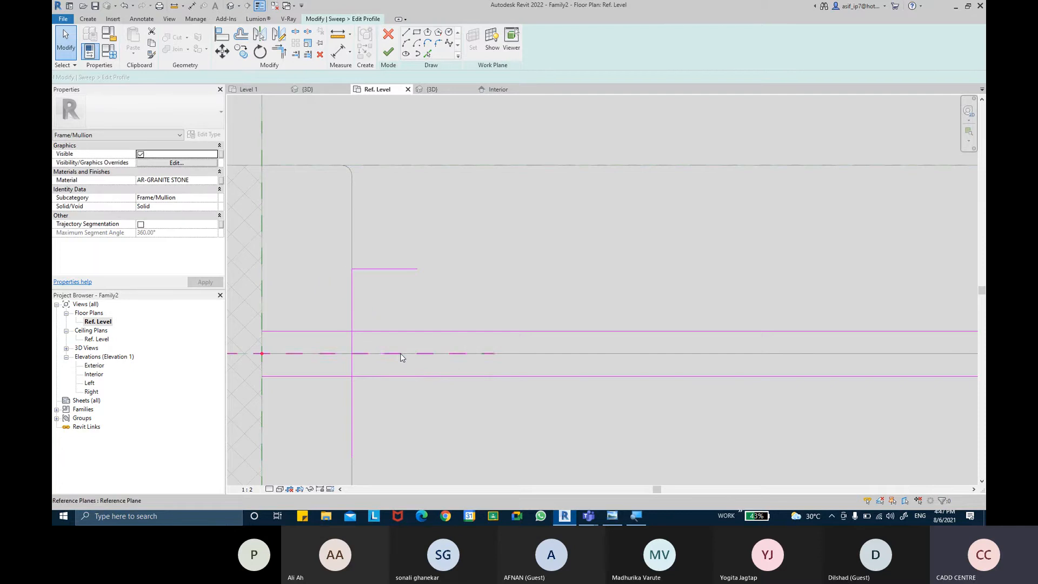
Step: Draw a vertical line from the upper offset line to the free end of the 35 mm line
{"action": "left_click", "coordinate": [405, 31]}
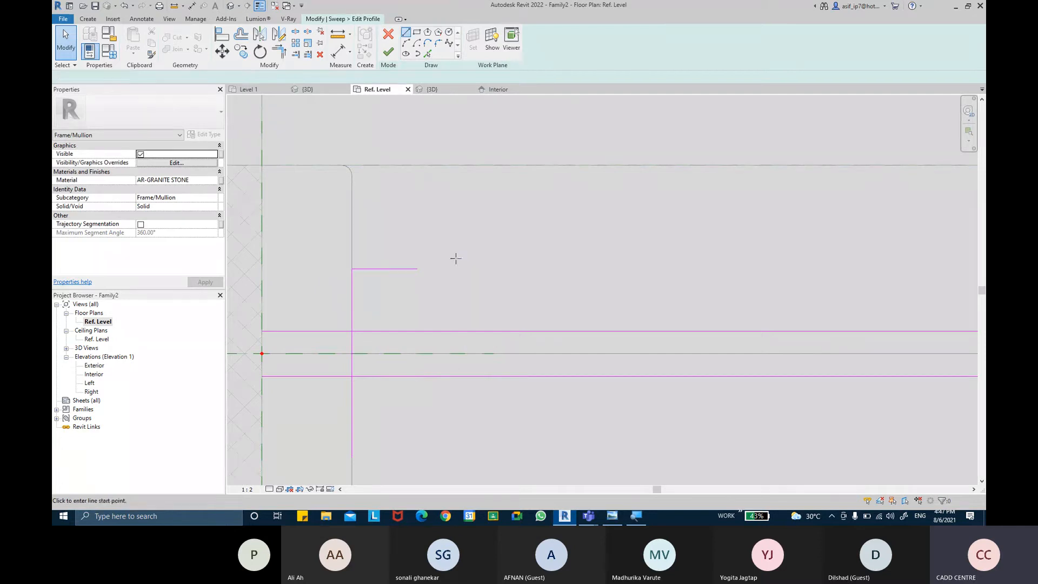
{"action": "left_click", "coordinate": [417, 331]}
{"action": "left_click", "coordinate": [418, 269]}
{"action": "key", "text": "Escape"}
{"action": "key", "text": "Escape"}
Step: Shorten the wall end of the upper offset line to just inside the profile, and delete the lower offset line
{"action": "left_click", "coordinate": [306, 331]}
{"action": "left_click_drag", "start_coordinate": [386, 333], "coordinate": [384, 331]}
{"action": "left_click", "coordinate": [491, 301]}
{"action": "middle_click_drag", "start_coordinate": [498, 292], "coordinate": [494, 289]}
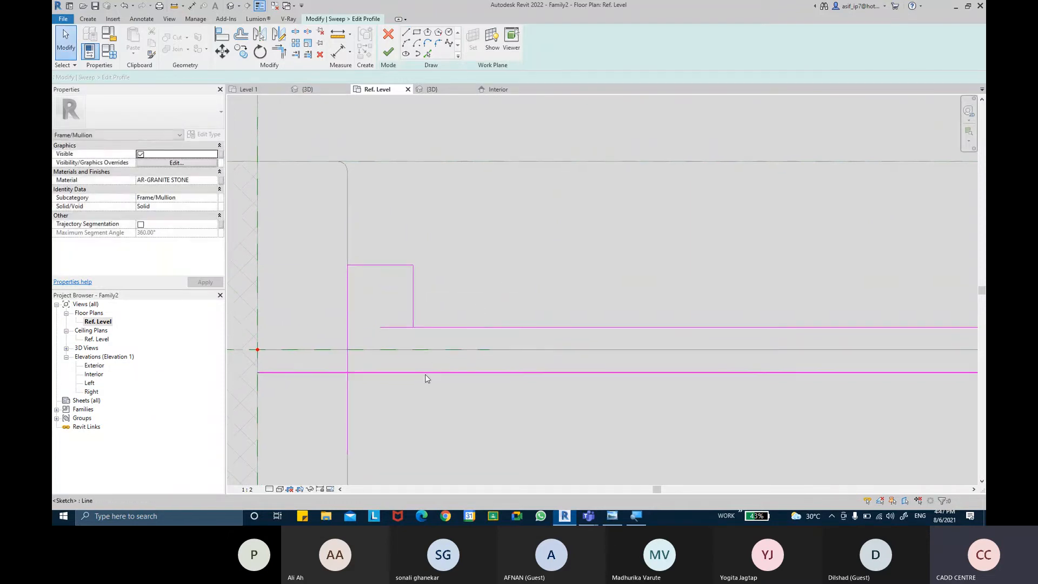
{"action": "left_click", "coordinate": [427, 373]}
{"action": "key", "text": "Delete"}
{"action": "scroll", "coordinate": [434, 400], "scroll_direction": "down", "scroll_amount": 2}
{"action": "middle_click_drag", "start_coordinate": [433, 409], "coordinate": [421, 342]}
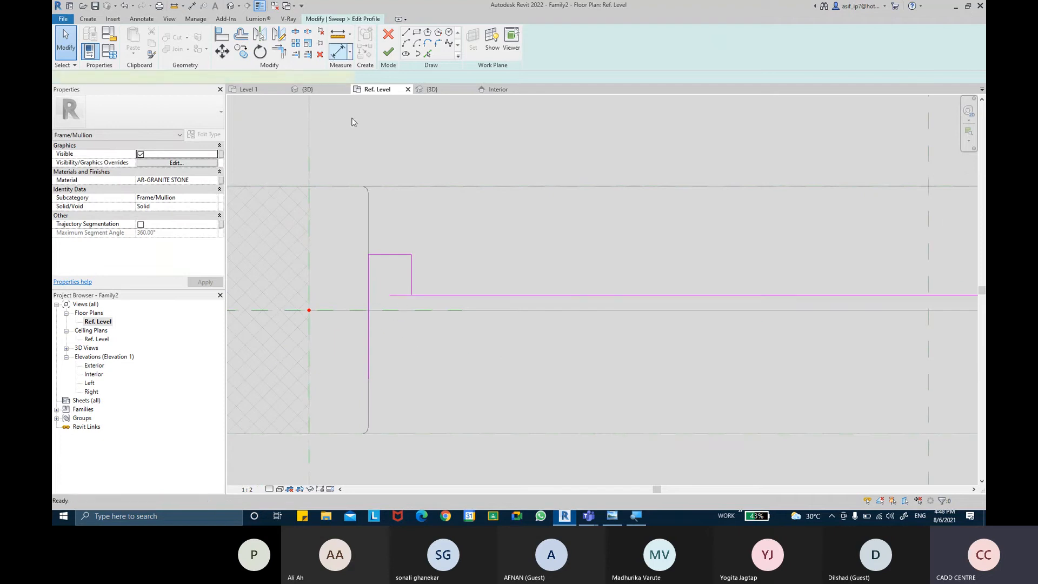
Step: Measure the distance between the centre line and the remaining offset line
{"action": "key", "text": "d"}
{"action": "key", "text": "i"}
{"action": "scroll", "coordinate": [396, 295], "scroll_direction": "up", "scroll_amount": 1}
{"action": "left_click", "coordinate": [403, 316]}
{"action": "left_click", "coordinate": [398, 296]}
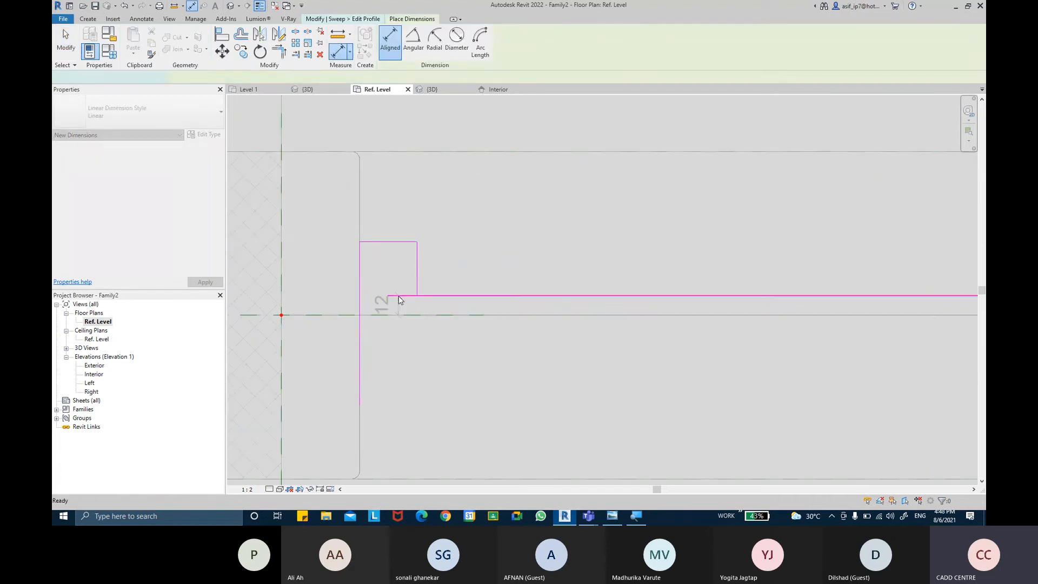
{"action": "key", "text": "Escape"}
{"action": "key", "text": "Escape"}
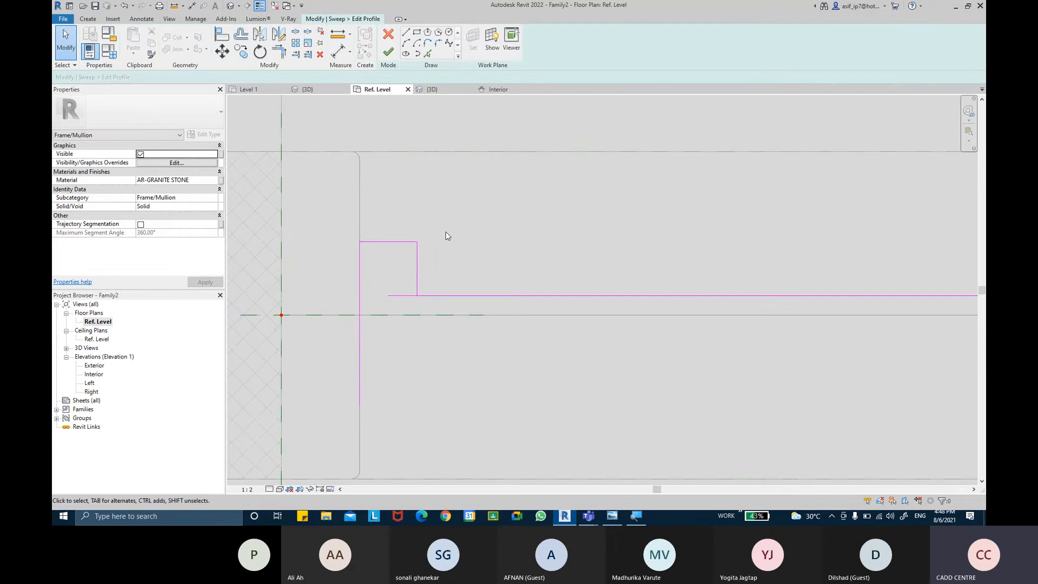
Step: Trim the offset line to a corner with the short vertical line, keeping the part inside the profile
{"action": "left_click", "coordinate": [279, 52]}
{"action": "left_click", "coordinate": [417, 265]}
{"action": "left_click", "coordinate": [412, 295]}
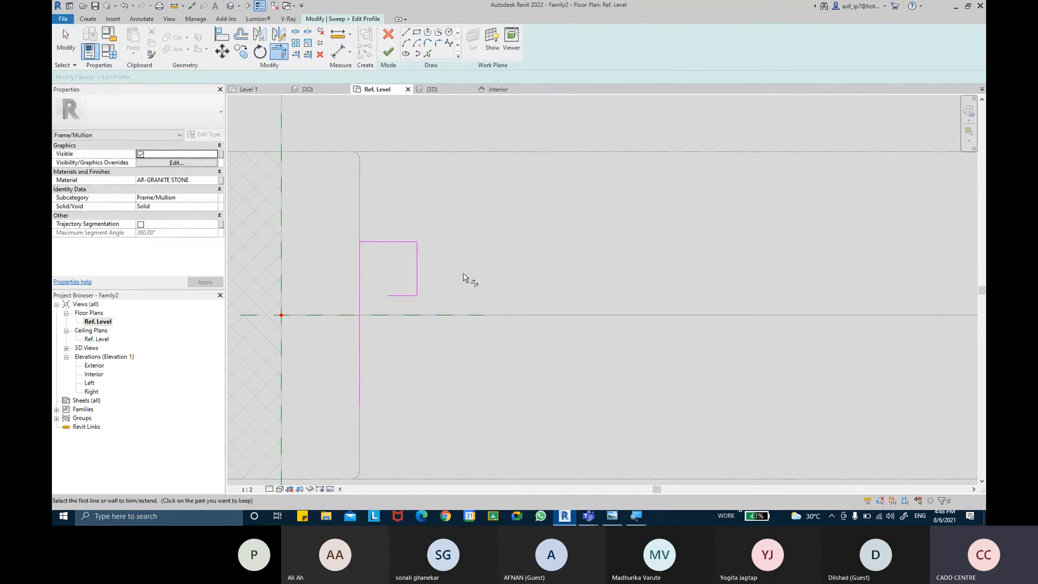
{"action": "key", "text": "Escape"}
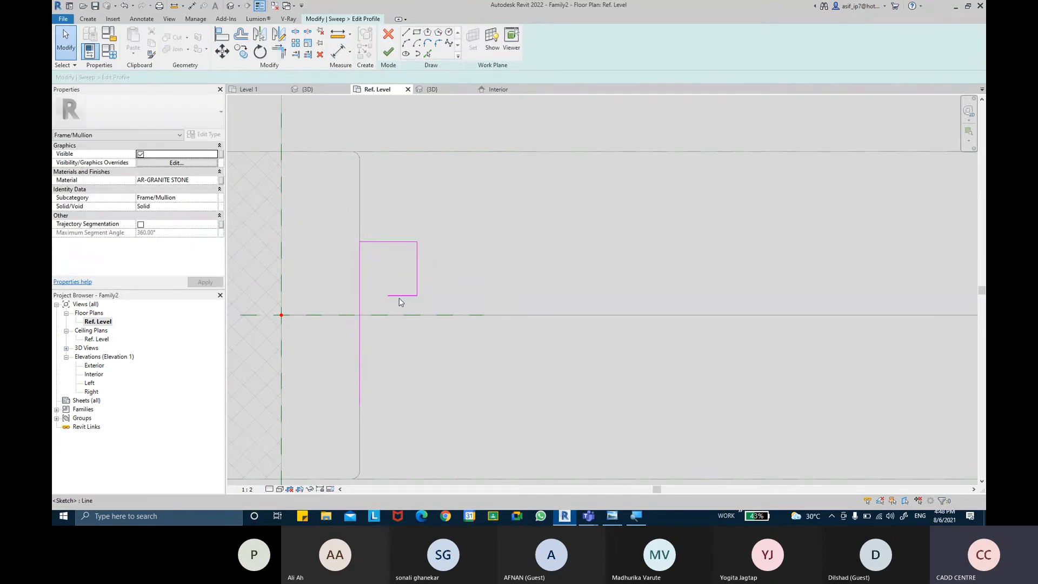
Step: Set the length of the trimmed horizontal line to 20 mm
{"action": "left_click", "coordinate": [398, 296]}
{"action": "left_click", "coordinate": [403, 332]}
{"action": "key", "text": "Return"}
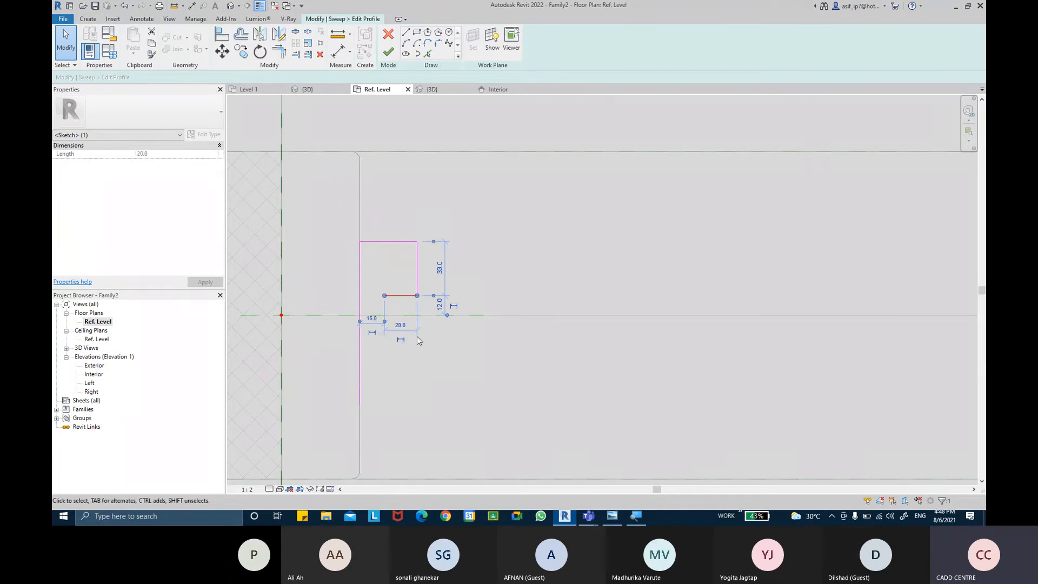
{"action": "left_click", "coordinate": [417, 337]}
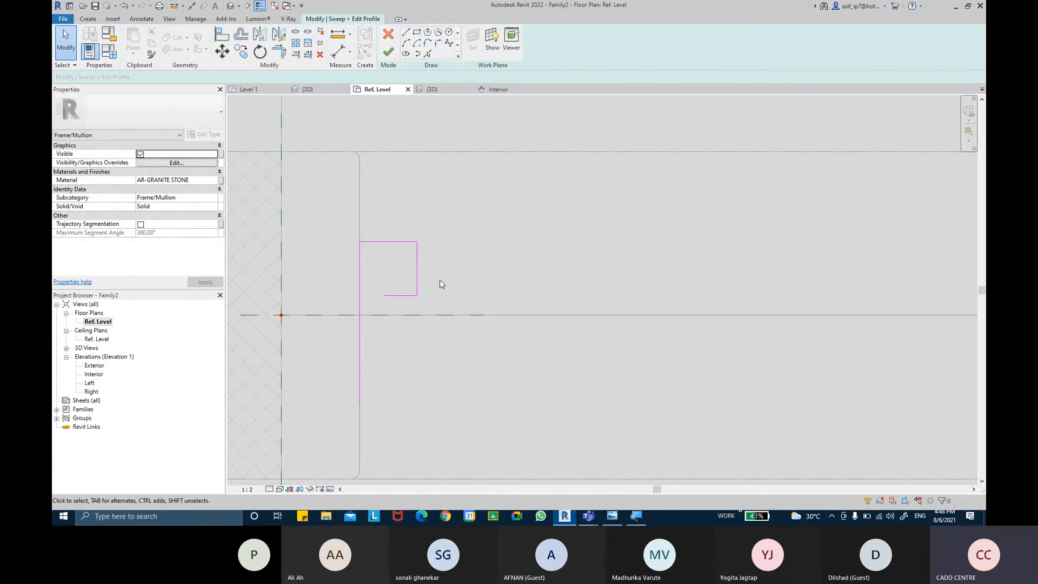
Step: Mirror the three lines of the upper profile leg about the centre reference plane, keeping the originals
{"action": "mouse_move", "coordinate": [431, 299]}
{"action": "left_mouse_down"}
{"action": "mouse_move", "coordinate": [384, 216]}
{"action": "mouse_move", "coordinate": [378, 162]}
{"action": "left_mouse_up"}
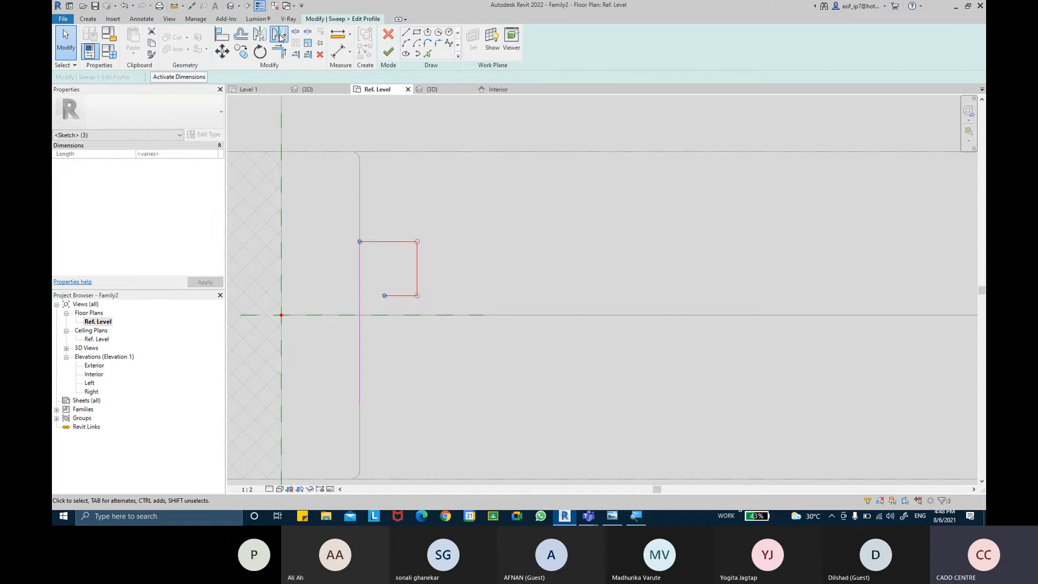
{"action": "key", "text": "m"}
{"action": "key", "text": "m"}
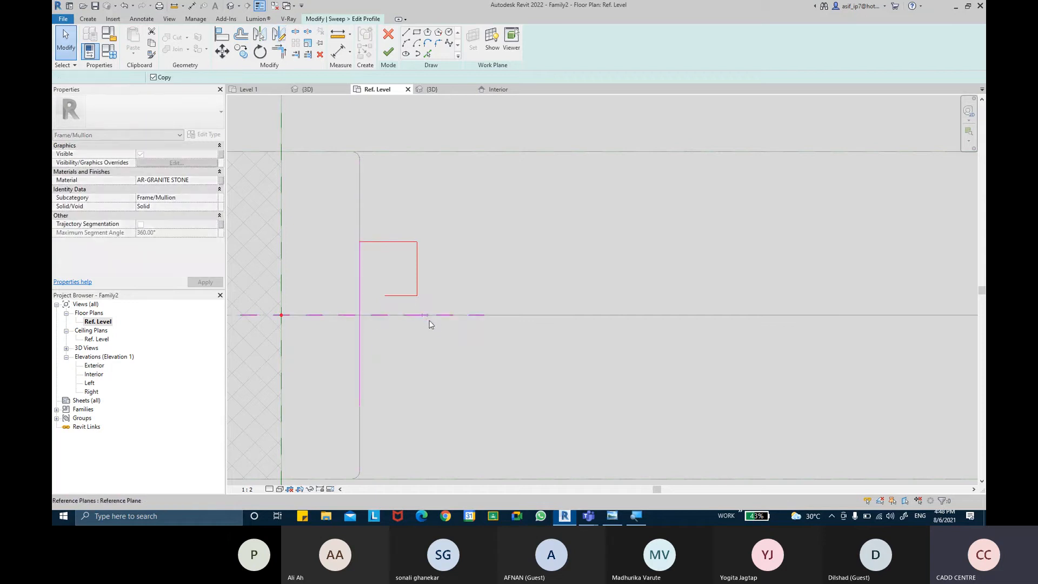
{"action": "left_click", "coordinate": [427, 316]}
{"action": "left_click", "coordinate": [487, 289]}
Step: Draw a vertical line joining the open ends of the two mirrored legs to form the profile's central notch
{"action": "left_click", "coordinate": [406, 33]}
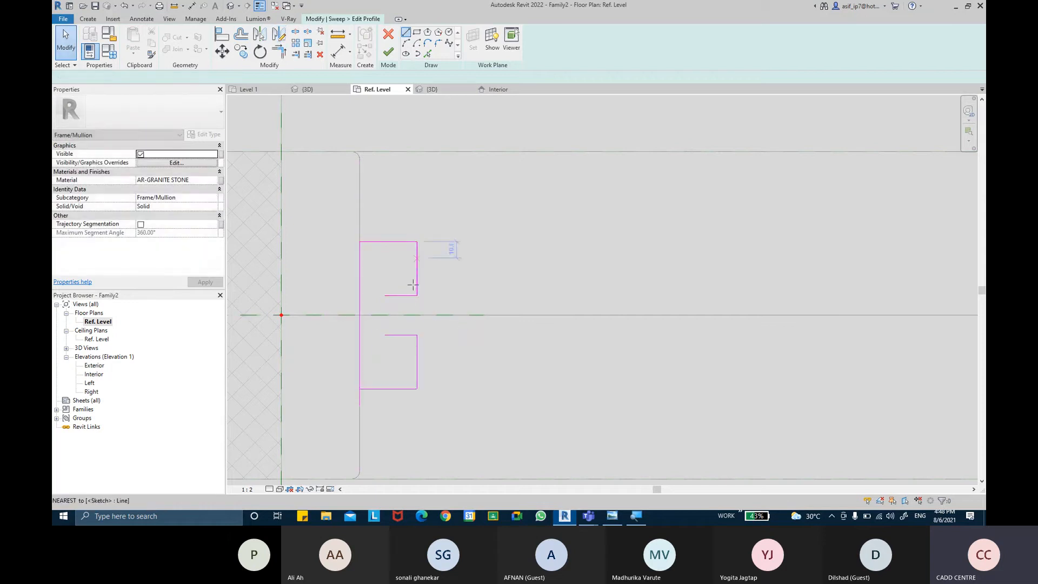
{"action": "left_click", "coordinate": [385, 336]}
{"action": "left_click", "coordinate": [384, 296]}
{"action": "key", "text": "Escape"}
{"action": "key", "text": "Escape"}
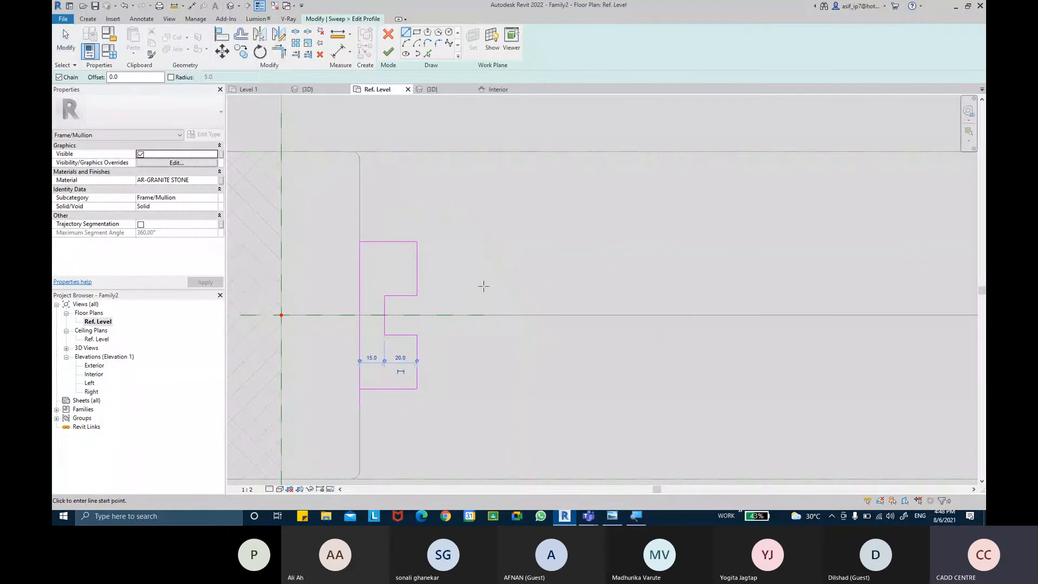
Step: Try to align the profile with the reference plane at the wall end of the opening
{"action": "middle_click_drag", "start_coordinate": [478, 284], "coordinate": [462, 269]}
{"action": "scroll", "coordinate": [462, 268], "scroll_direction": "down", "scroll_amount": 2}
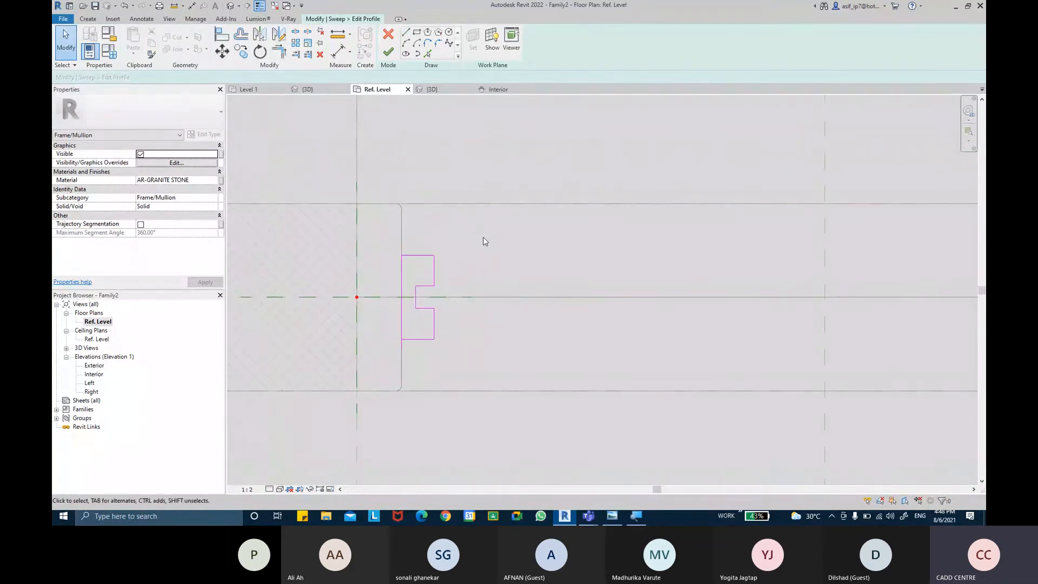
{"action": "left_click", "coordinate": [221, 34]}
{"action": "scroll", "coordinate": [341, 165], "scroll_direction": "down", "scroll_amount": 2}
{"action": "middle_click_drag", "start_coordinate": [319, 167], "coordinate": [341, 188]}
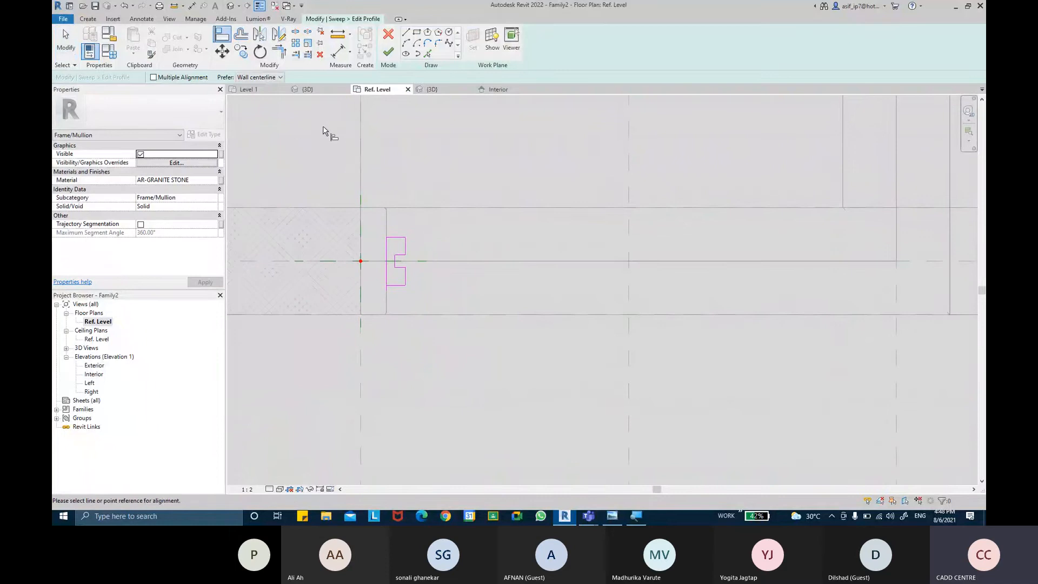
{"action": "left_click", "coordinate": [362, 244]}
{"action": "middle_click_drag", "start_coordinate": [363, 244], "coordinate": [382, 289]}
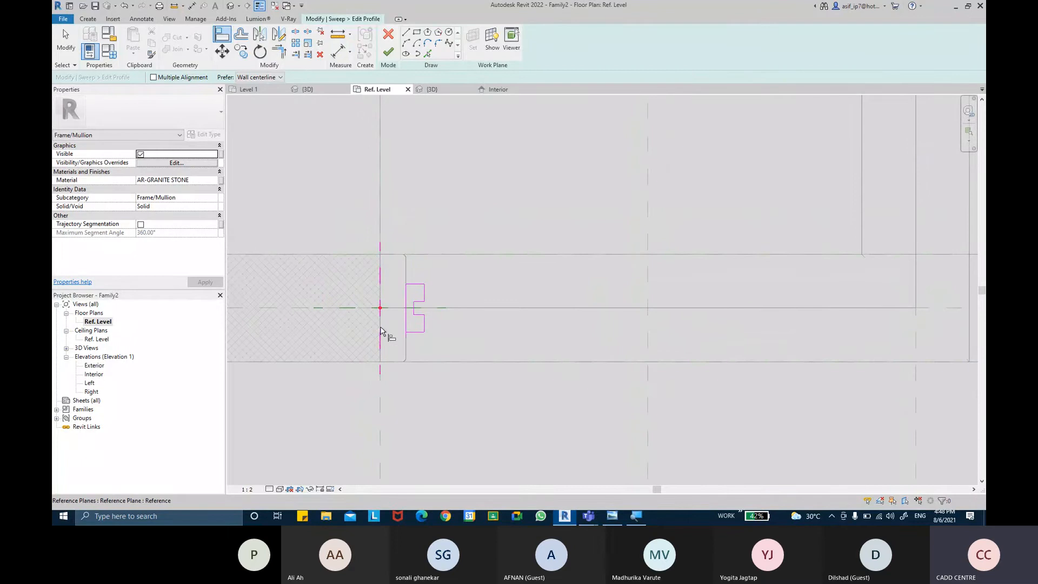
{"action": "key", "text": "Escape"}
{"action": "key", "text": "Escape"}
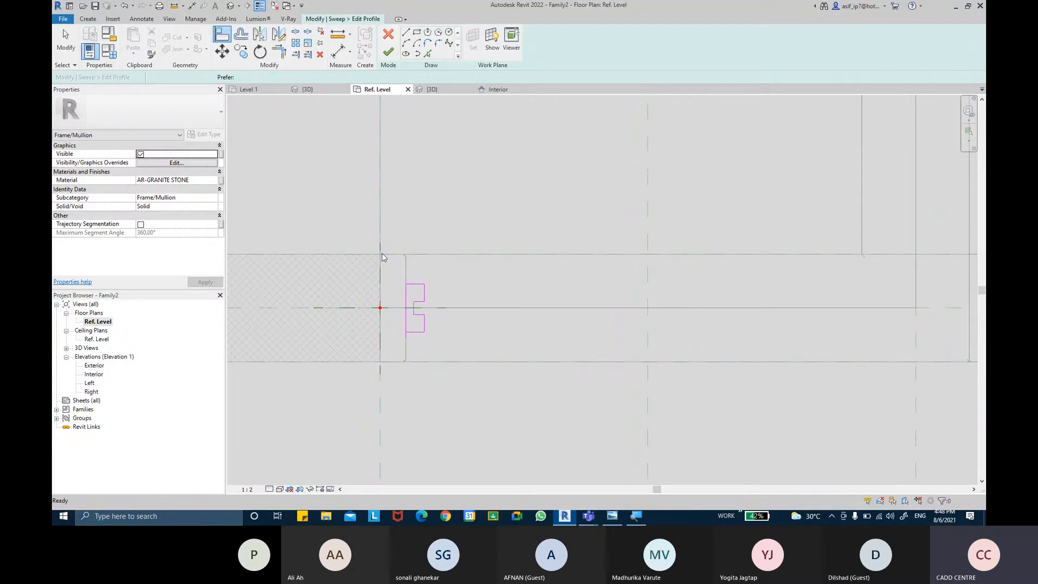
Step: Try to dimension from the reference plane at the wall end to the profile's long vertical line
{"action": "left_click", "coordinate": [338, 51]}
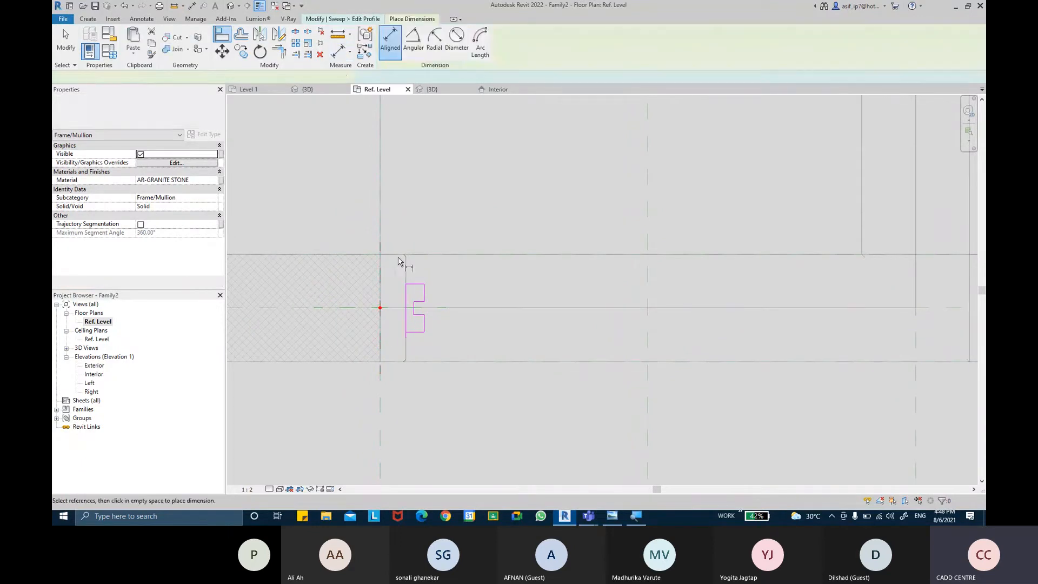
{"action": "key", "text": "Tab"}
{"action": "left_click", "coordinate": [383, 289]}
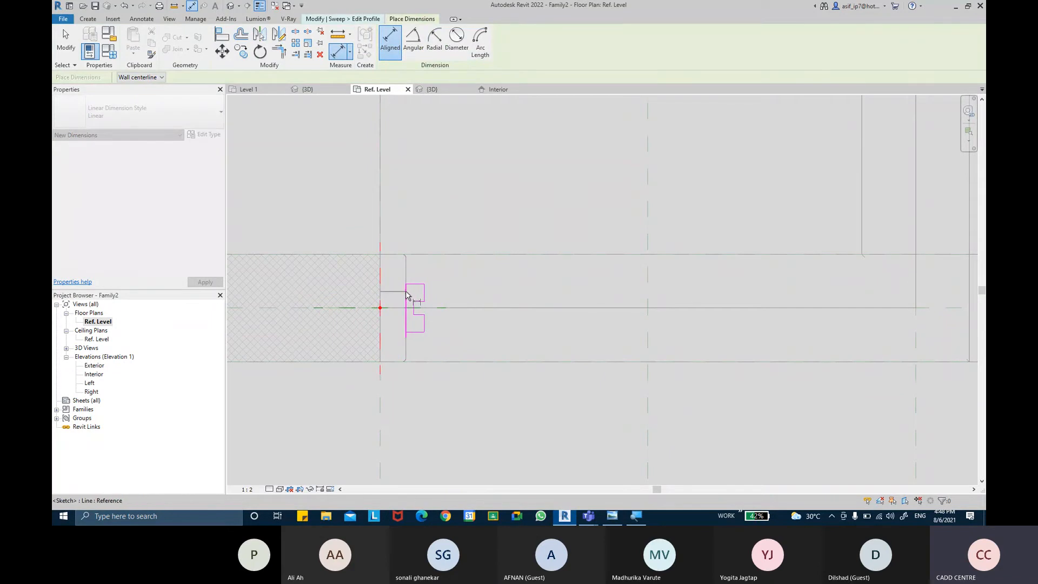
{"action": "key", "text": "Tab"}
{"action": "scroll", "coordinate": [406, 292], "scroll_direction": "up", "scroll_amount": 5}
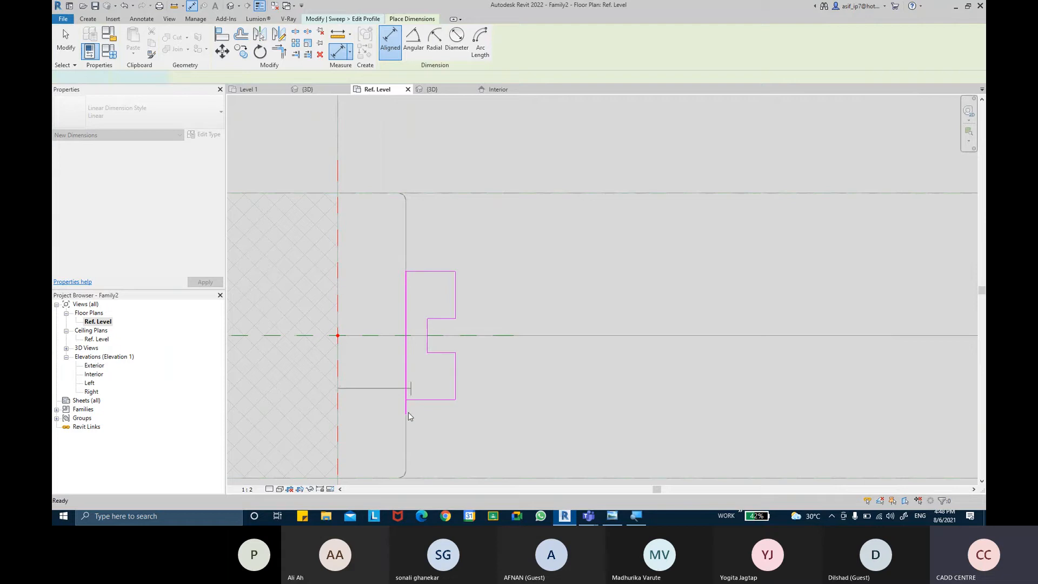
{"action": "key", "text": "Escape"}
{"action": "key", "text": "Escape"}
{"action": "scroll", "coordinate": [405, 433], "scroll_direction": "down", "scroll_amount": 2}
{"action": "middle_click_drag", "start_coordinate": [404, 459], "coordinate": [401, 332]}
{"action": "scroll", "coordinate": [413, 287], "scroll_direction": "up", "scroll_amount": 4}
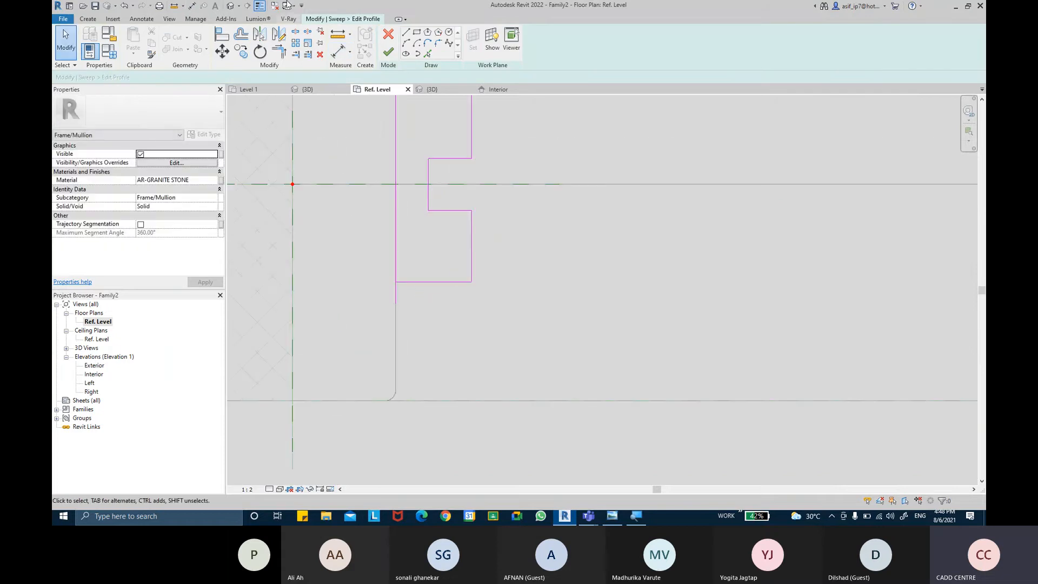
Step: Trim the profile's long vertical line to meet its lower horizontal line in a closed corner
{"action": "left_click", "coordinate": [278, 51]}
{"action": "scroll", "coordinate": [412, 227], "scroll_direction": "down", "scroll_amount": 2}
{"action": "middle_click_drag", "start_coordinate": [412, 226], "coordinate": [414, 299]}
{"action": "key", "text": "Escape"}
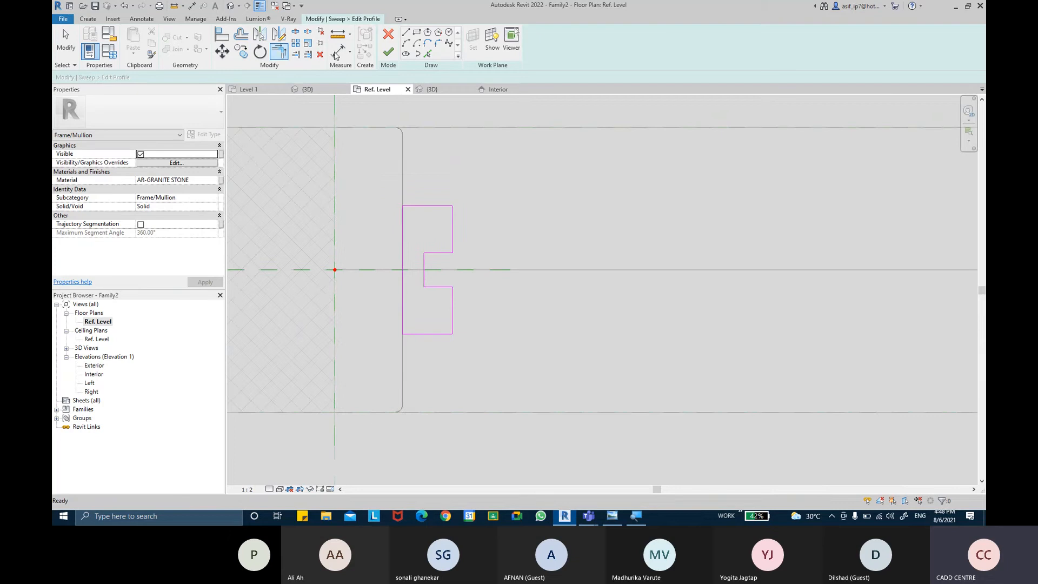
Step: Dimension from the reference plane at the wall end to the profile's long vertical line
{"action": "key", "text": "d"}
{"action": "key", "text": "i"}
{"action": "left_click", "coordinate": [335, 237]}
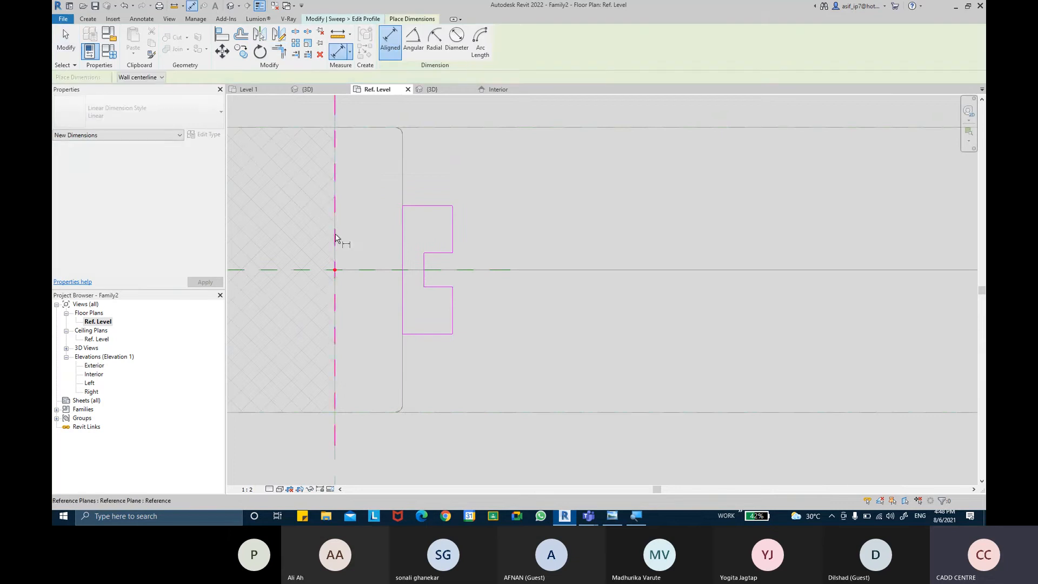
{"action": "left_click", "coordinate": [401, 229]}
{"action": "scroll", "coordinate": [403, 214], "scroll_direction": "down", "scroll_amount": 2}
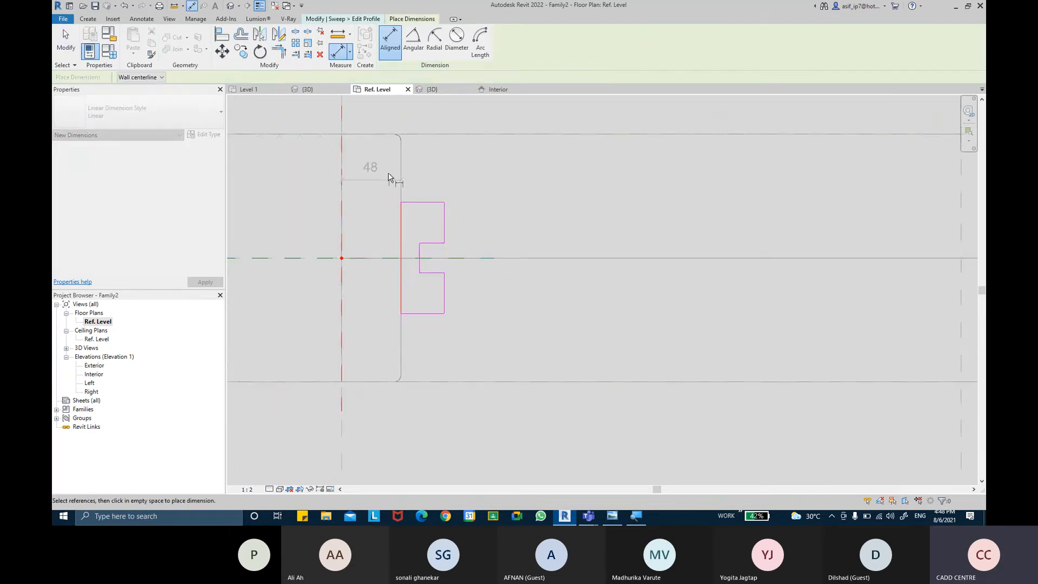
{"action": "left_click", "coordinate": [405, 185]}
{"action": "key", "text": "Escape"}
{"action": "key", "text": "Escape"}
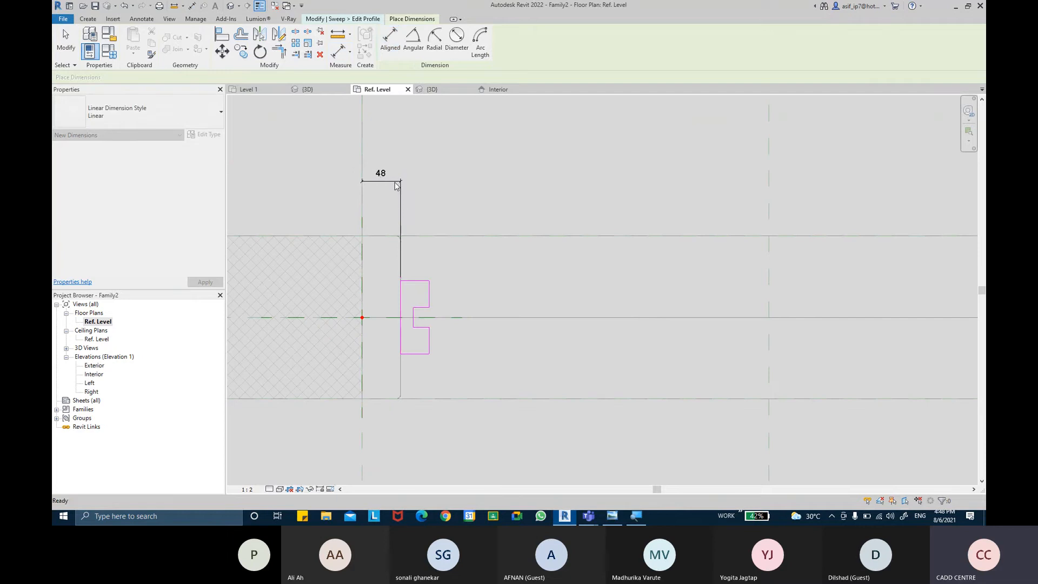
Step: Label the dimension between the wall-end reference plane and the profile with the existing GRANITE THICKNESS parameter
{"action": "left_click", "coordinate": [397, 182]}
{"action": "left_click", "coordinate": [427, 41]}
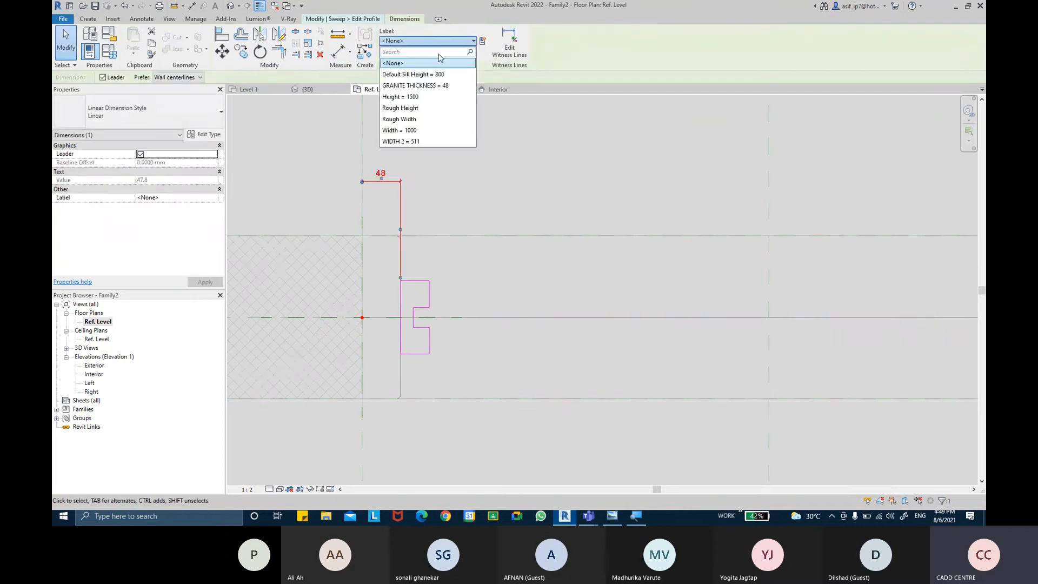
{"action": "left_click", "coordinate": [441, 86]}
{"action": "left_click", "coordinate": [517, 192]}
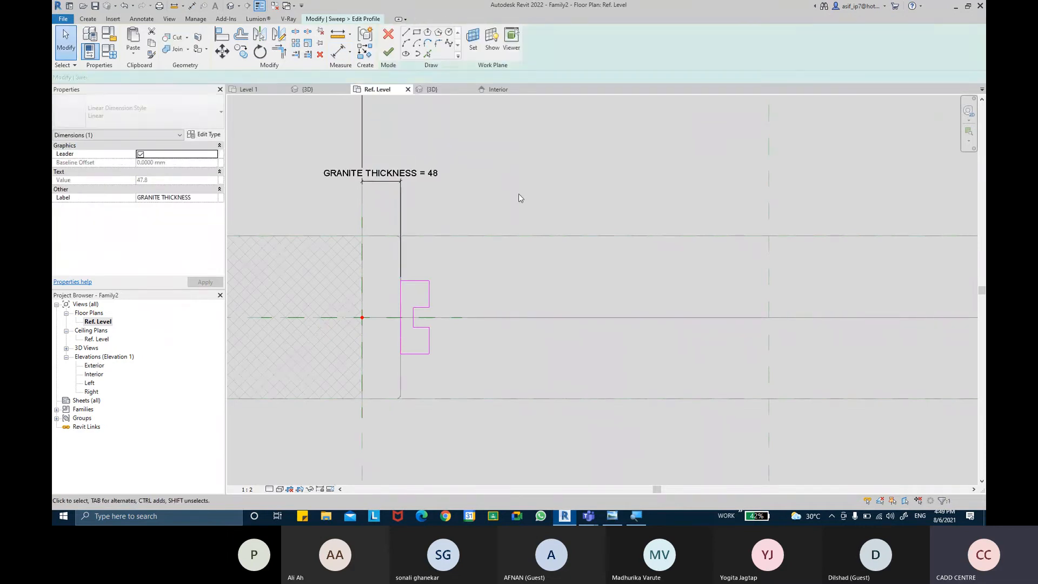
Step: Dimension the width of the profile's upper leg from the long vertical line to its outer edge, placing it above the profile
{"action": "left_click", "coordinate": [338, 51]}
{"action": "scroll", "coordinate": [399, 297], "scroll_direction": "up", "scroll_amount": 1}
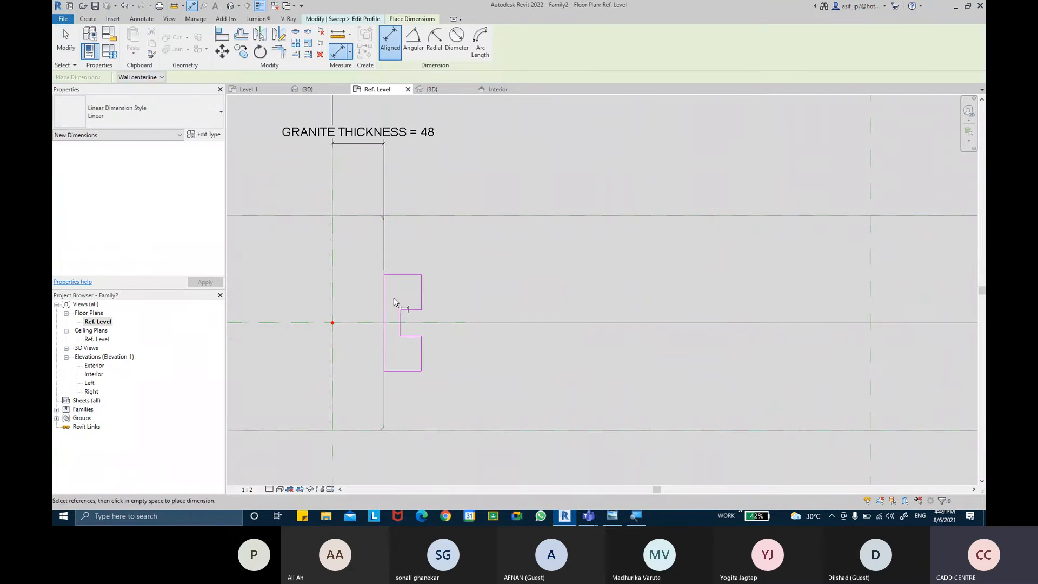
{"action": "left_click", "coordinate": [386, 294]}
{"action": "left_click", "coordinate": [423, 296]}
{"action": "left_click", "coordinate": [428, 245]}
{"action": "middle_click_drag", "start_coordinate": [465, 278], "coordinate": [454, 270]}
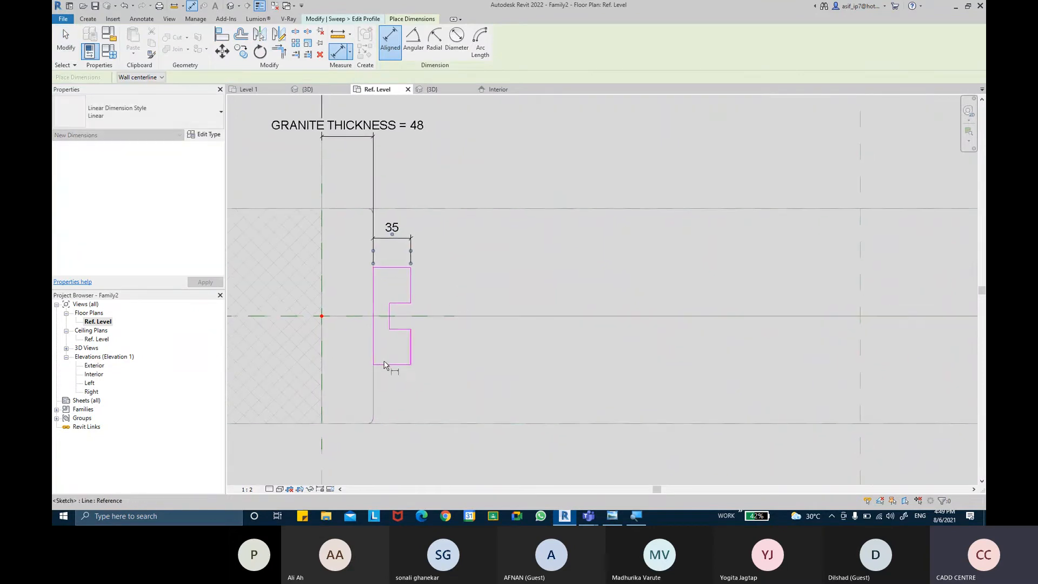
Step: Dimension the width of the profile's lower leg, placing it below the profile
{"action": "key", "text": "Tab"}
{"action": "left_click", "coordinate": [373, 356]}
{"action": "left_click", "coordinate": [411, 359]}
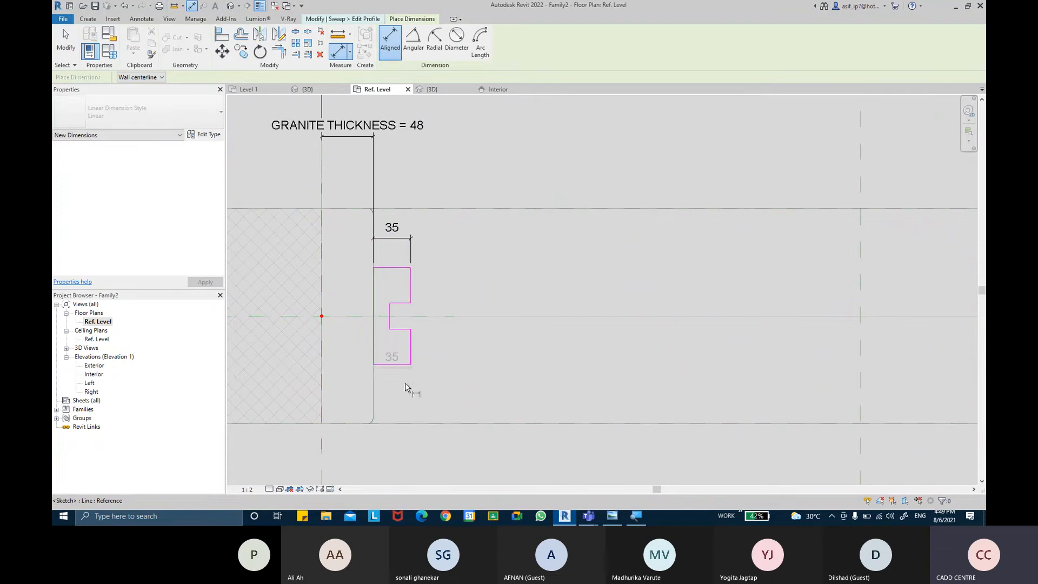
{"action": "left_click", "coordinate": [399, 401]}
Step: Dimension both notch edges to the centre reference plane in one string and constrain the two segments to be equal
{"action": "scroll", "coordinate": [430, 337], "scroll_direction": "up", "scroll_amount": 1}
{"action": "scroll", "coordinate": [401, 331], "scroll_direction": "up", "scroll_amount": 1}
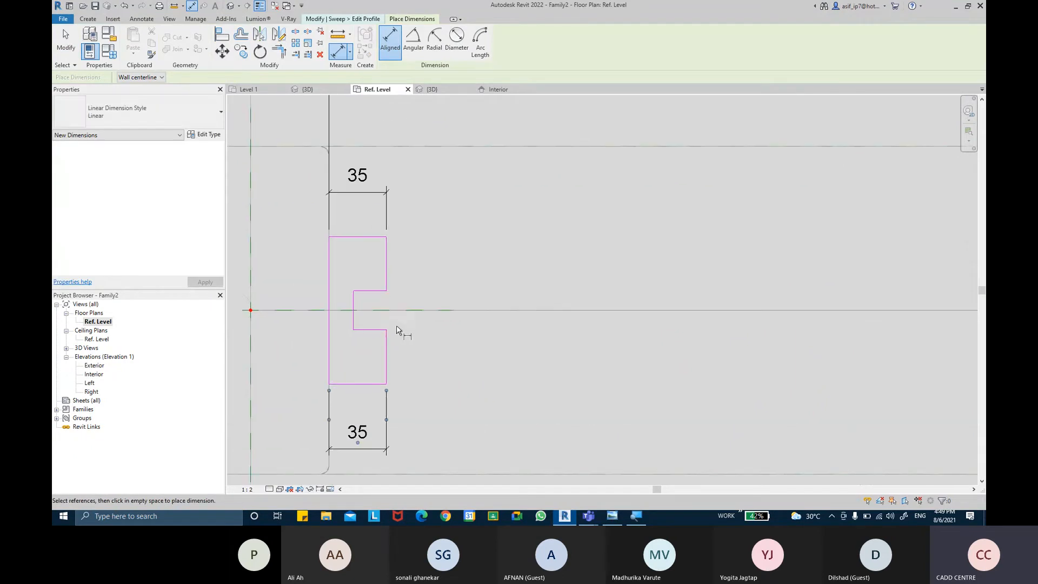
{"action": "left_click", "coordinate": [375, 331]}
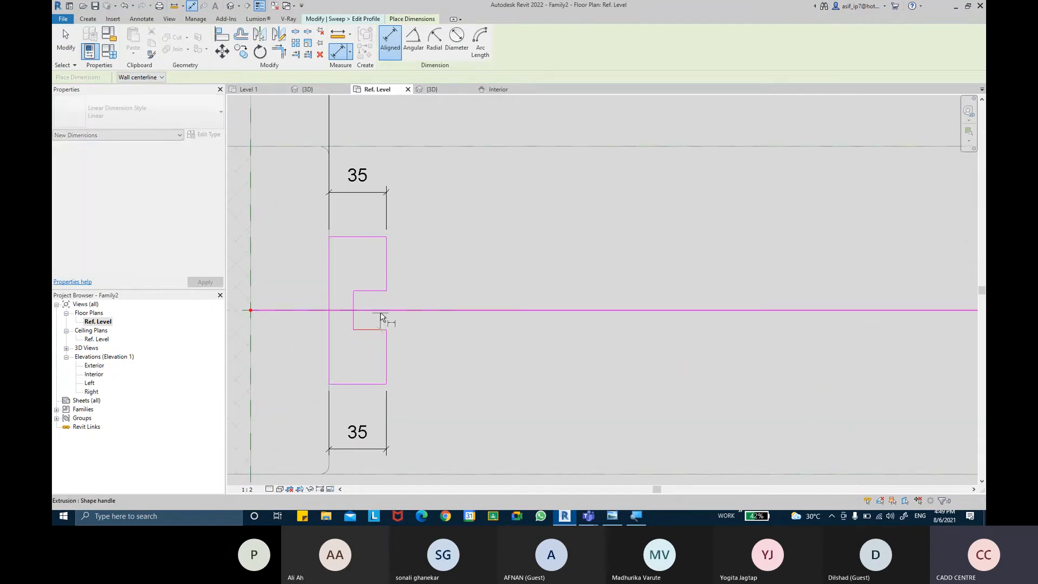
{"action": "left_click", "coordinate": [381, 313]}
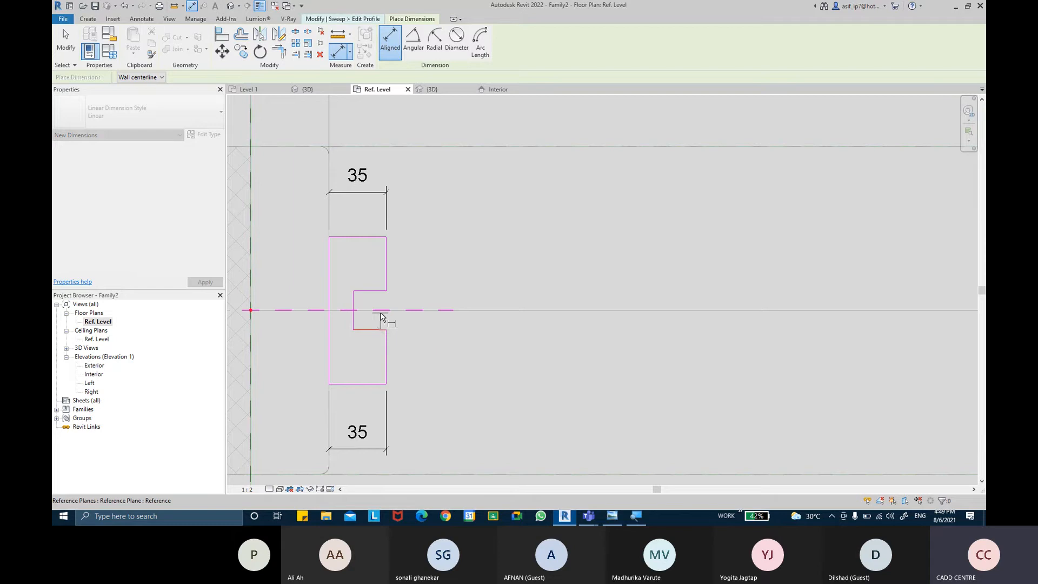
{"action": "left_click", "coordinate": [376, 292]}
{"action": "left_click", "coordinate": [493, 250]}
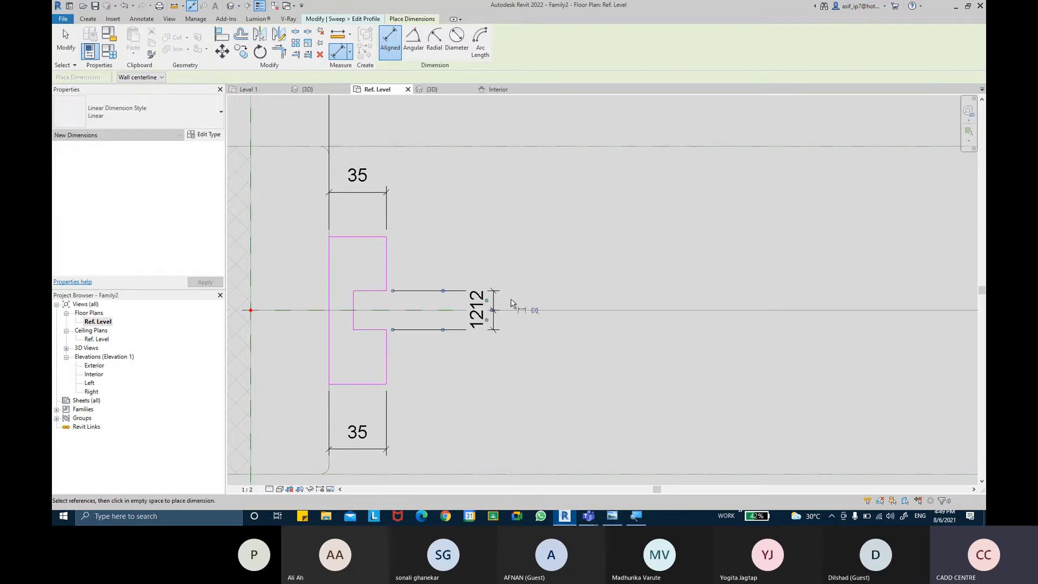
{"action": "left_click", "coordinate": [534, 311]}
Step: Add an overall dimension across the notch opening, outside the equality dimension
{"action": "left_click", "coordinate": [375, 331]}
{"action": "left_click", "coordinate": [371, 293]}
{"action": "left_click", "coordinate": [536, 250]}
{"action": "key", "text": "Escape"}
{"action": "key", "text": "Escape"}
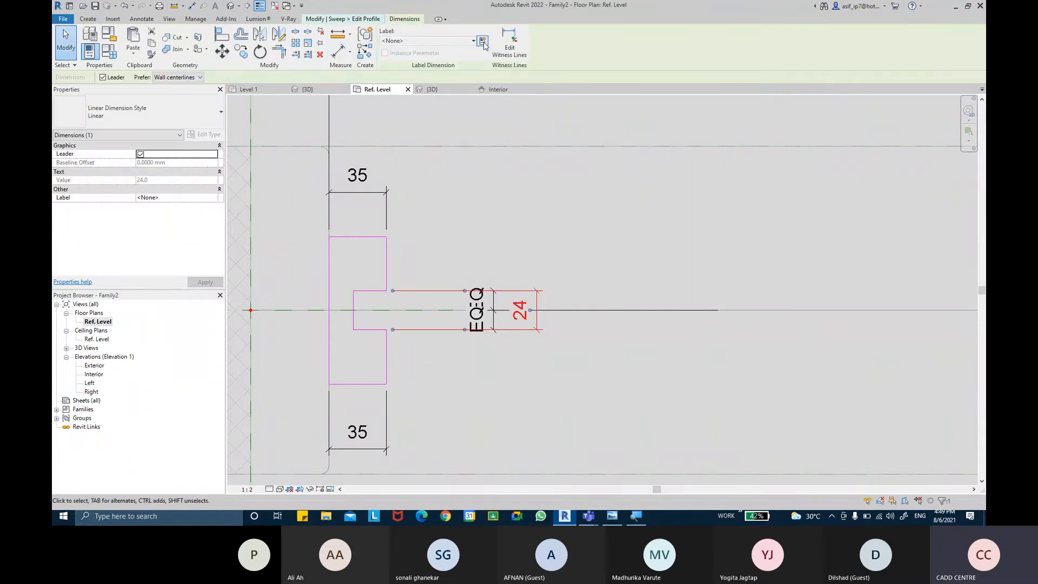
Step: Label the overall notch dimension with a new family type parameter named GLASS THICKNESS
{"action": "left_click", "coordinate": [482, 41]}
{"action": "type", "text": "GLASS THI"}
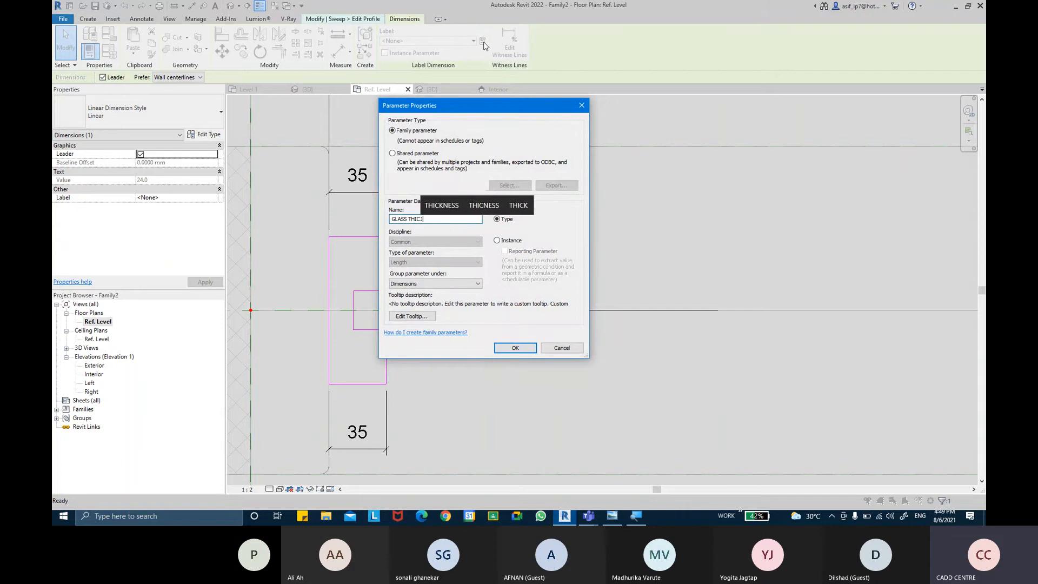
{"action": "type", "text": "CKNEWS"}
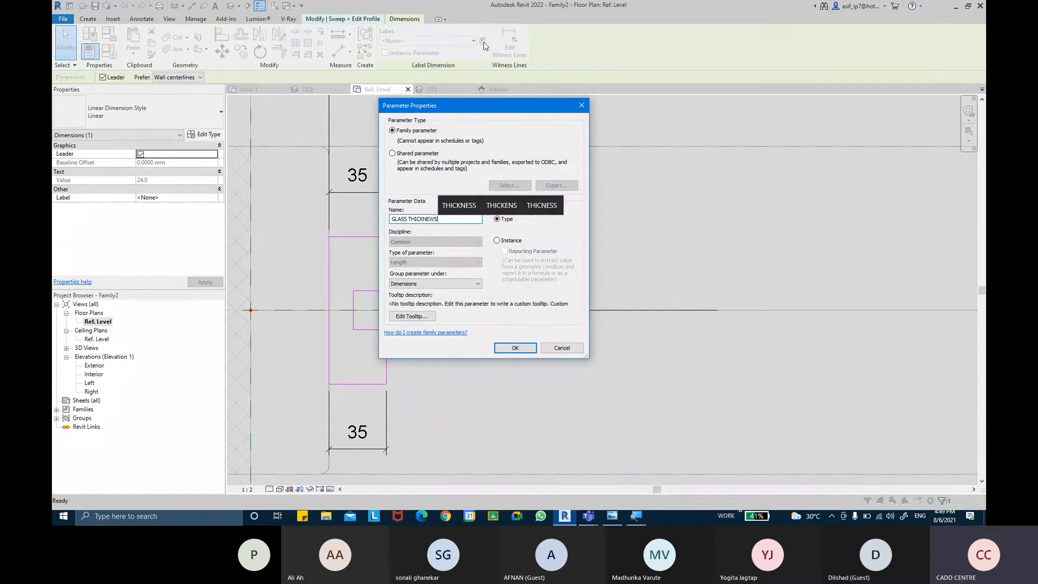
{"action": "key", "text": "BackSpace"}
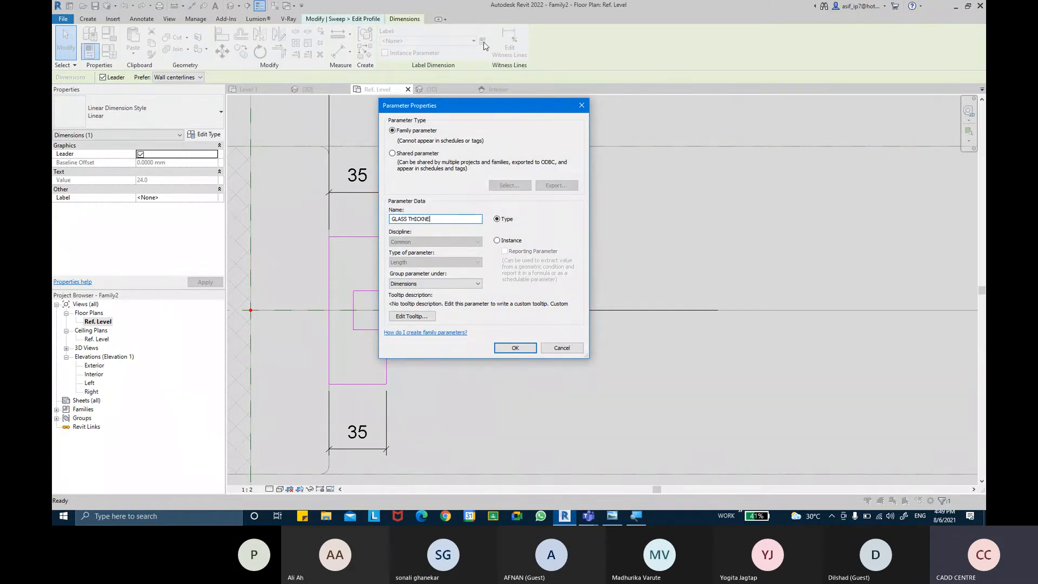
{"action": "type", "text": "SS"}
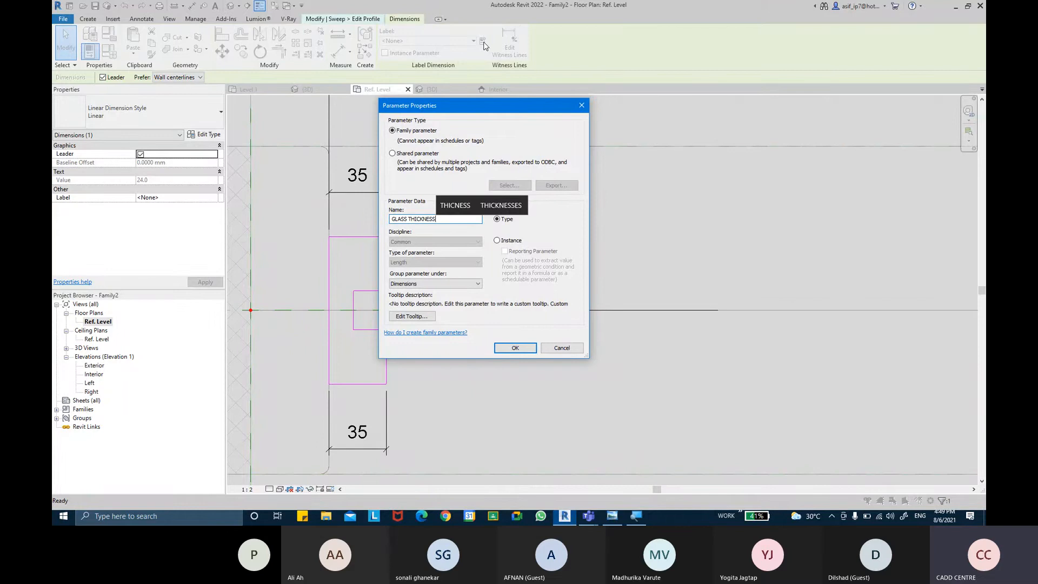
{"action": "key", "text": "Return"}
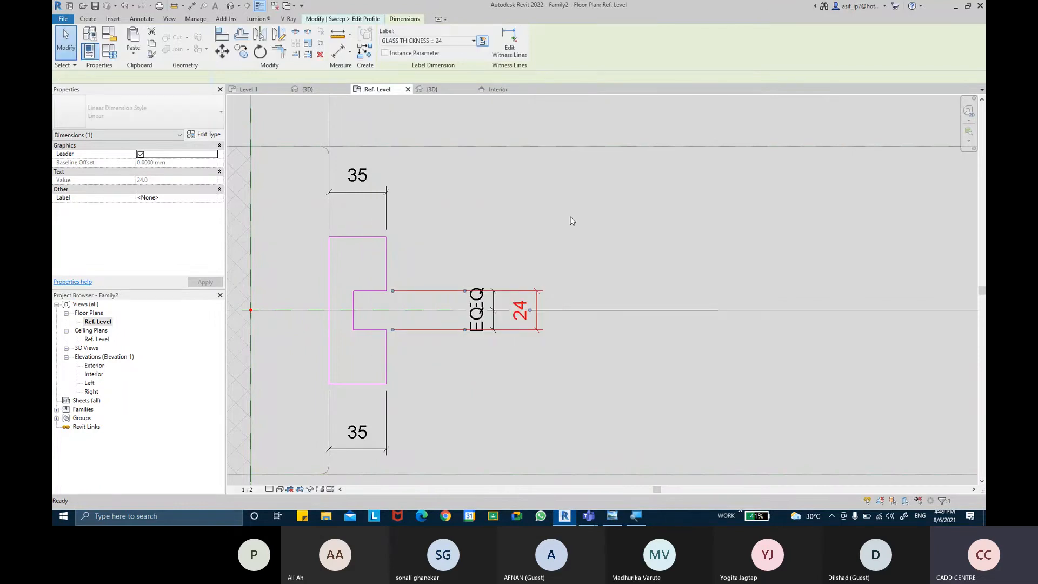
{"action": "left_click", "coordinate": [582, 274]}
Step: Label both leg width dimensions with a new family type parameter named CHANNEL WIDTH
{"action": "scroll", "coordinate": [570, 274], "scroll_direction": "down", "scroll_amount": 3}
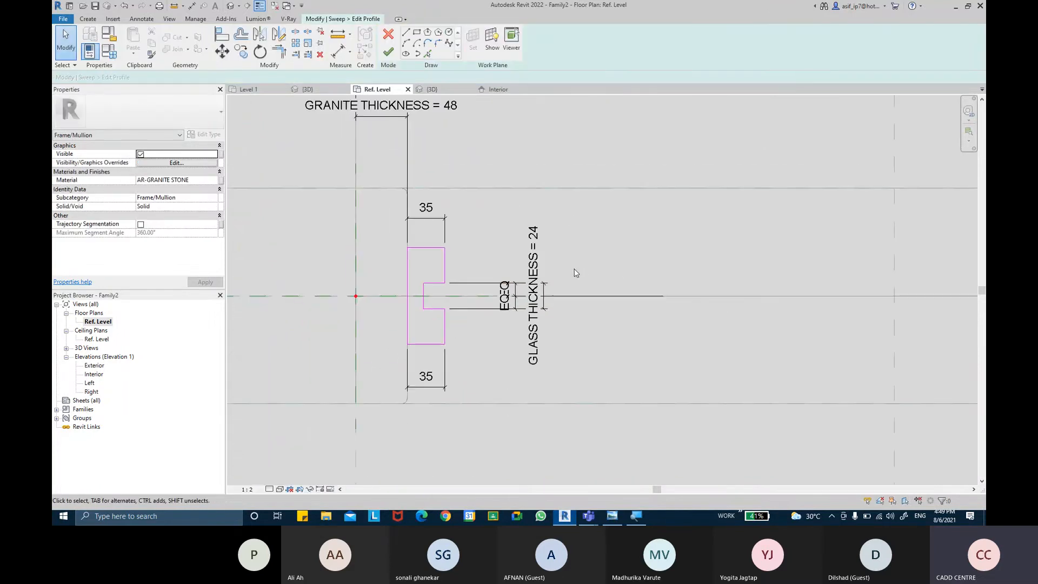
{"action": "middle_click_drag", "start_coordinate": [562, 274], "coordinate": [533, 285]}
{"action": "scroll", "coordinate": [542, 286], "scroll_direction": "down", "scroll_amount": 2}
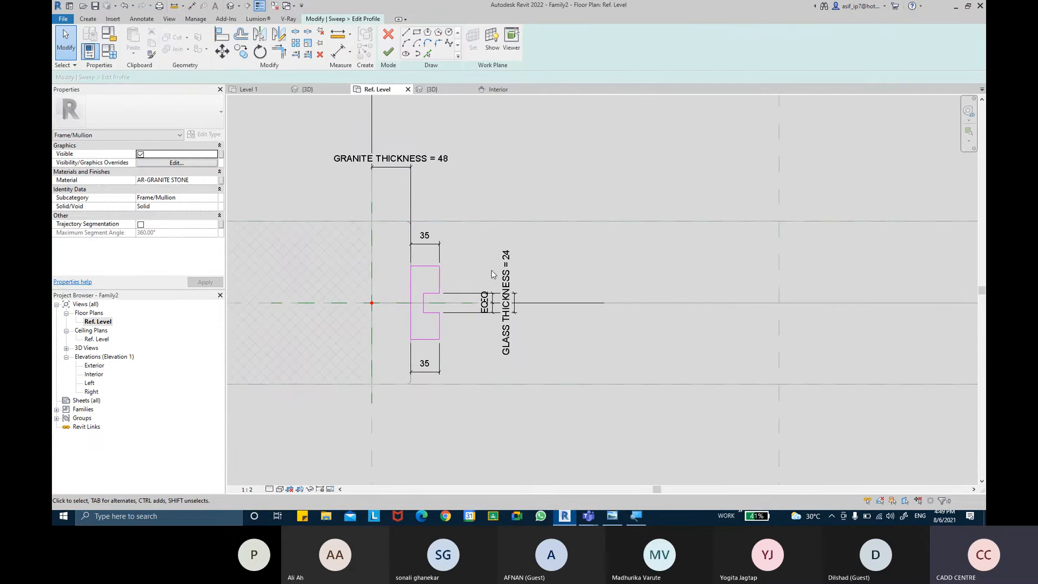
{"action": "left_click", "coordinate": [445, 258]}
{"action": "left_click", "coordinate": [433, 371], "text": "ctrl"}
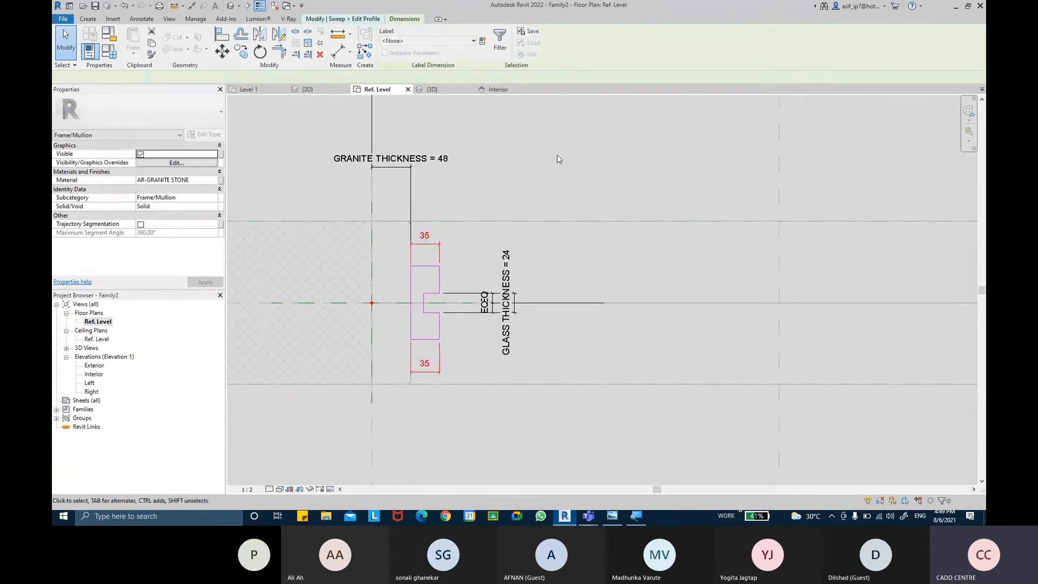
{"action": "left_click", "coordinate": [483, 41]}
{"action": "type", "text": "C"}
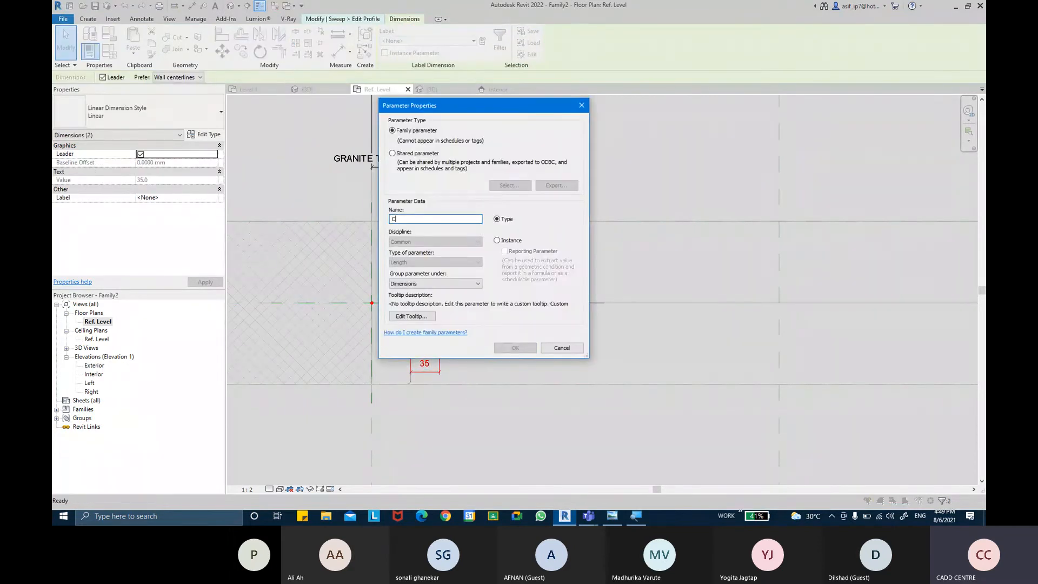
{"action": "type", "text": "HANNEL"}
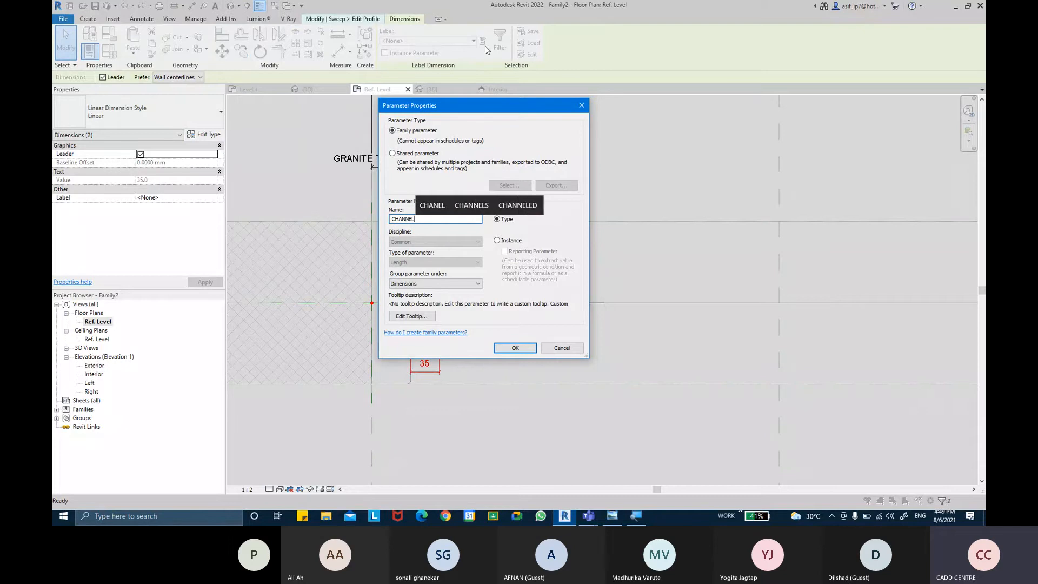
{"action": "type", "text": " WIDTH"}
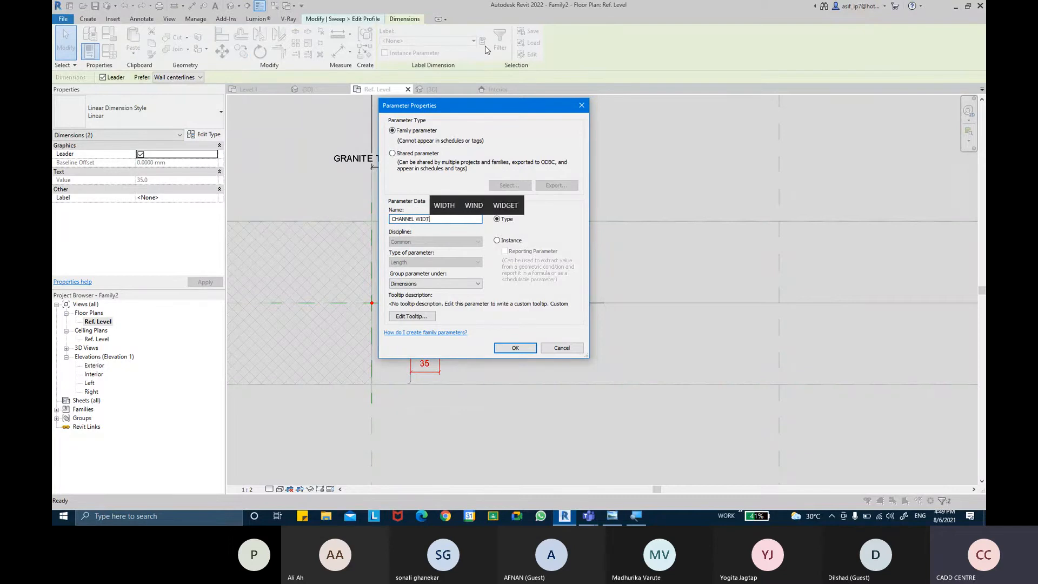
{"action": "left_click", "coordinate": [515, 348]}
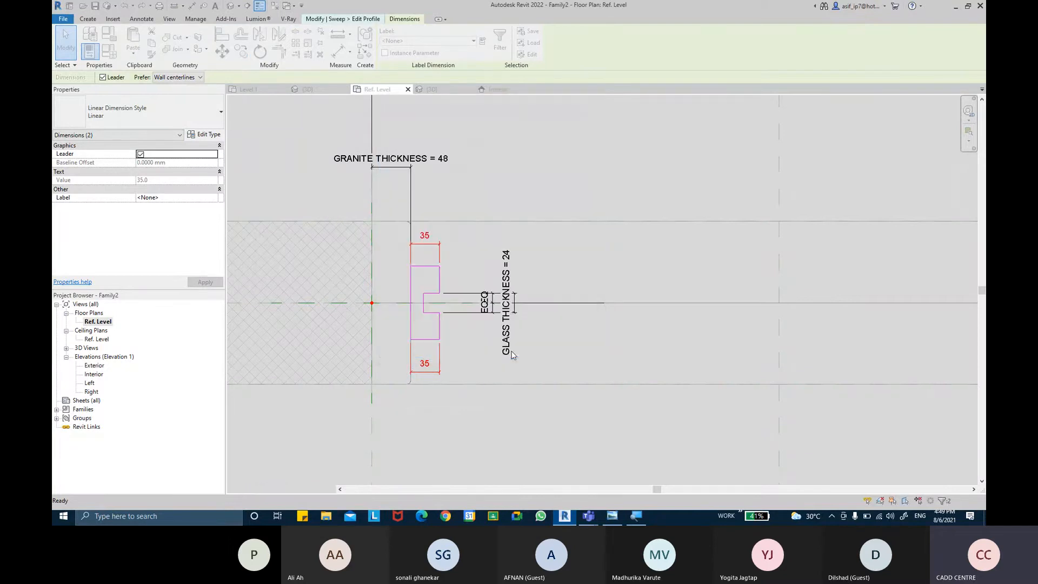
{"action": "left_click", "coordinate": [554, 345]}
Step: Set the GLASS THICKNESS parameter to 12 in the family types
{"action": "scroll", "coordinate": [553, 345], "scroll_direction": "down", "scroll_amount": 3}
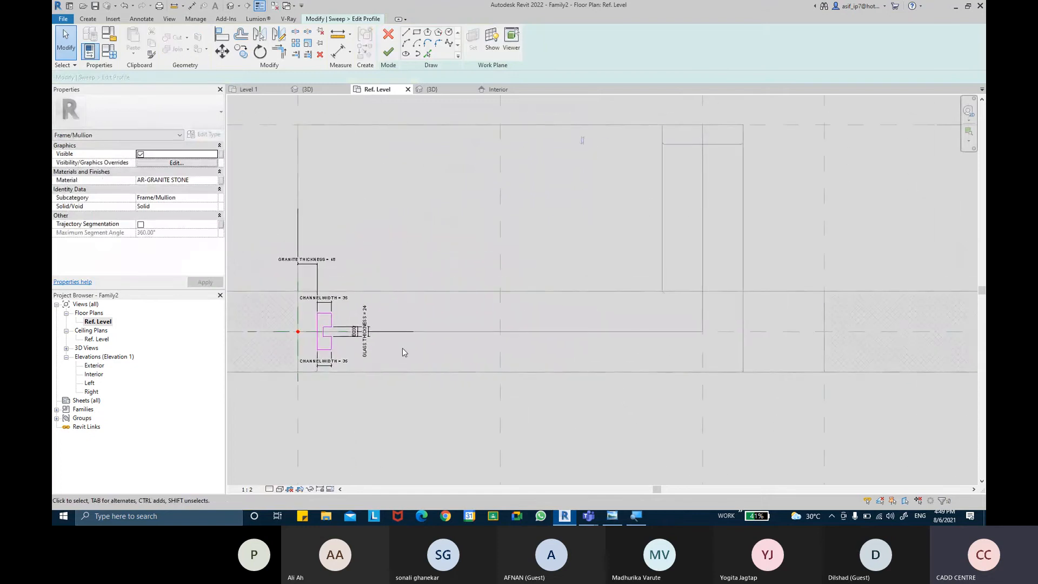
{"action": "scroll", "coordinate": [368, 324], "scroll_direction": "up", "scroll_amount": 5}
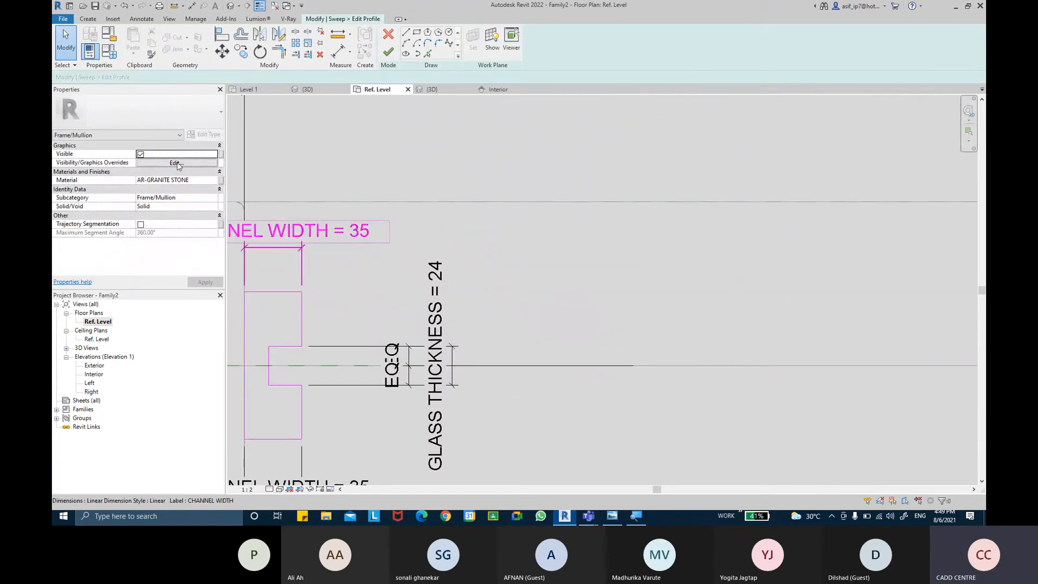
{"action": "left_click", "coordinate": [109, 51]}
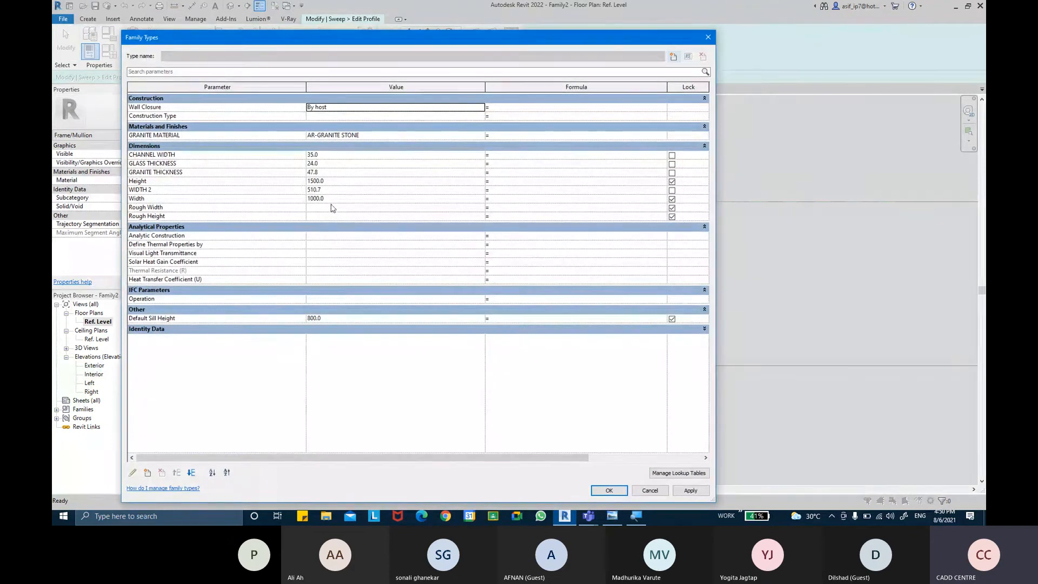
{"action": "left_click", "coordinate": [334, 163]}
{"action": "type", "text": "12"}
{"action": "key", "text": "Tab"}
{"action": "left_click", "coordinate": [703, 492]}
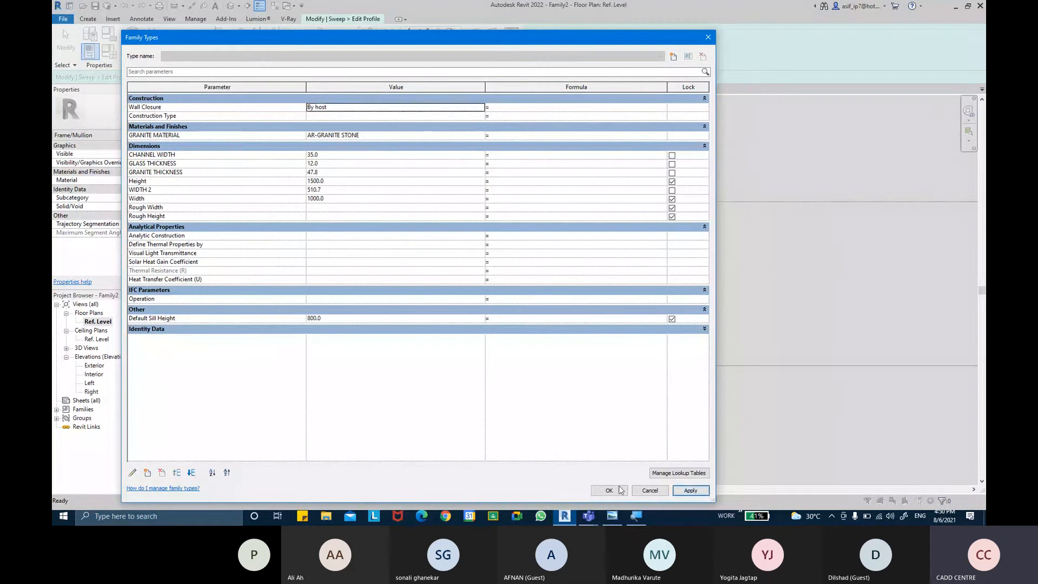
{"action": "left_click", "coordinate": [609, 491]}
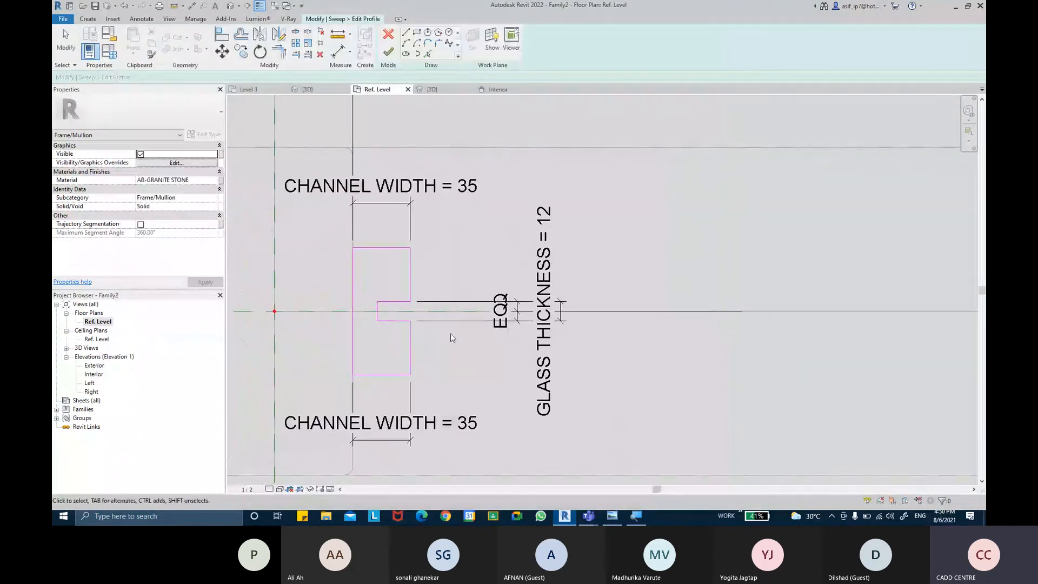
Step: Set the GRANITE THICKNESS parameter to 30 in the family types
{"action": "scroll", "coordinate": [449, 335], "scroll_direction": "down", "scroll_amount": 2}
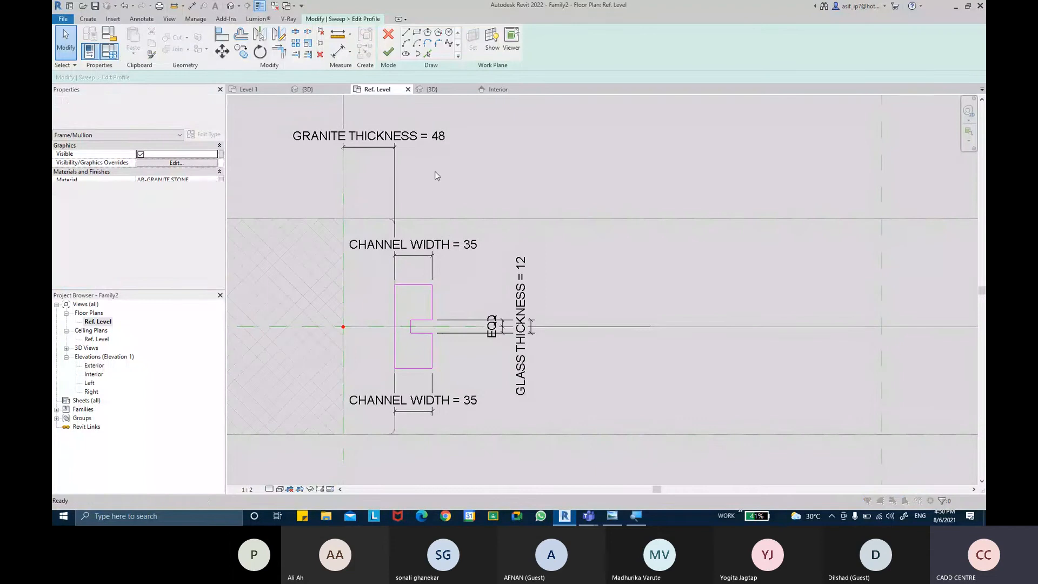
{"action": "left_click", "coordinate": [109, 51]}
{"action": "left_click", "coordinate": [340, 174]}
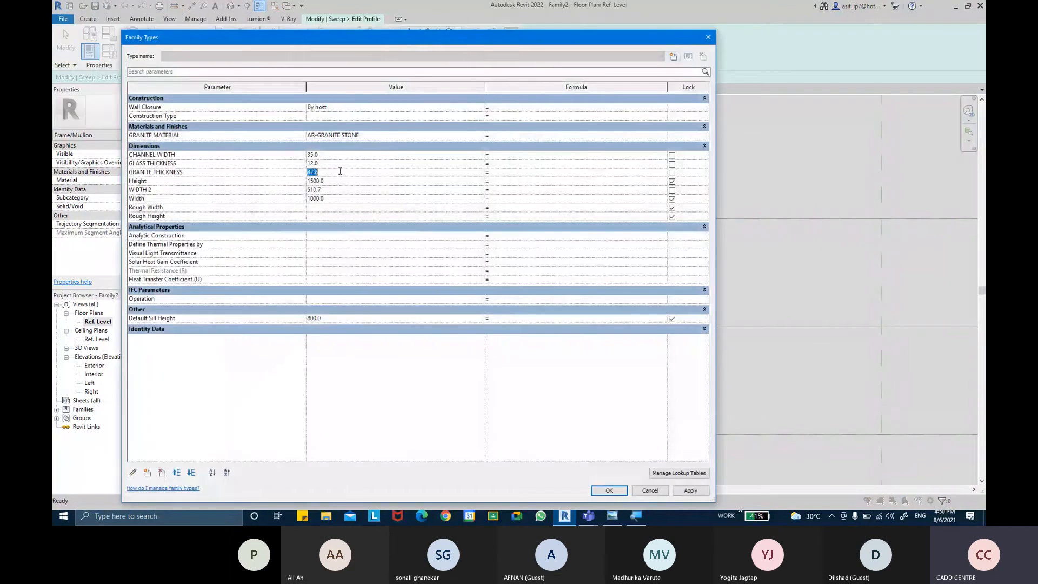
{"action": "type", "text": "30"}
{"action": "key", "text": "Tab"}
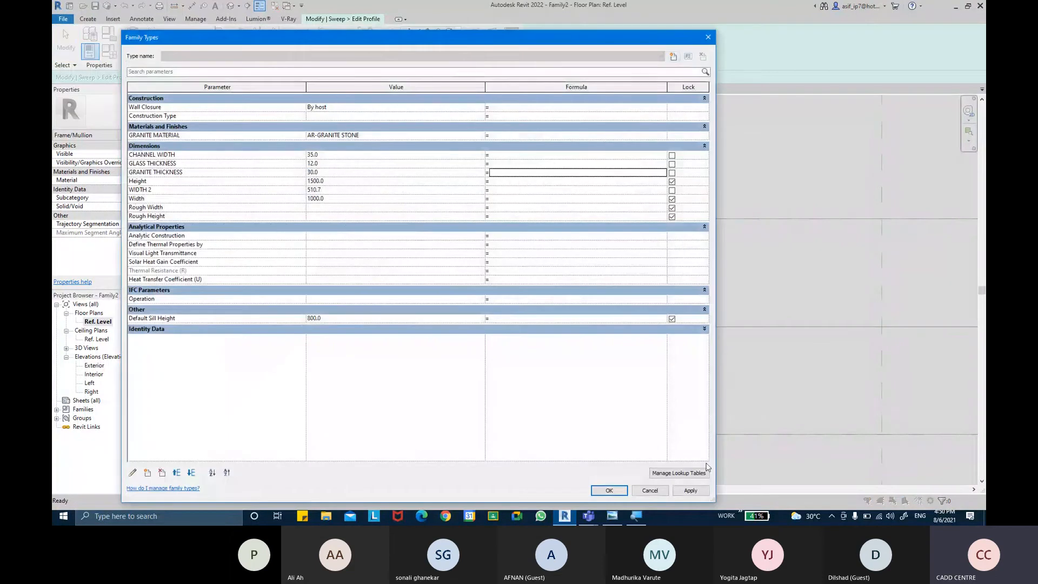
{"action": "left_click", "coordinate": [690, 490]}
{"action": "left_click", "coordinate": [608, 491]}
{"action": "scroll", "coordinate": [470, 286], "scroll_direction": "down", "scroll_amount": 2}
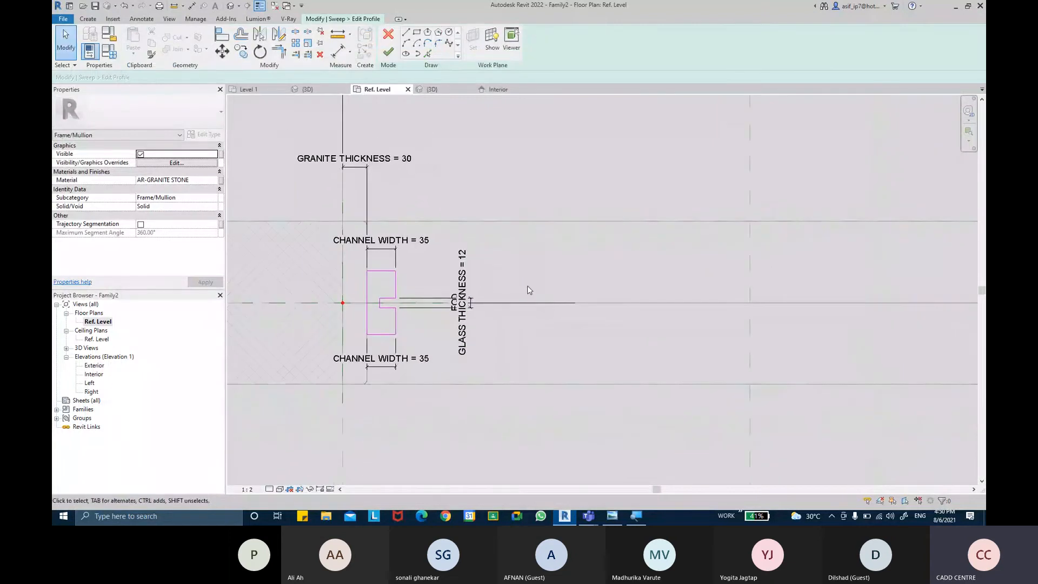
Step: Dimension the channel profile's two outer edges to the centre reference plane and make both distances equal
{"action": "scroll", "coordinate": [406, 276], "scroll_direction": "up", "scroll_amount": 1}
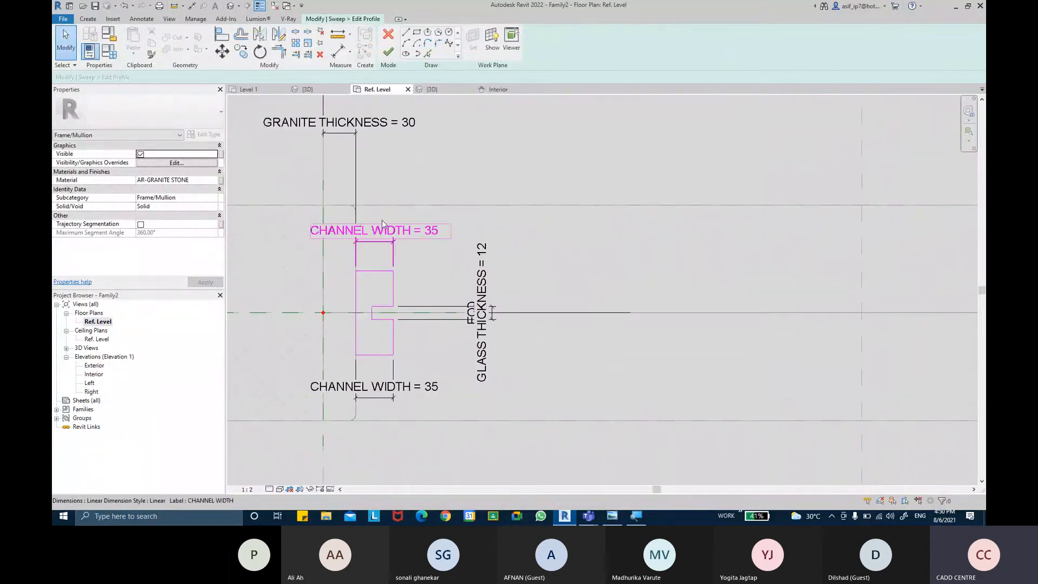
{"action": "key", "text": "d"}
{"action": "key", "text": "i"}
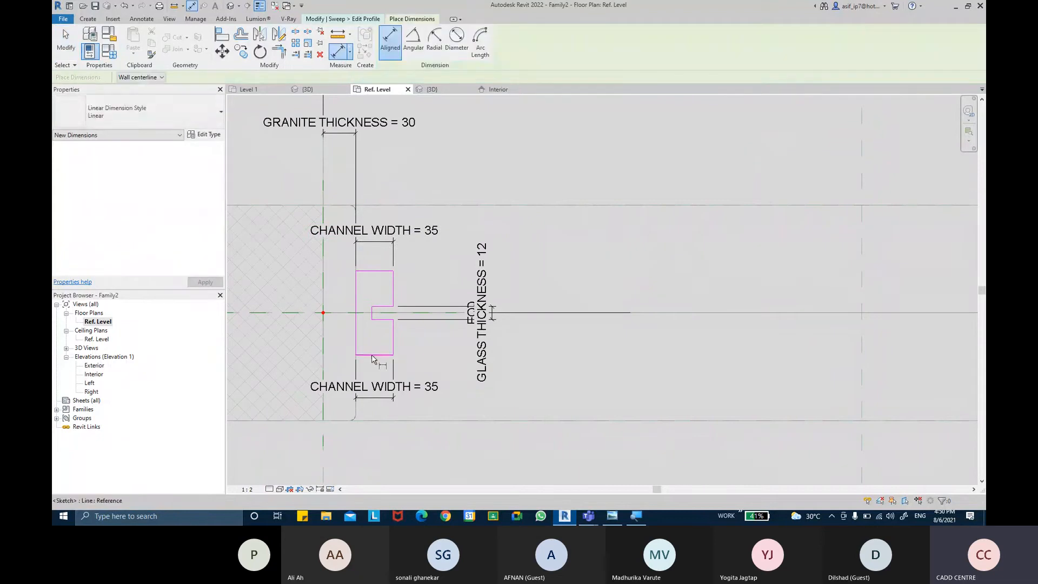
{"action": "left_click", "coordinate": [363, 315]}
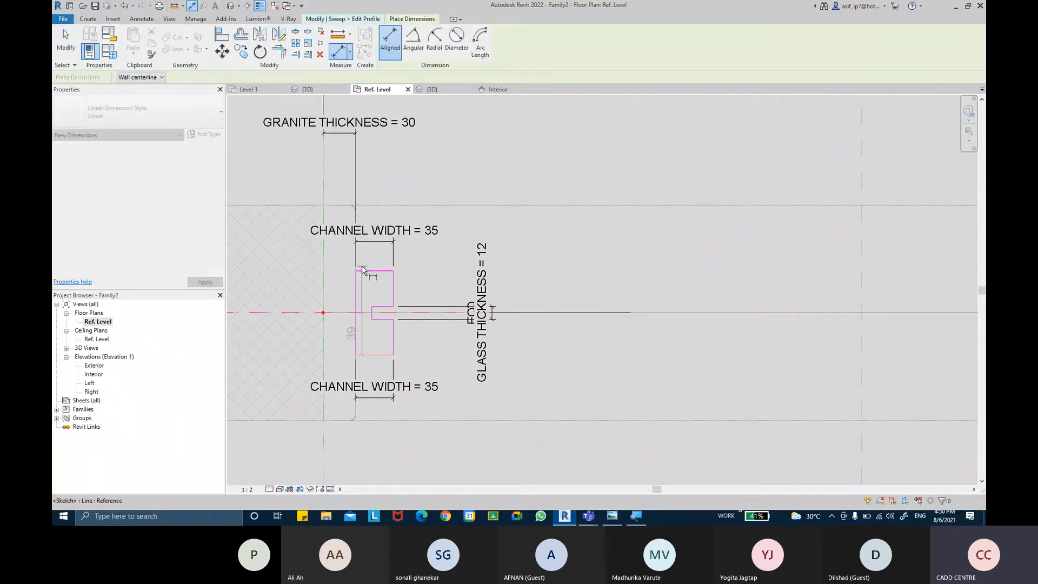
{"action": "left_click", "coordinate": [362, 270]}
{"action": "left_click", "coordinate": [299, 258]}
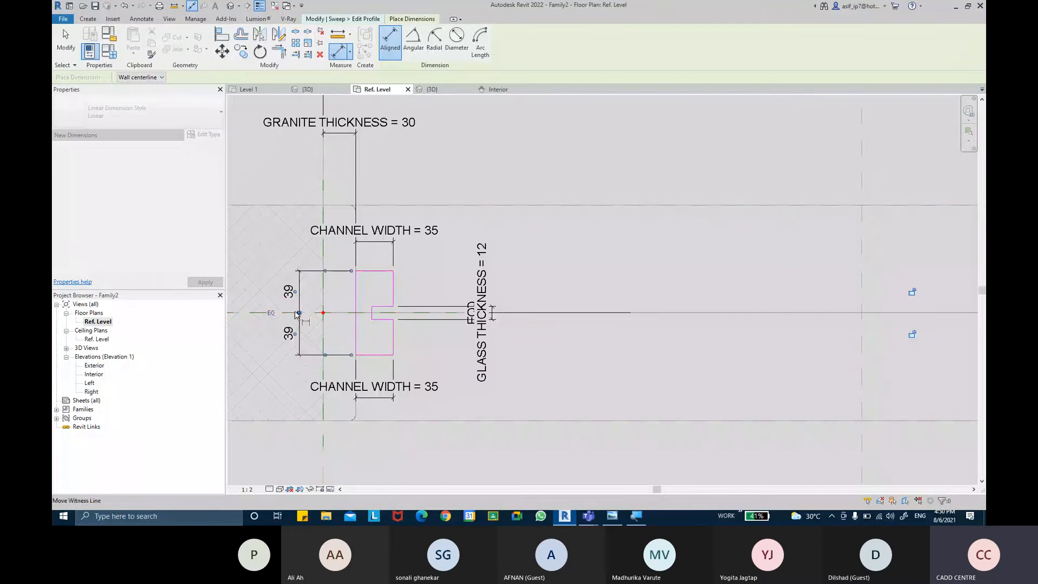
{"action": "left_click", "coordinate": [271, 314]}
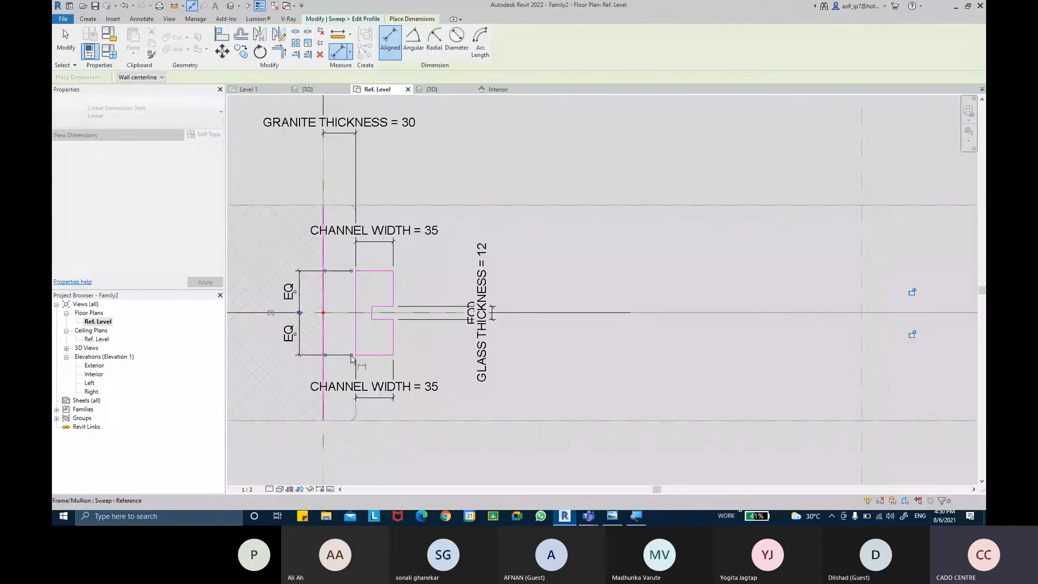
Step: Add an overall dimension between the channel profile's two outer edges, outside the equality dimension
{"action": "left_click", "coordinate": [368, 273]}
{"action": "left_click", "coordinate": [248, 255]}
{"action": "middle_click_drag", "start_coordinate": [298, 266], "coordinate": [354, 260]}
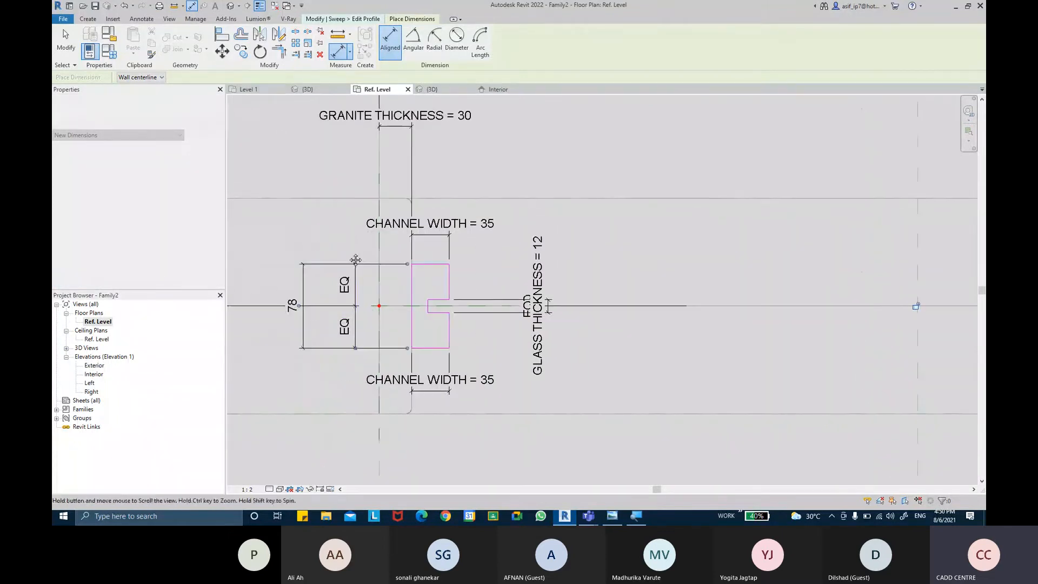
{"action": "key", "text": "Escape"}
{"action": "key", "text": "Escape"}
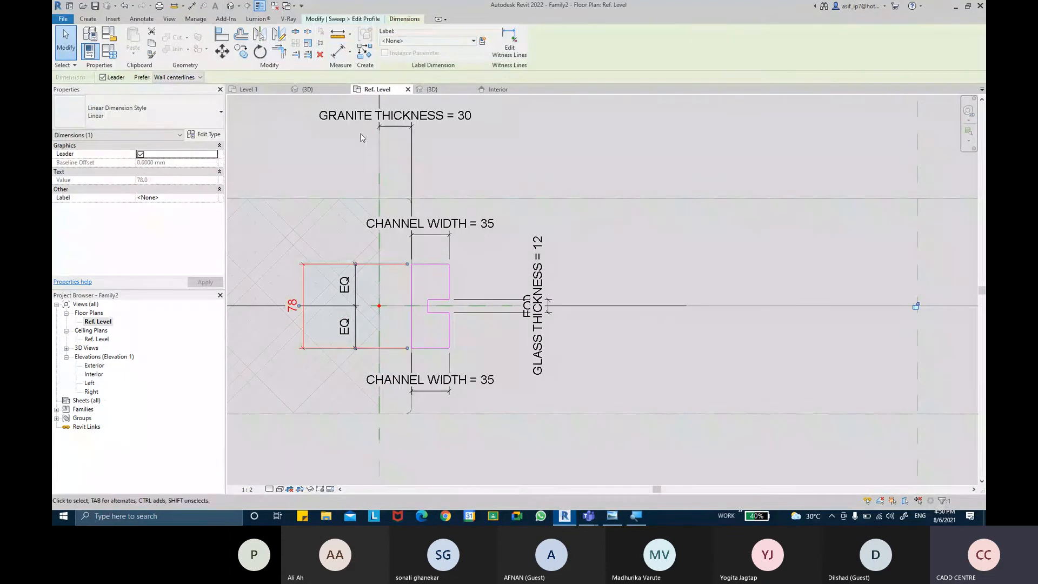
Step: Label the overall channel dimension with a new family type parameter named CHANNEL LENGHT
{"action": "left_click", "coordinate": [483, 41]}
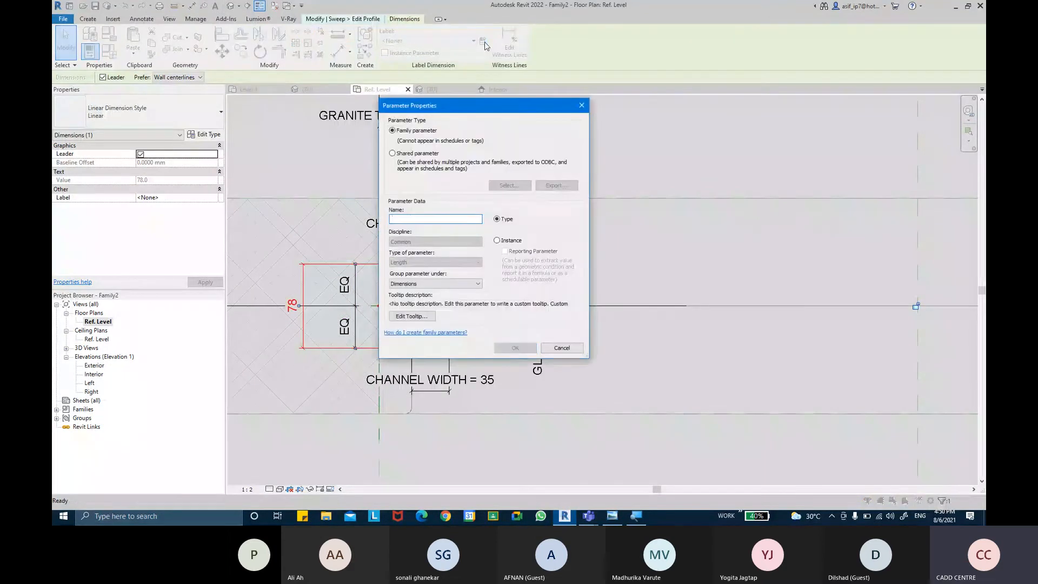
{"action": "type", "text": "CHANNEL "}
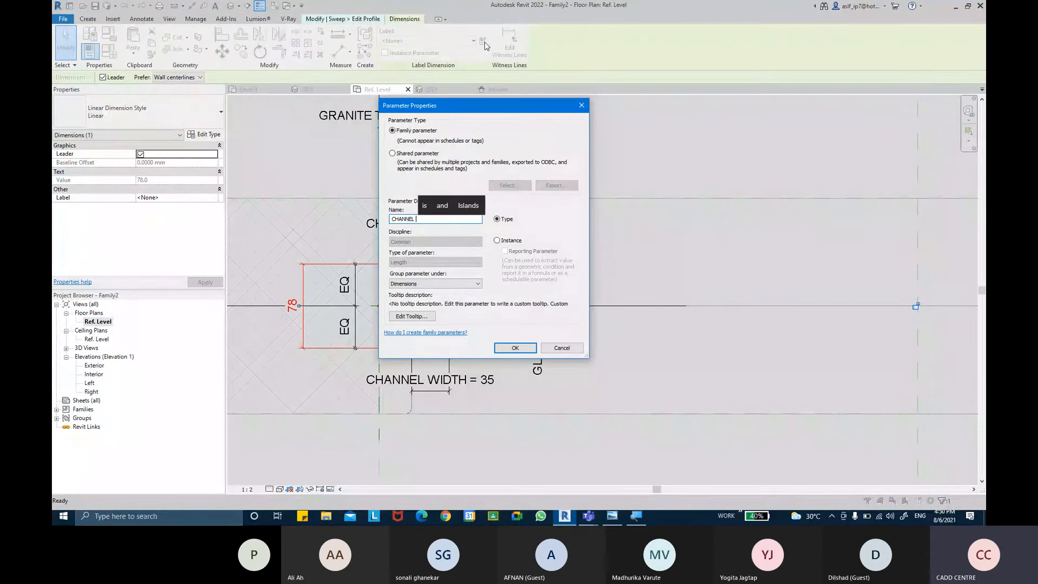
{"action": "type", "text": "LENGHT"}
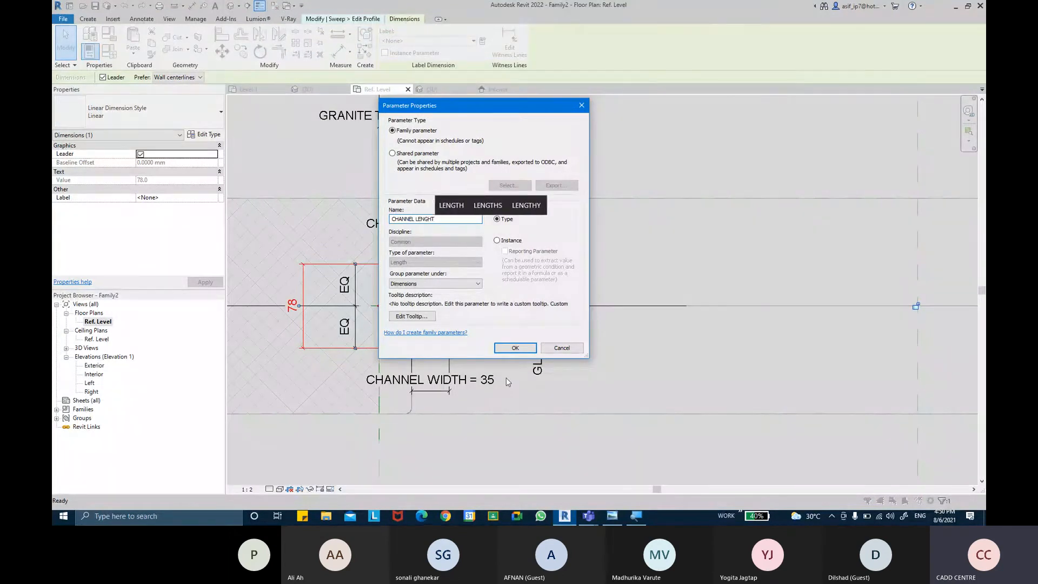
{"action": "left_click", "coordinate": [516, 348]}
{"action": "middle_click_drag", "start_coordinate": [618, 258], "coordinate": [613, 258]}
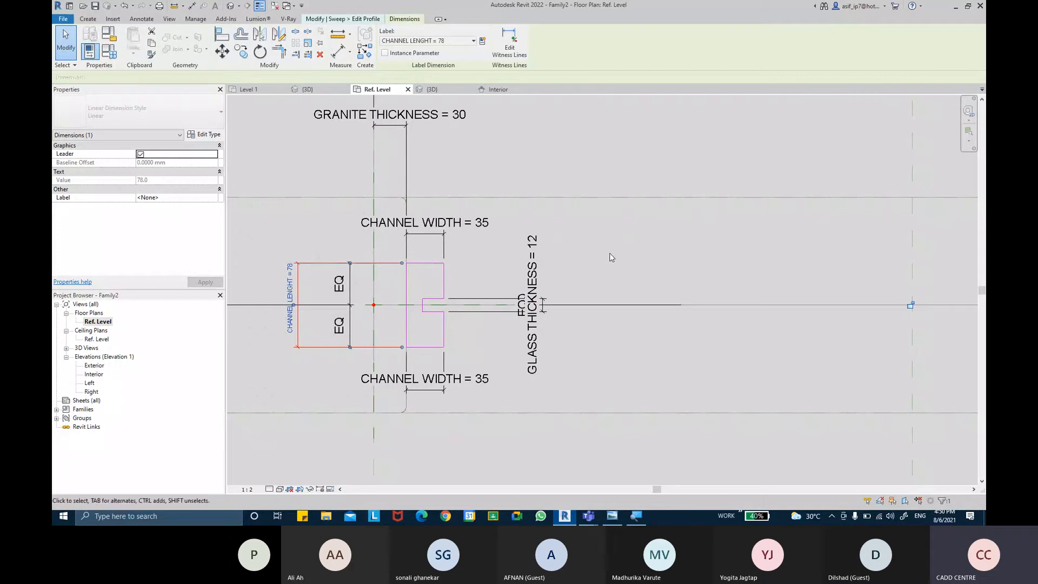
{"action": "left_click", "coordinate": [545, 254]}
Step: Set the CHANNEL LENGHT parameter to 75 in the family types
{"action": "left_click", "coordinate": [118, 54]}
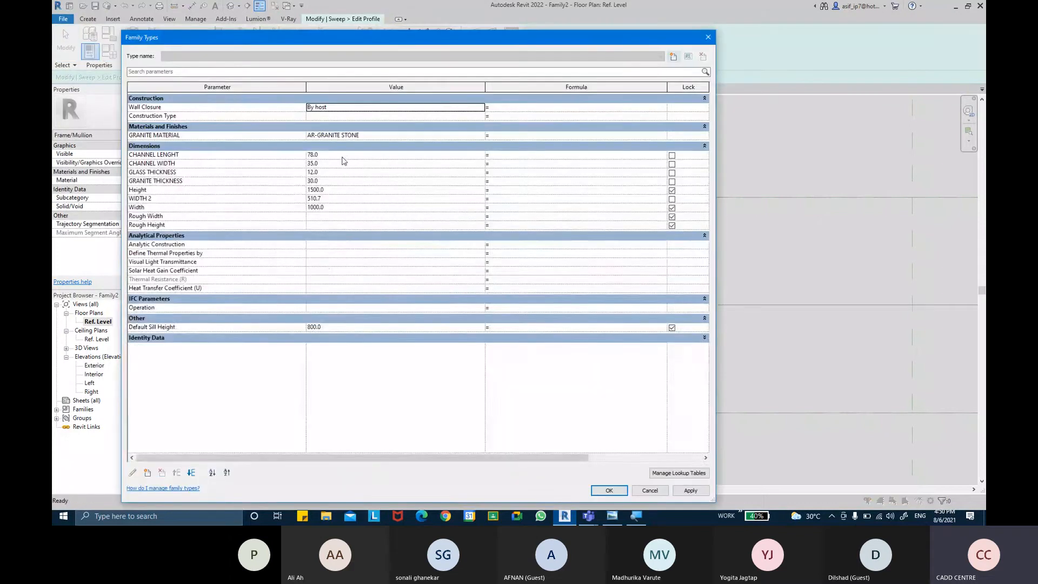
{"action": "left_click", "coordinate": [342, 156]}
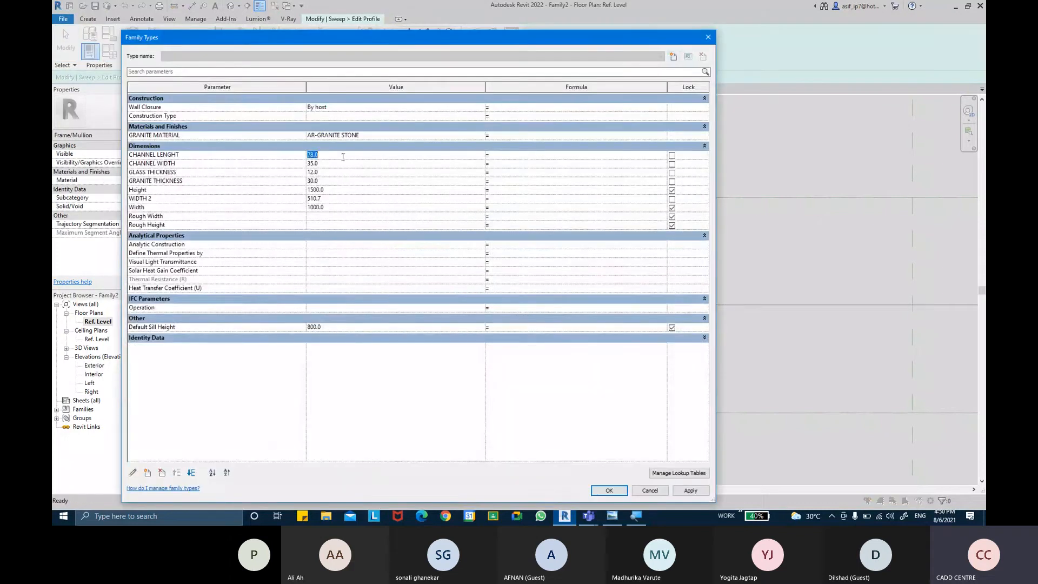
{"action": "type", "text": "75"}
{"action": "left_click", "coordinate": [686, 492]}
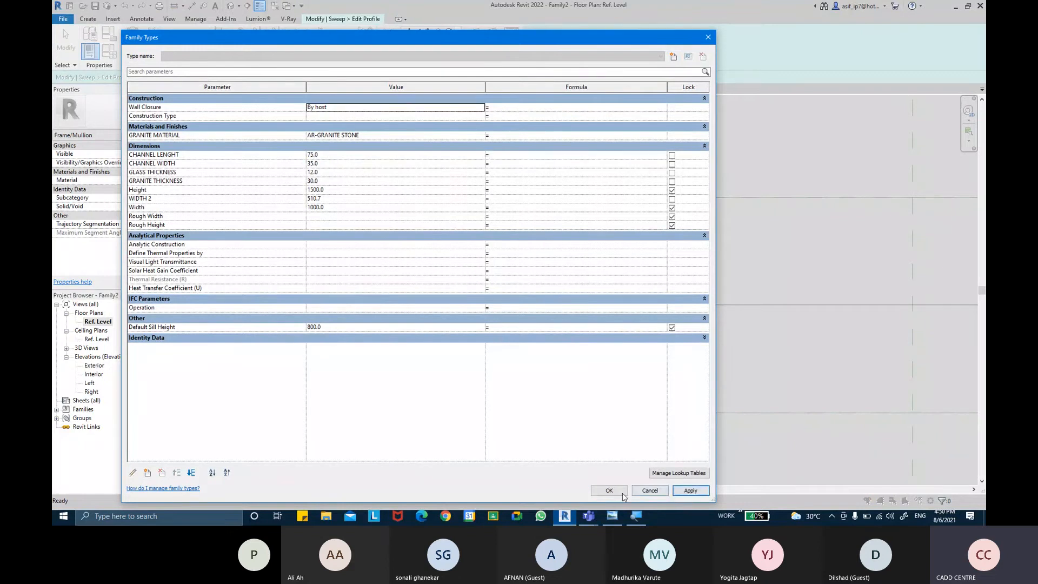
{"action": "left_click", "coordinate": [622, 493]}
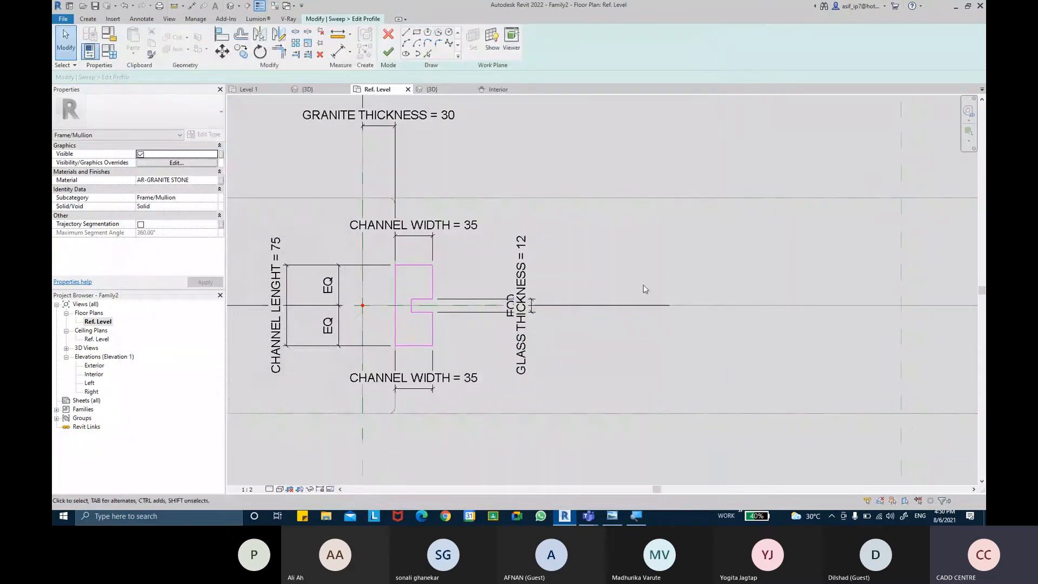
Step: Move the GLASS THICKNESS dimension farther from the channel profile, clear of the equality dimension
{"action": "scroll", "coordinate": [665, 312], "scroll_direction": "down", "scroll_amount": 3}
{"action": "scroll", "coordinate": [600, 252], "scroll_direction": "up", "scroll_amount": 5}
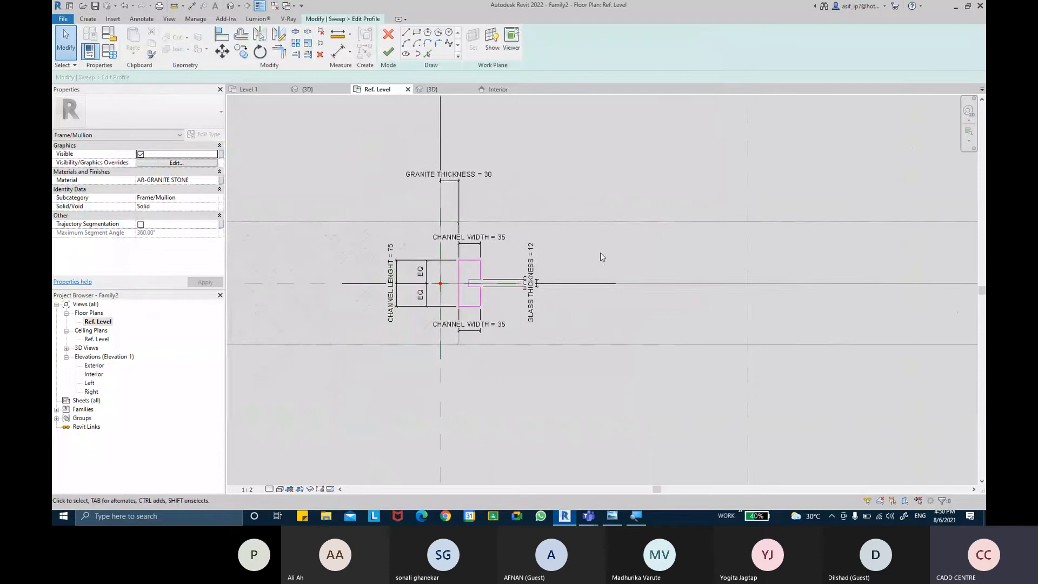
{"action": "left_click", "coordinate": [517, 280]}
{"action": "scroll", "coordinate": [511, 277], "scroll_direction": "up", "scroll_amount": 2}
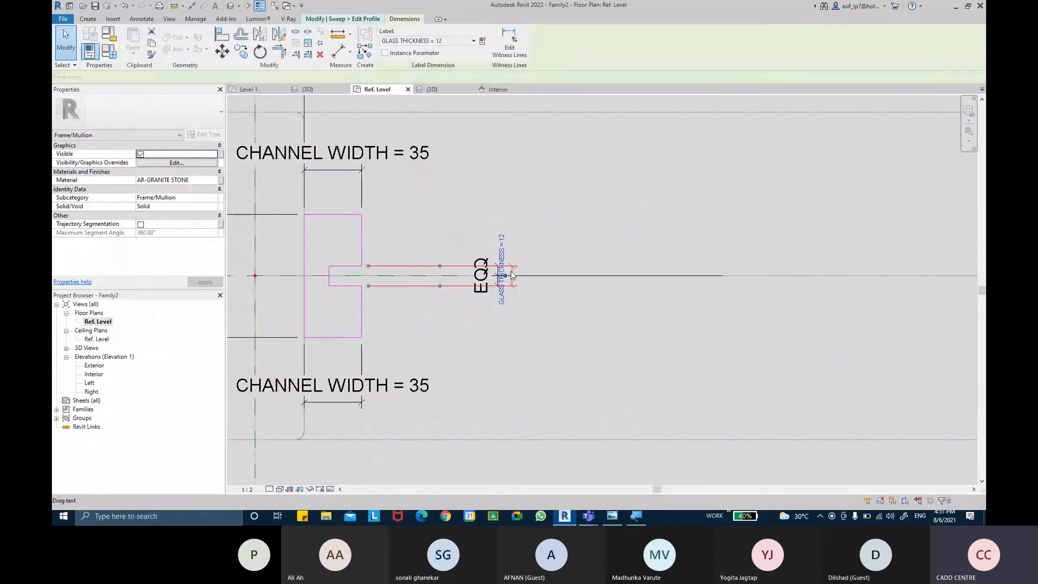
{"action": "left_click_drag", "start_coordinate": [513, 271], "coordinate": [595, 267]}
{"action": "key", "text": "Escape"}
{"action": "scroll", "coordinate": [596, 221], "scroll_direction": "down", "scroll_amount": 4}
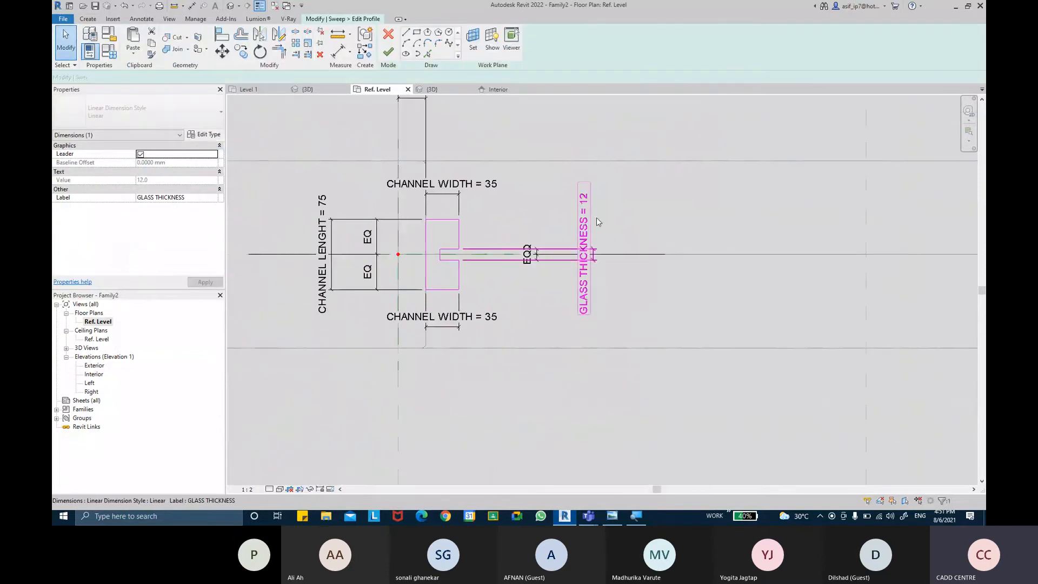
{"action": "middle_click_drag", "start_coordinate": [597, 245], "coordinate": [588, 273]}
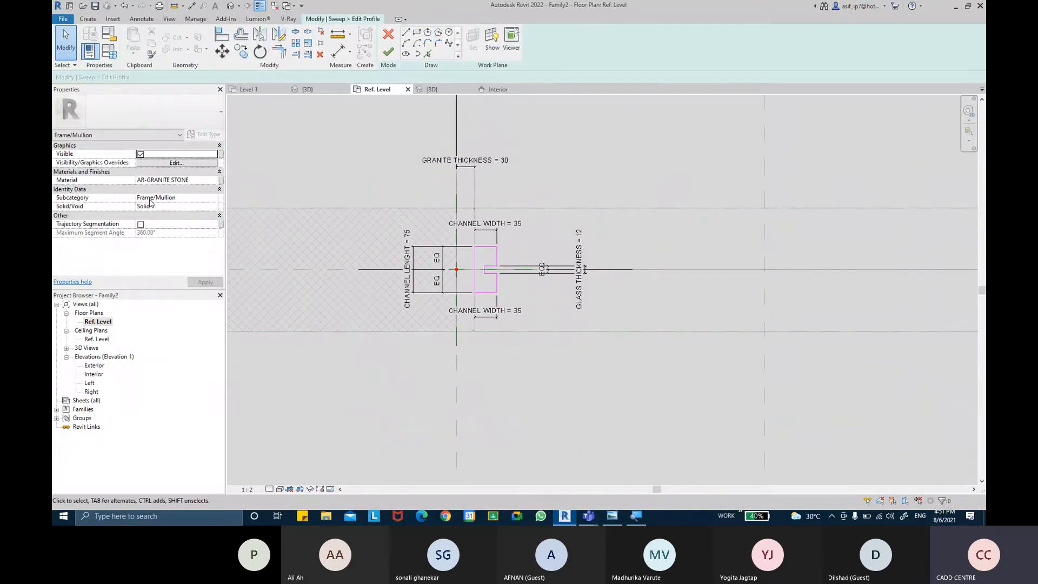
Step: Create a new material for the channel sweep named AR-CHANNEL-METAL and set its class to Metal
{"action": "left_click", "coordinate": [215, 180]}
{"action": "left_click", "coordinate": [216, 182]}
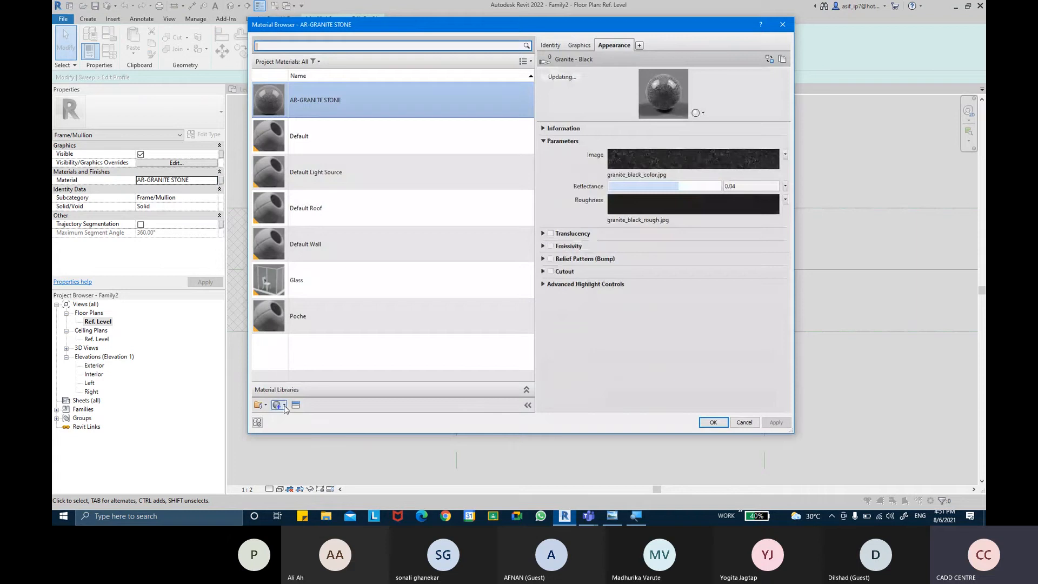
{"action": "left_click", "coordinate": [290, 422]}
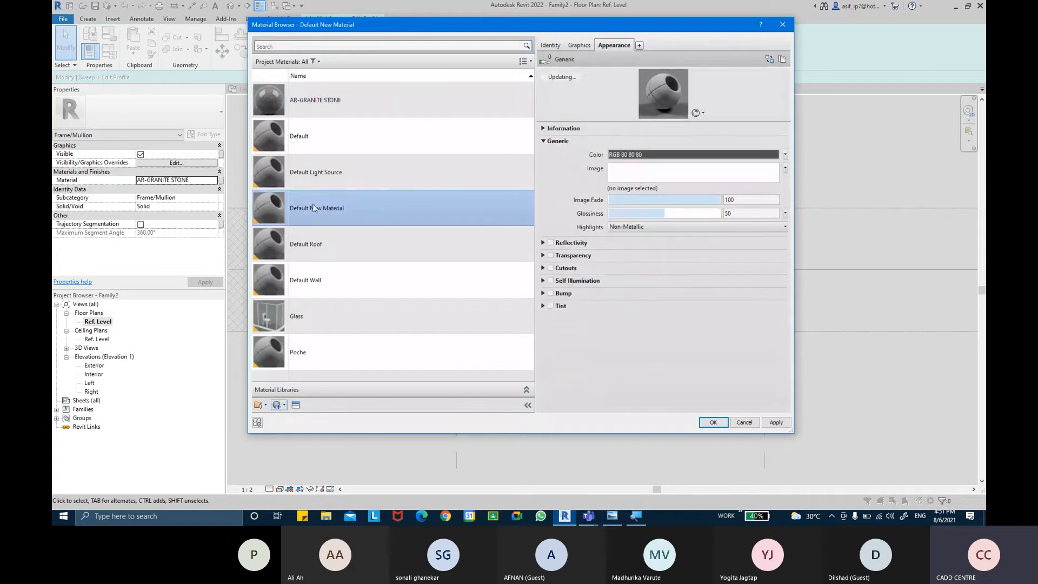
{"action": "left_click", "coordinate": [550, 46]}
{"action": "left_click", "coordinate": [671, 62]}
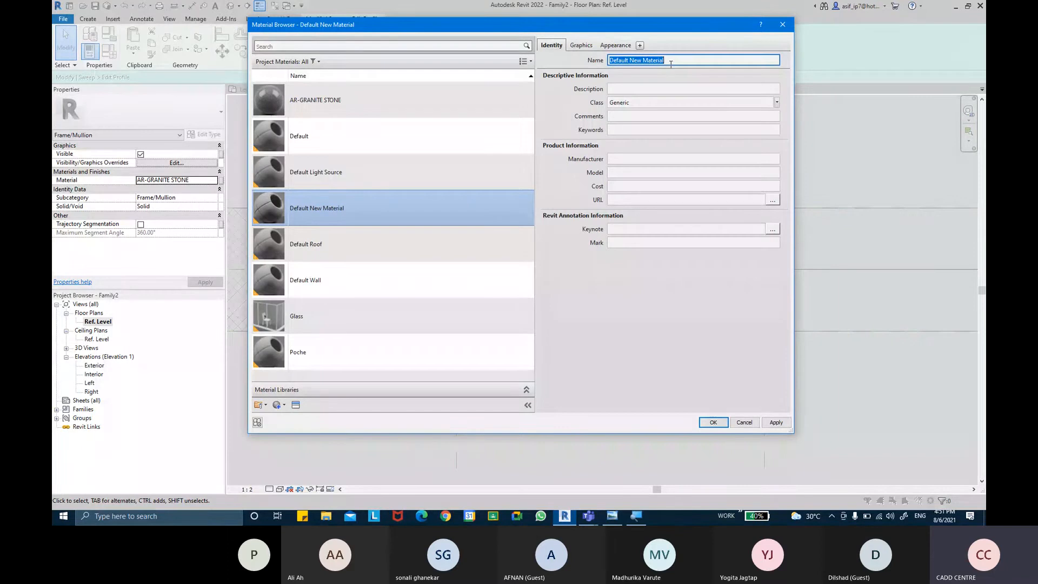
{"action": "left_click", "coordinate": [901, 488]}
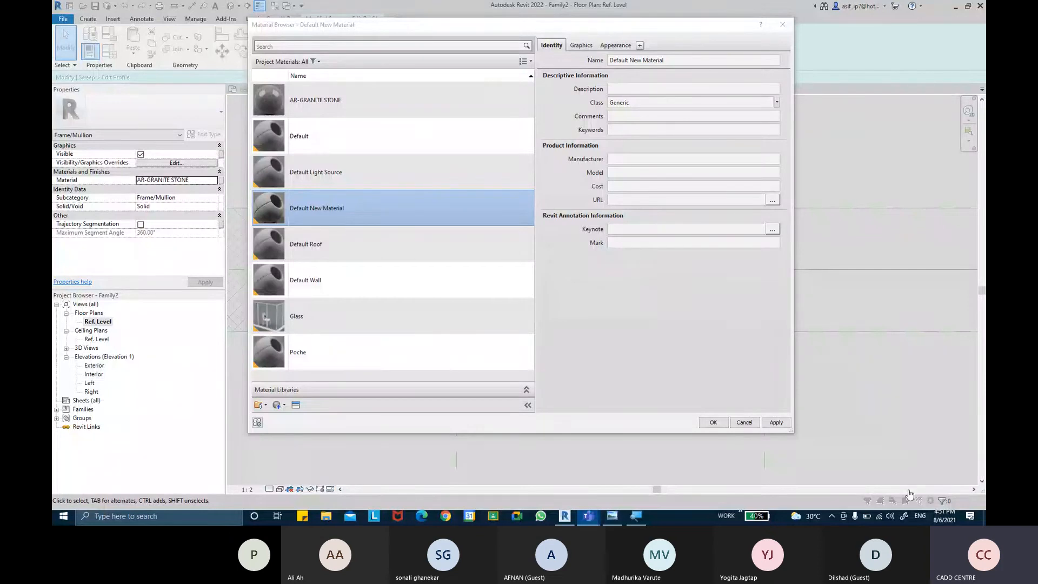
{"action": "left_click", "coordinate": [672, 62]}
{"action": "key", "text": "BackSpace"}
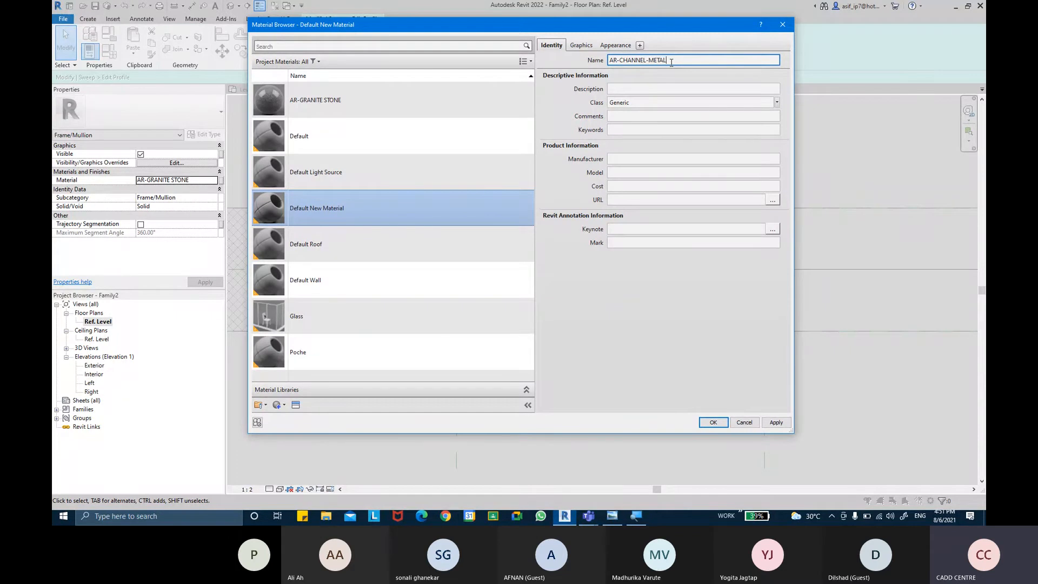
{"action": "type", "text": "L"}
{"action": "key", "text": "Return"}
{"action": "left_click", "coordinate": [777, 102]}
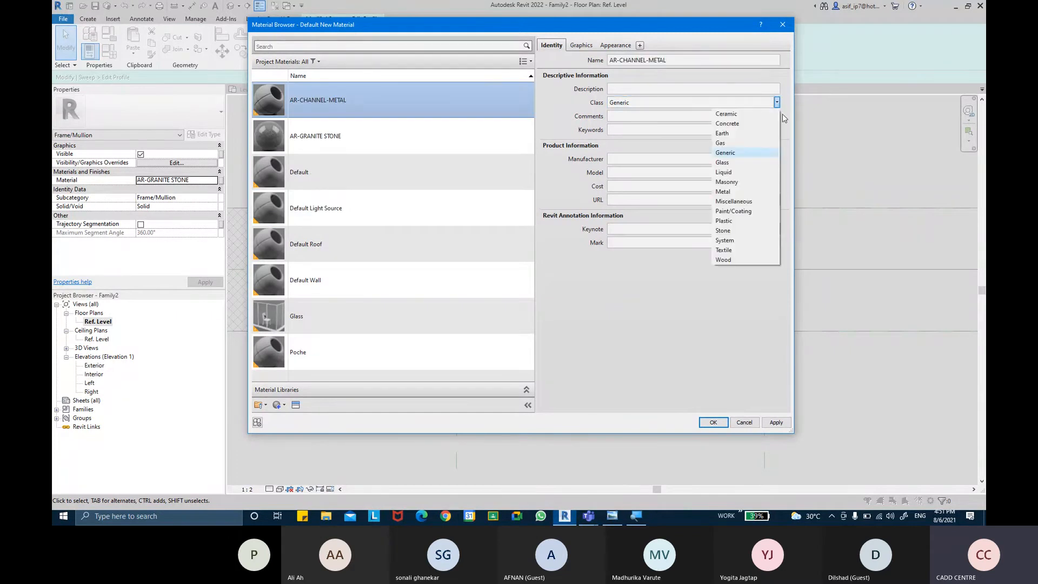
{"action": "left_click", "coordinate": [736, 192]}
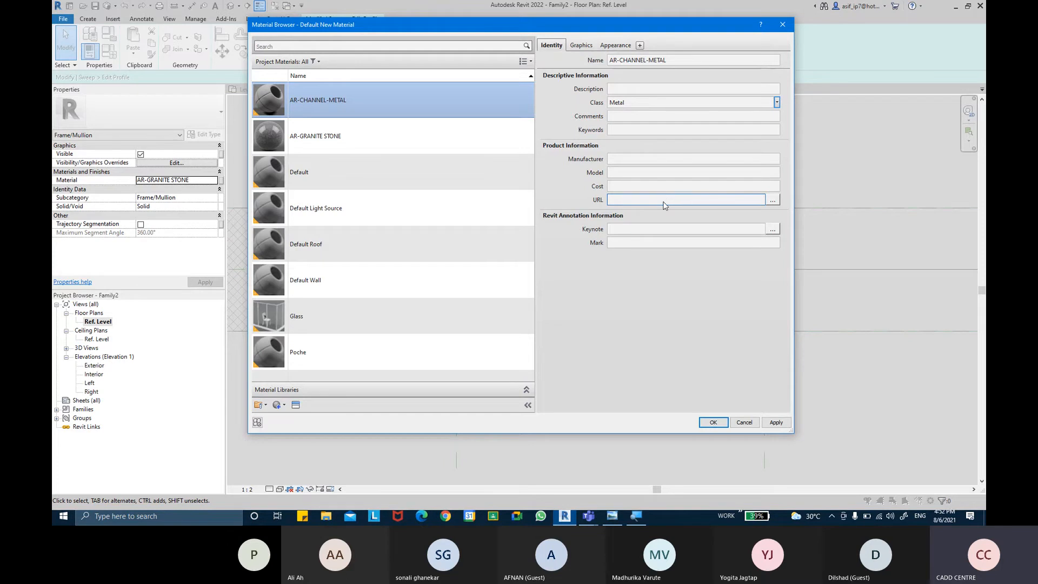
Step: Give AR-CHANNEL-METAL the Semi-Polished aluminum appearance from the Appearance Library and assign the material to the channel sweep
{"action": "left_click", "coordinate": [581, 46]}
{"action": "left_click", "coordinate": [615, 46]}
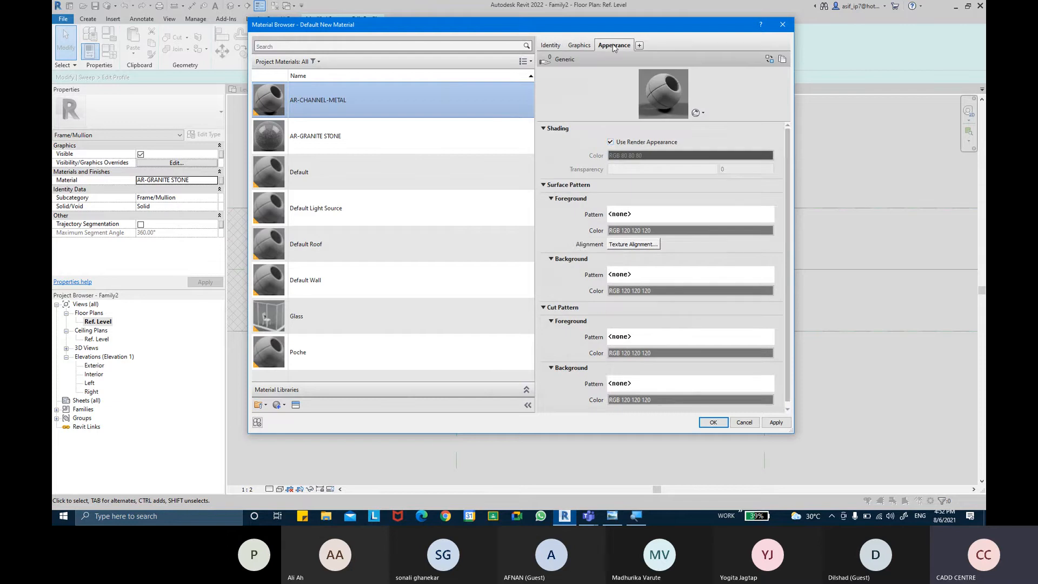
{"action": "left_click", "coordinate": [296, 405]}
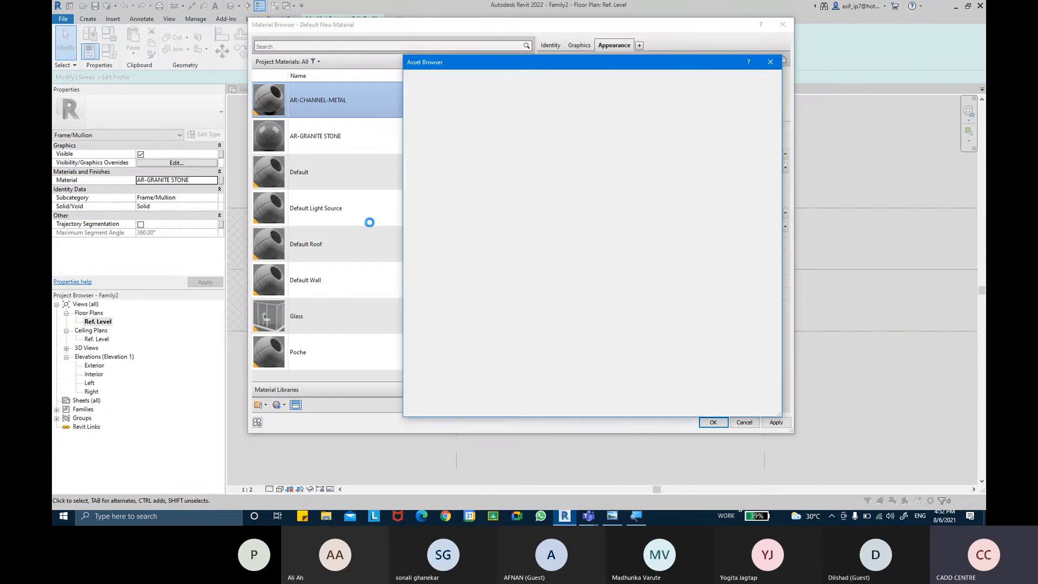
{"action": "double_click", "coordinate": [417, 131]}
{"action": "left_click", "coordinate": [414, 224]}
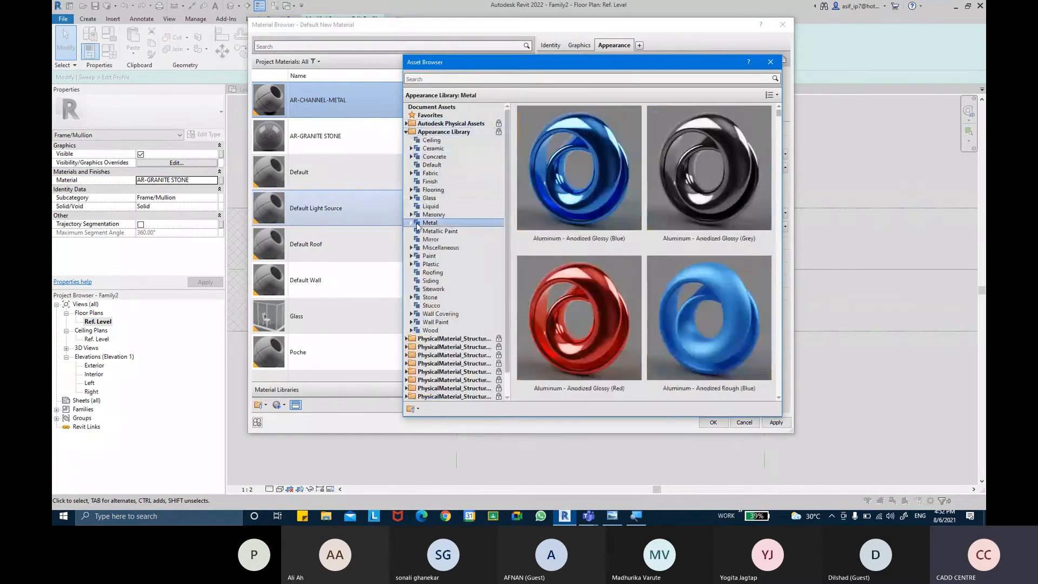
{"action": "left_click", "coordinate": [412, 223]}
{"action": "left_click", "coordinate": [436, 231]}
{"action": "left_click_drag", "start_coordinate": [778, 123], "coordinate": [782, 322]}
{"action": "left_click_drag", "start_coordinate": [782, 328], "coordinate": [781, 387]}
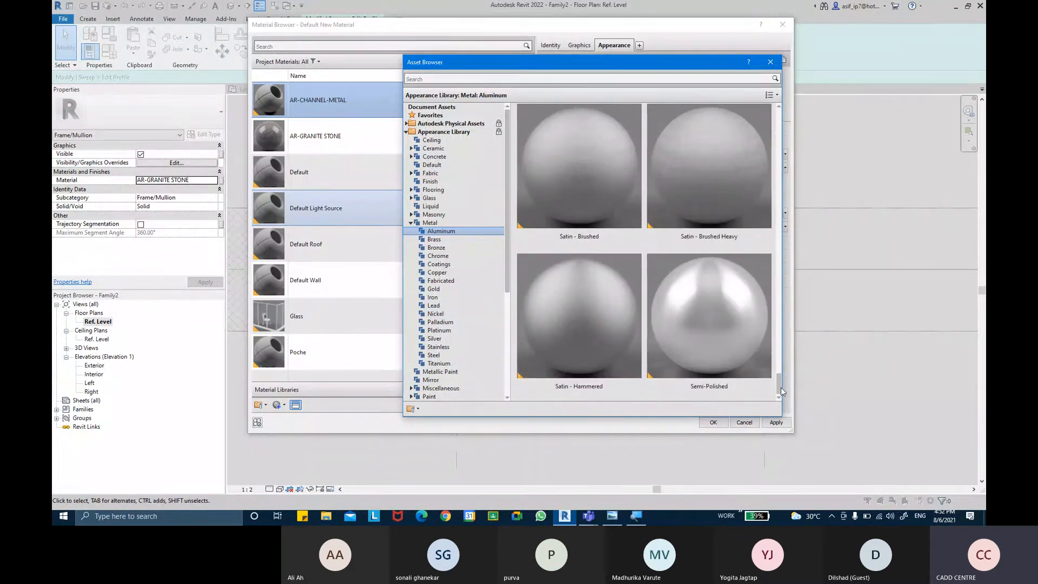
{"action": "mouse_move", "coordinate": [748, 323]}
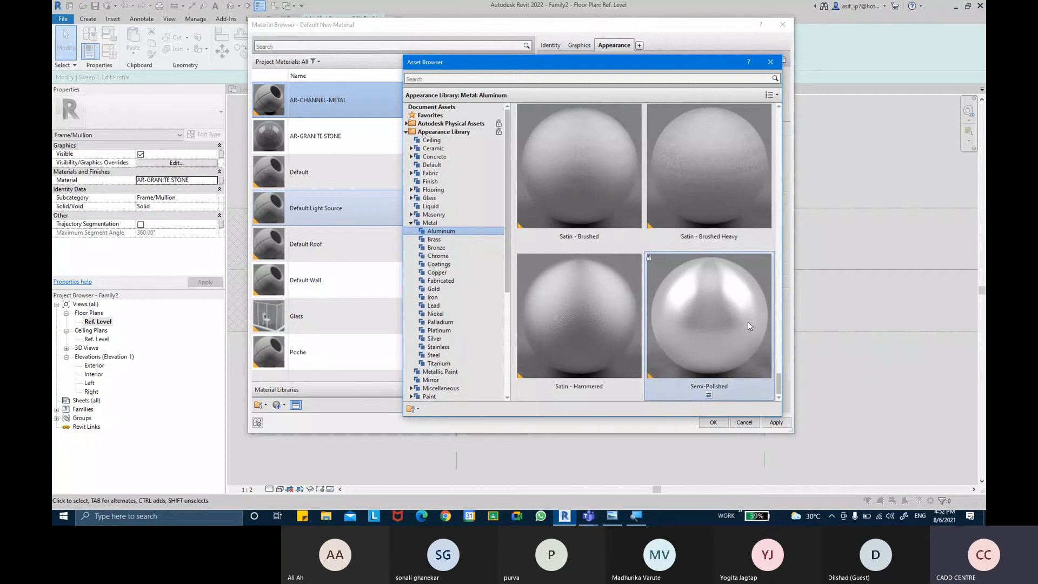
{"action": "double_click", "coordinate": [746, 332]}
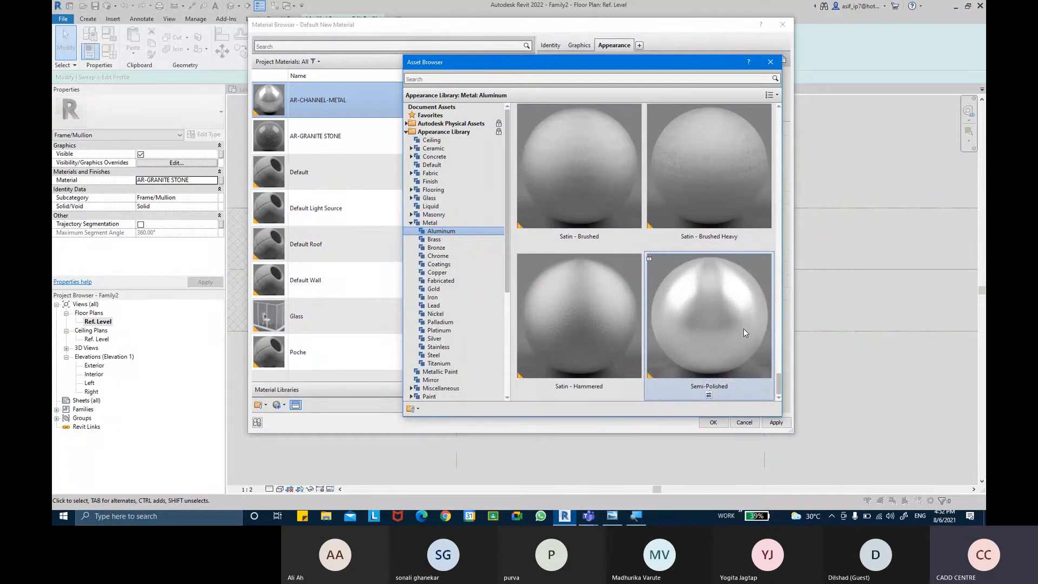
{"action": "left_click", "coordinate": [771, 62]}
{"action": "left_click", "coordinate": [777, 423]}
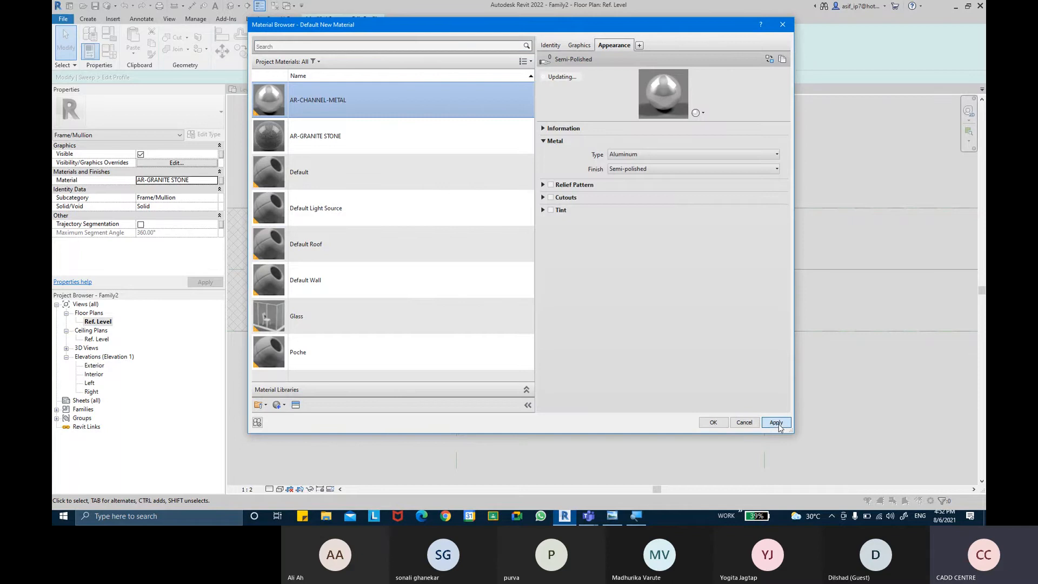
{"action": "left_click", "coordinate": [724, 426]}
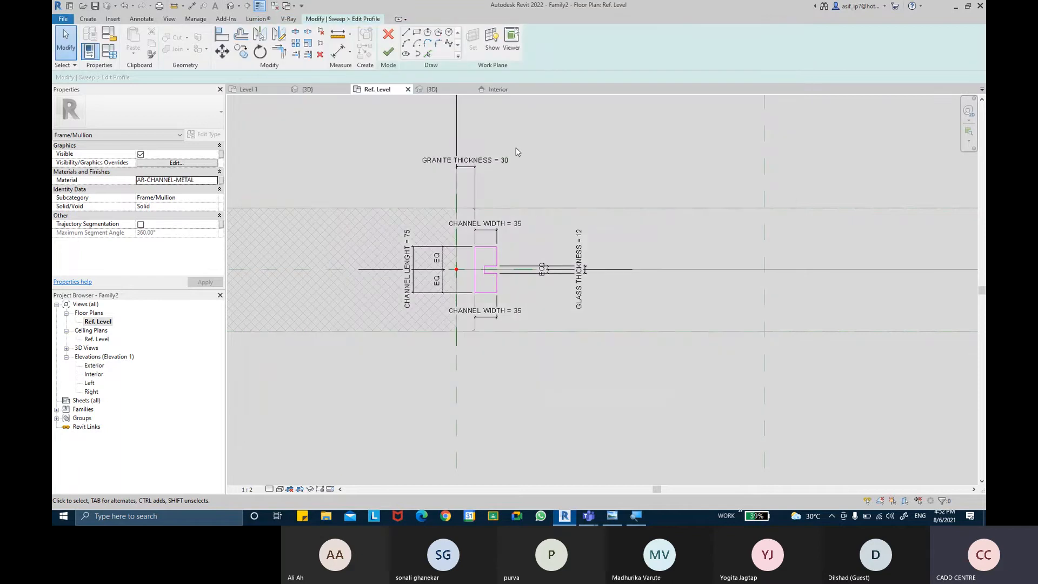
Step: Associate the channel sweep's material with a new type family parameter named CHANNEL MATERIAL
{"action": "left_click", "coordinate": [221, 184]}
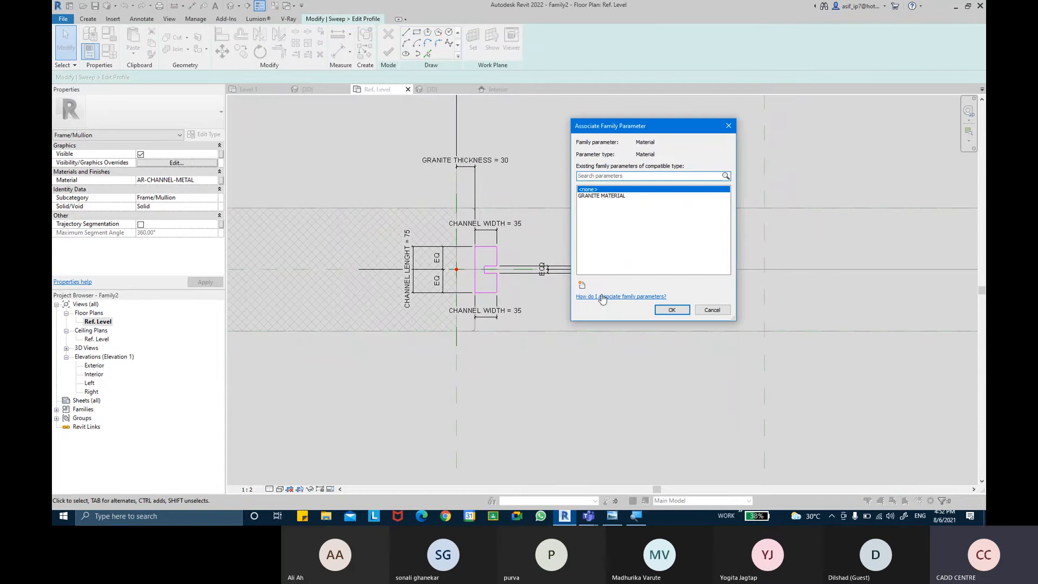
{"action": "left_click", "coordinate": [582, 285]}
{"action": "type", "text": "CH"}
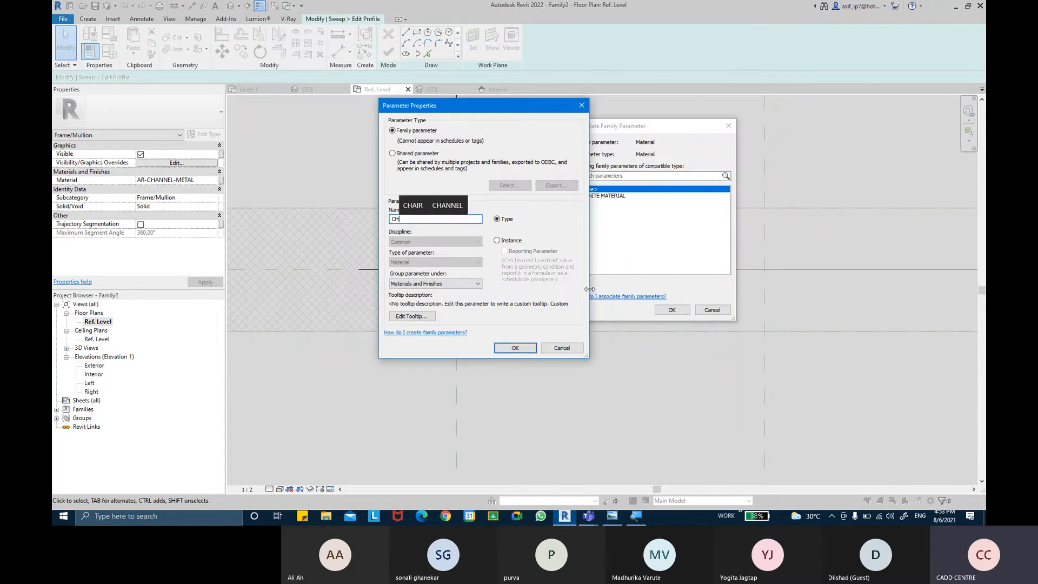
{"action": "type", "text": "ANNEL "}
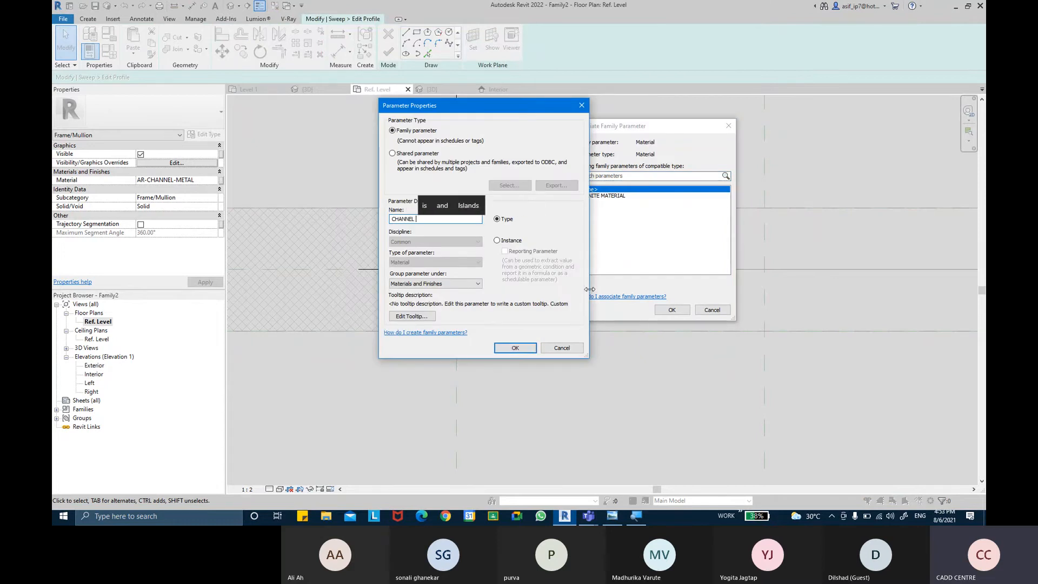
{"action": "type", "text": "MATERIAL"}
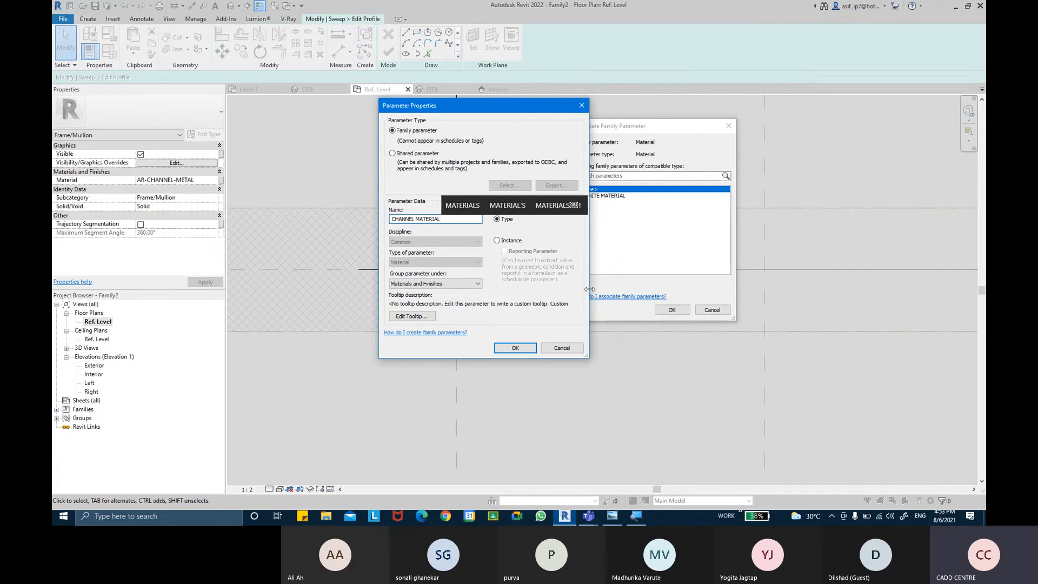
{"action": "key", "text": "Return"}
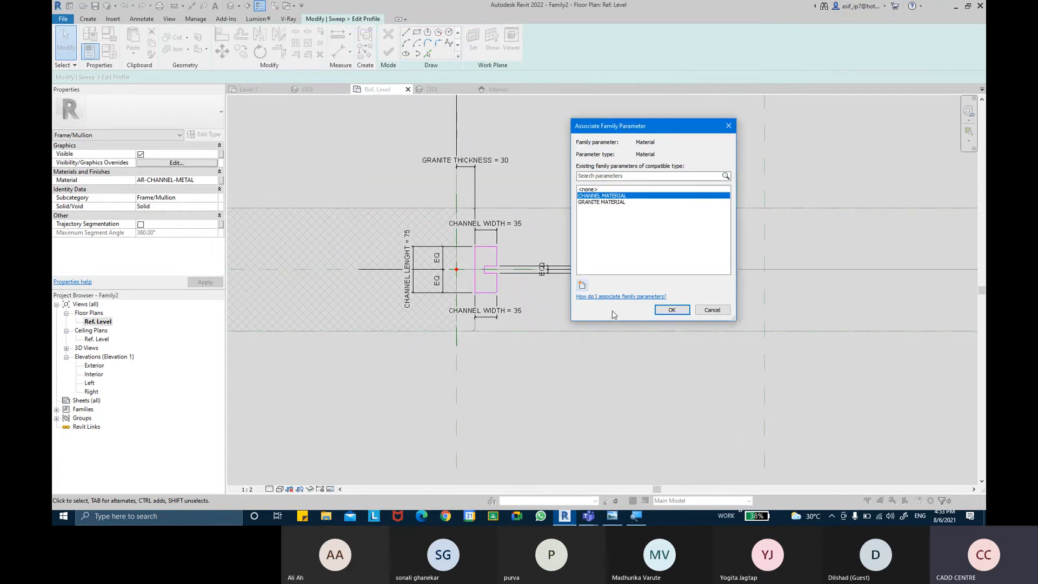
{"action": "left_click", "coordinate": [671, 310]}
Step: Finish the channel profile and its sweep, and inspect the channel inside the granite frame in 3D
{"action": "middle_click_drag", "start_coordinate": [529, 155], "coordinate": [509, 175]}
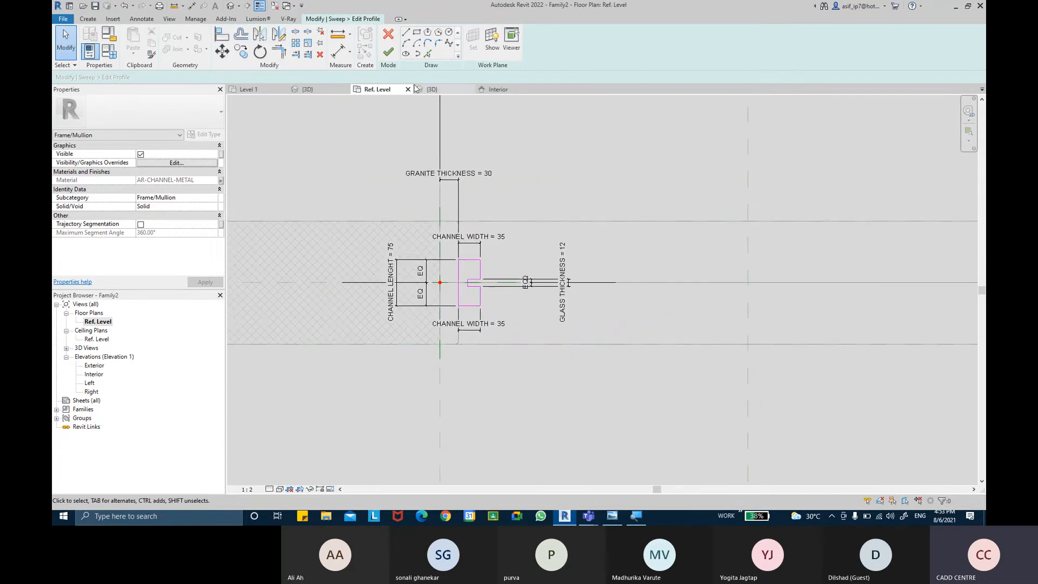
{"action": "left_click", "coordinate": [386, 53]}
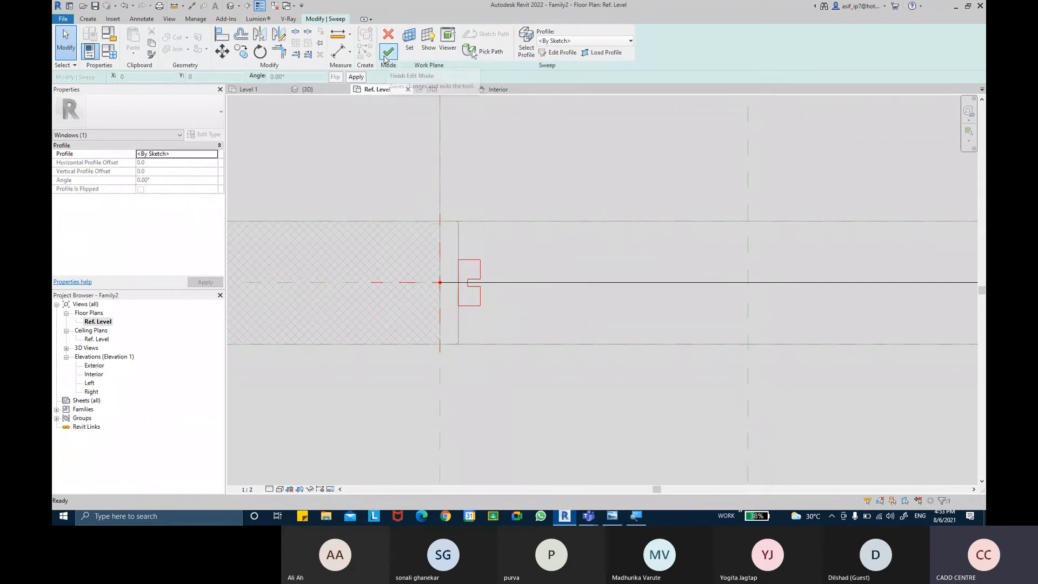
{"action": "left_click", "coordinate": [388, 53]}
{"action": "scroll", "coordinate": [464, 267], "scroll_direction": "down", "scroll_amount": 3}
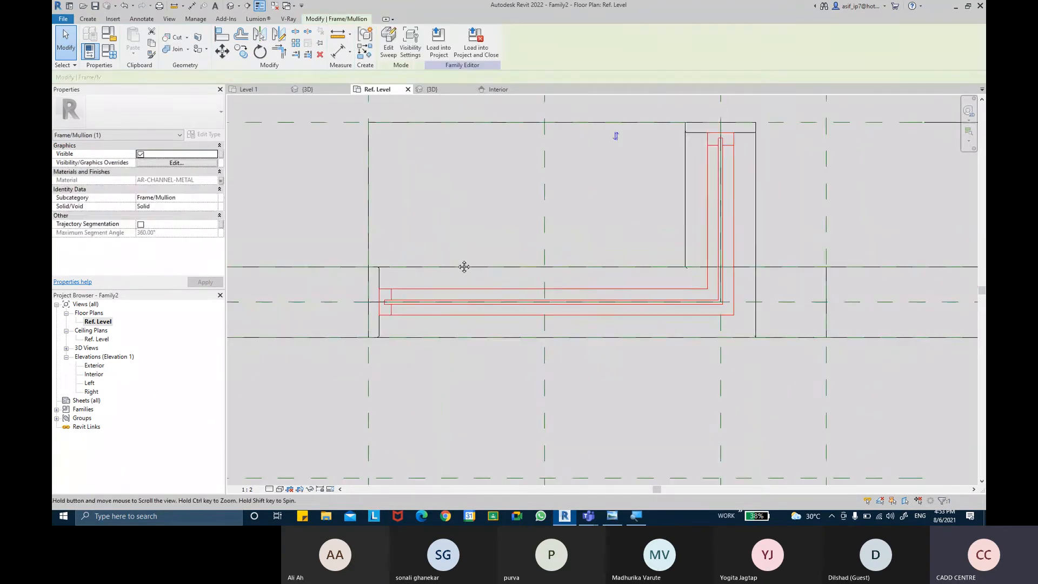
{"action": "middle_click_drag", "start_coordinate": [447, 228], "coordinate": [454, 264]}
{"action": "left_click", "coordinate": [232, 8]}
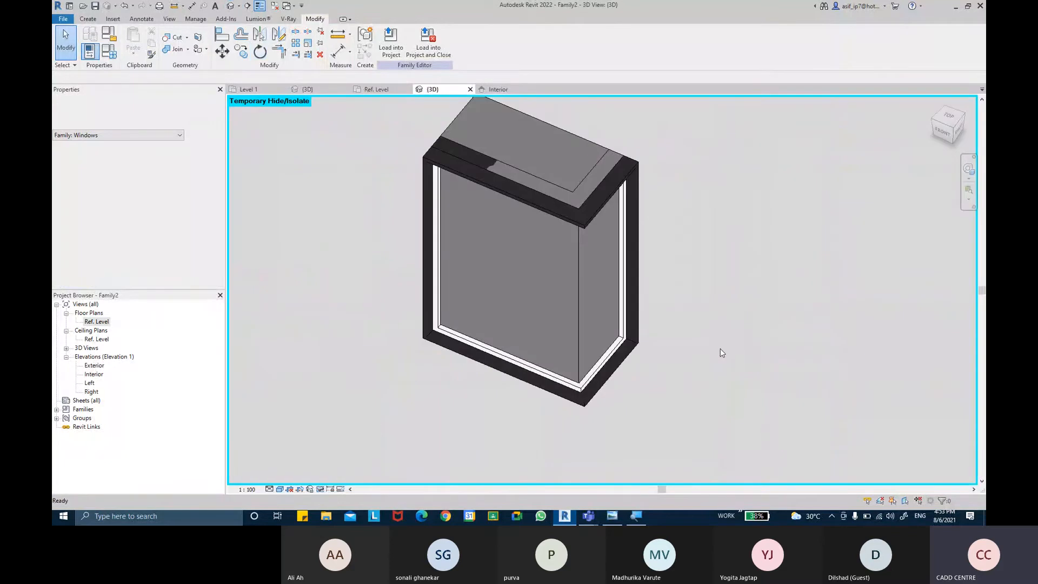
{"action": "middle_click_drag", "start_coordinate": [720, 353], "coordinate": [599, 406], "text": "shift"}
{"action": "scroll", "coordinate": [600, 406], "scroll_direction": "up", "scroll_amount": 5}
{"action": "middle_click_drag", "start_coordinate": [772, 352], "coordinate": [786, 291], "text": "shift"}
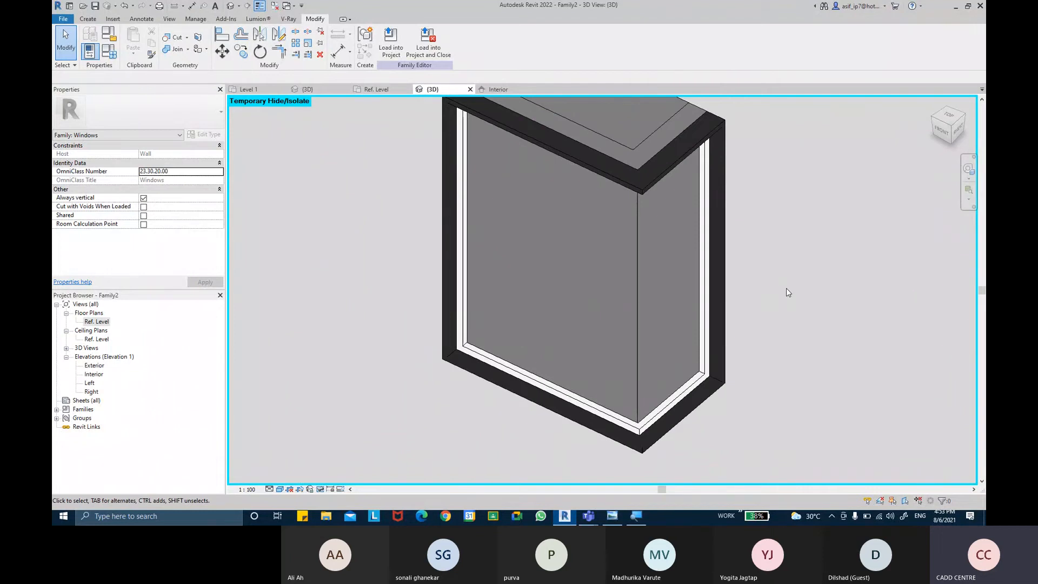
Step: In the Ref. Level floor plan, change the host wall type to Generic - 150mm and check the frame against it
{"action": "double_click", "coordinate": [89, 321]}
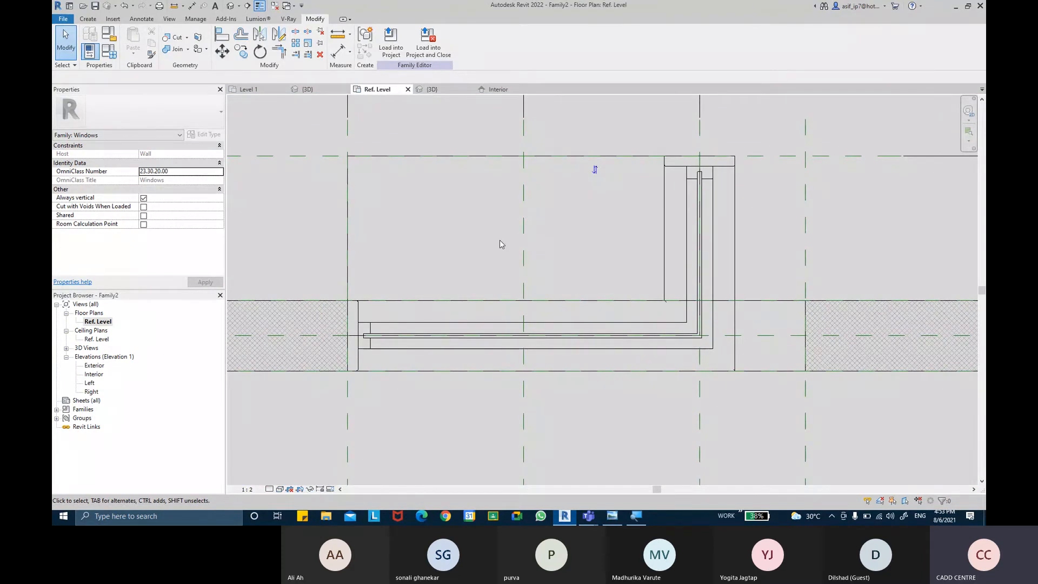
{"action": "middle_click_drag", "start_coordinate": [497, 238], "coordinate": [480, 231]}
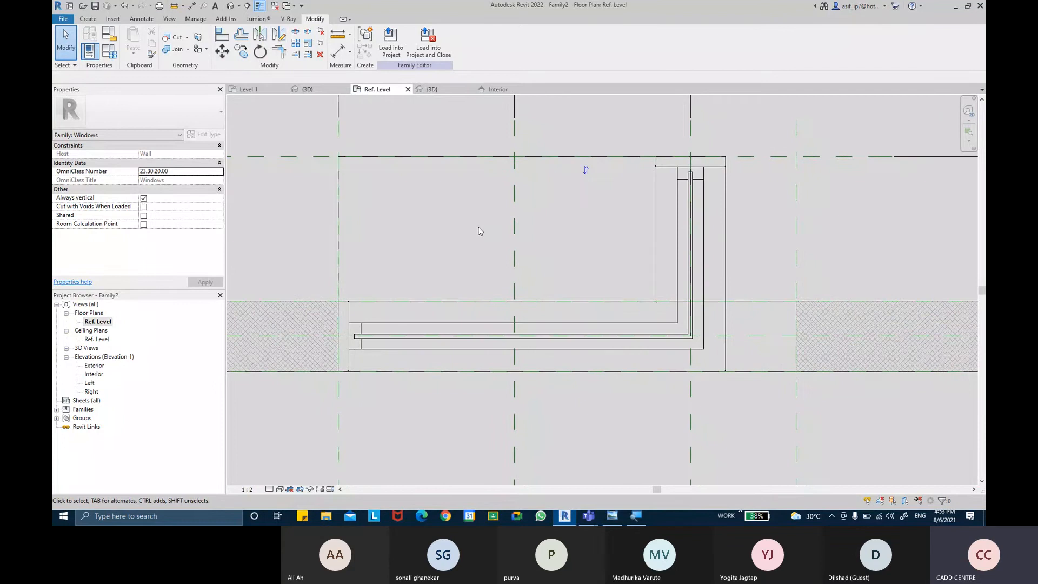
{"action": "scroll", "coordinate": [481, 231], "scroll_direction": "down", "scroll_amount": 2}
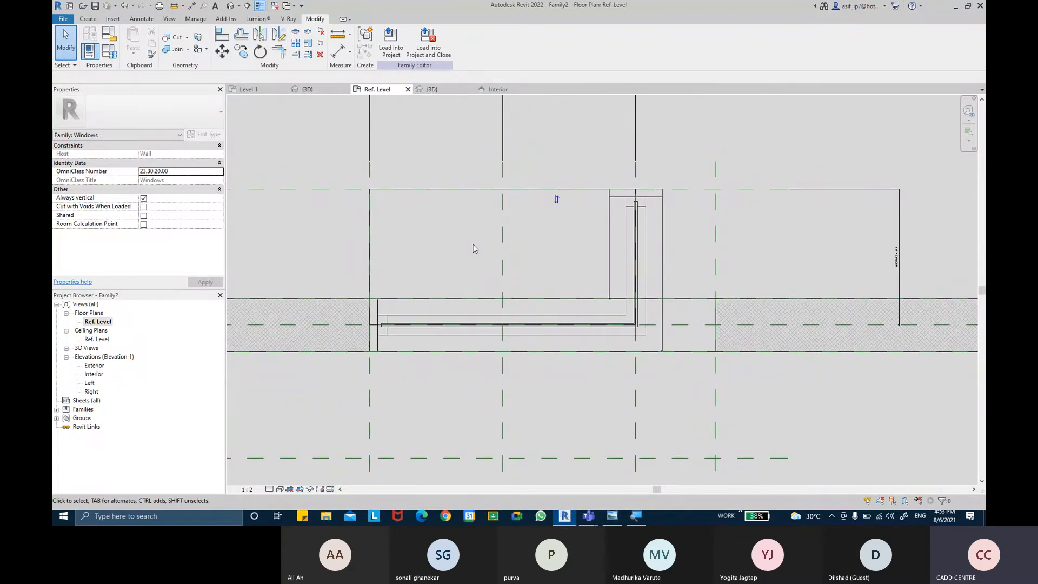
{"action": "left_click", "coordinate": [302, 304]}
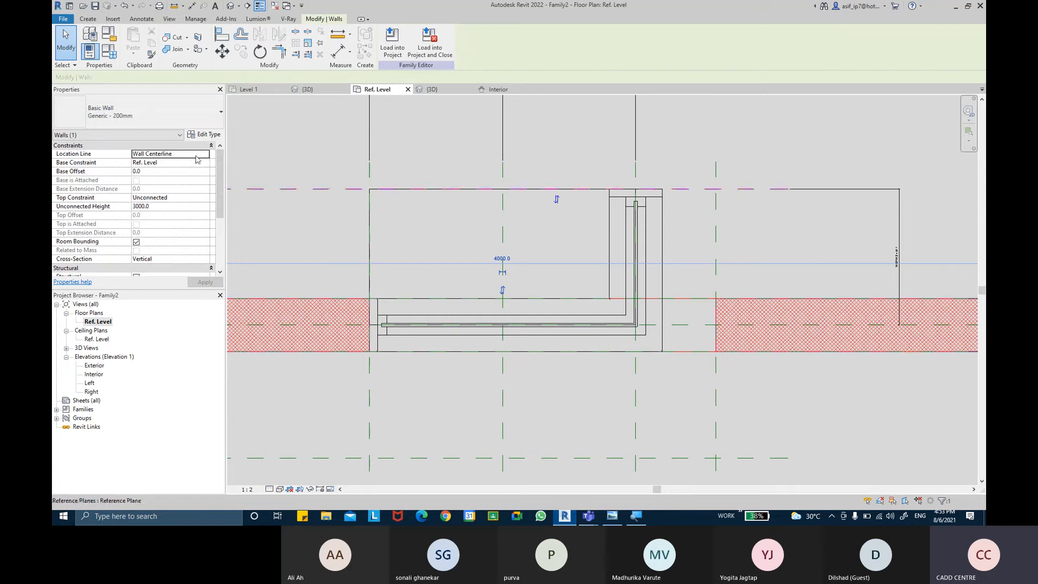
{"action": "left_click", "coordinate": [181, 114]}
{"action": "left_click", "coordinate": [149, 157]}
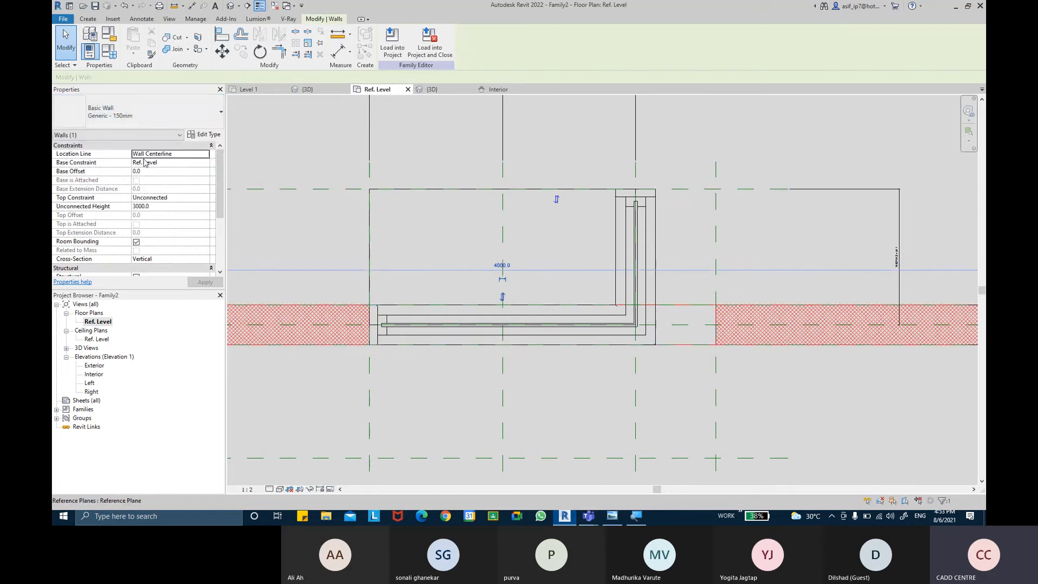
{"action": "key", "text": "Escape"}
{"action": "scroll", "coordinate": [671, 260], "scroll_direction": "up", "scroll_amount": 3}
{"action": "scroll", "coordinate": [673, 268], "scroll_direction": "down", "scroll_amount": 3}
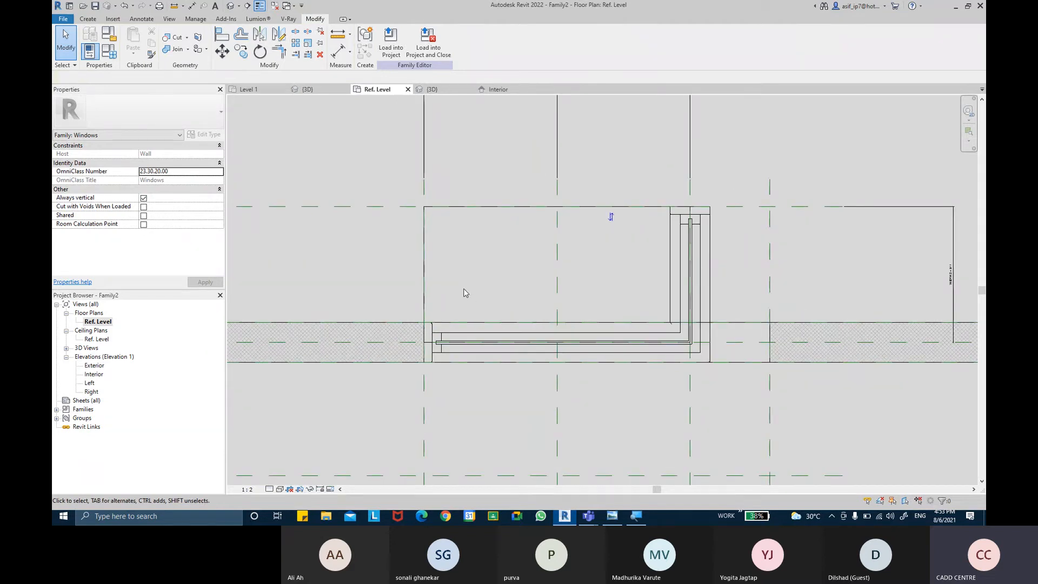
{"action": "scroll", "coordinate": [712, 259], "scroll_direction": "up", "scroll_amount": 2}
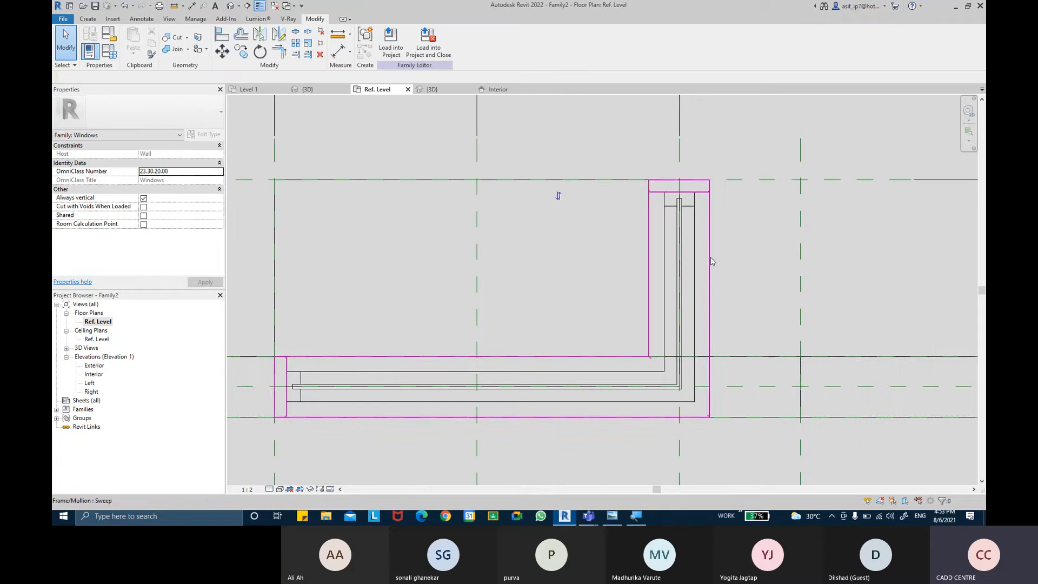
{"action": "middle_click_drag", "start_coordinate": [578, 244], "coordinate": [639, 218]}
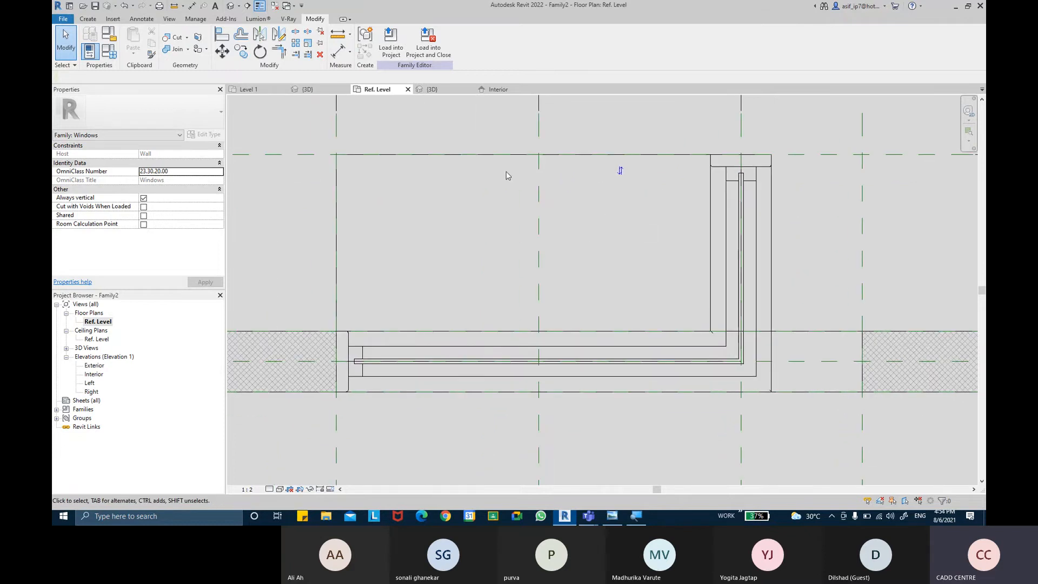
Step: Start a solid extrusion for the glass with locked picked lines and pick the notch's end edge at the main-wall jamb
{"action": "left_click", "coordinate": [93, 19]}
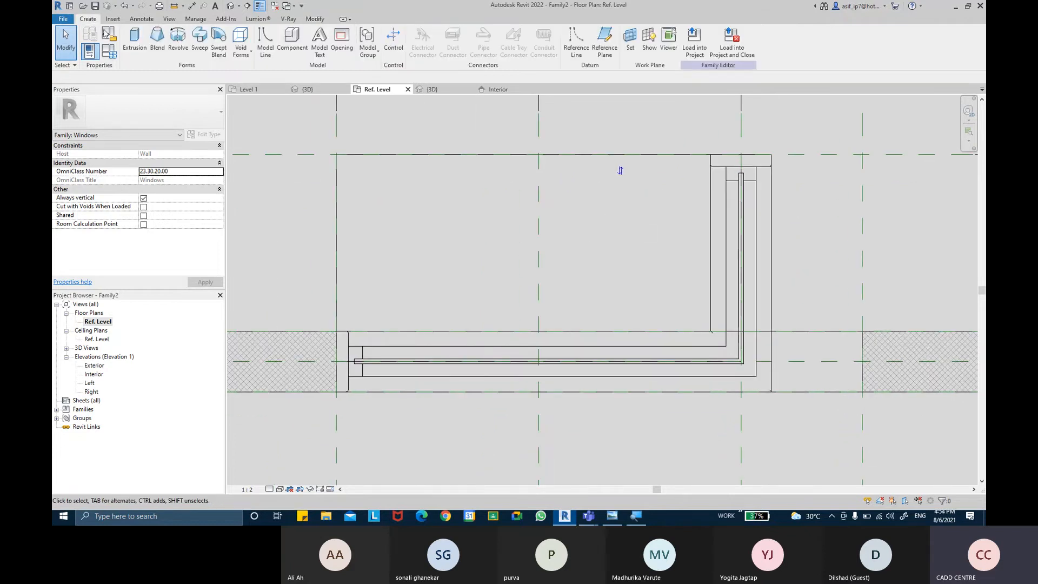
{"action": "left_click", "coordinate": [135, 51]}
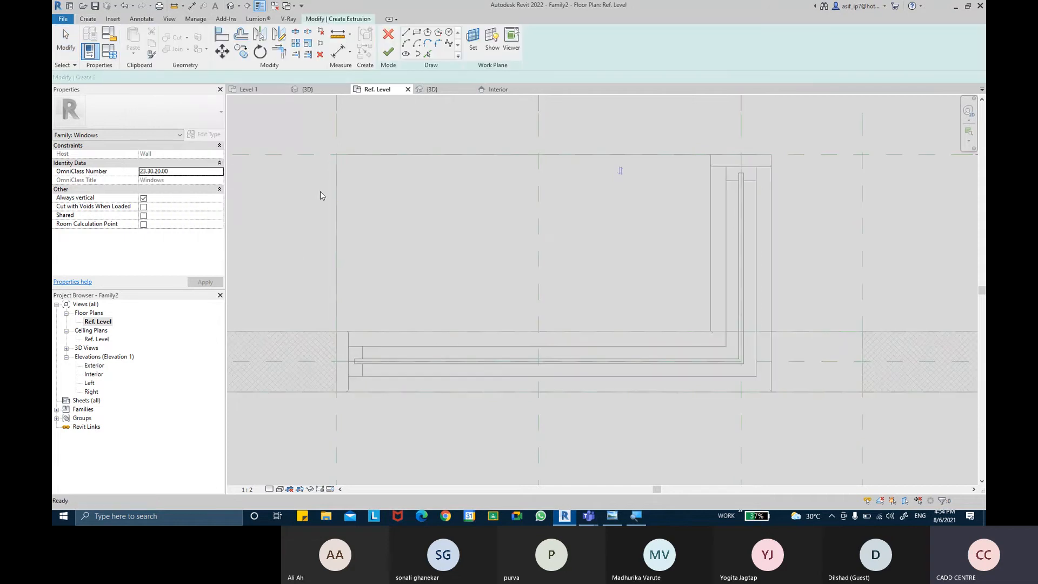
{"action": "left_click", "coordinate": [428, 56]}
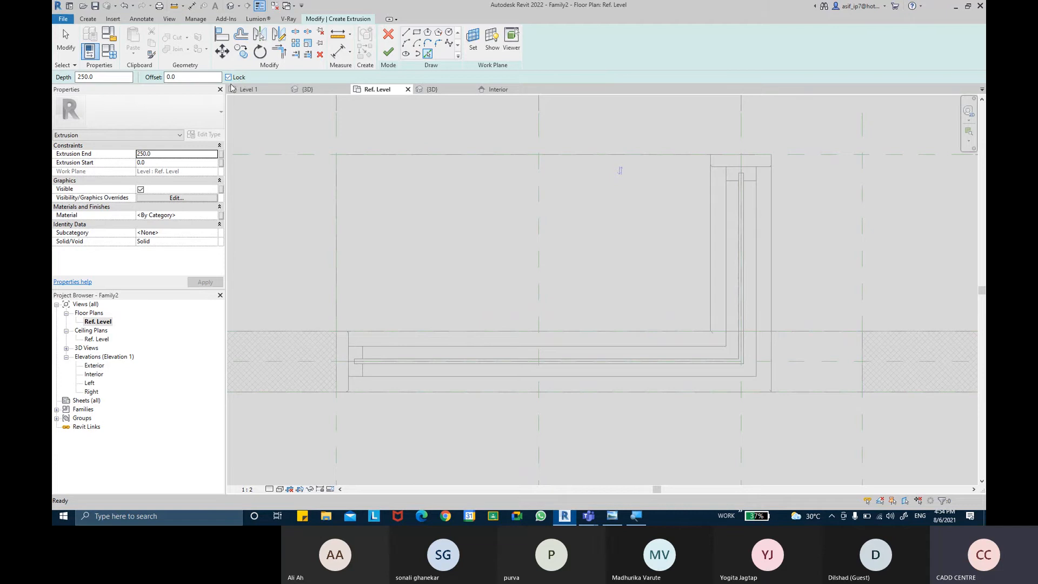
{"action": "middle_click_drag", "start_coordinate": [434, 246], "coordinate": [434, 199]}
{"action": "scroll", "coordinate": [387, 286], "scroll_direction": "up", "scroll_amount": 6}
{"action": "middle_click_drag", "start_coordinate": [406, 266], "coordinate": [416, 231]}
{"action": "scroll", "coordinate": [336, 267], "scroll_direction": "up", "scroll_amount": 5}
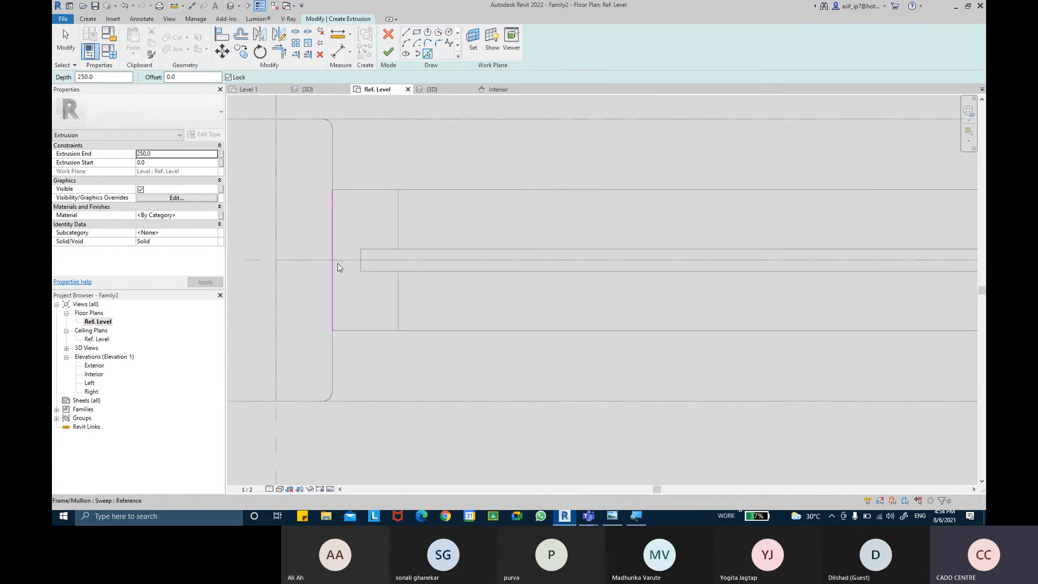
{"action": "left_click", "coordinate": [368, 251]}
Step: Add the notch's inner edges along both legs and its end edge on the return leg to the glass sketch
{"action": "scroll", "coordinate": [524, 233], "scroll_direction": "down", "scroll_amount": 3}
{"action": "scroll", "coordinate": [433, 225], "scroll_direction": "down", "scroll_amount": 2}
{"action": "scroll", "coordinate": [649, 227], "scroll_direction": "down", "scroll_amount": 3}
{"action": "middle_click_drag", "start_coordinate": [682, 228], "coordinate": [357, 272]}
{"action": "scroll", "coordinate": [630, 243], "scroll_direction": "up", "scroll_amount": 3}
{"action": "left_click", "coordinate": [662, 271]}
{"action": "middle_click_drag", "start_coordinate": [727, 106], "coordinate": [710, 361]}
{"action": "scroll", "coordinate": [655, 186], "scroll_direction": "up", "scroll_amount": 3}
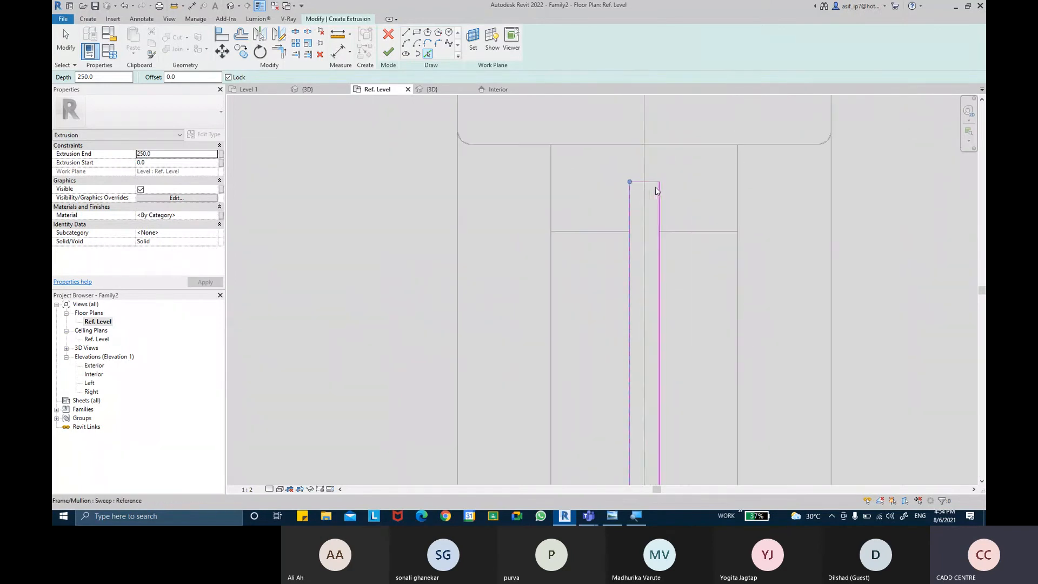
{"action": "left_click", "coordinate": [652, 184]}
Step: Add the notch's outer edges along the return leg and the main leg to the L-shaped glass sketch
{"action": "scroll", "coordinate": [658, 208], "scroll_direction": "down", "scroll_amount": 2}
{"action": "middle_click_drag", "start_coordinate": [663, 319], "coordinate": [639, 92]}
{"action": "middle_click_drag", "start_coordinate": [632, 336], "coordinate": [642, 76]}
{"action": "scroll", "coordinate": [593, 269], "scroll_direction": "up", "scroll_amount": 1}
{"action": "left_click", "coordinate": [597, 265]}
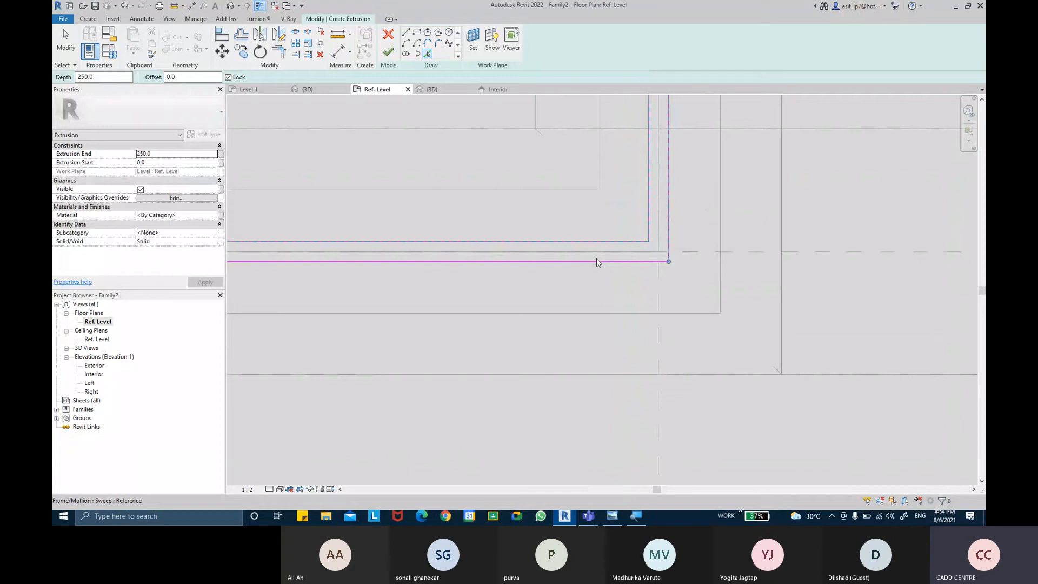
Step: Check that the glass outline is closed along the main leg and at the notch end, and finish the extrusion
{"action": "middle_click_drag", "start_coordinate": [487, 283], "coordinate": [837, 274]}
{"action": "middle_click_drag", "start_coordinate": [655, 291], "coordinate": [860, 270]}
{"action": "middle_click_drag", "start_coordinate": [513, 270], "coordinate": [875, 261]}
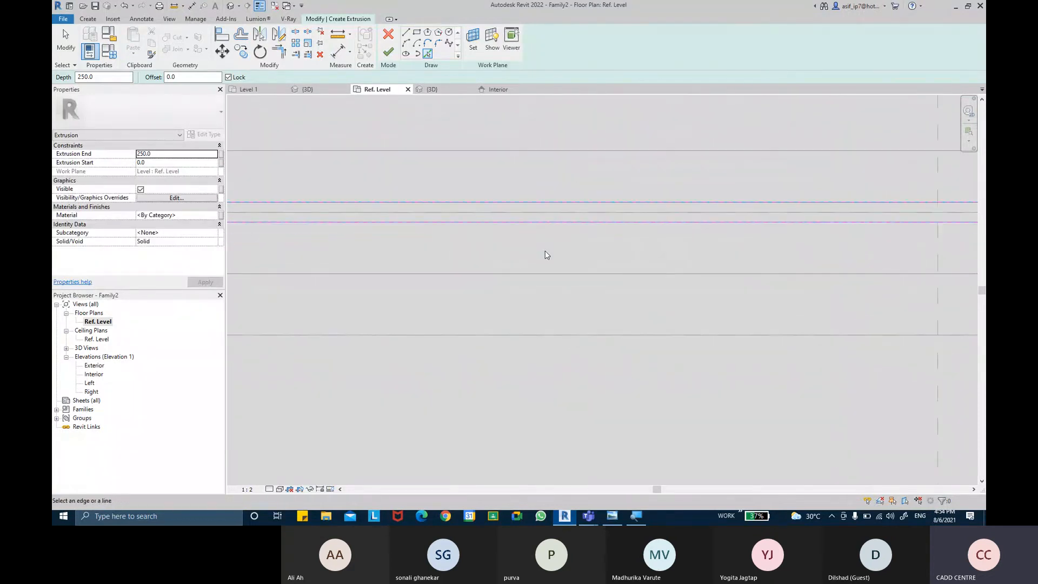
{"action": "middle_click_drag", "start_coordinate": [545, 253], "coordinate": [564, 332]}
{"action": "scroll", "coordinate": [475, 279], "scroll_direction": "down", "scroll_amount": 3}
{"action": "middle_click_drag", "start_coordinate": [518, 221], "coordinate": [438, 265]}
{"action": "scroll", "coordinate": [456, 223], "scroll_direction": "down", "scroll_amount": 2}
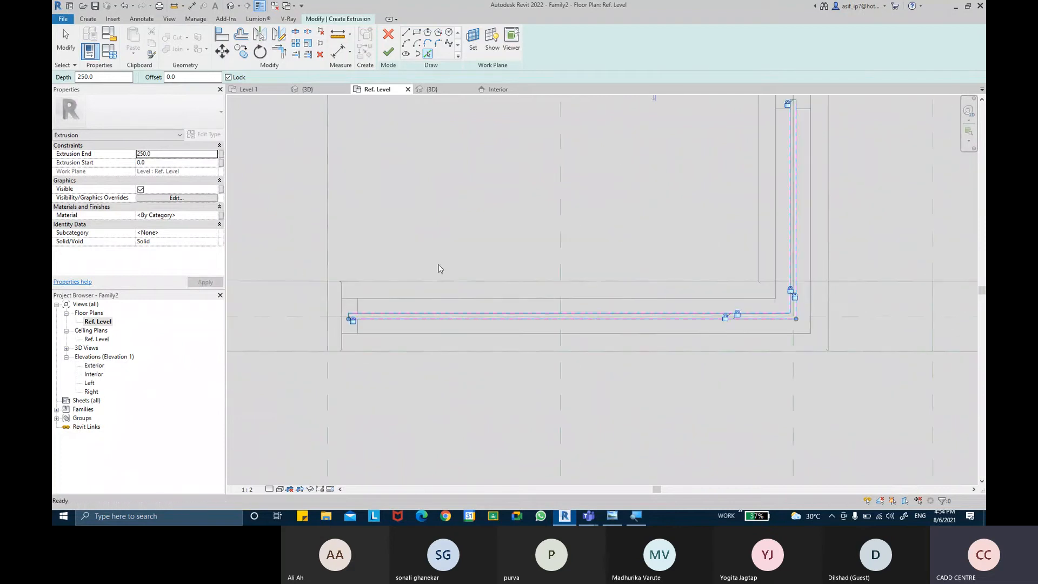
{"action": "scroll", "coordinate": [325, 323], "scroll_direction": "up", "scroll_amount": 3}
{"action": "middle_click_drag", "start_coordinate": [353, 325], "coordinate": [472, 247]}
{"action": "scroll", "coordinate": [422, 257], "scroll_direction": "up", "scroll_amount": 2}
{"action": "scroll", "coordinate": [477, 253], "scroll_direction": "up", "scroll_amount": 2}
{"action": "scroll", "coordinate": [508, 263], "scroll_direction": "down", "scroll_amount": 8}
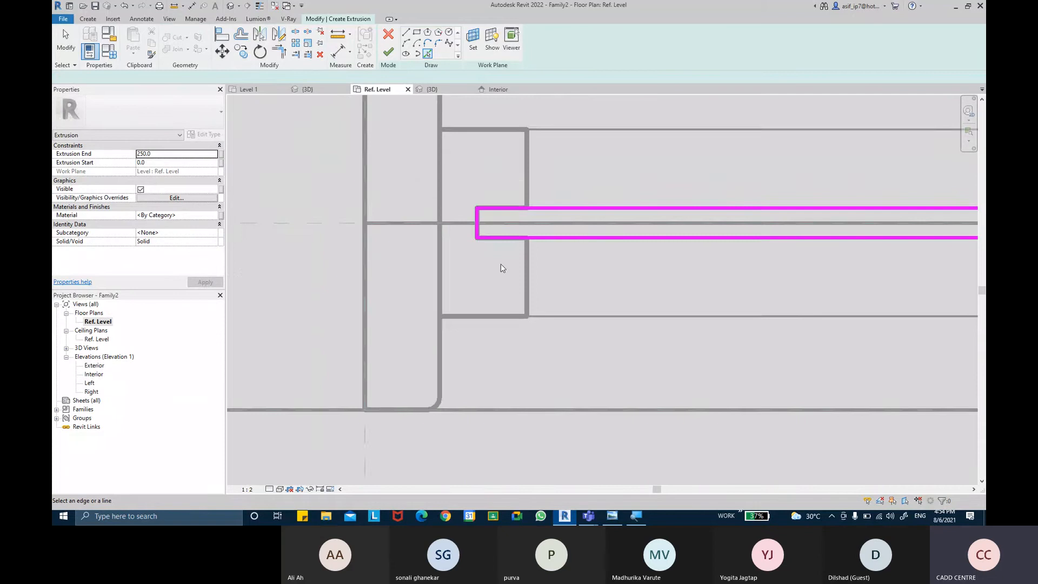
{"action": "middle_click_drag", "start_coordinate": [572, 192], "coordinate": [357, 243]}
{"action": "middle_click_drag", "start_coordinate": [446, 202], "coordinate": [448, 243]}
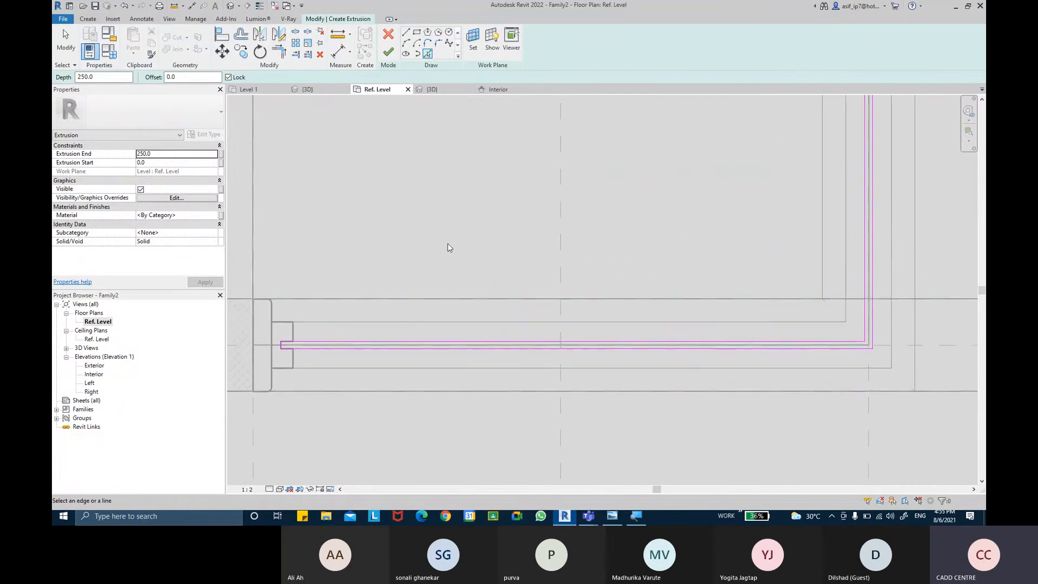
{"action": "left_click", "coordinate": [389, 52]}
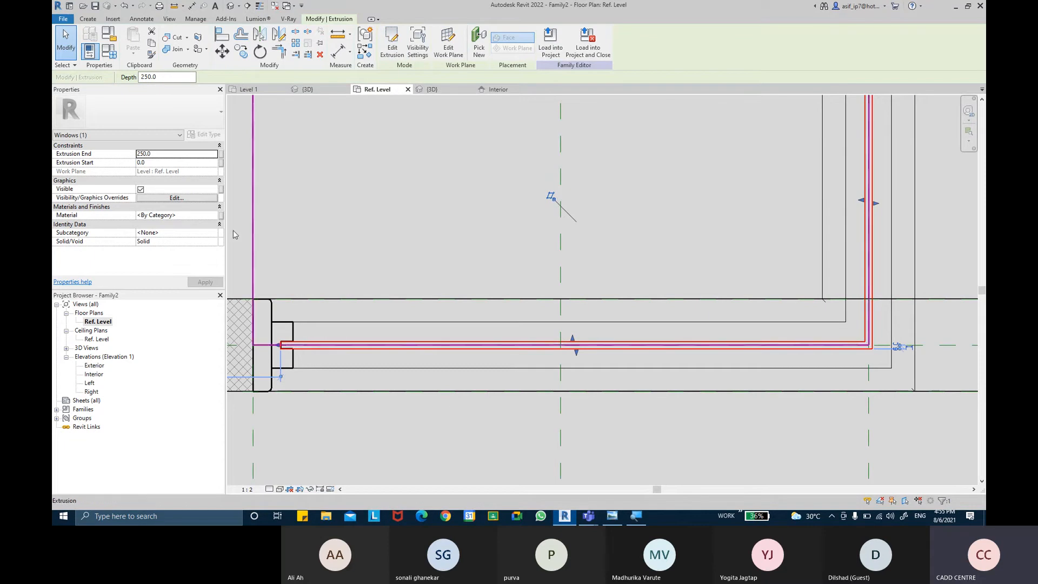
Step: Assign the new extrusion to the Glass subcategory and set its material to Glass
{"action": "left_click", "coordinate": [215, 234]}
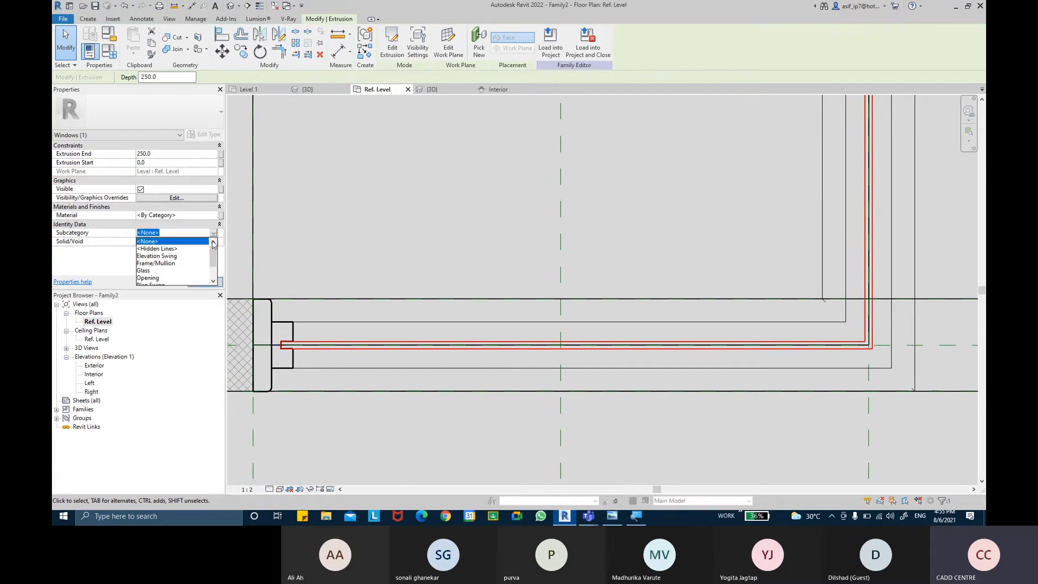
{"action": "left_click", "coordinate": [157, 273]}
{"action": "left_click", "coordinate": [197, 284]}
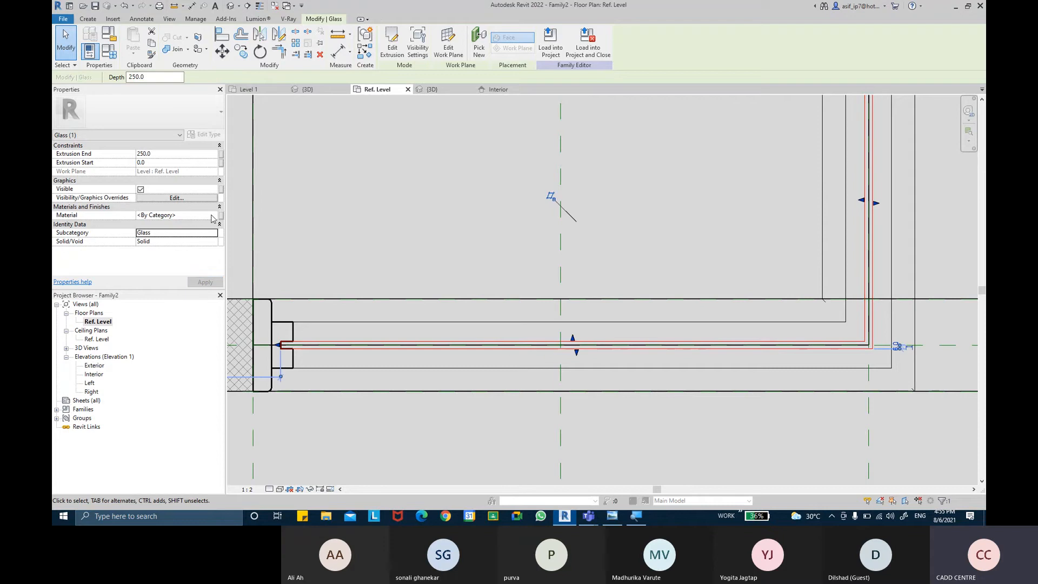
{"action": "left_click", "coordinate": [205, 216]}
{"action": "left_click", "coordinate": [215, 216]}
{"action": "double_click", "coordinate": [339, 333]}
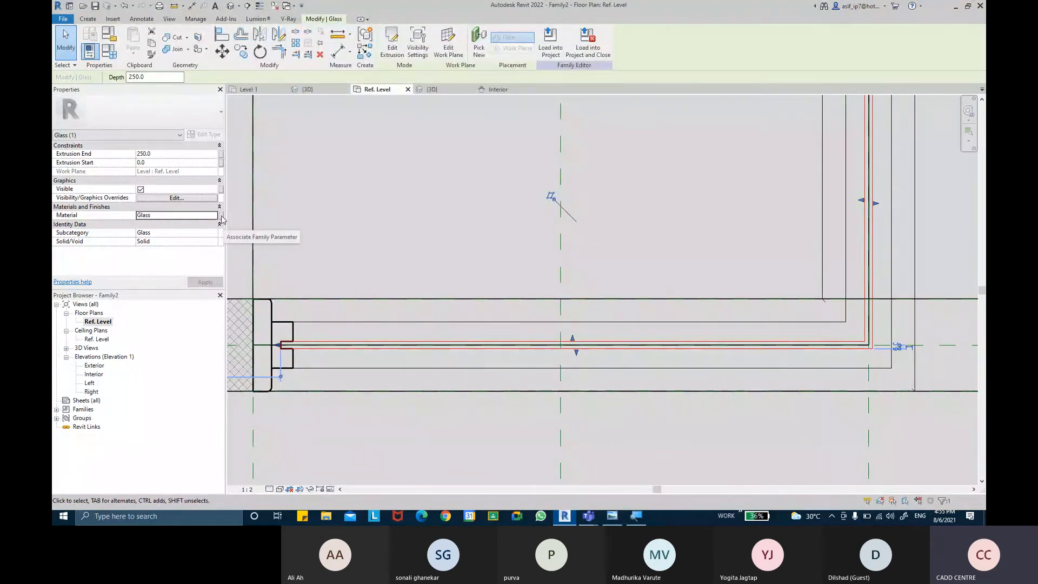
Step: Associate the glass extrusion's material with a new type family parameter named GLASS MATERIAL
{"action": "left_click", "coordinate": [222, 216]}
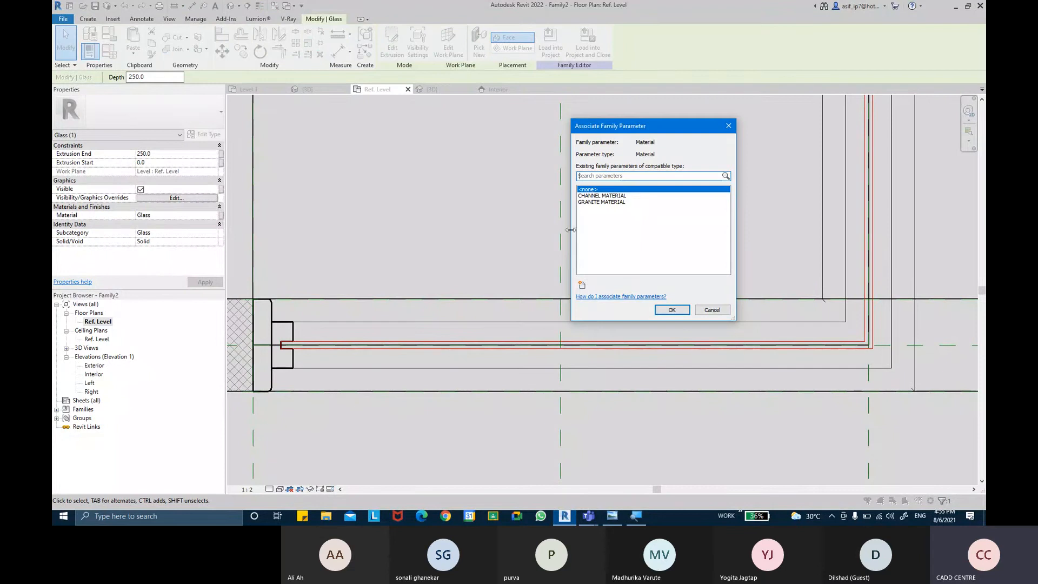
{"action": "left_click", "coordinate": [583, 285]}
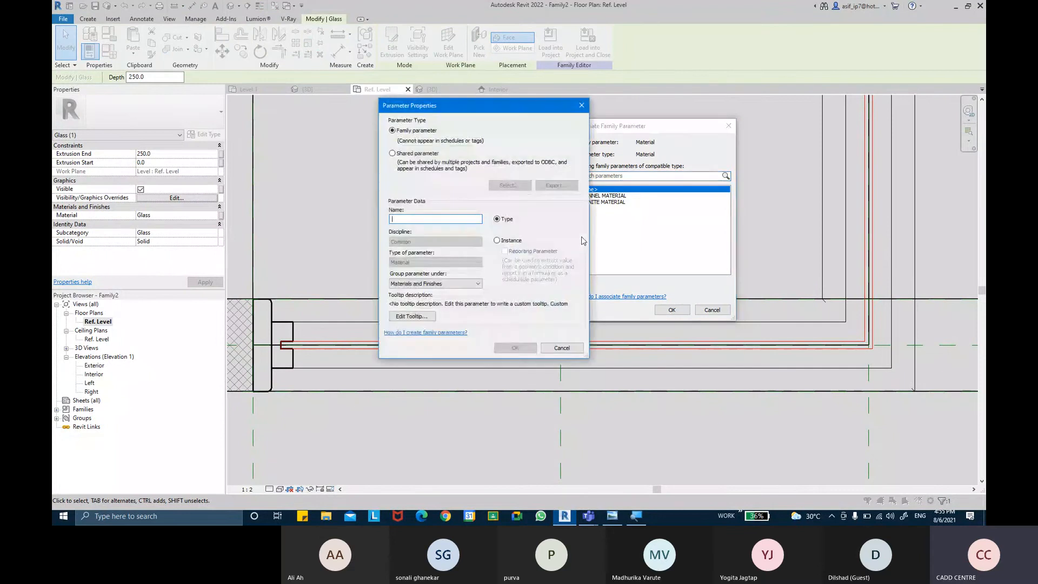
{"action": "type", "text": "GLAS"}
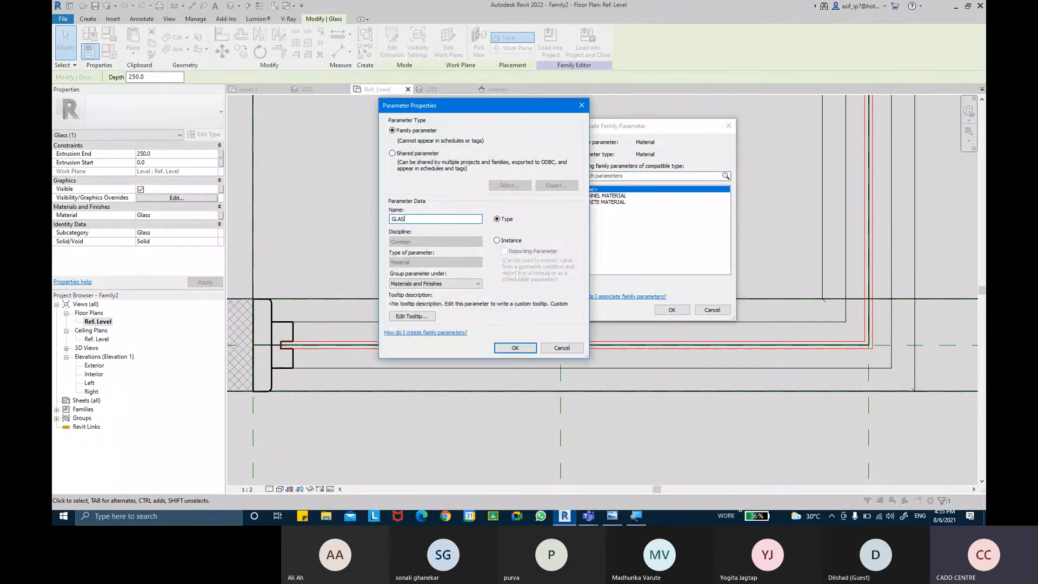
{"action": "type", "text": "S MATERIA"}
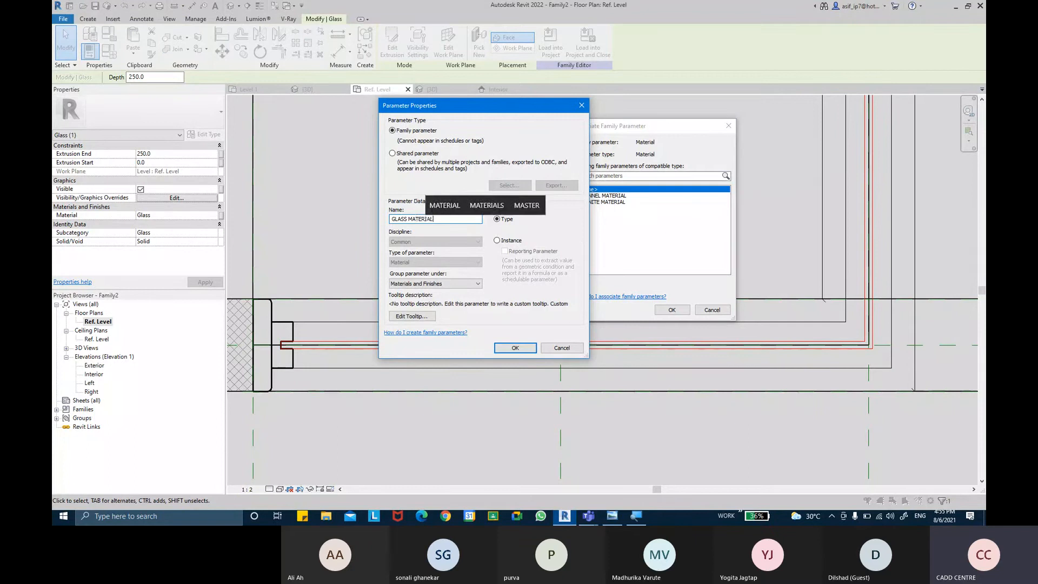
{"action": "type", "text": "L"}
{"action": "key", "text": "Return"}
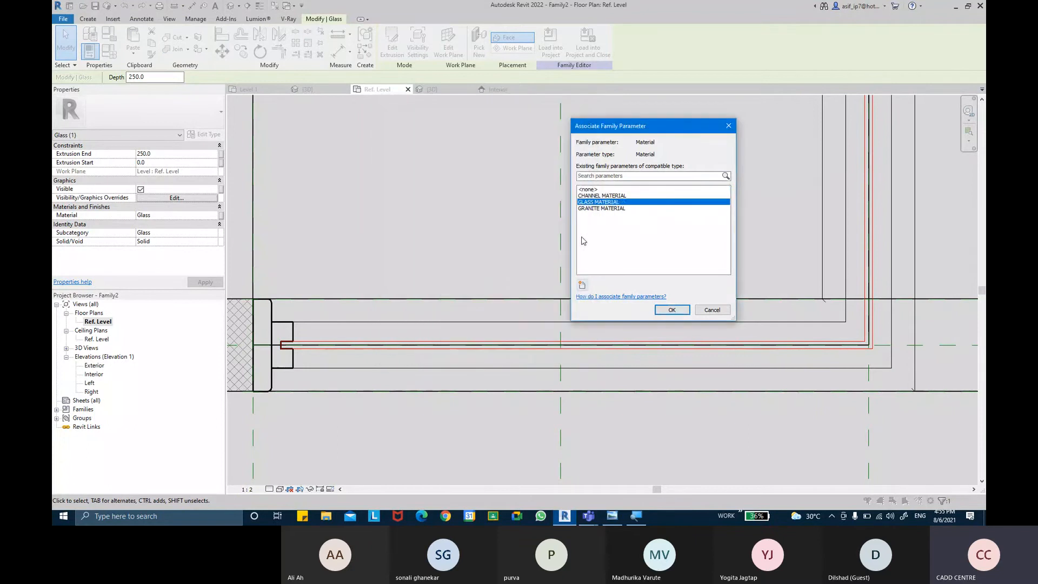
{"action": "left_click", "coordinate": [672, 310]}
{"action": "left_click", "coordinate": [431, 199]}
Step: In the Interior elevation, stretch the glass's top edge to the channel notch at the window head (extrusion end 2255) and lock it
{"action": "middle_click_drag", "start_coordinate": [429, 213], "coordinate": [419, 238]}
{"action": "scroll", "coordinate": [418, 203], "scroll_direction": "down", "scroll_amount": 3}
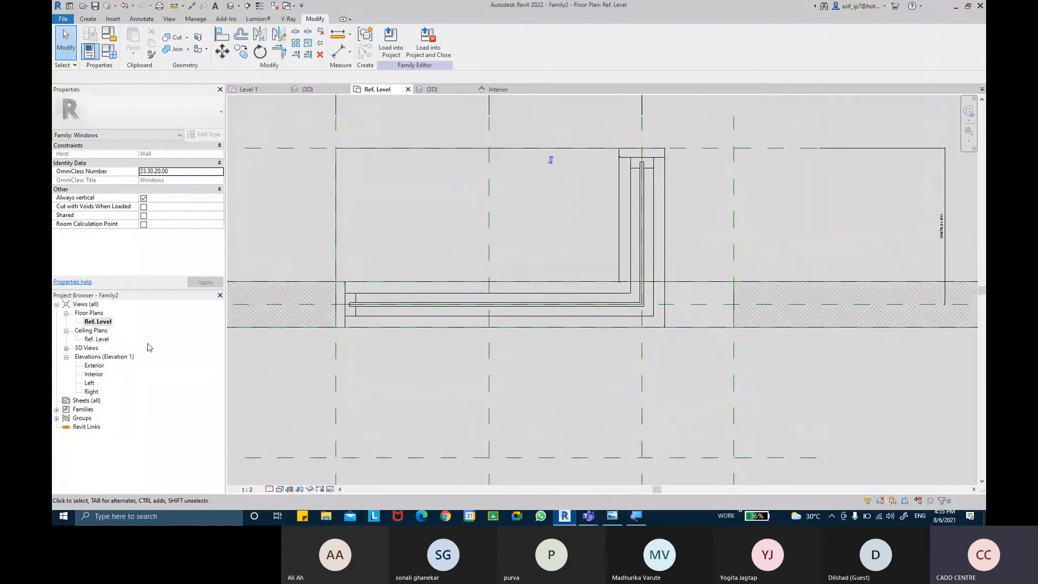
{"action": "double_click", "coordinate": [90, 375]}
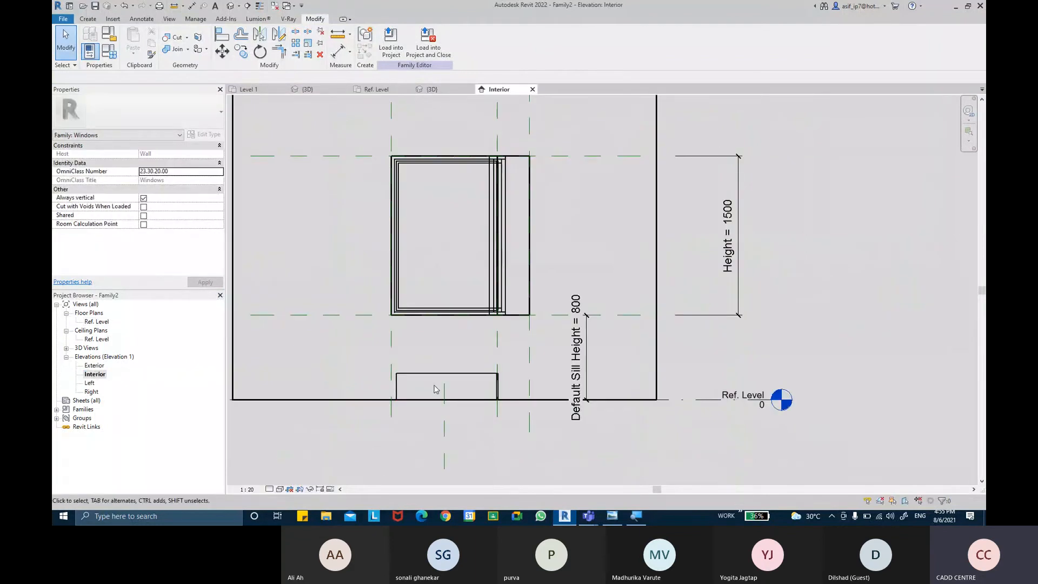
{"action": "left_click", "coordinate": [437, 377]}
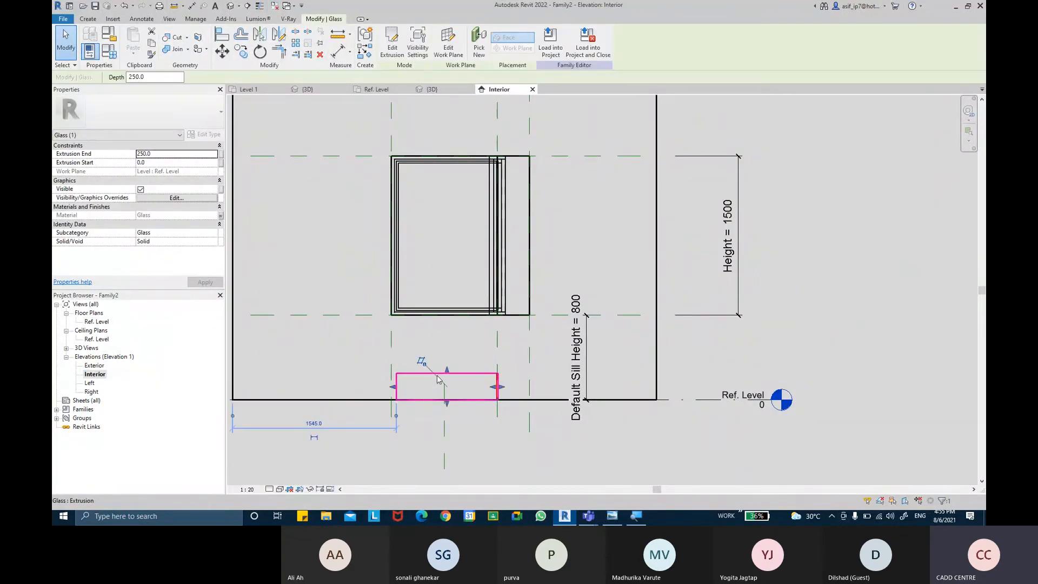
{"action": "scroll", "coordinate": [443, 360], "scroll_direction": "up", "scroll_amount": 1}
{"action": "left_click_drag", "start_coordinate": [448, 373], "coordinate": [474, 175]}
{"action": "middle_click_drag", "start_coordinate": [475, 175], "coordinate": [457, 350]}
{"action": "scroll", "coordinate": [434, 271], "scroll_direction": "up", "scroll_amount": 5}
{"action": "scroll", "coordinate": [438, 326], "scroll_direction": "up", "scroll_amount": 1}
{"action": "scroll", "coordinate": [437, 326], "scroll_direction": "up", "scroll_amount": 1}
{"action": "left_click_drag", "start_coordinate": [463, 368], "coordinate": [469, 184]}
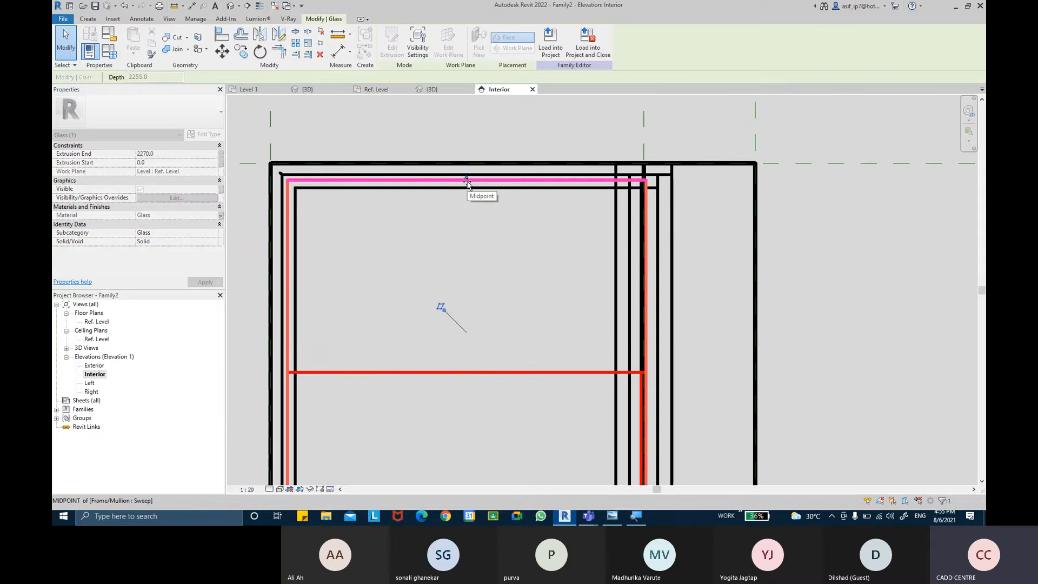
{"action": "left_click", "coordinate": [467, 181]}
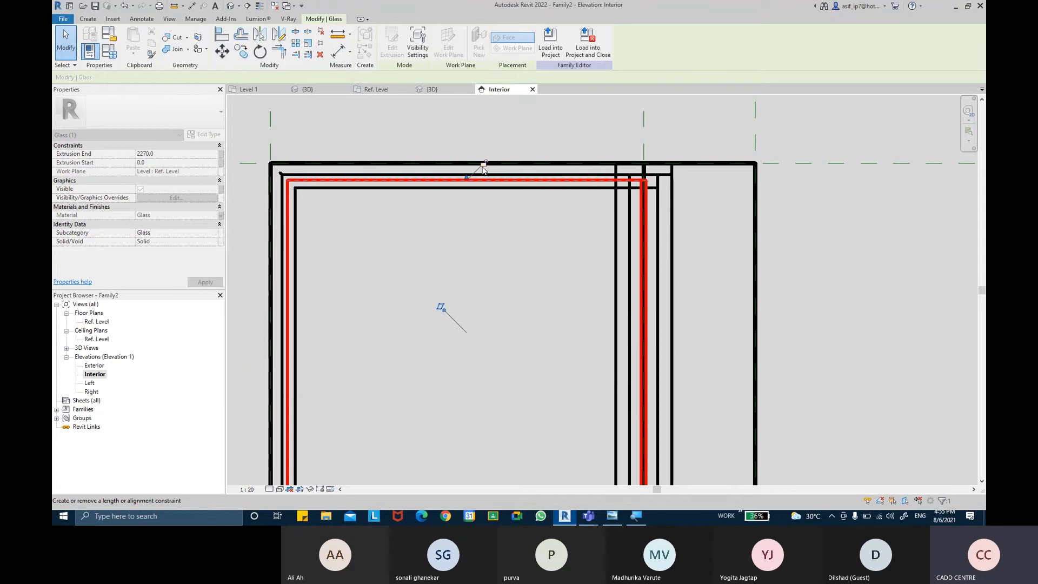
{"action": "scroll", "coordinate": [447, 179], "scroll_direction": "up", "scroll_amount": 4}
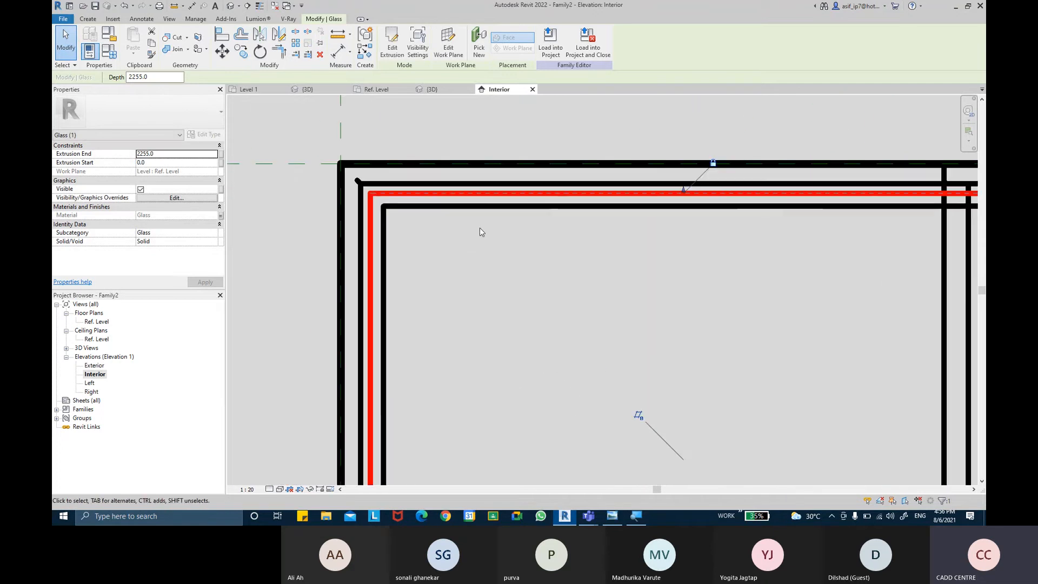
{"action": "scroll", "coordinate": [478, 226], "scroll_direction": "up", "scroll_amount": 1}
{"action": "middle_click_drag", "start_coordinate": [477, 226], "coordinate": [434, 206]}
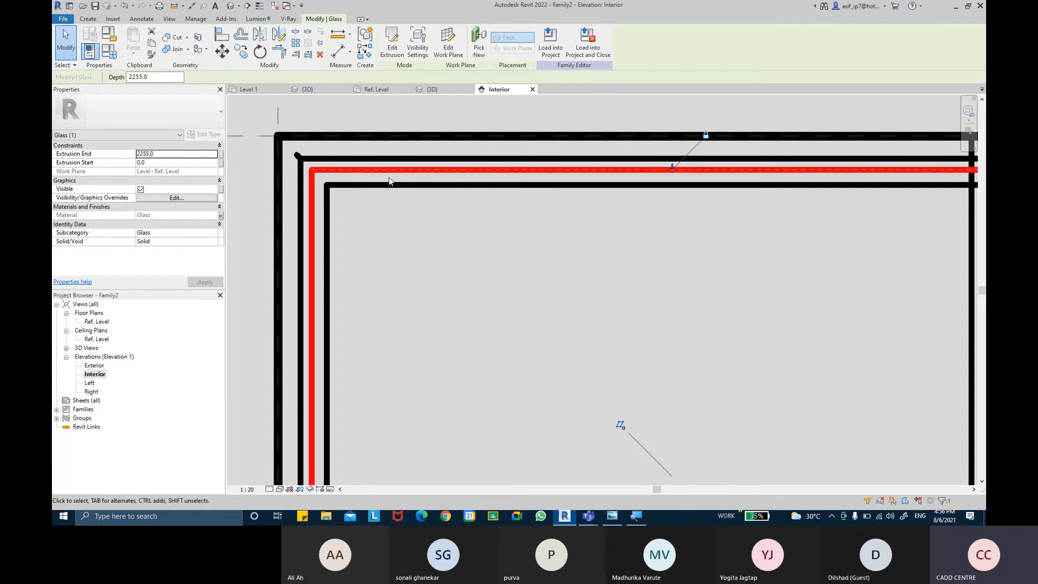
Step: Raise the glass's bottom edge to the channel notch at the sill (extrusion start 845) and lock it there
{"action": "scroll", "coordinate": [444, 286], "scroll_direction": "down", "scroll_amount": 4}
{"action": "middle_click_drag", "start_coordinate": [516, 397], "coordinate": [470, 242]}
{"action": "scroll", "coordinate": [470, 243], "scroll_direction": "down", "scroll_amount": 5}
{"action": "middle_click_drag", "start_coordinate": [497, 302], "coordinate": [469, 180]}
{"action": "middle_click_drag", "start_coordinate": [507, 373], "coordinate": [479, 326]}
{"action": "scroll", "coordinate": [479, 327], "scroll_direction": "up", "scroll_amount": 2}
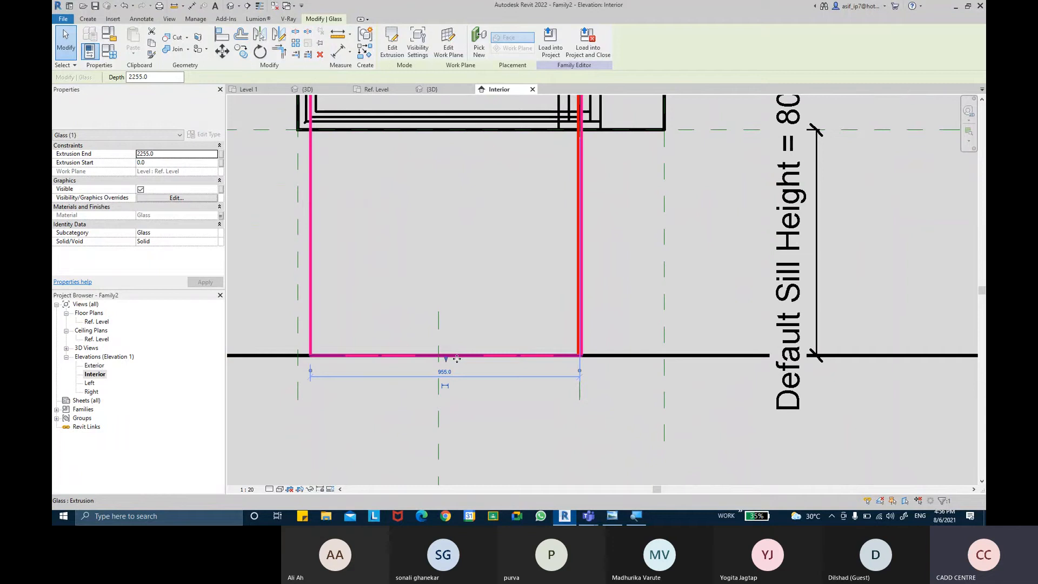
{"action": "left_click_drag", "start_coordinate": [446, 364], "coordinate": [440, 220]}
{"action": "scroll", "coordinate": [452, 190], "scroll_direction": "up", "scroll_amount": 3}
{"action": "scroll", "coordinate": [506, 339], "scroll_direction": "up", "scroll_amount": 1}
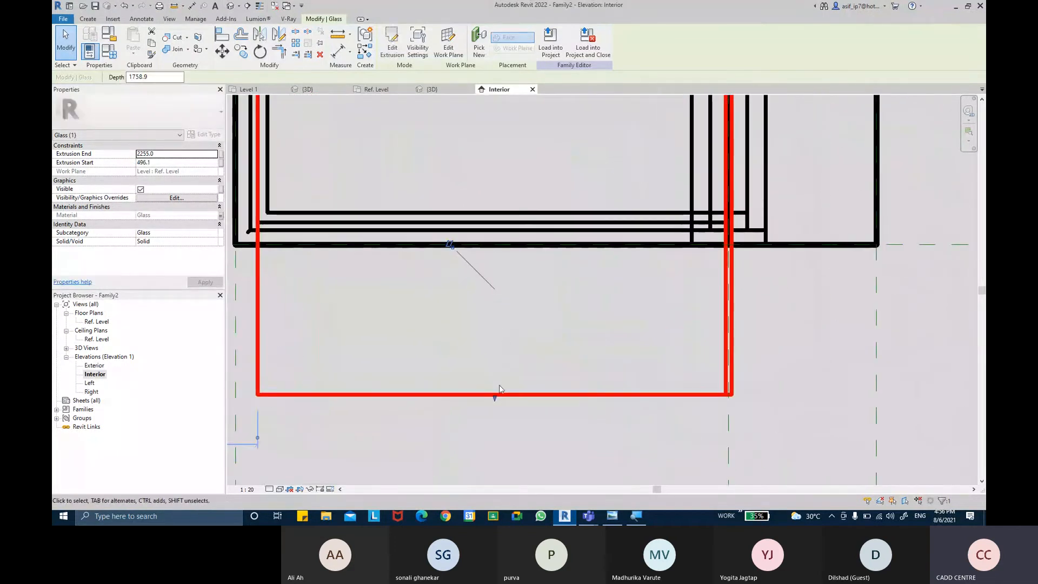
{"action": "left_click_drag", "start_coordinate": [492, 399], "coordinate": [483, 230]}
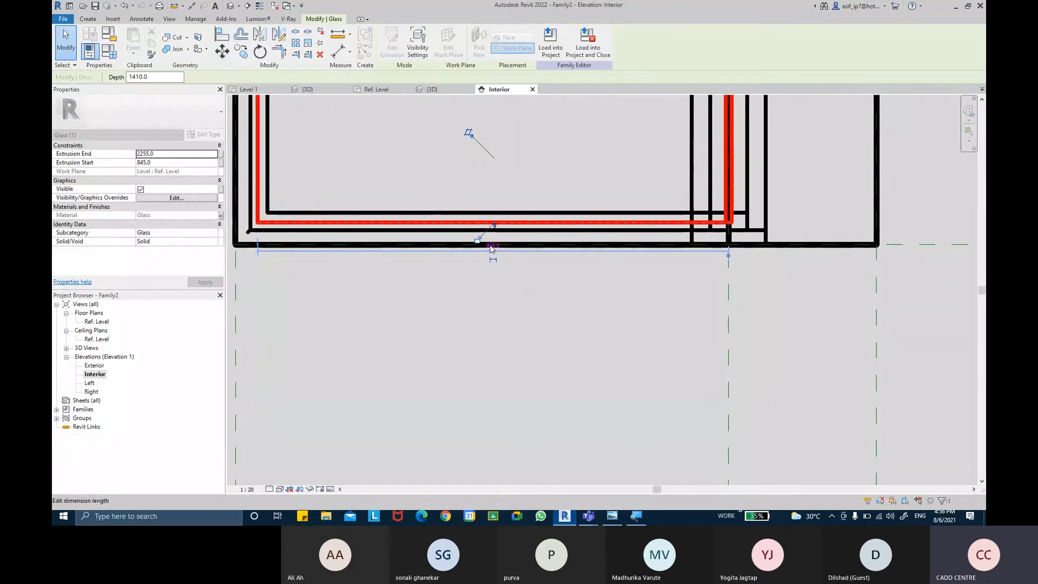
{"action": "scroll", "coordinate": [491, 246], "scroll_direction": "up", "scroll_amount": 2}
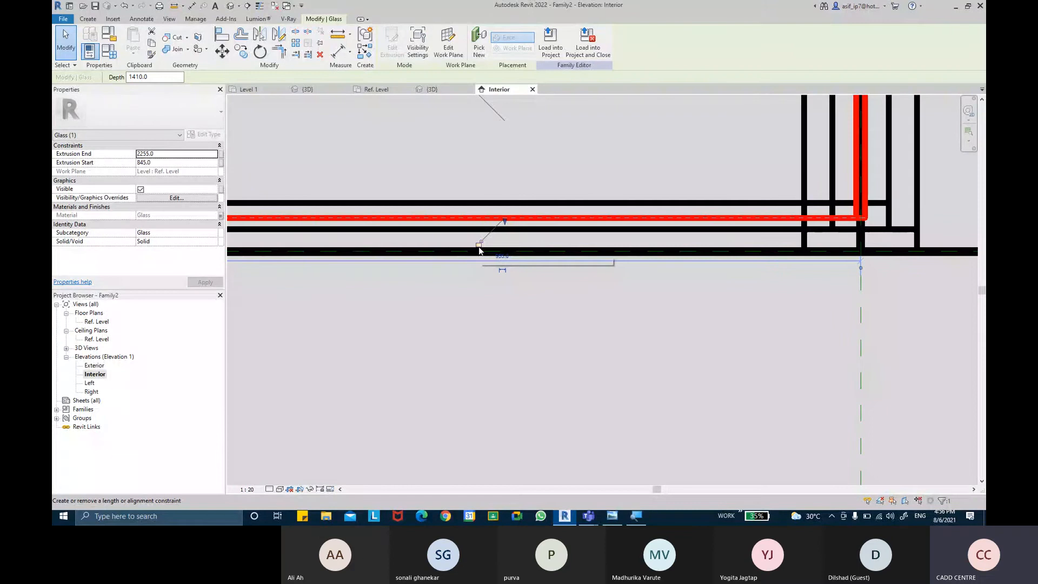
{"action": "scroll", "coordinate": [494, 355], "scroll_direction": "down", "scroll_amount": 2}
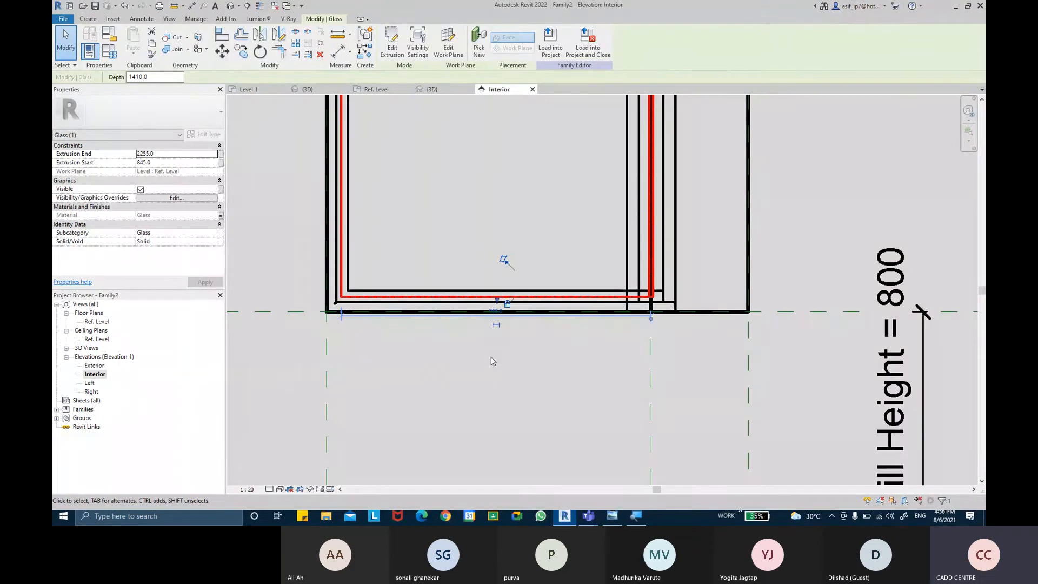
{"action": "scroll", "coordinate": [498, 369], "scroll_direction": "down", "scroll_amount": 2}
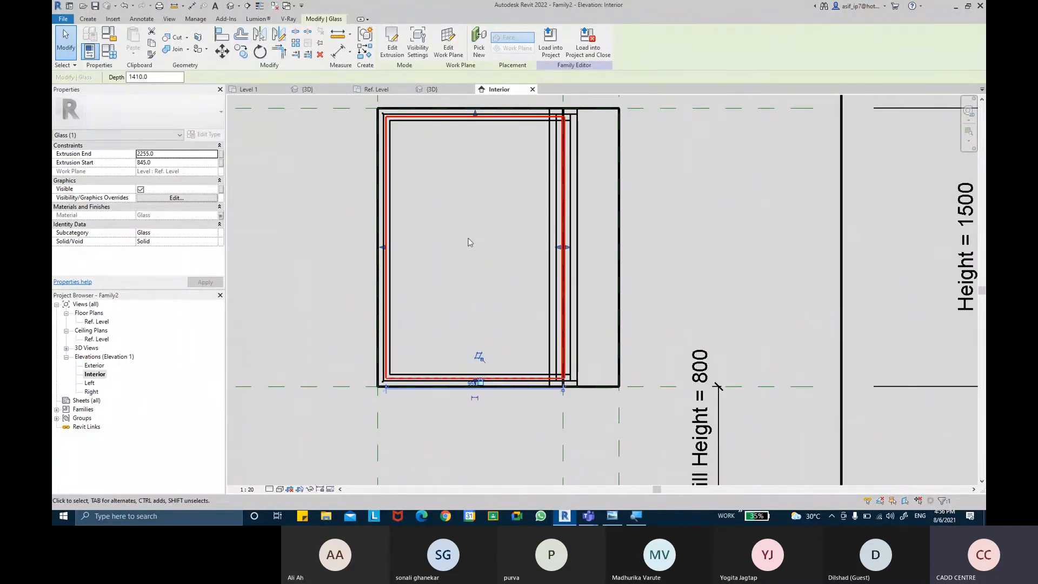
{"action": "left_click", "coordinate": [325, 236]}
Step: Check the glass's fit inside the channel and granite frame from several sides in the 3D view
{"action": "scroll", "coordinate": [325, 236], "scroll_direction": "down", "scroll_amount": 3}
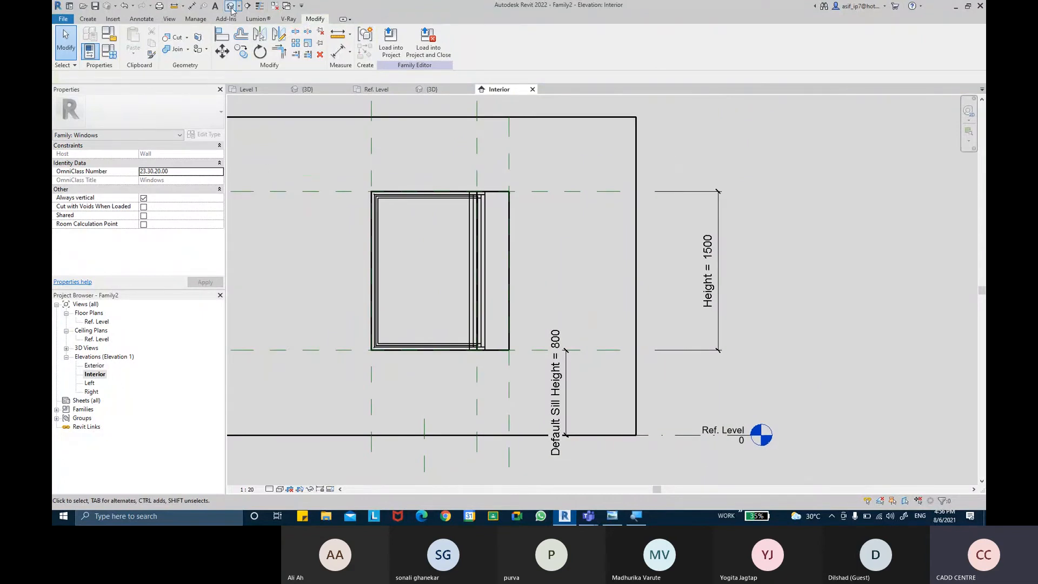
{"action": "left_click", "coordinate": [587, 298]}
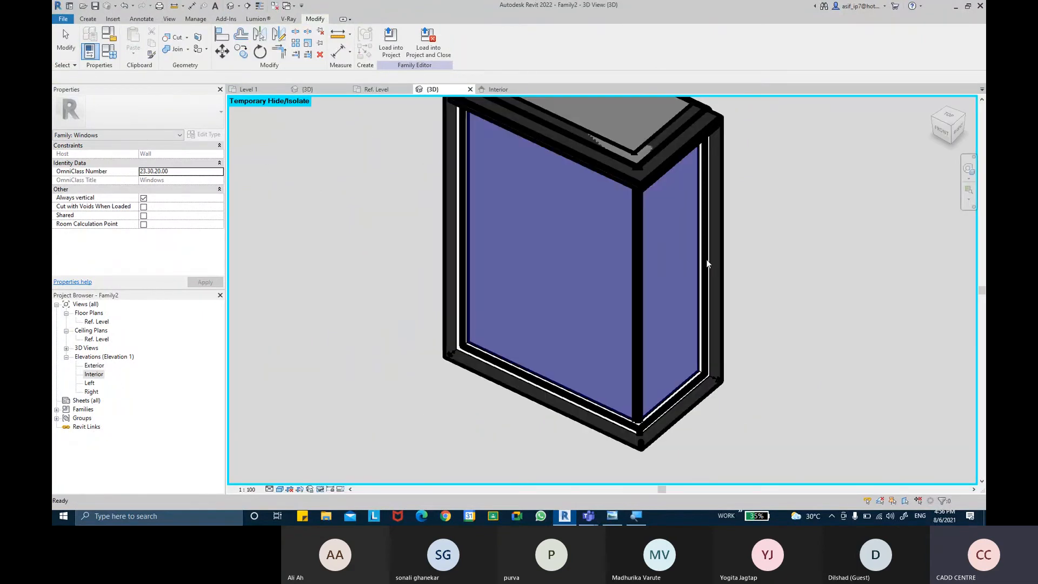
{"action": "middle_click_drag", "start_coordinate": [790, 270], "coordinate": [719, 278], "text": "shift"}
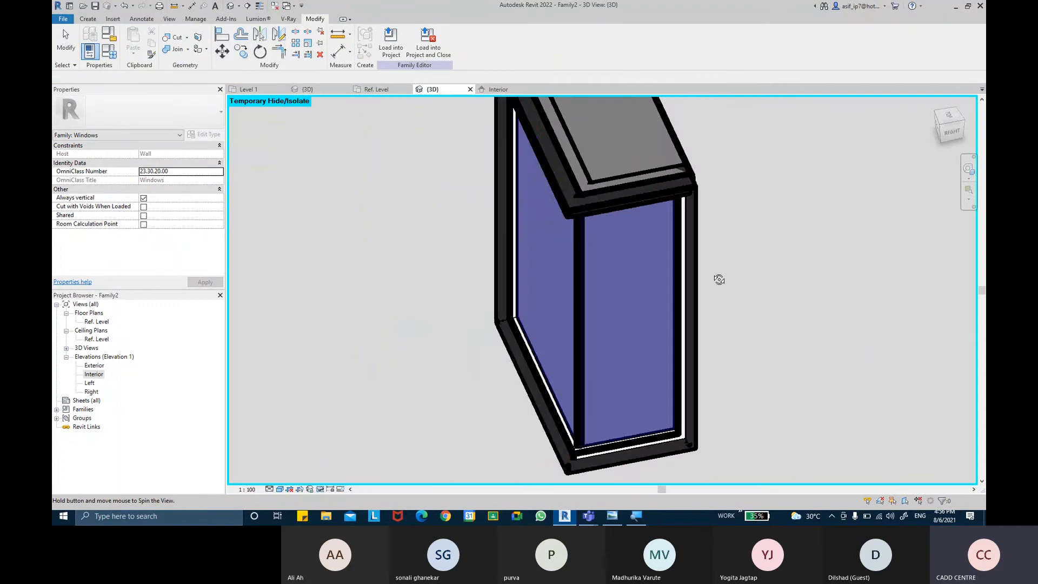
{"action": "middle_click_drag", "start_coordinate": [336, 233], "coordinate": [482, 218], "text": "shift"}
{"action": "scroll", "coordinate": [377, 356], "scroll_direction": "up", "scroll_amount": 3}
Step: Try deleting the solid box extrusion that fills the window opening behind the glass
{"action": "key", "text": "ctrl"}
{"action": "key", "text": "ctrl"}
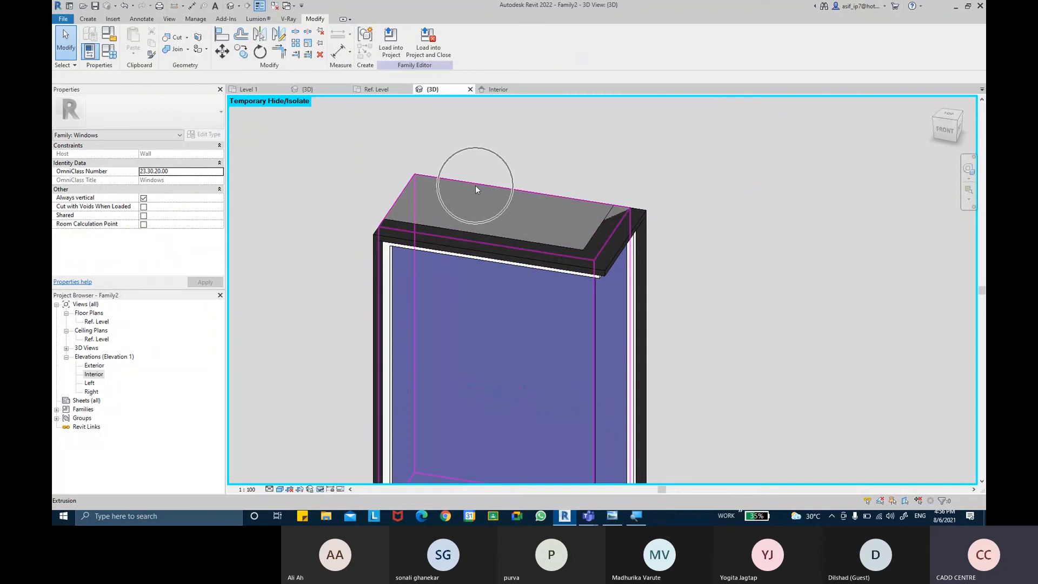
{"action": "key", "text": "ctrl"}
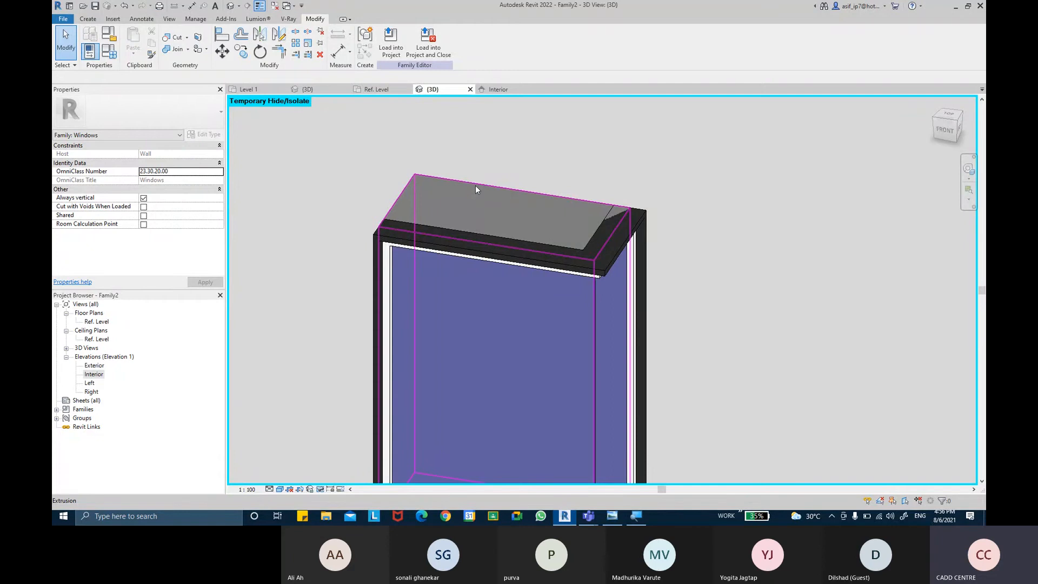
{"action": "left_click", "coordinate": [476, 189]}
{"action": "key", "text": "Delete"}
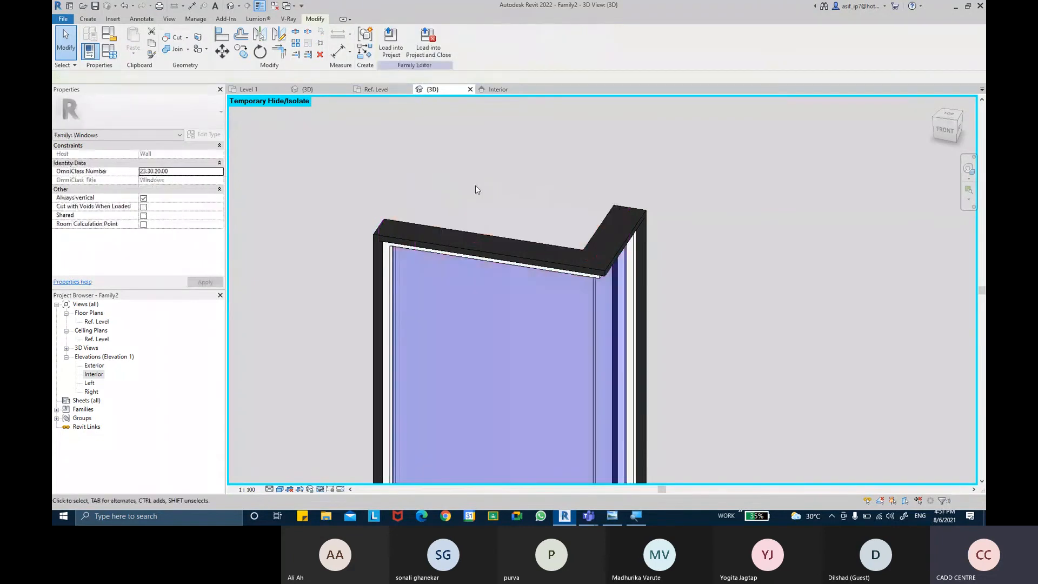
Step: Select the solid box extrusion behind the corner glass in the 3D view
{"action": "middle_click_drag", "start_coordinate": [680, 326], "coordinate": [583, 295], "text": "shift"}
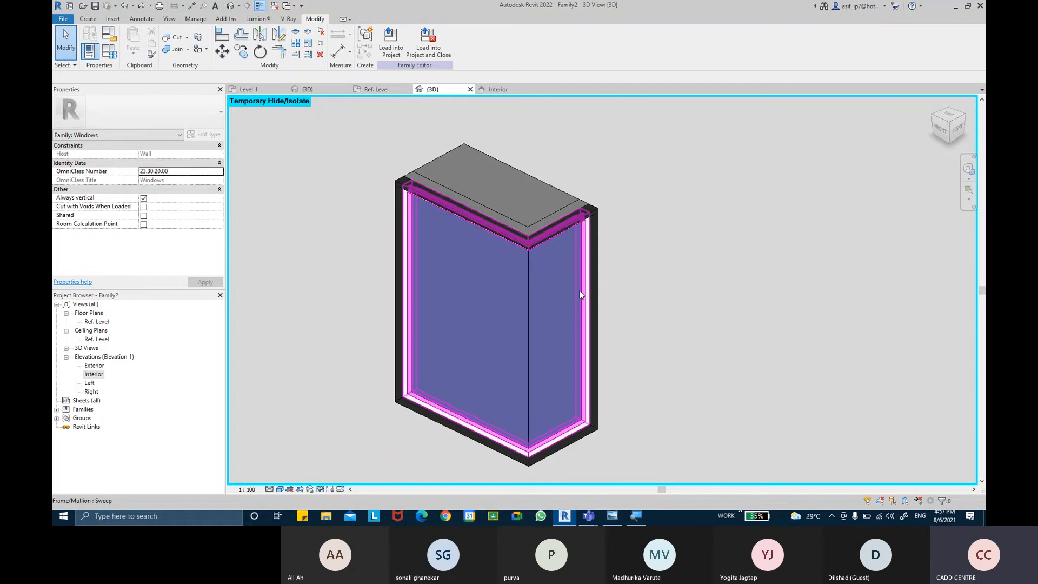
{"action": "left_click", "coordinate": [525, 171]}
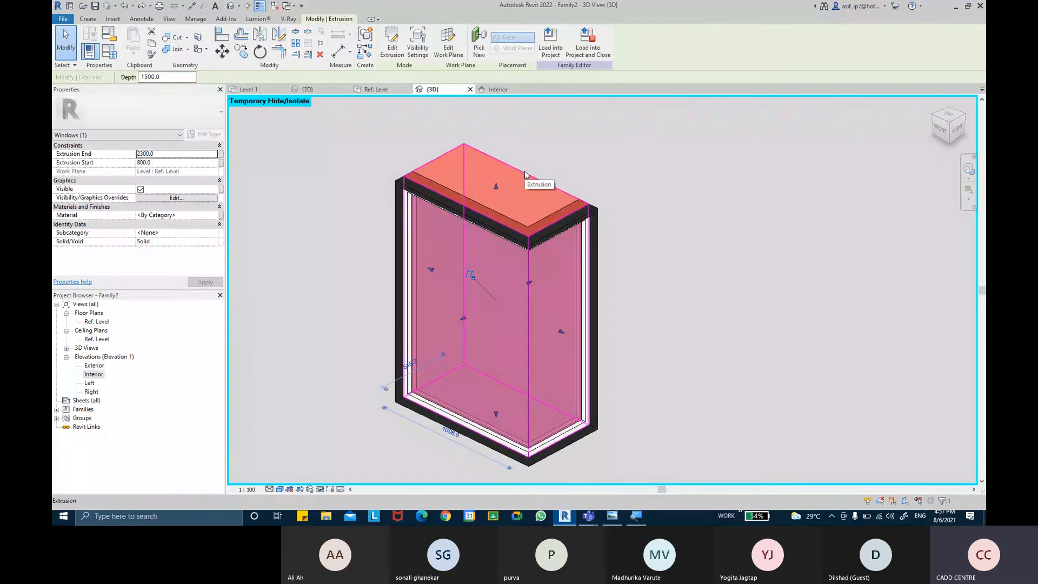
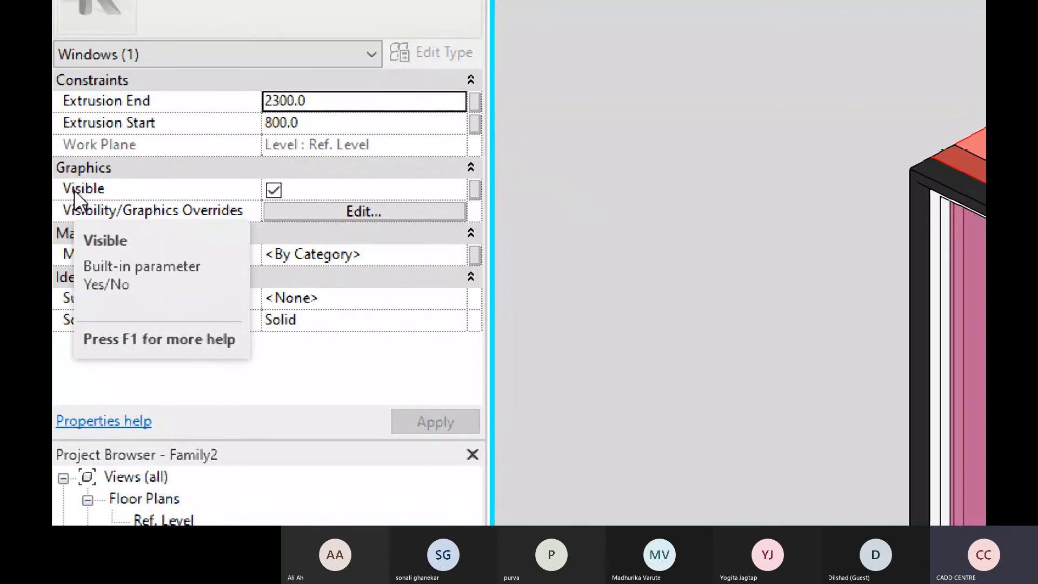
Step: Associate the solid box extrusion's Visible property with a new family type parameter named REF BOX
{"action": "left_click", "coordinate": [478, 194]}
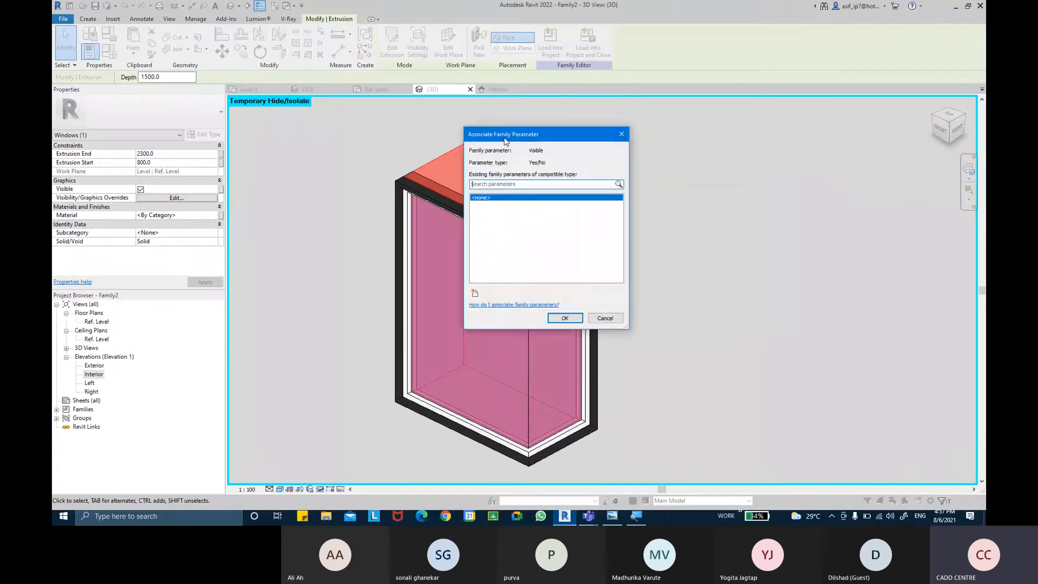
{"action": "left_click_drag", "start_coordinate": [505, 141], "coordinate": [367, 153]}
{"action": "left_click", "coordinate": [337, 306]}
{"action": "type", "text": "REF"}
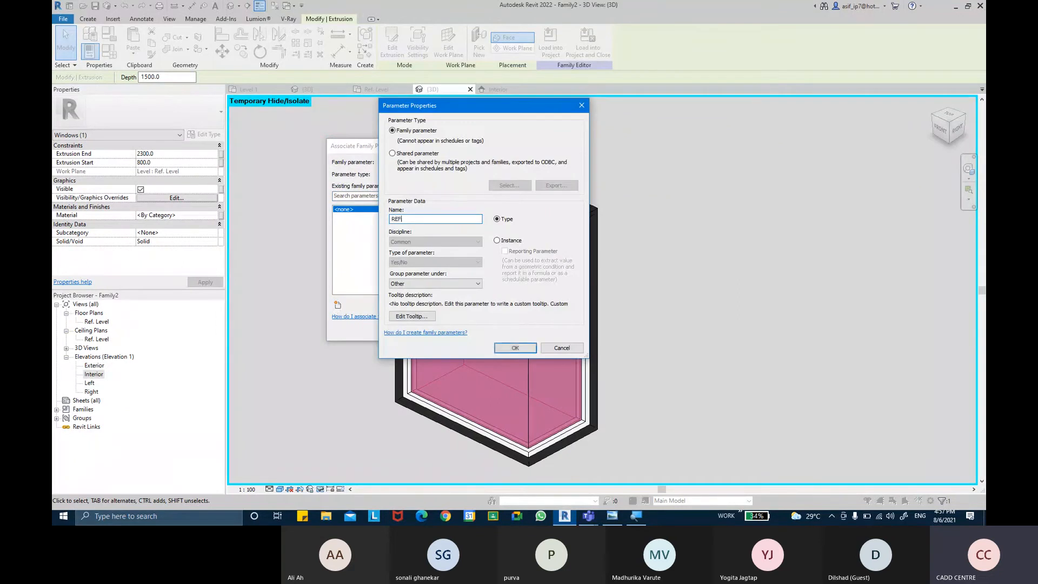
{"action": "type", "text": " BOX"}
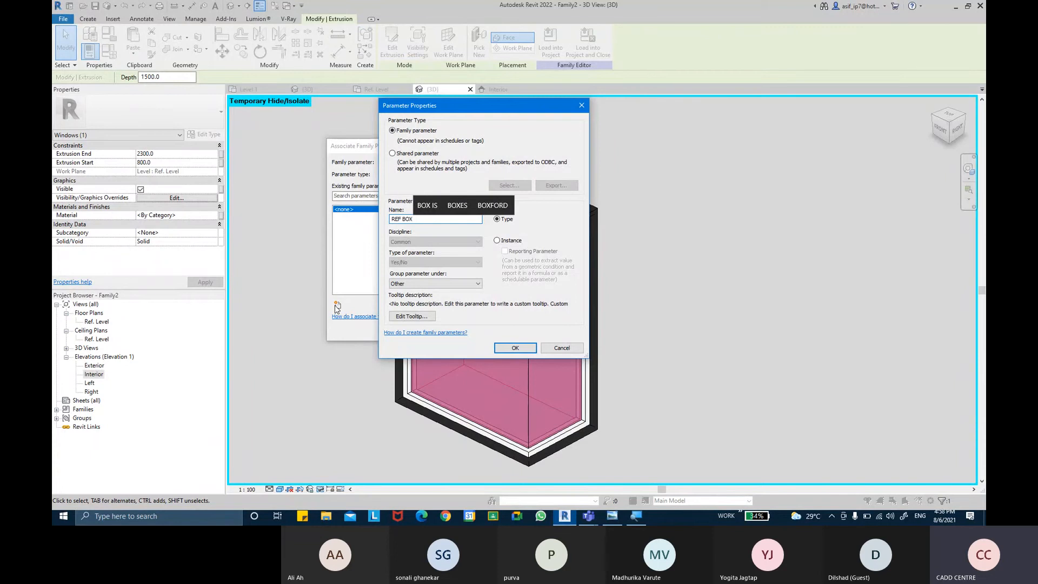
{"action": "left_click", "coordinate": [504, 349]}
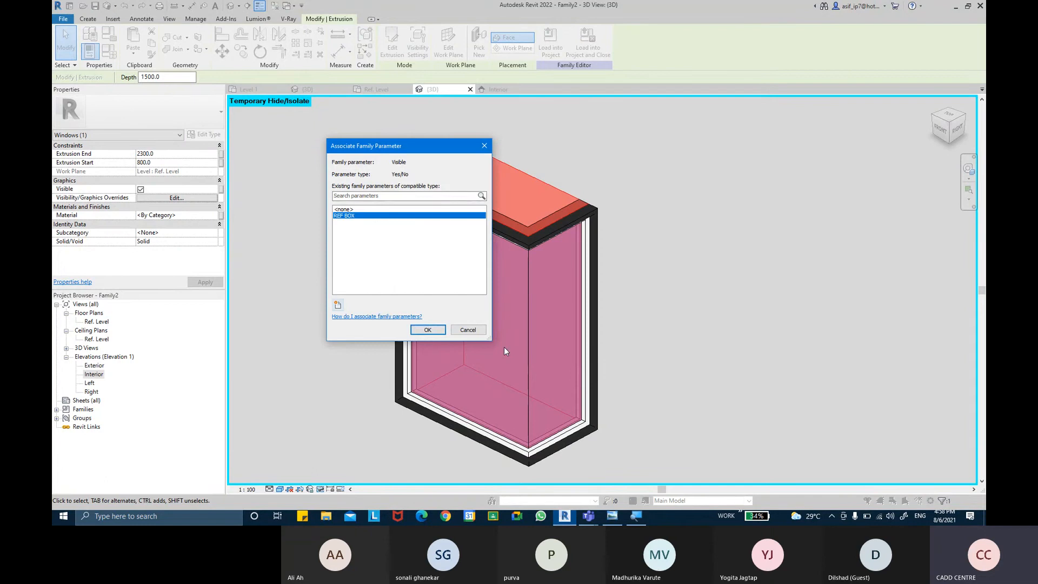
{"action": "left_click", "coordinate": [427, 330]}
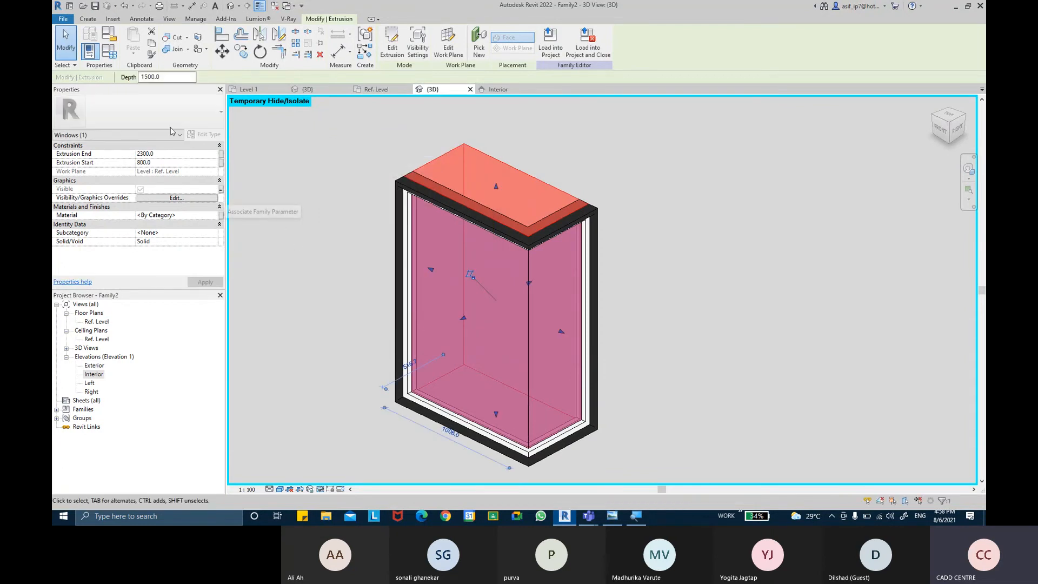
Step: Group the REF BOX parameter under Visibility in the family types
{"action": "left_click", "coordinate": [109, 51]}
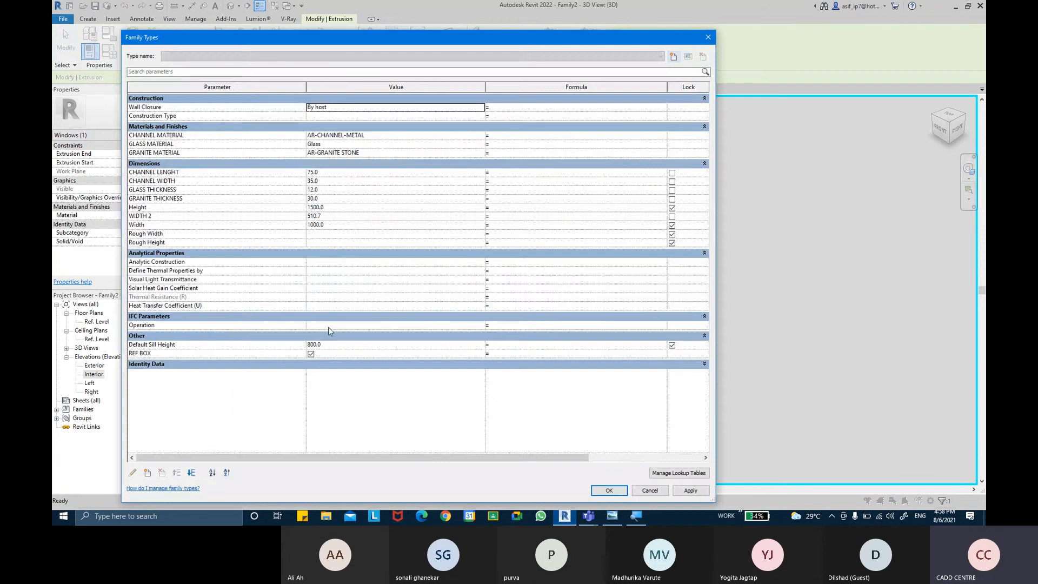
{"action": "left_click", "coordinate": [226, 354]}
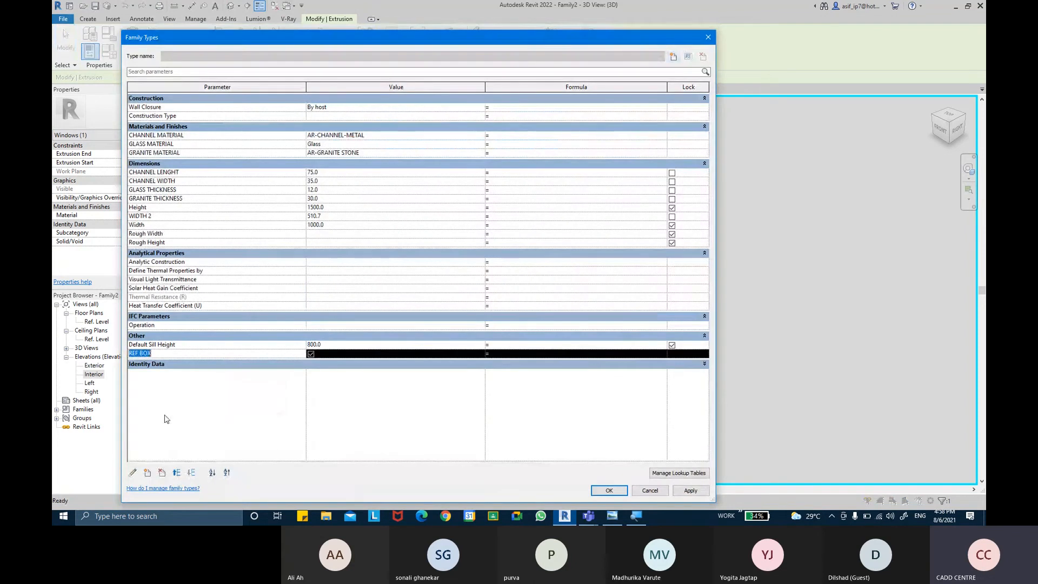
{"action": "left_click", "coordinate": [133, 472]}
{"action": "left_click", "coordinate": [410, 285]}
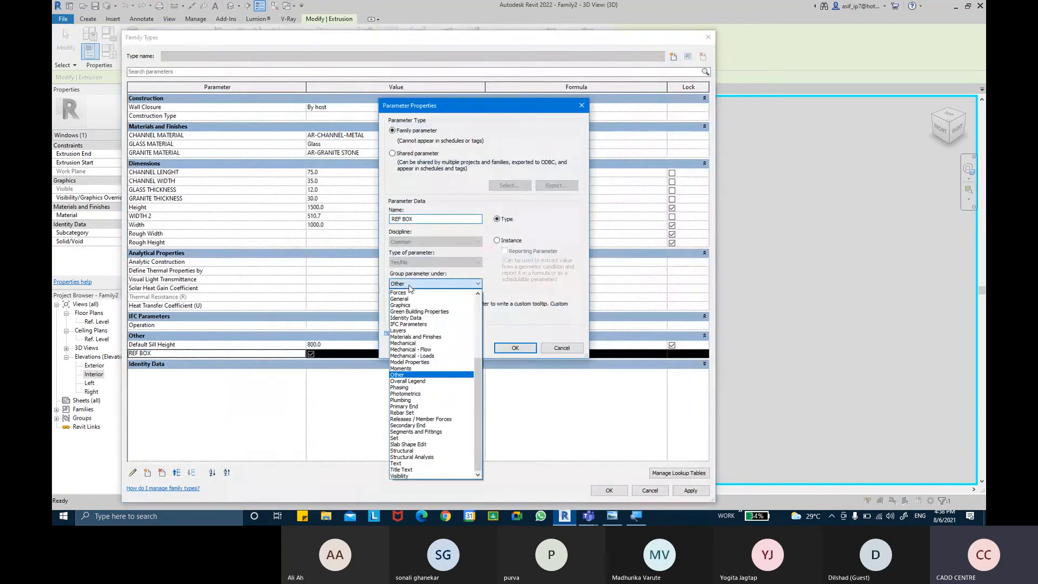
{"action": "left_click", "coordinate": [400, 476]}
{"action": "left_click", "coordinate": [516, 347]}
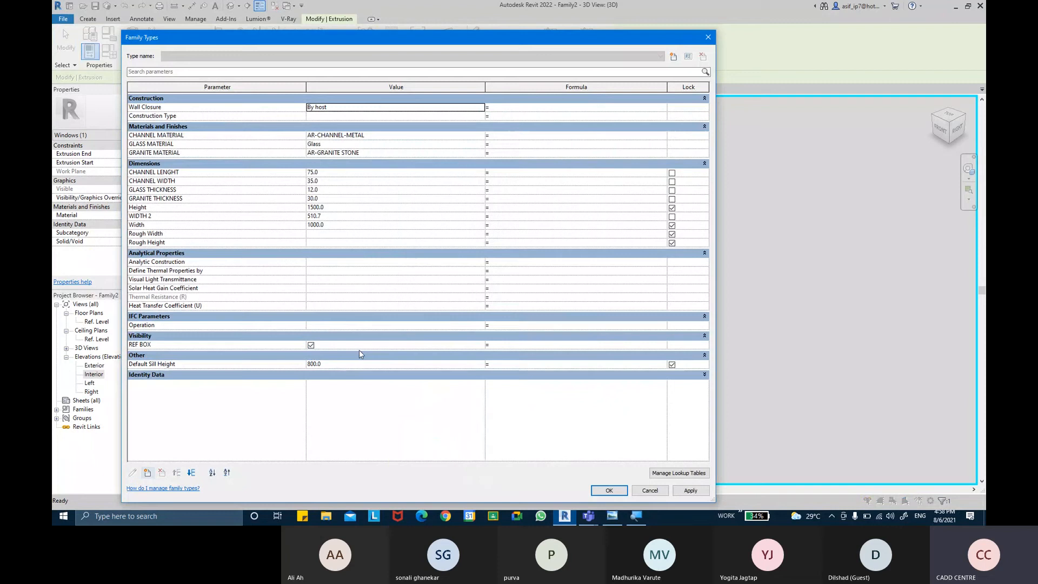
Step: Turn off REF BOX in the family types, apply the change, and deselect the box
{"action": "left_click", "coordinate": [311, 346]}
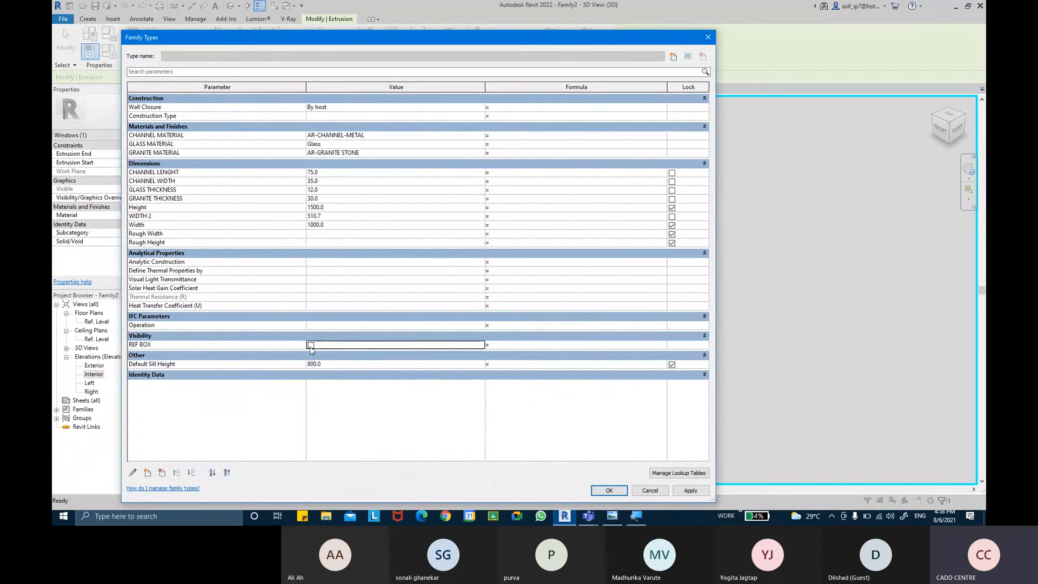
{"action": "left_click", "coordinate": [690, 490]}
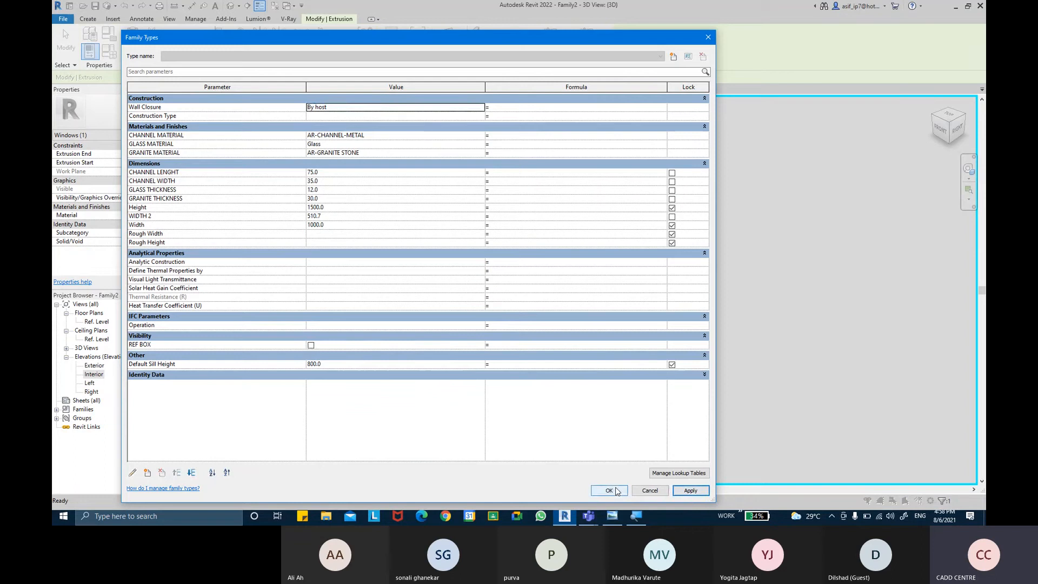
{"action": "left_click", "coordinate": [609, 491]}
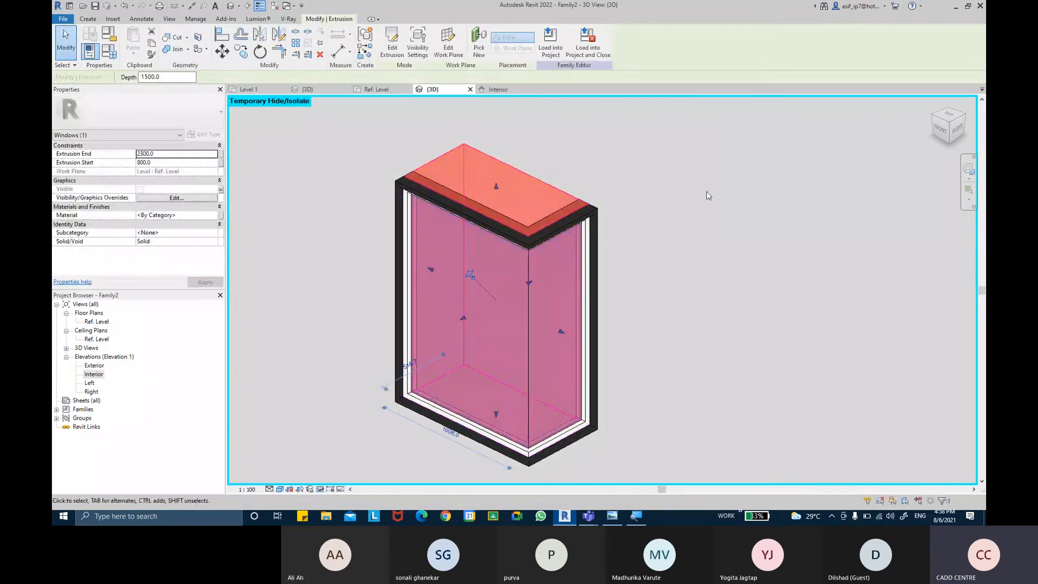
{"action": "left_click", "coordinate": [708, 196]}
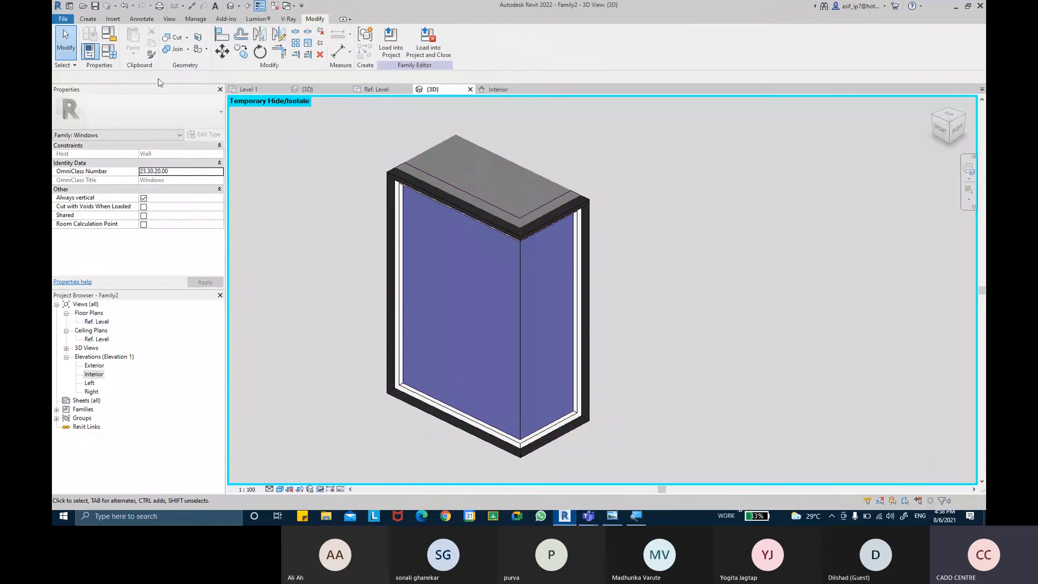
Step: Reopen the REF BOX parameter's properties and keep it grouped under Visibility
{"action": "left_click", "coordinate": [113, 52]}
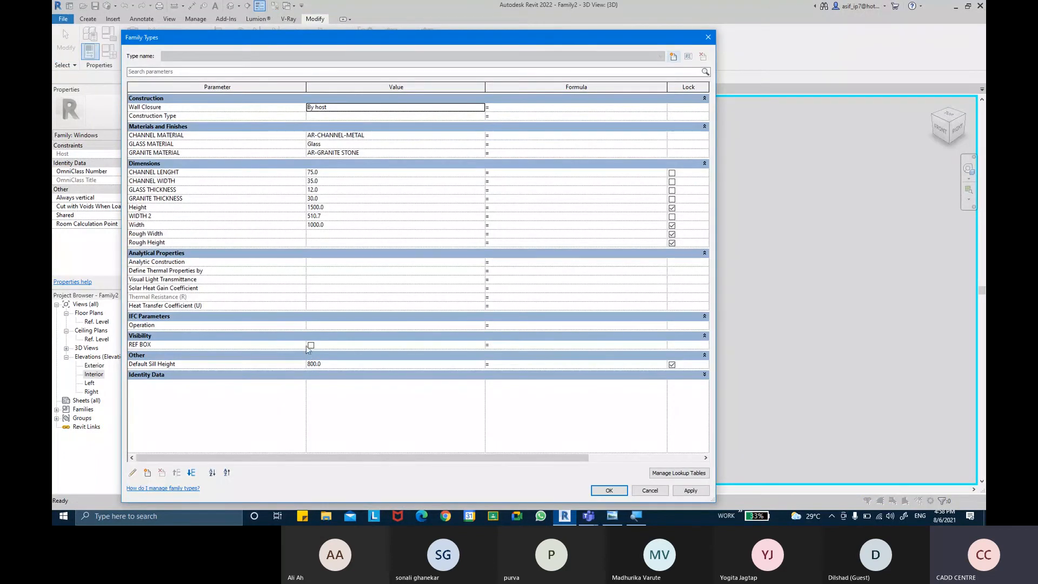
{"action": "left_click", "coordinate": [310, 345]}
{"action": "left_click", "coordinate": [133, 473]}
{"action": "left_click", "coordinate": [419, 284]}
{"action": "left_click", "coordinate": [415, 476]}
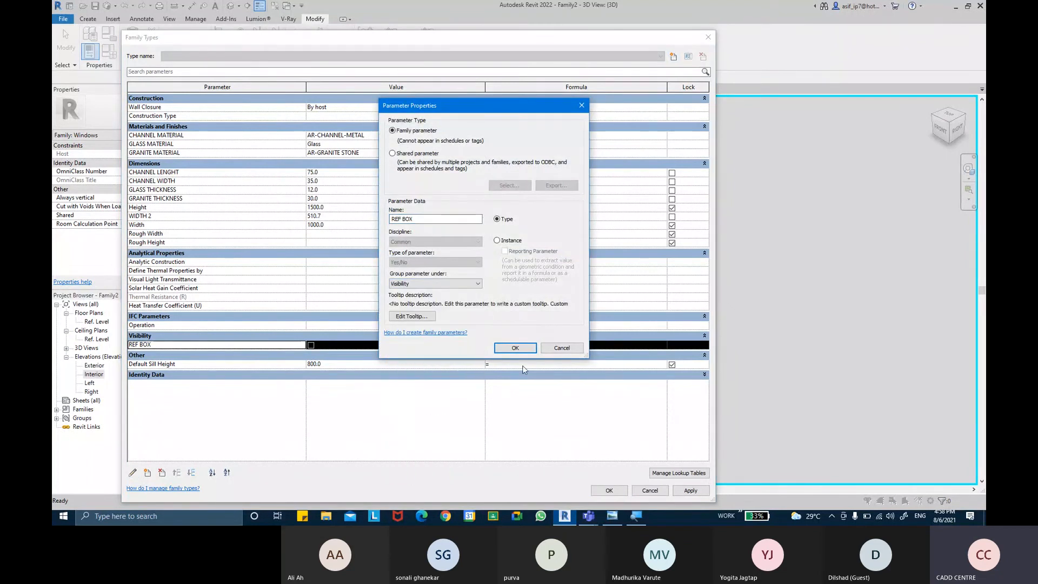
{"action": "left_click", "coordinate": [528, 350]}
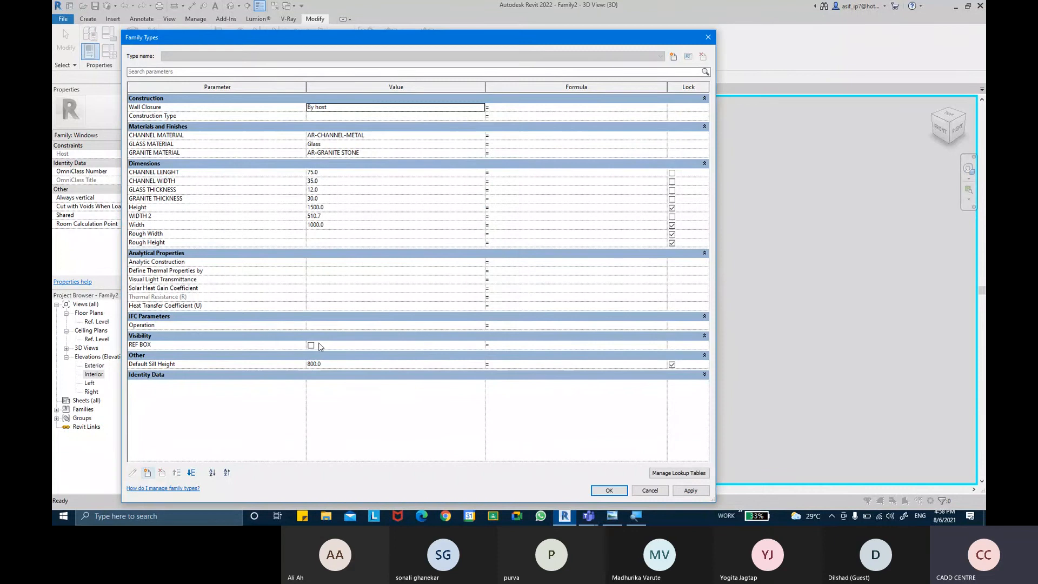
Step: Try to set the Default Sill Height to 900 in the family types
{"action": "left_click", "coordinate": [333, 366]}
{"action": "type", "text": "9"}
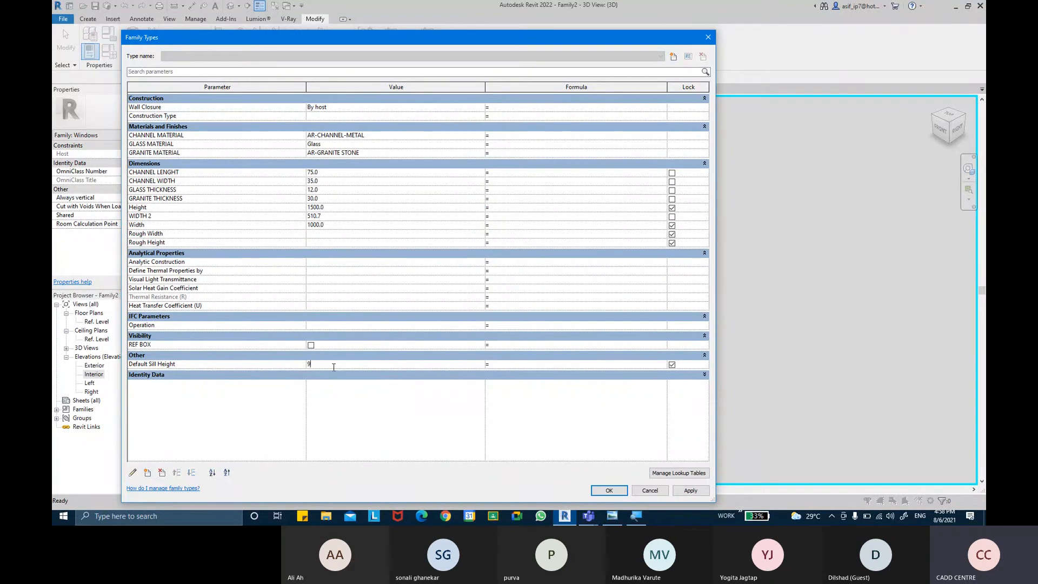
{"action": "key", "text": "Tab"}
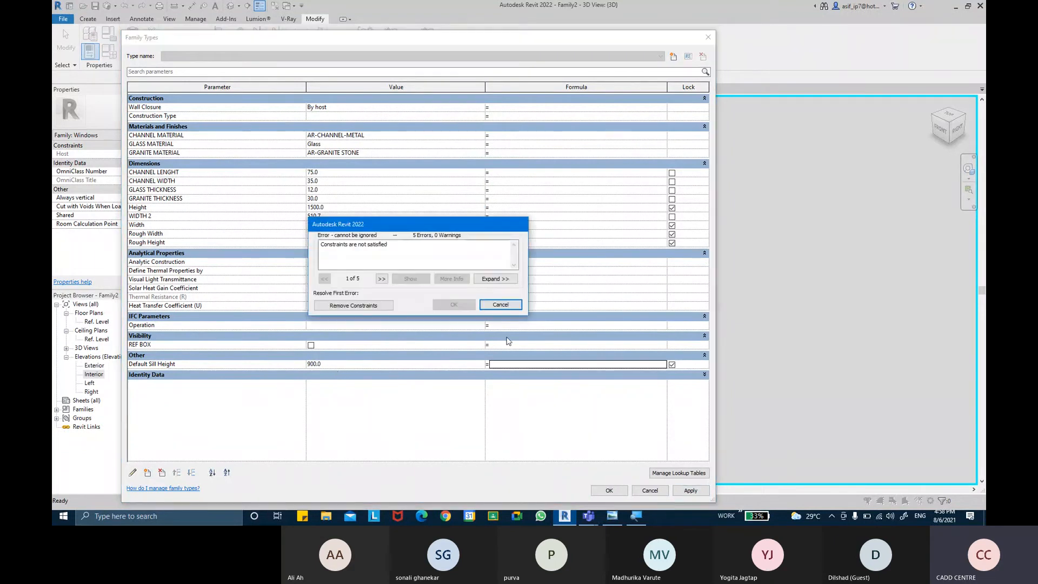
{"action": "left_click", "coordinate": [500, 305]}
{"action": "left_click", "coordinate": [650, 490]}
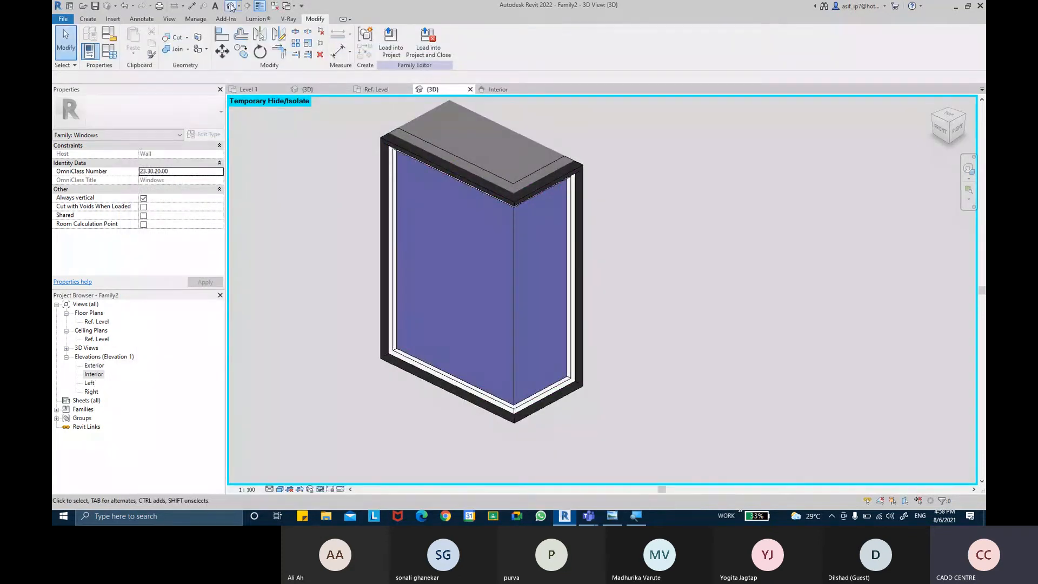
Step: Increase the WIDTH 2 value in the family types to lengthen the corner window's second side, and view it in 3D
{"action": "middle_click_drag", "start_coordinate": [642, 229], "coordinate": [646, 237]}
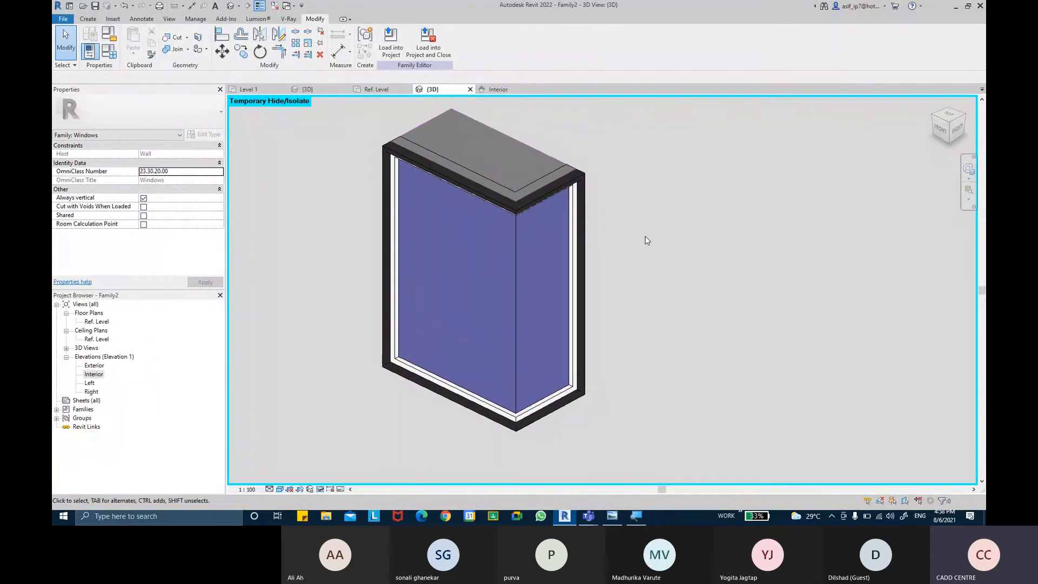
{"action": "left_click", "coordinate": [109, 52]}
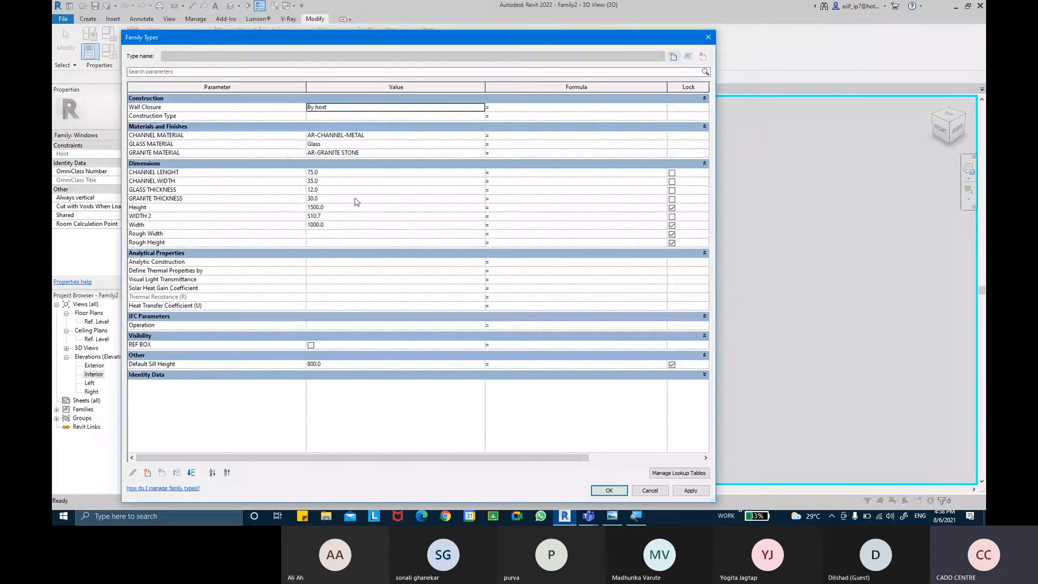
{"action": "left_click", "coordinate": [345, 216]}
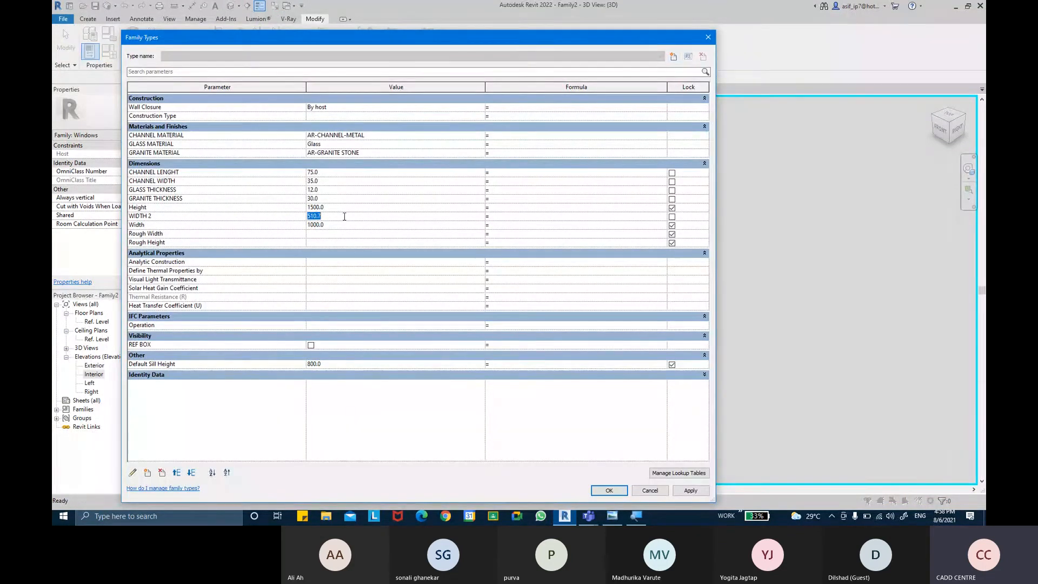
{"action": "type", "text": "1"}
{"action": "left_click", "coordinate": [687, 492]}
{"action": "left_click", "coordinate": [610, 491]}
{"action": "middle_click_drag", "start_coordinate": [729, 338], "coordinate": [683, 405]}
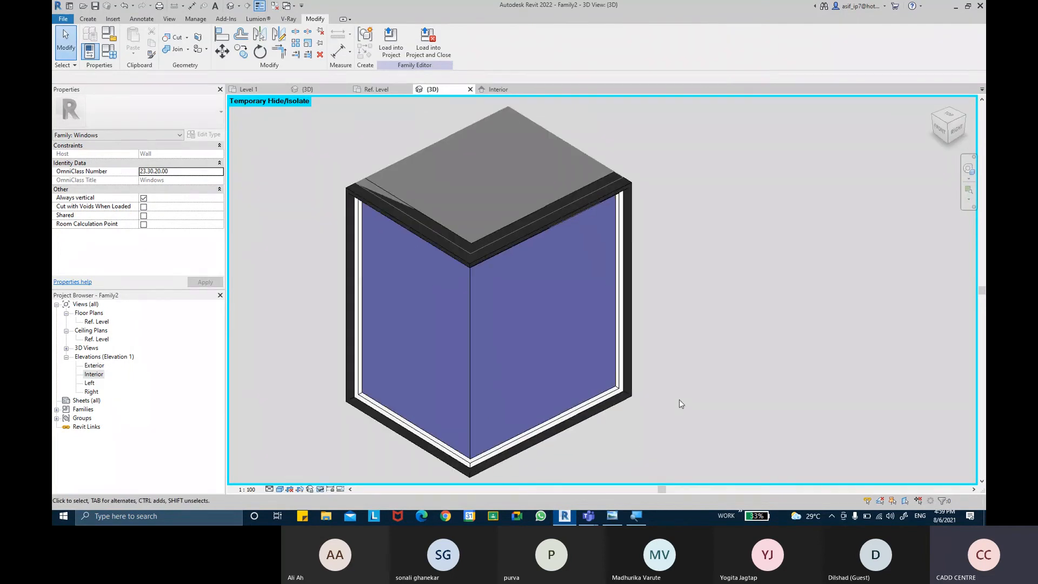
Step: Save the family to the Desktop as CONNER WINDOW in the Family Files (*.rfa) format
{"action": "left_click", "coordinate": [95, 6]}
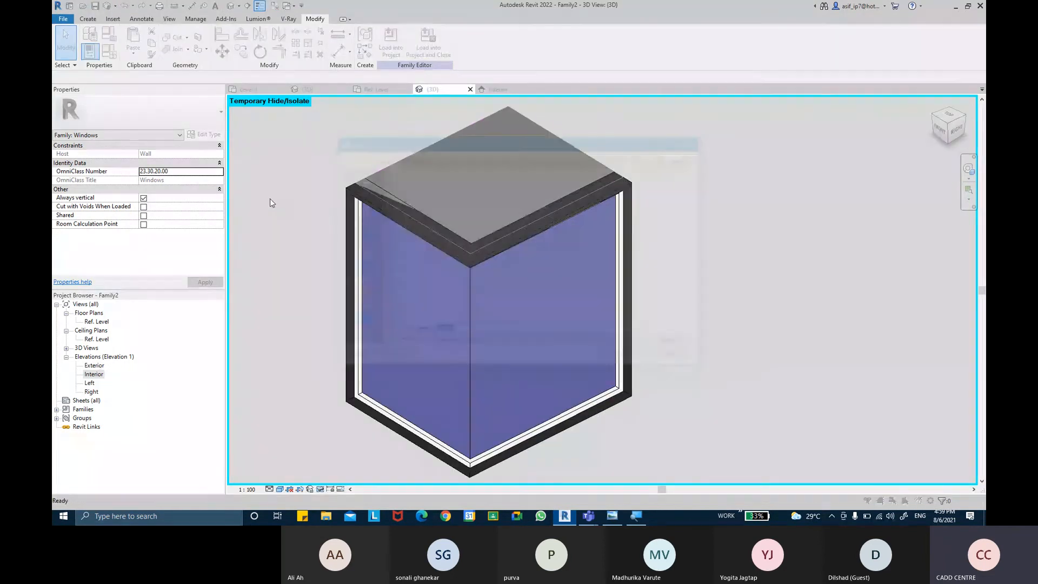
{"action": "left_click", "coordinate": [358, 324]}
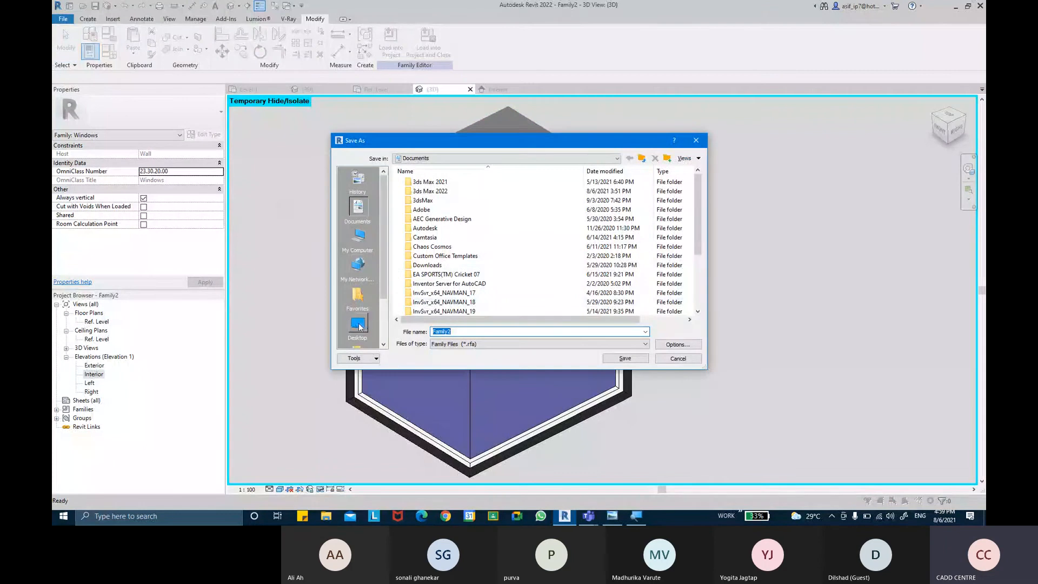
{"action": "double_click", "coordinate": [482, 331]}
{"action": "key", "text": "BackSpace"}
{"action": "type", "text": "CON"}
{"action": "type", "text": "NE"}
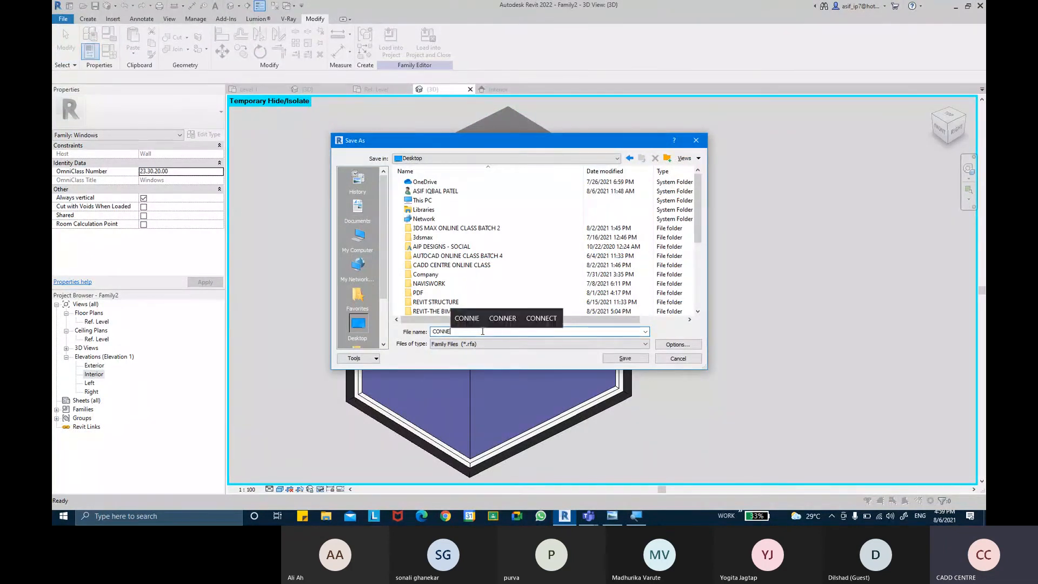
{"action": "type", "text": "R WINDOW"}
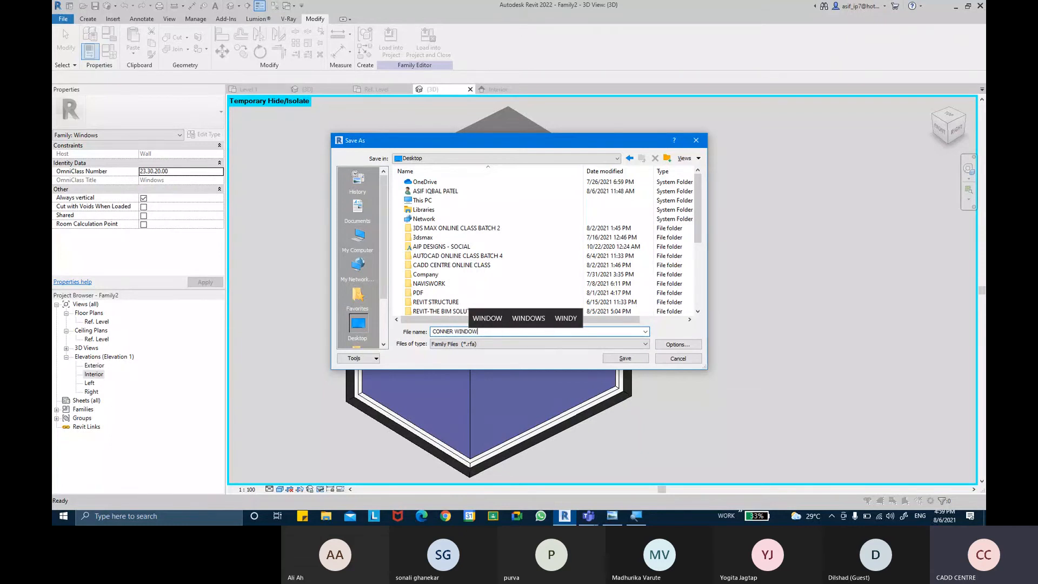
{"action": "key", "text": "Return"}
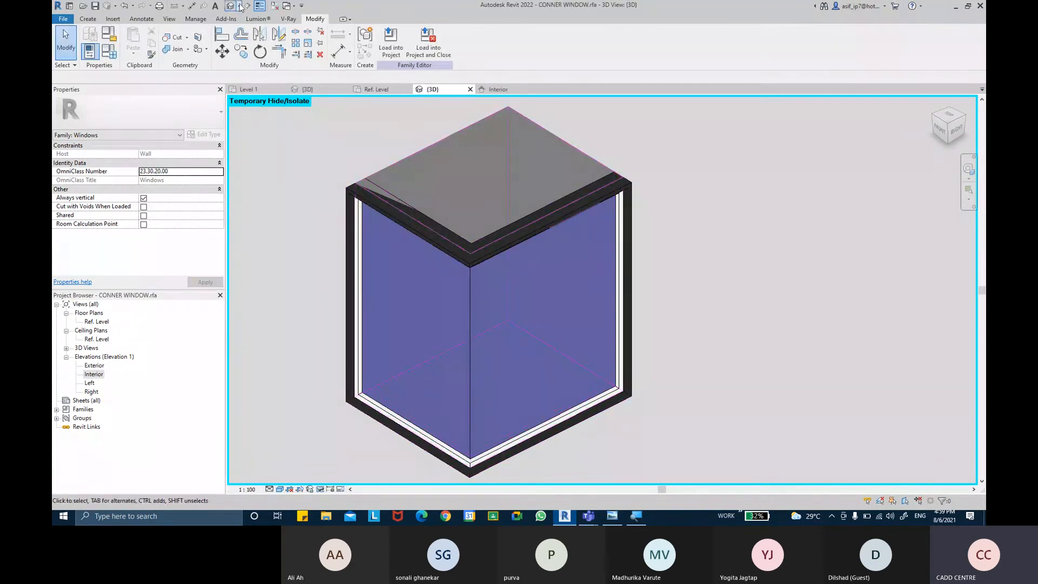
Step: Close the inactive views, load the corner window family into Project1, and leave window placement
{"action": "left_click", "coordinate": [274, 7]}
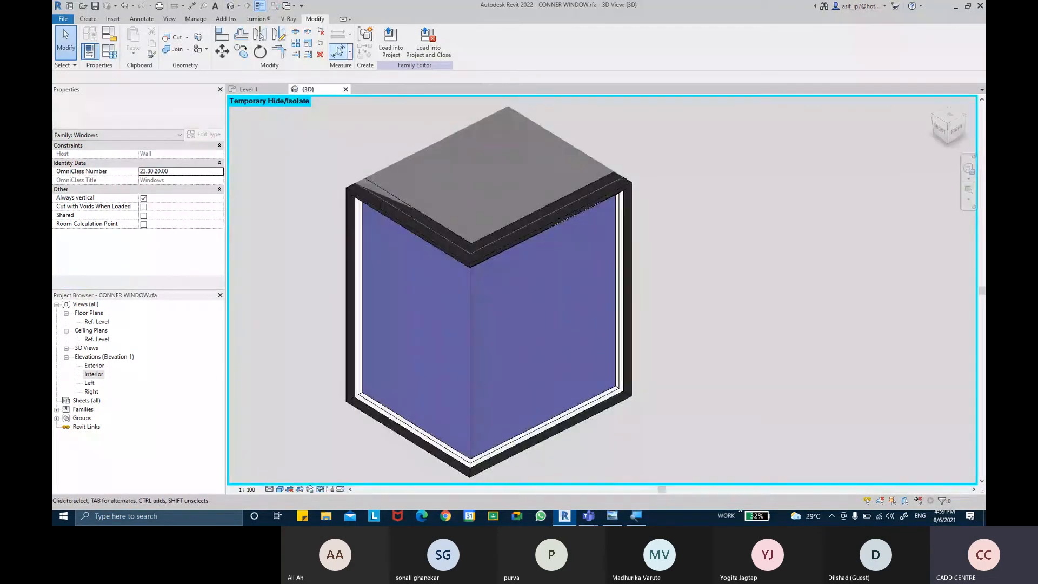
{"action": "left_click", "coordinate": [382, 49]}
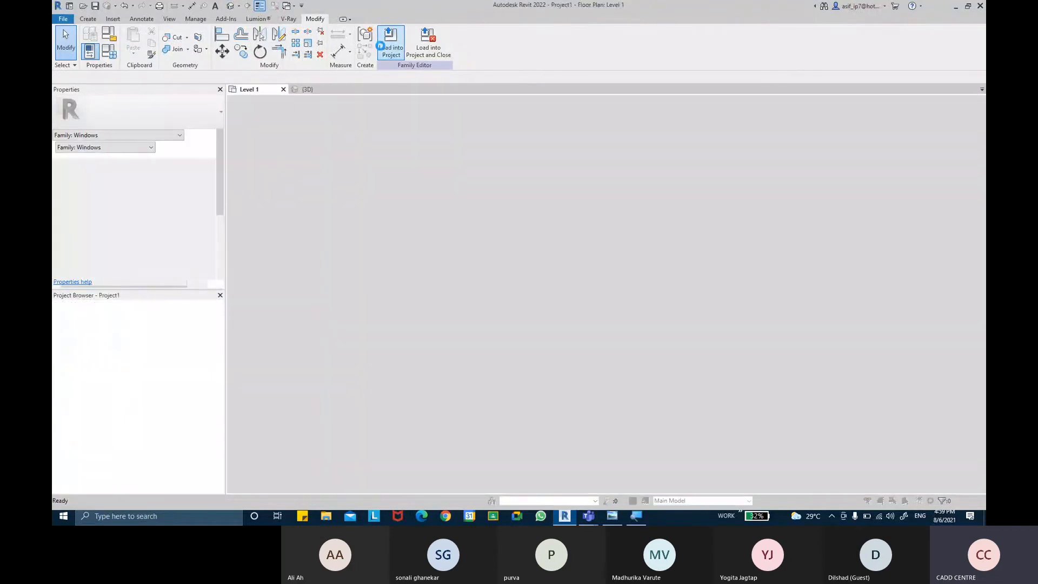
{"action": "left_click", "coordinate": [582, 296]}
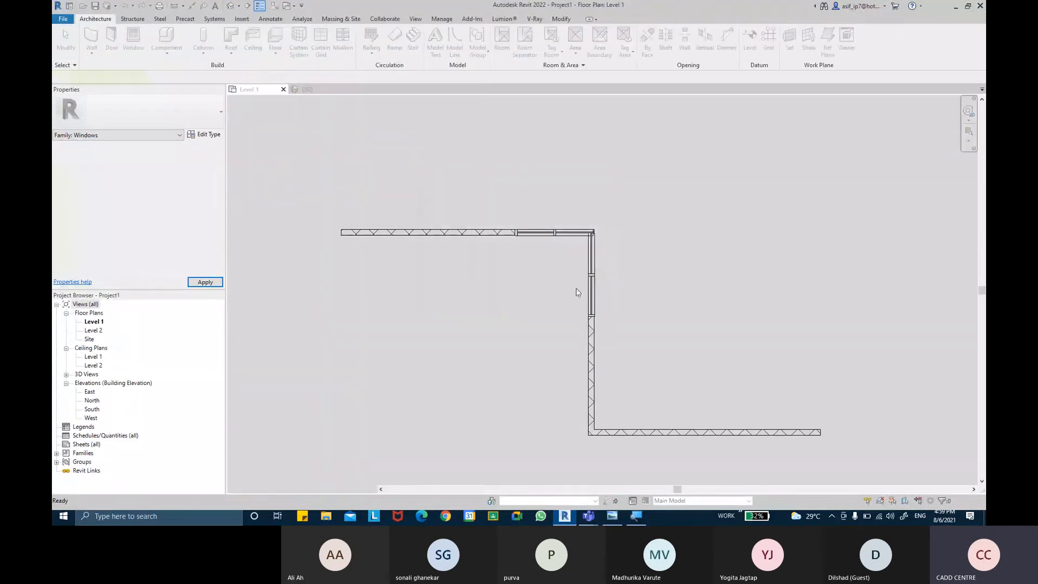
{"action": "key", "text": "Escape"}
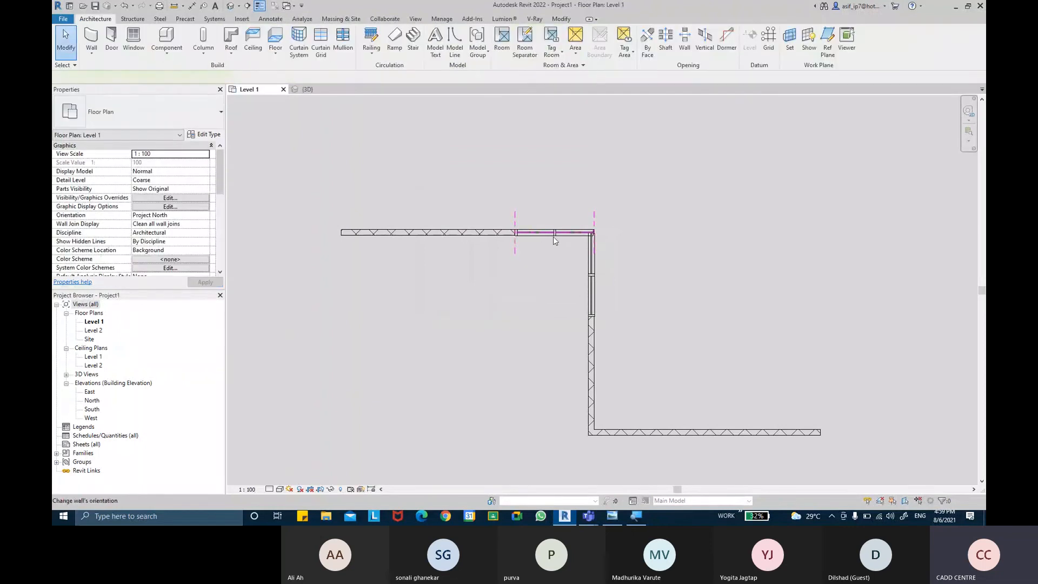
{"action": "left_click", "coordinate": [553, 236]}
{"action": "middle_click_drag", "start_coordinate": [766, 290], "coordinate": [558, 233]}
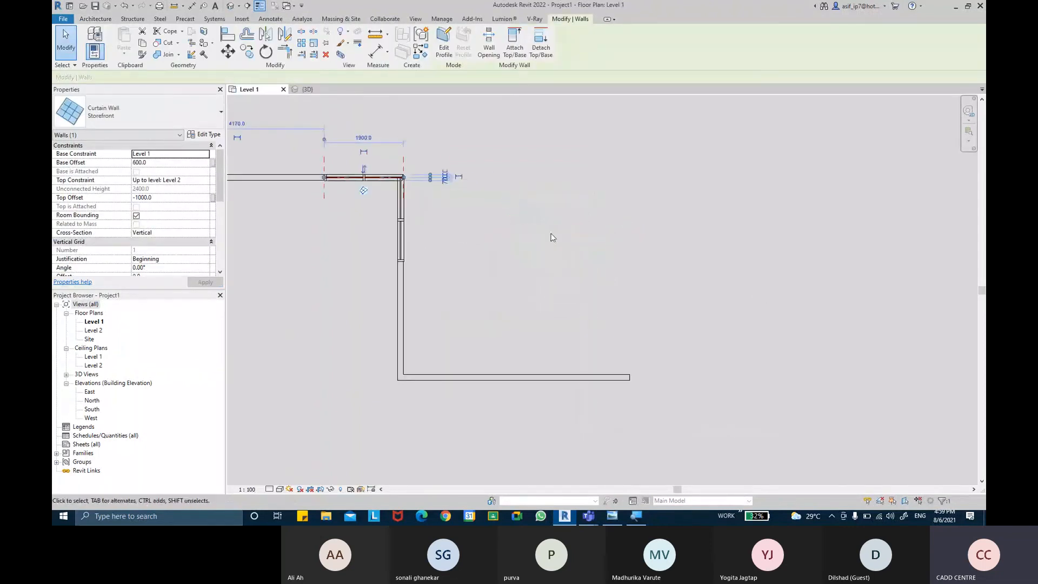
{"action": "left_click", "coordinate": [606, 283]}
{"action": "left_click", "coordinate": [91, 38]}
{"action": "middle_click_drag", "start_coordinate": [487, 301], "coordinate": [446, 257]}
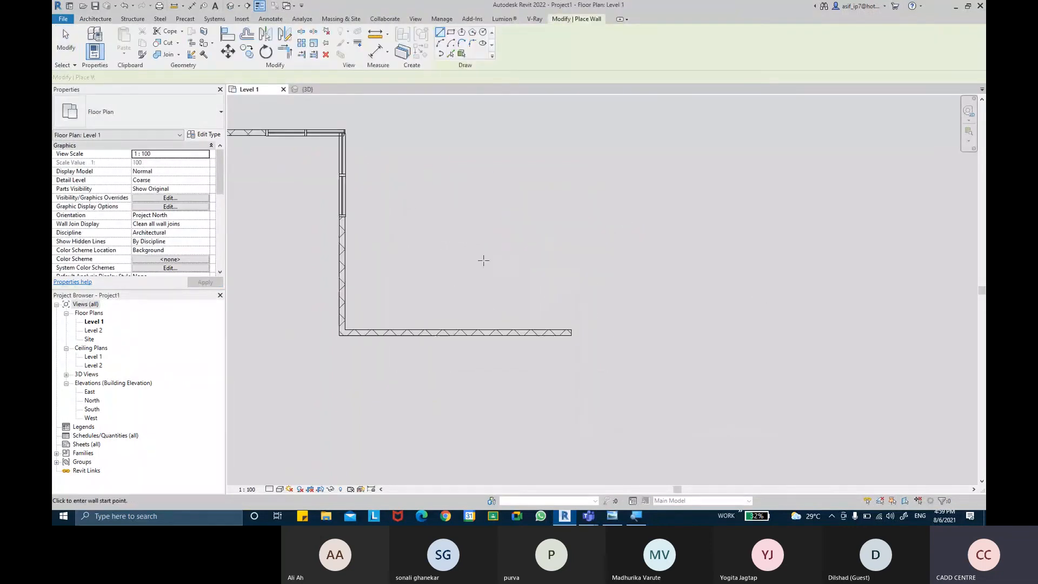
{"action": "left_click", "coordinate": [572, 332]}
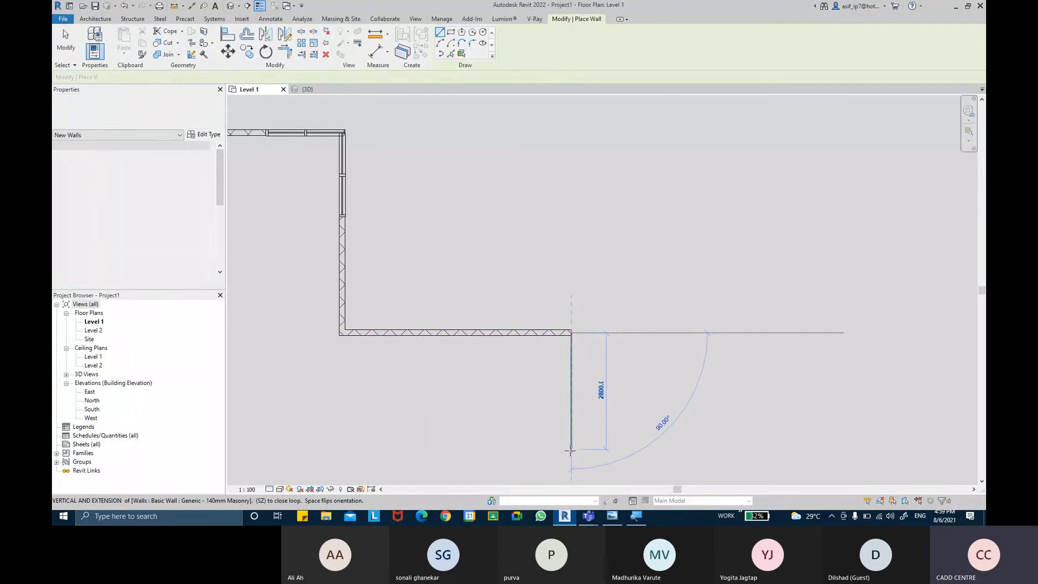
{"action": "key", "text": "Escape"}
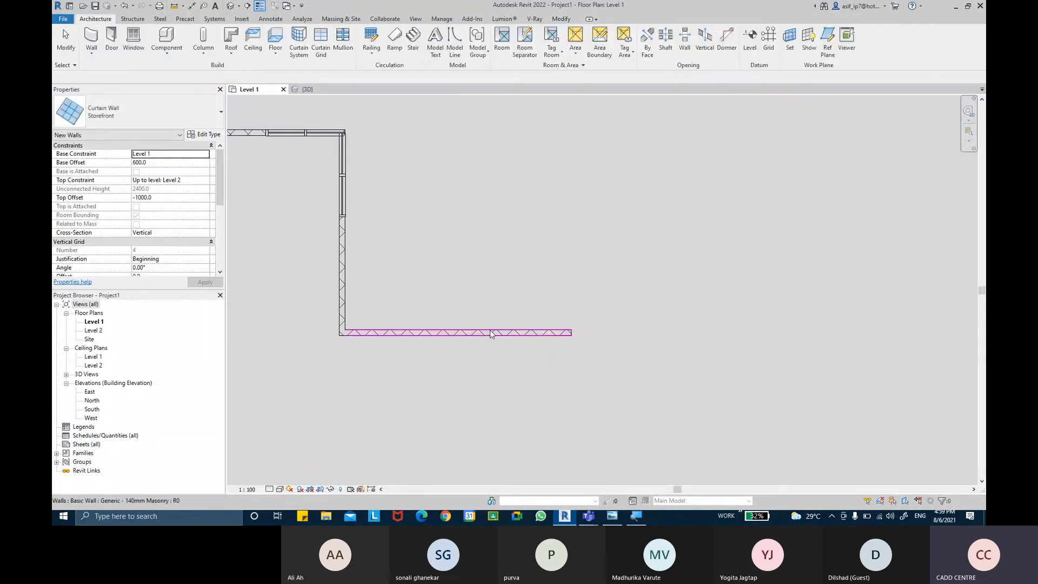
{"action": "key", "text": "Escape"}
Step: Extend the lower horizontal masonry wall with a matching wall about 5200 mm straight down from its free end, continued by a horizontal wall outward
{"action": "left_click", "coordinate": [486, 331]}
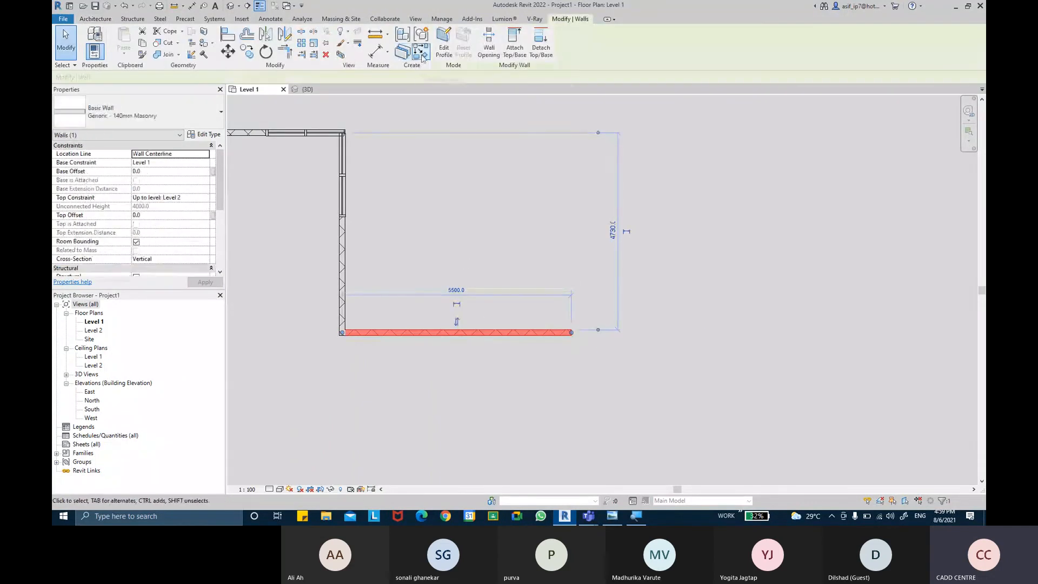
{"action": "middle_click_drag", "start_coordinate": [580, 289], "coordinate": [567, 274]}
{"action": "left_click", "coordinate": [557, 318]}
{"action": "scroll", "coordinate": [556, 443], "scroll_direction": "down", "scroll_amount": 1}
{"action": "middle_click_drag", "start_coordinate": [556, 442], "coordinate": [552, 308]}
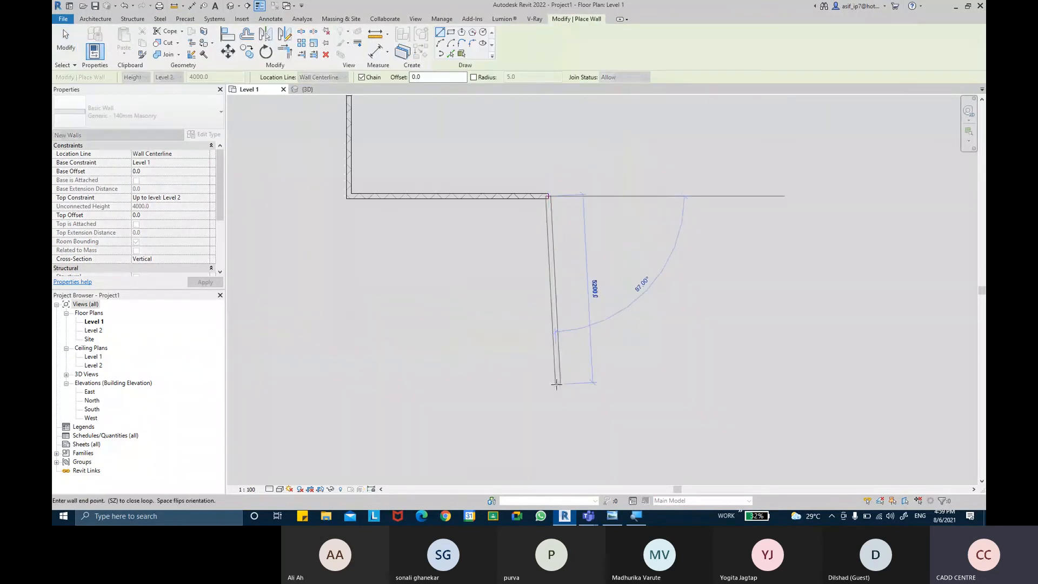
{"action": "left_click", "coordinate": [548, 383]}
{"action": "left_click", "coordinate": [682, 384]}
{"action": "key", "text": "Escape"}
{"action": "key", "text": "Escape"}
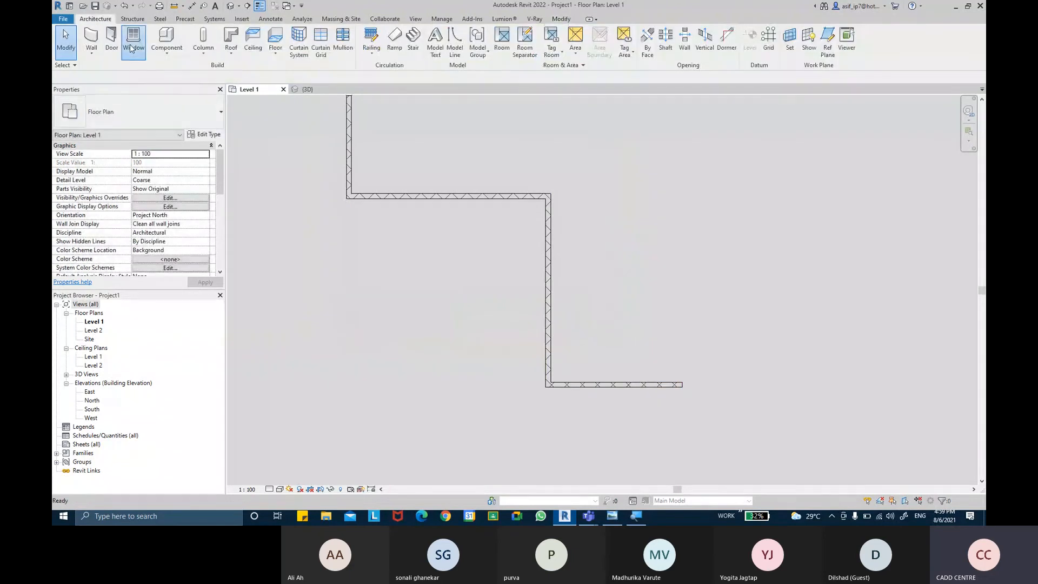
Step: Place the CONNER WINDOW with an 800 sill height at the upper corner of the newly drawn walls
{"action": "left_click", "coordinate": [131, 49]}
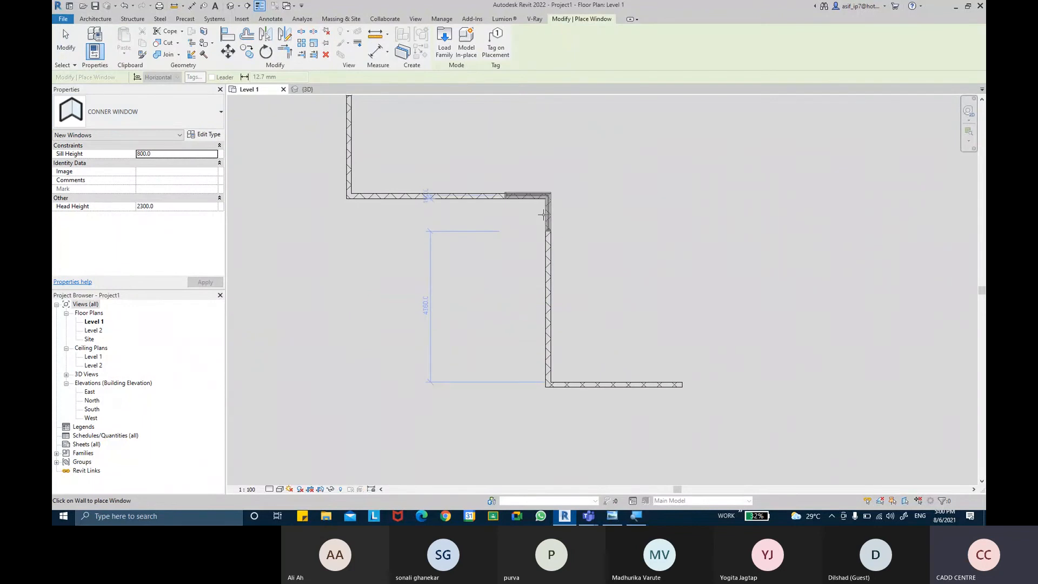
{"action": "scroll", "coordinate": [544, 215], "scroll_direction": "up", "scroll_amount": 3}
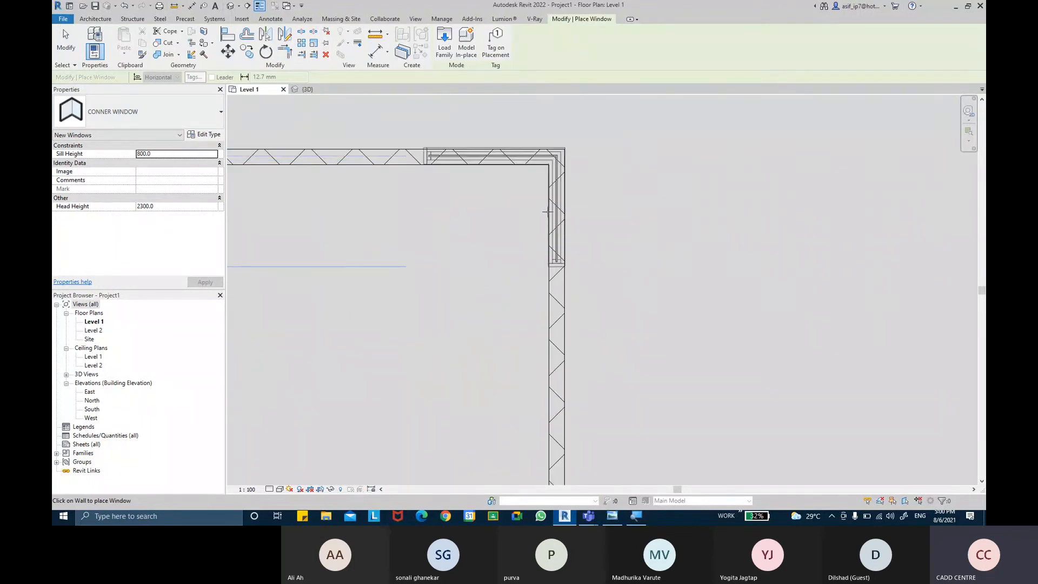
{"action": "left_click", "coordinate": [547, 212]}
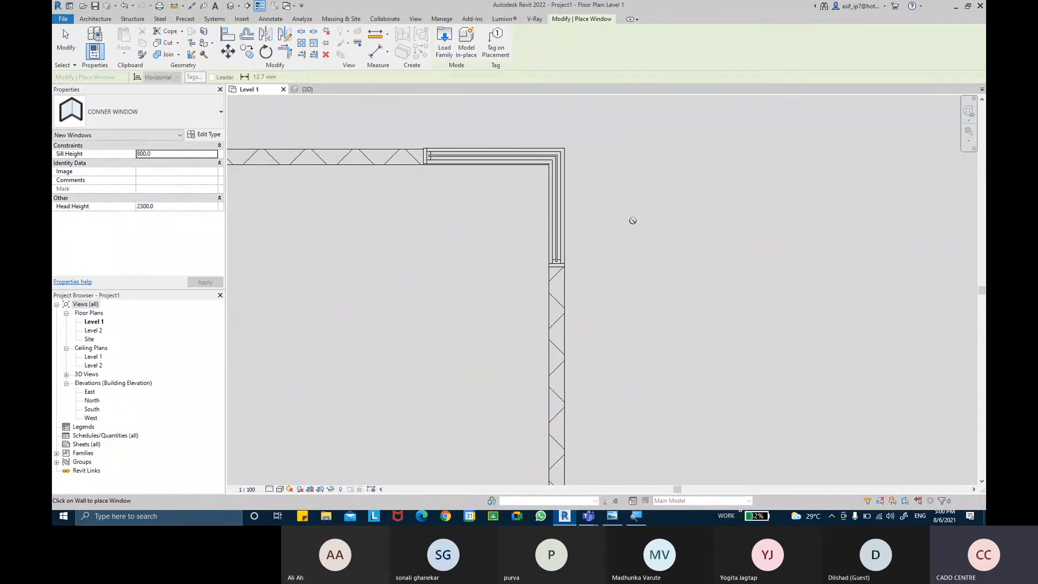
{"action": "scroll", "coordinate": [527, 125], "scroll_direction": "up", "scroll_amount": 1}
{"action": "key", "text": "Escape"}
{"action": "key", "text": "Escape"}
Step: Align the corner window's frame edge with the inner face of the upper horizontal wall
{"action": "scroll", "coordinate": [388, 189], "scroll_direction": "up", "scroll_amount": 2}
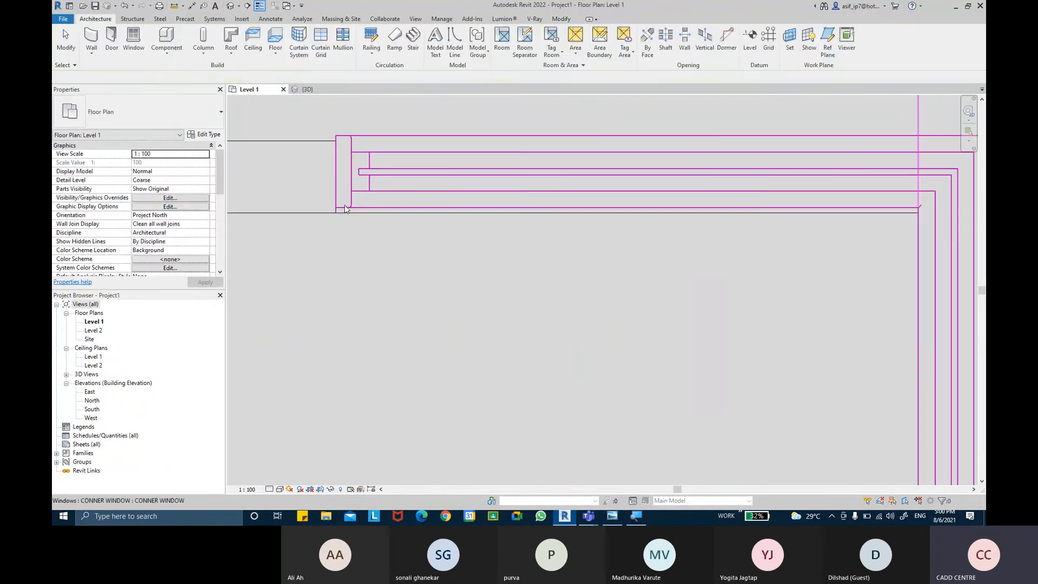
{"action": "left_click", "coordinate": [561, 19]}
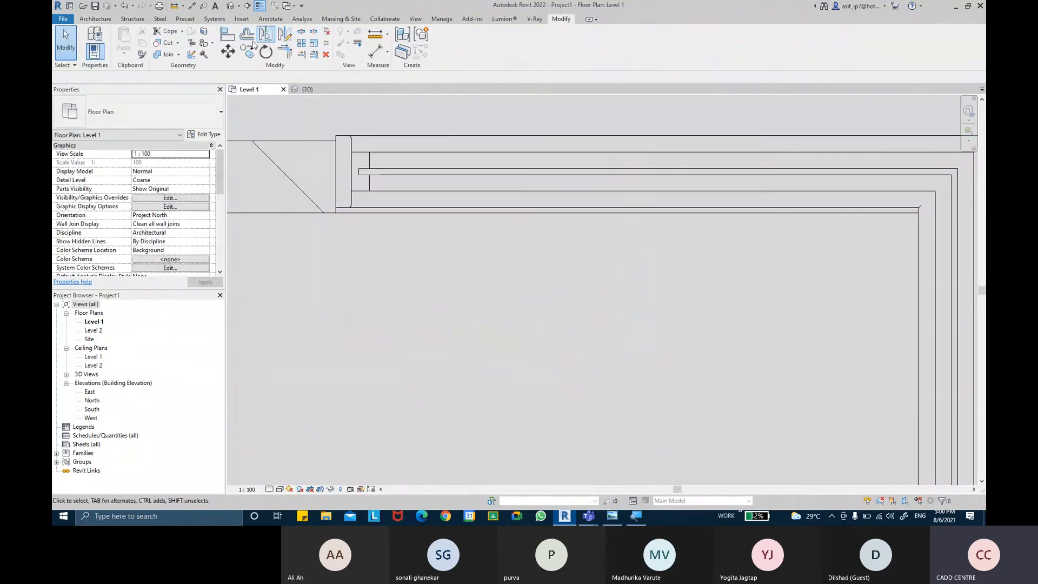
{"action": "left_click", "coordinate": [227, 35]}
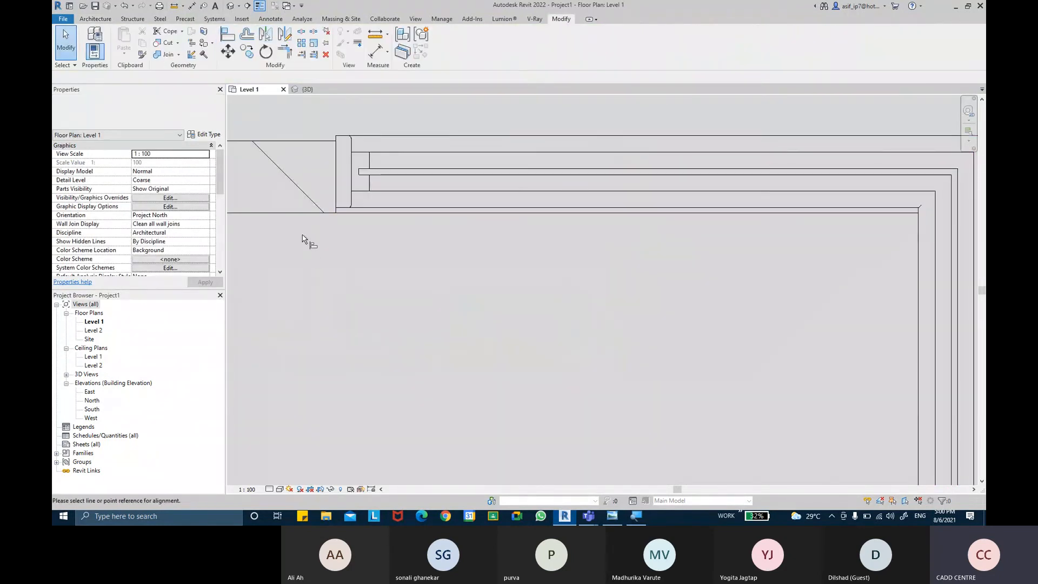
{"action": "left_click", "coordinate": [362, 212]}
{"action": "scroll", "coordinate": [475, 277], "scroll_direction": "down", "scroll_amount": 5}
{"action": "key", "text": "Escape"}
{"action": "key", "text": "Escape"}
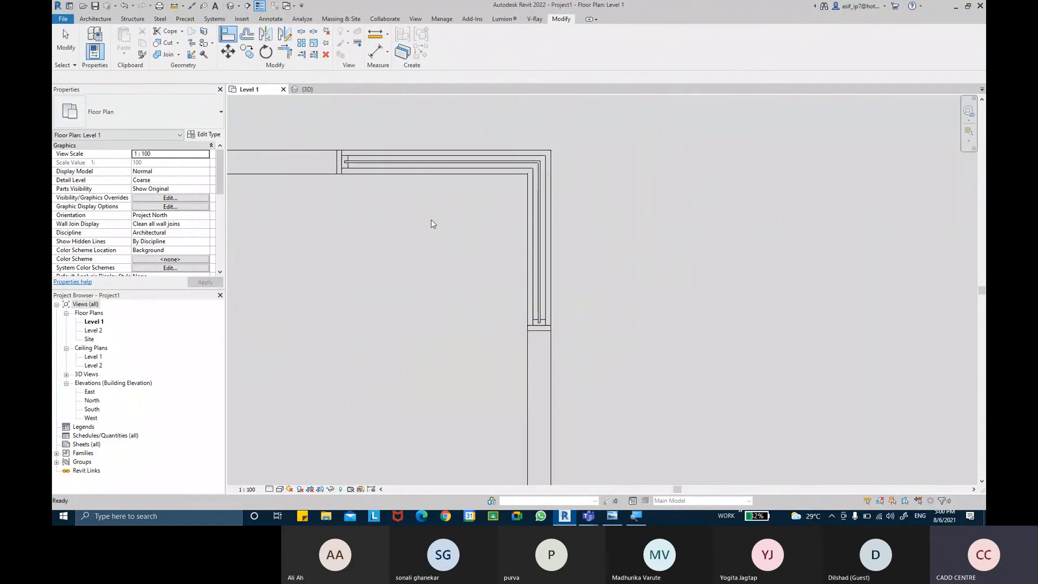
Step: Set both WIDTH 2 and Width of the corner window type to 1400
{"action": "left_click", "coordinate": [448, 162]}
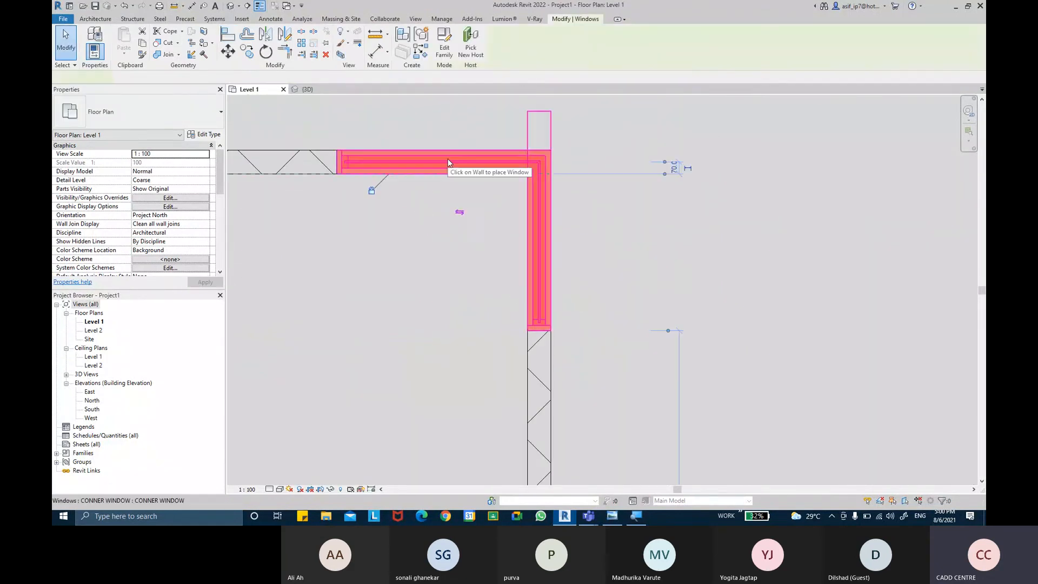
{"action": "left_click", "coordinate": [203, 134]}
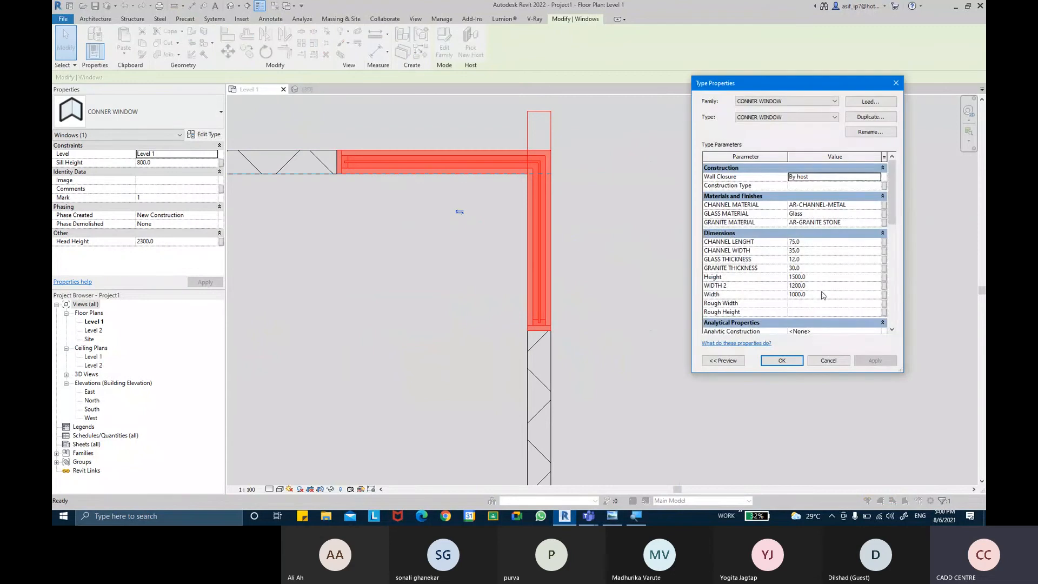
{"action": "left_click", "coordinate": [819, 287]}
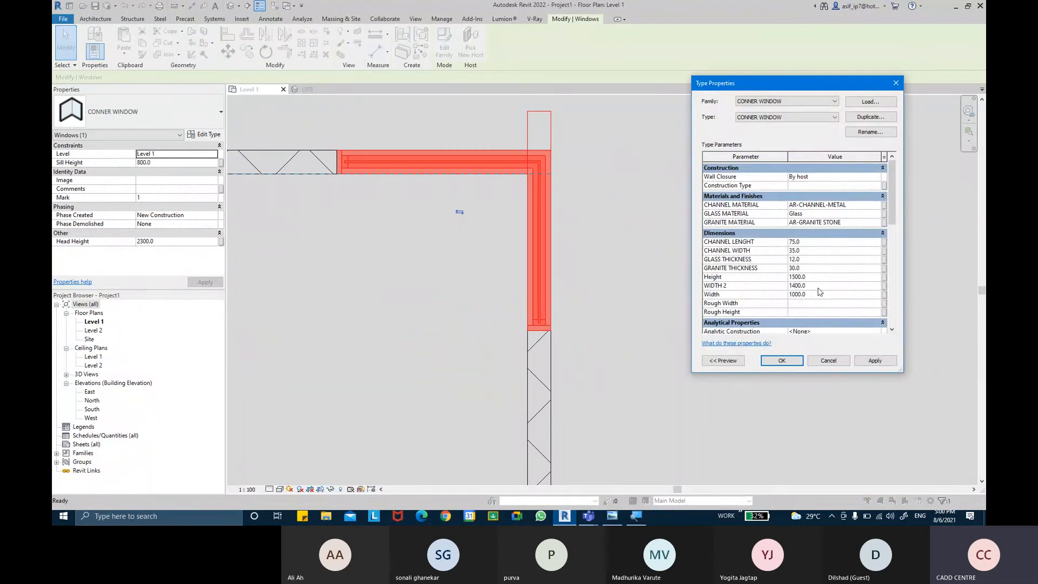
{"action": "left_click", "coordinate": [861, 361]}
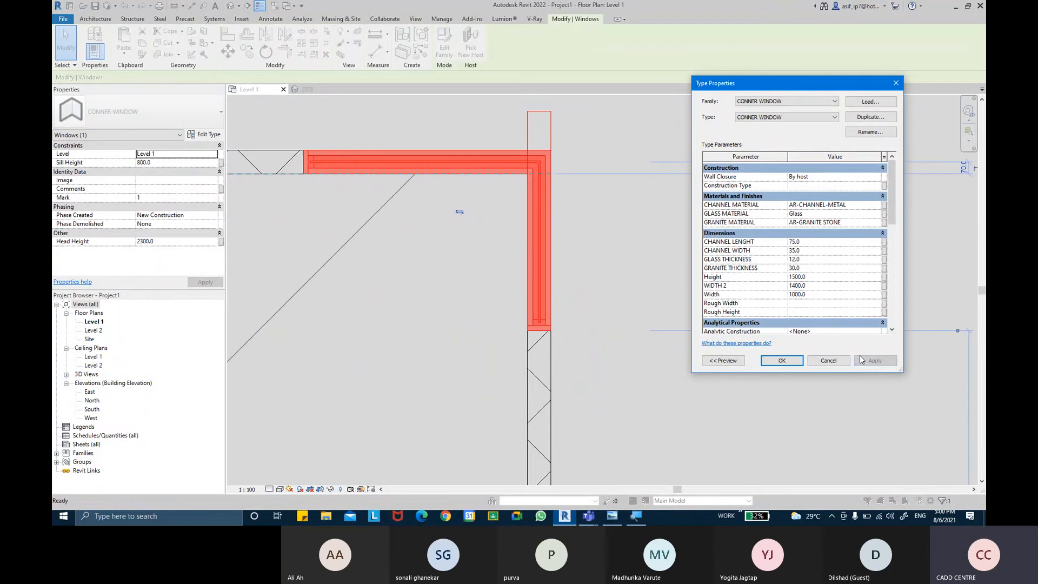
{"action": "left_click", "coordinate": [818, 295]}
{"action": "left_click", "coordinate": [876, 361]}
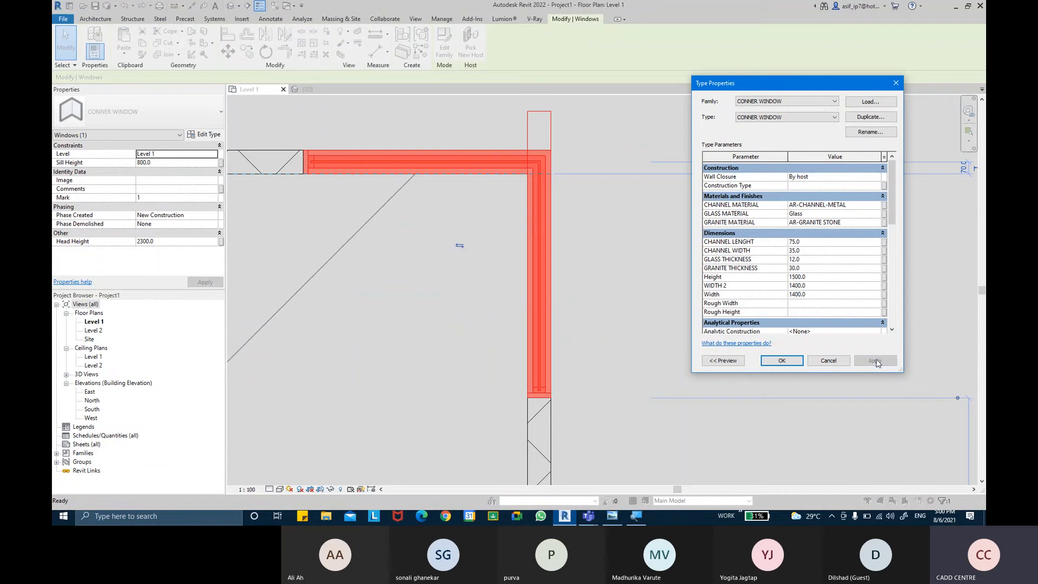
{"action": "left_click", "coordinate": [782, 360]}
{"action": "left_click", "coordinate": [698, 340]}
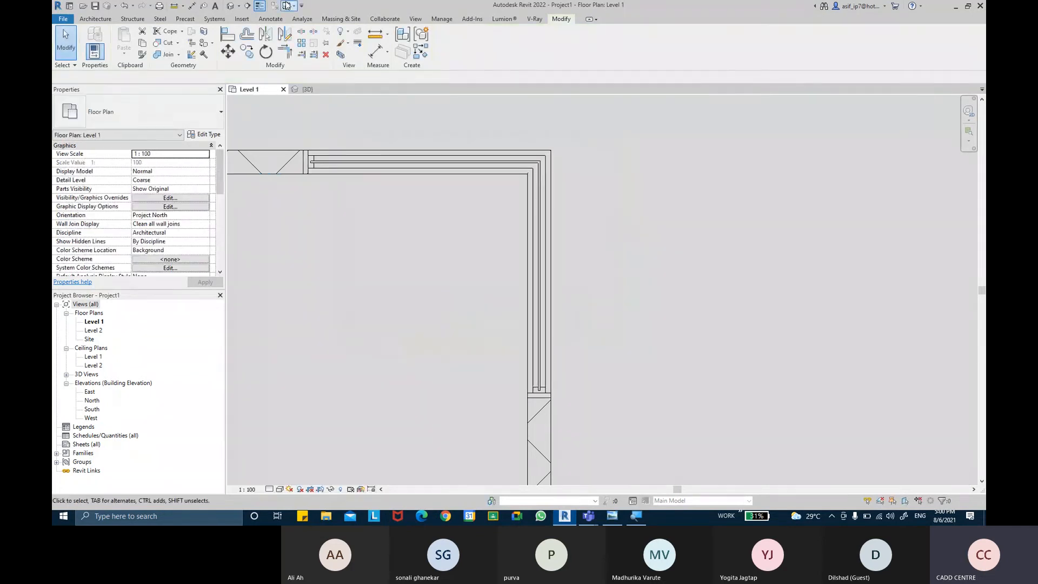
Step: Examine the placed corner window in the 3D view, checking its frame, glass and wall opening from several angles
{"action": "left_click", "coordinate": [238, 9]}
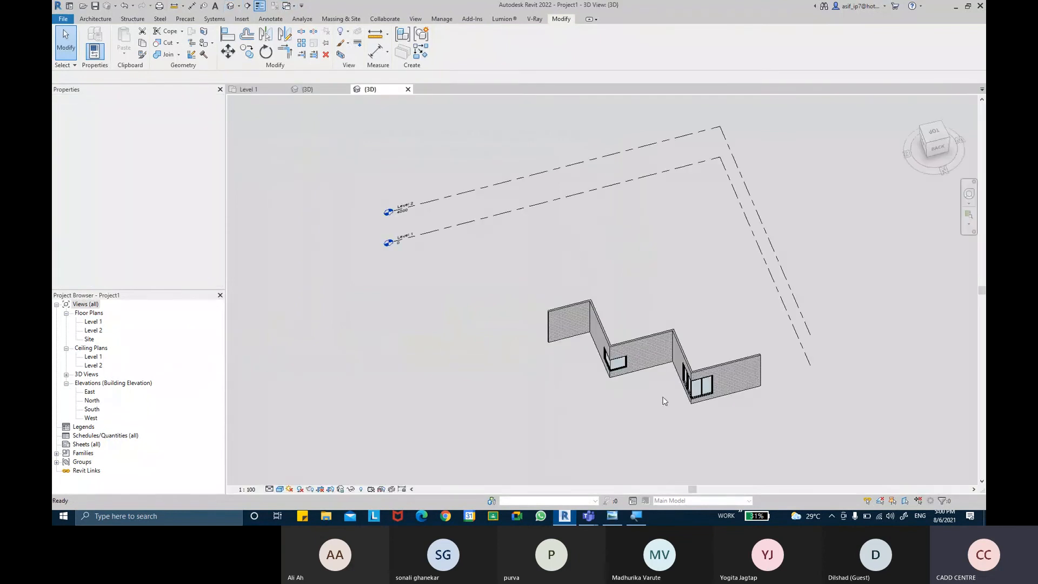
{"action": "scroll", "coordinate": [616, 381], "scroll_direction": "up", "scroll_amount": 8}
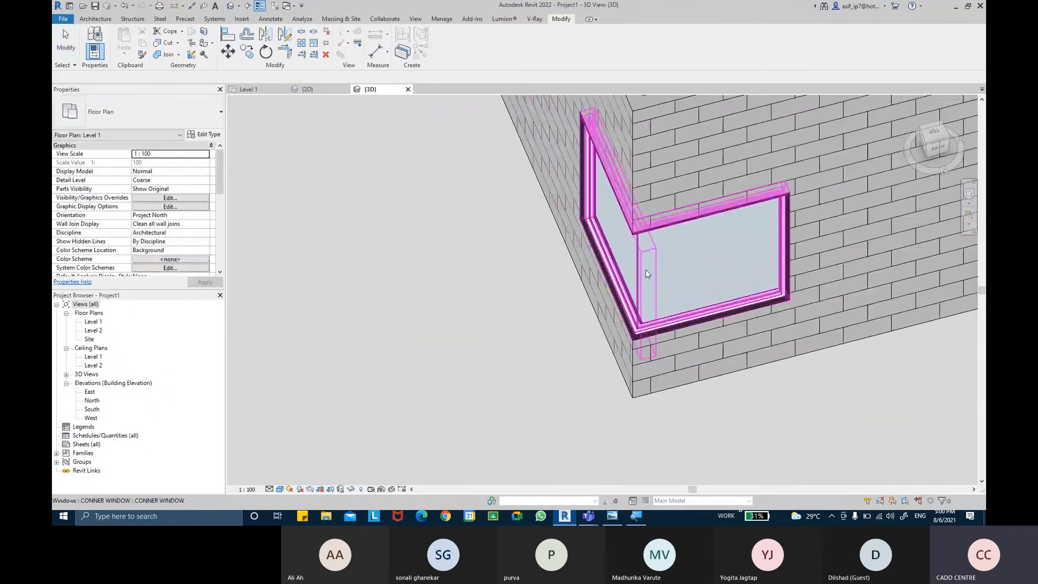
{"action": "left_click", "coordinate": [663, 292]}
{"action": "middle_click_drag", "start_coordinate": [782, 374], "coordinate": [834, 270], "text": "shift"}
{"action": "left_click", "coordinate": [744, 434]}
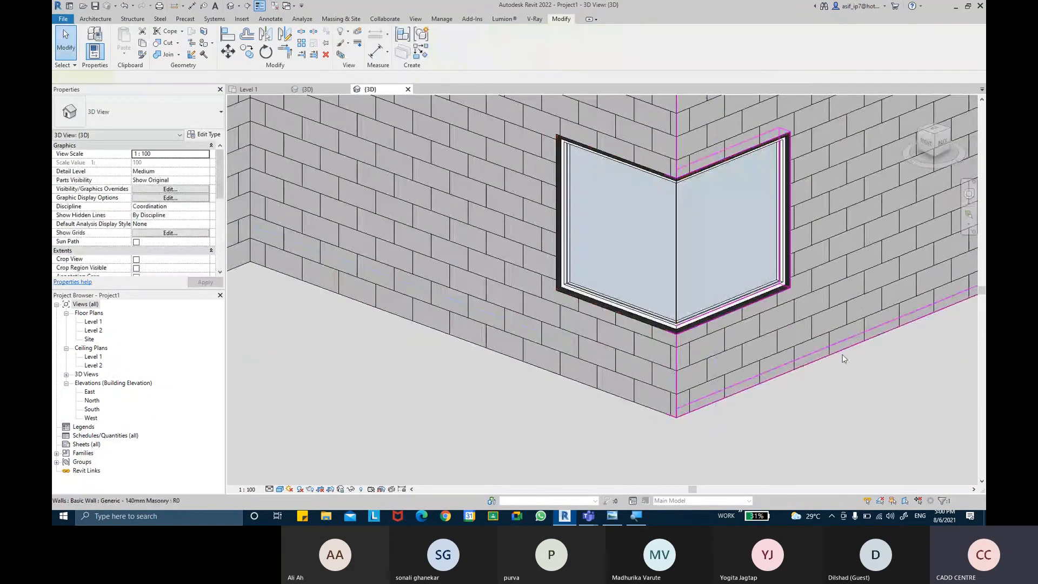
{"action": "middle_click_drag", "start_coordinate": [743, 433], "coordinate": [703, 351], "text": "shift"}
{"action": "left_click", "coordinate": [674, 283]}
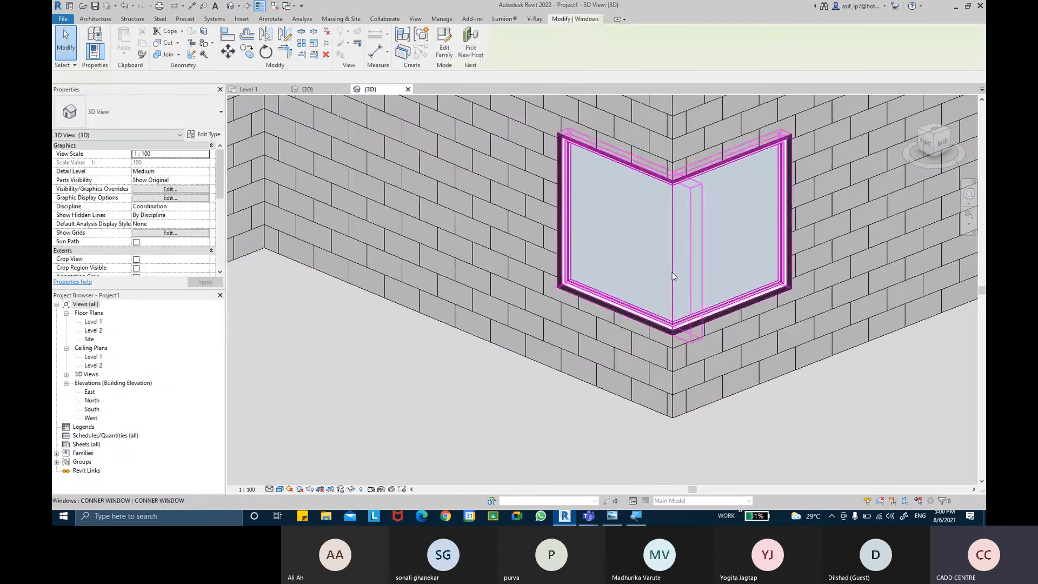
{"action": "middle_click_drag", "start_coordinate": [674, 276], "coordinate": [720, 350], "text": "shift"}
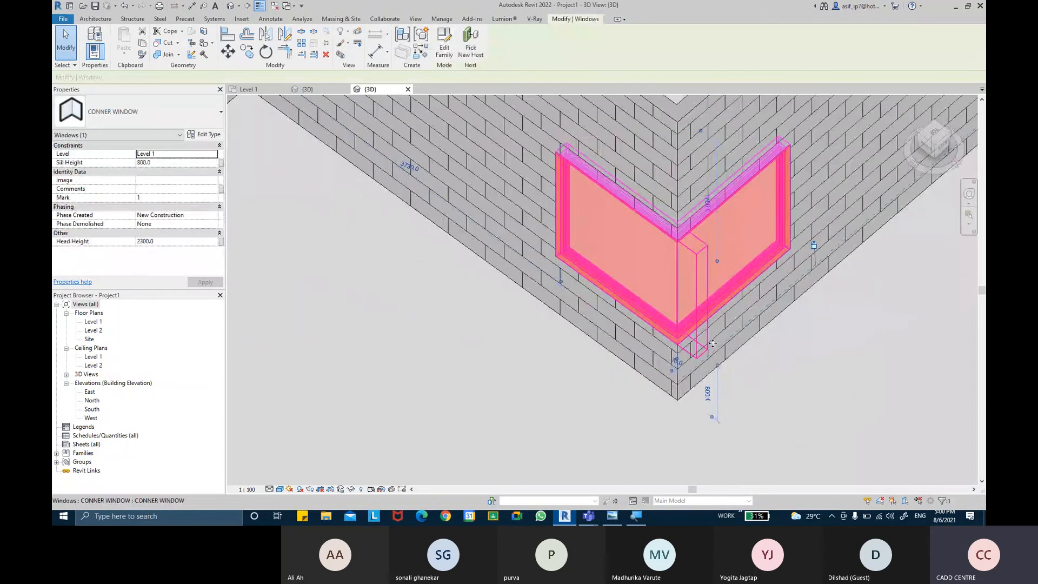
{"action": "left_click", "coordinate": [800, 353]}
{"action": "mouse_move", "coordinate": [802, 356]}
{"action": "middle_mouse_down", "text": "shift"}
{"action": "mouse_move", "coordinate": [686, 380]}
{"action": "mouse_move", "coordinate": [503, 378]}
{"action": "mouse_move", "coordinate": [413, 346]}
{"action": "mouse_move", "coordinate": [813, 274]}
{"action": "mouse_move", "coordinate": [795, 352]}
{"action": "mouse_move", "coordinate": [772, 368]}
{"action": "middle_mouse_up", "text": "shift"}
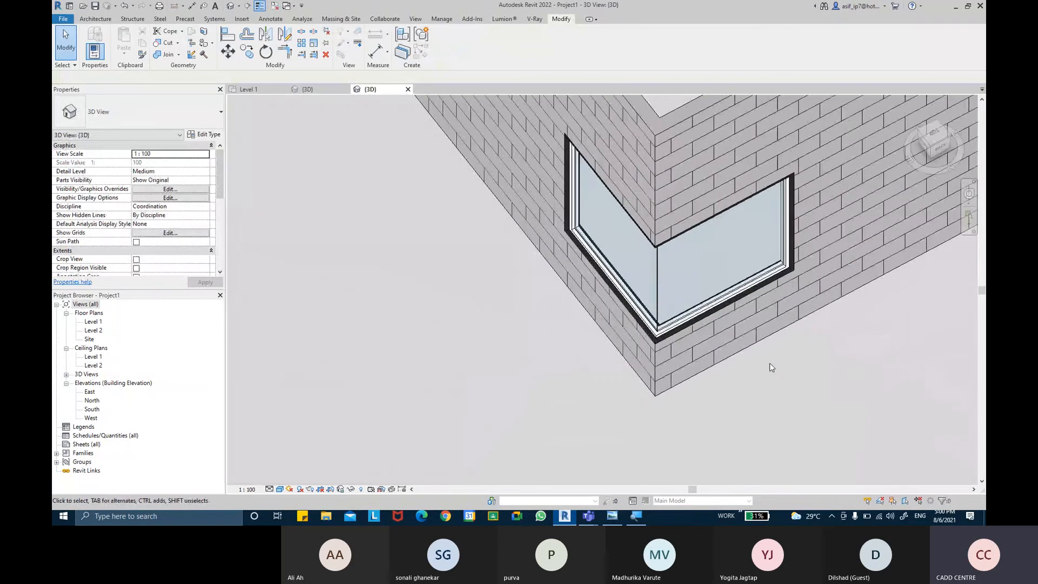
Step: Place a second CONNER WINDOW in the Level 1 plan, at the lower corner of the new walls
{"action": "left_click", "coordinate": [247, 89]}
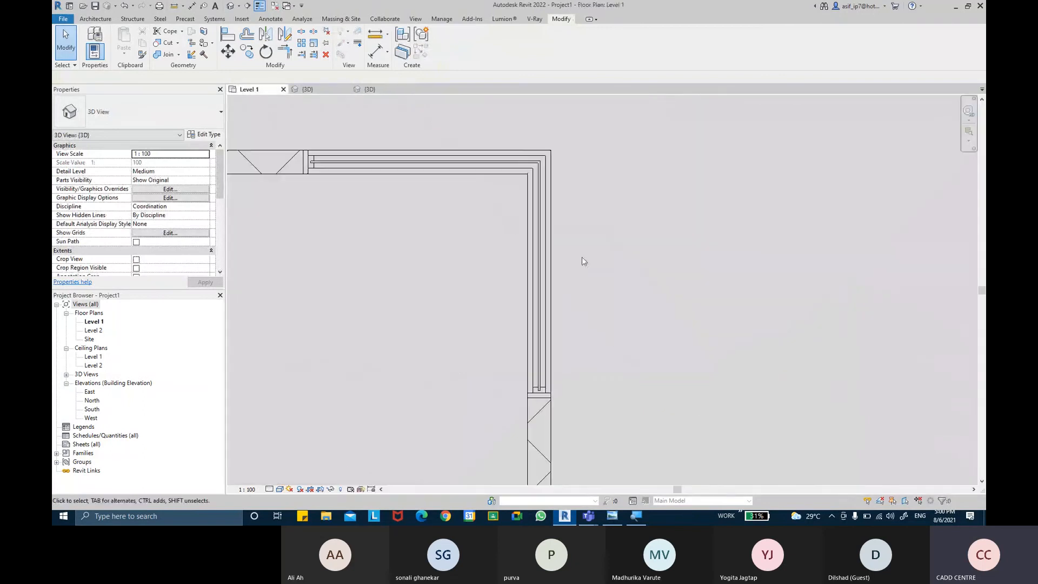
{"action": "scroll", "coordinate": [568, 249], "scroll_direction": "down", "scroll_amount": 5}
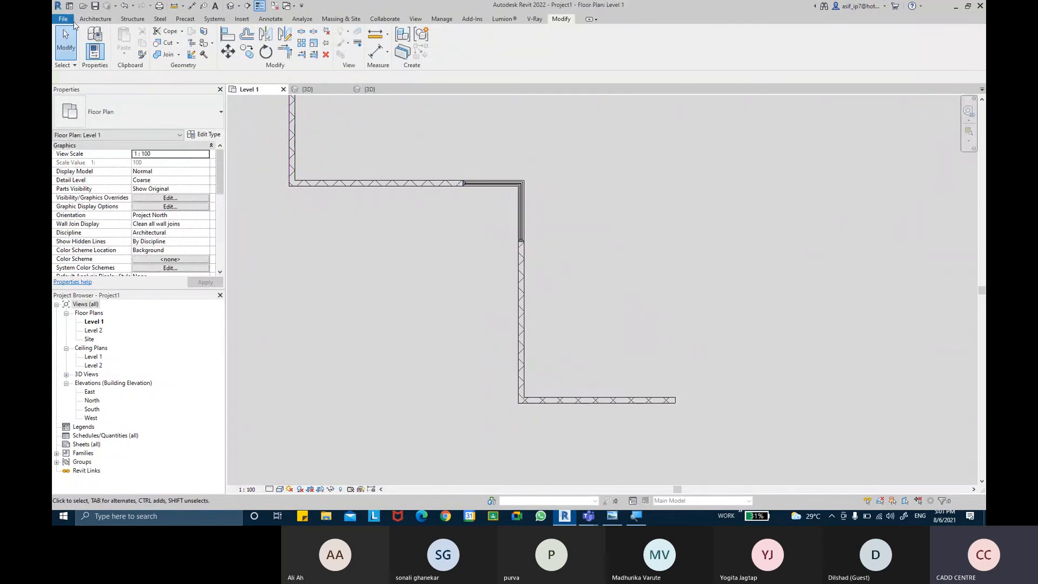
{"action": "left_click", "coordinate": [103, 20]}
{"action": "left_click", "coordinate": [133, 42]}
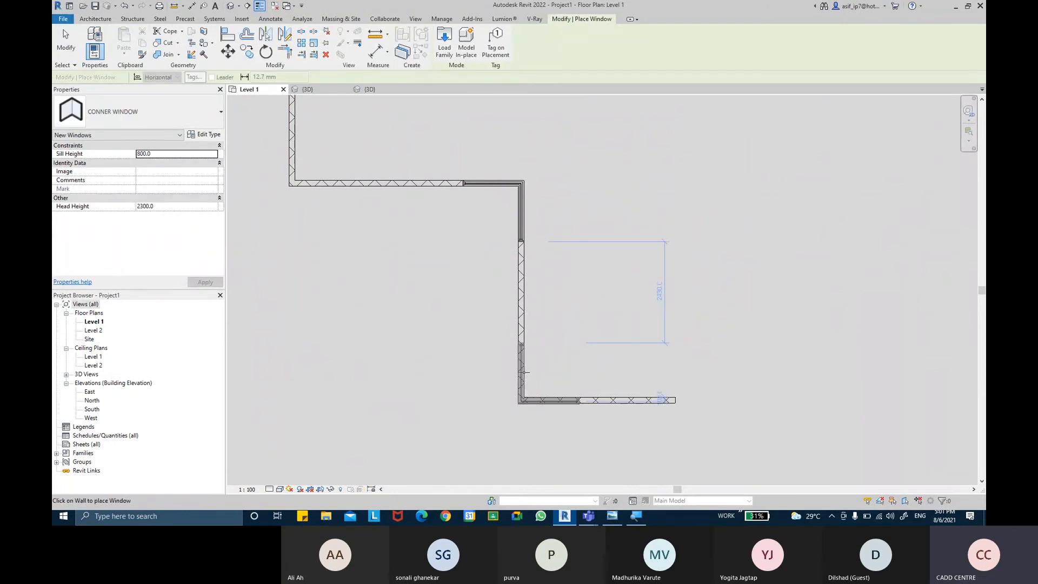
{"action": "scroll", "coordinate": [589, 407], "scroll_direction": "up", "scroll_amount": 3}
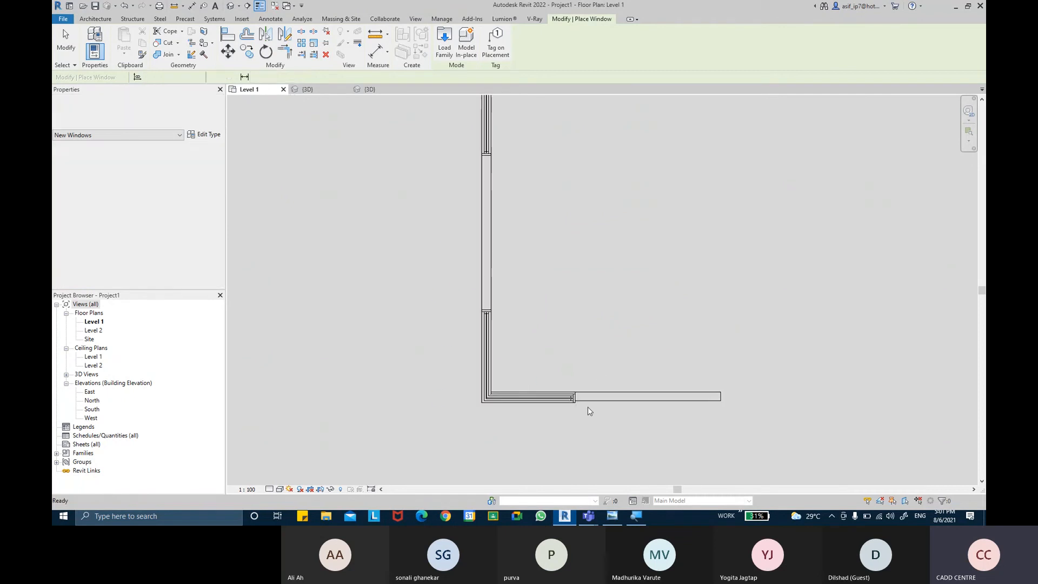
{"action": "key", "text": "Escape"}
{"action": "key", "text": "Escape"}
{"action": "scroll", "coordinate": [579, 403], "scroll_direction": "up", "scroll_amount": 2}
{"action": "key", "text": "a"}
{"action": "key", "text": "l"}
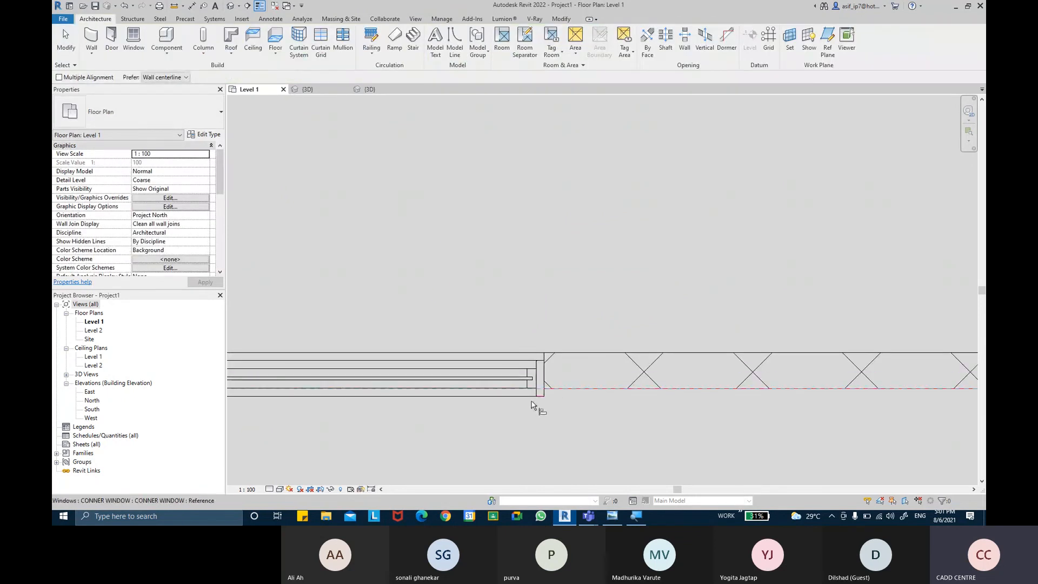
{"action": "key", "text": "Escape"}
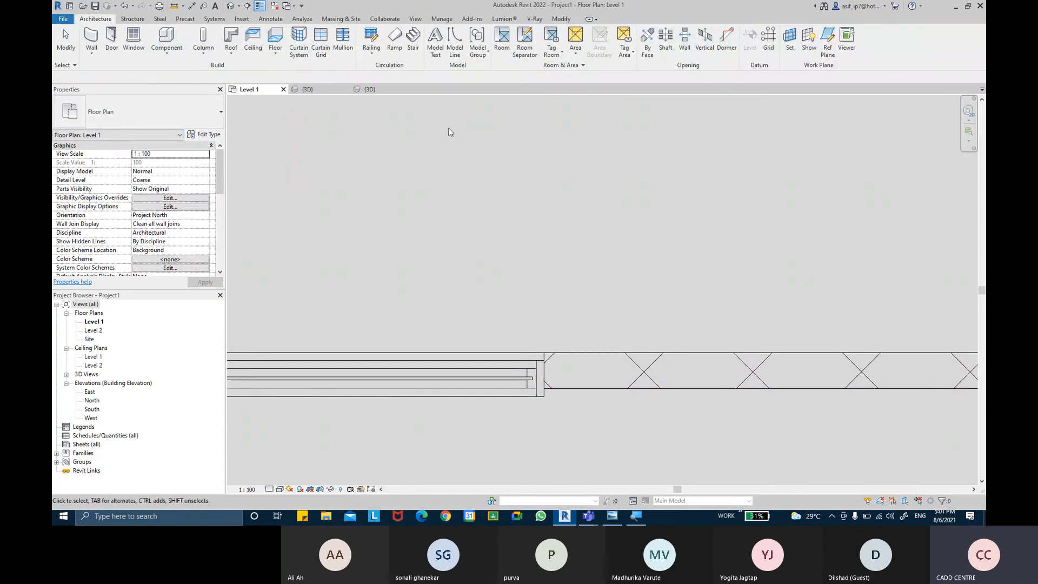
{"action": "left_click", "coordinate": [554, 35]}
{"action": "key", "text": "Escape"}
Step: Align the second corner window's frame edge with the outer face of the bottom horizontal wall
{"action": "left_click", "coordinate": [561, 20]}
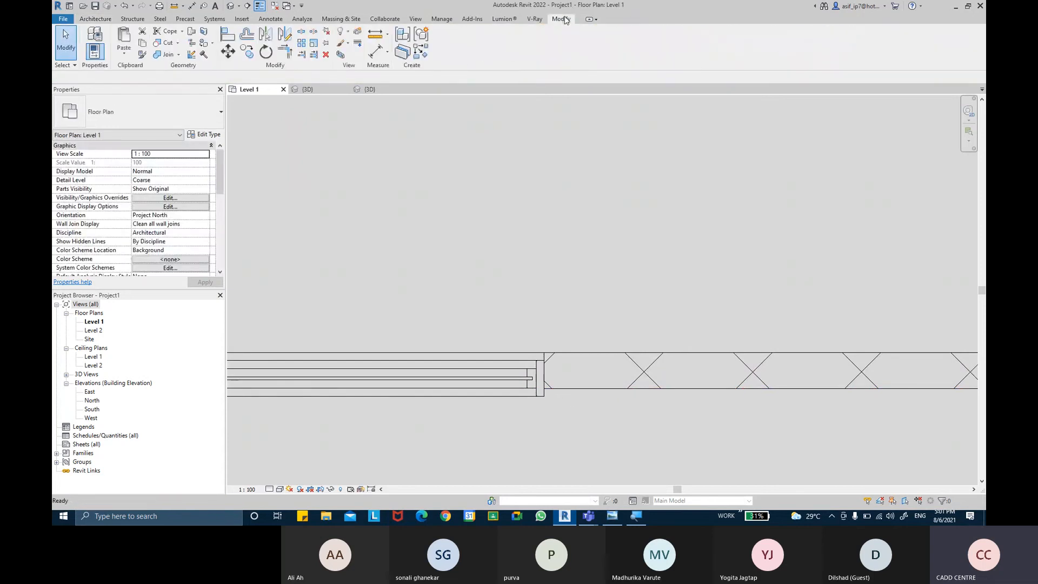
{"action": "key", "text": "a"}
{"action": "key", "text": "l"}
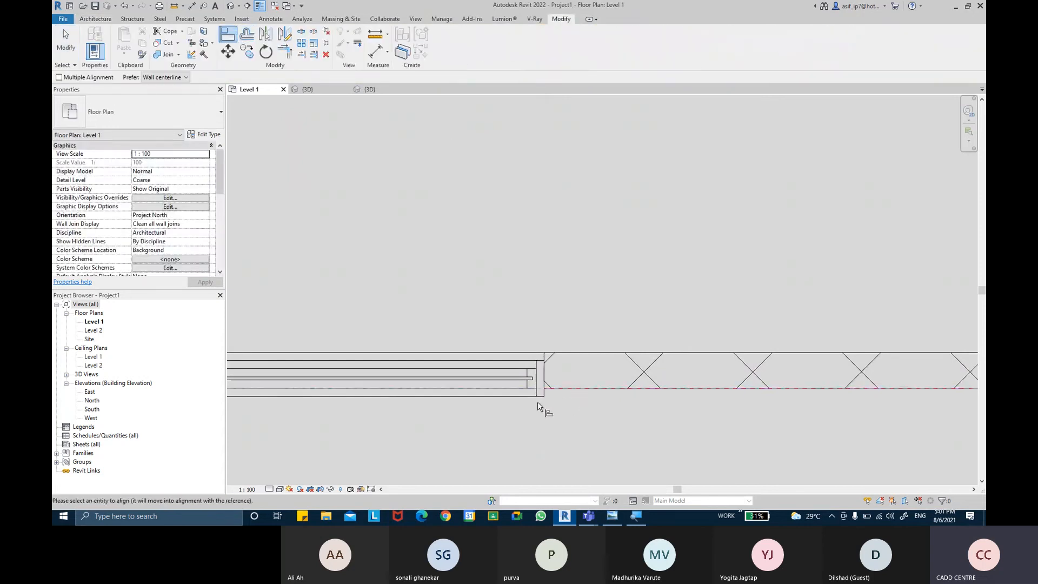
{"action": "scroll", "coordinate": [568, 308], "scroll_direction": "down", "scroll_amount": 3}
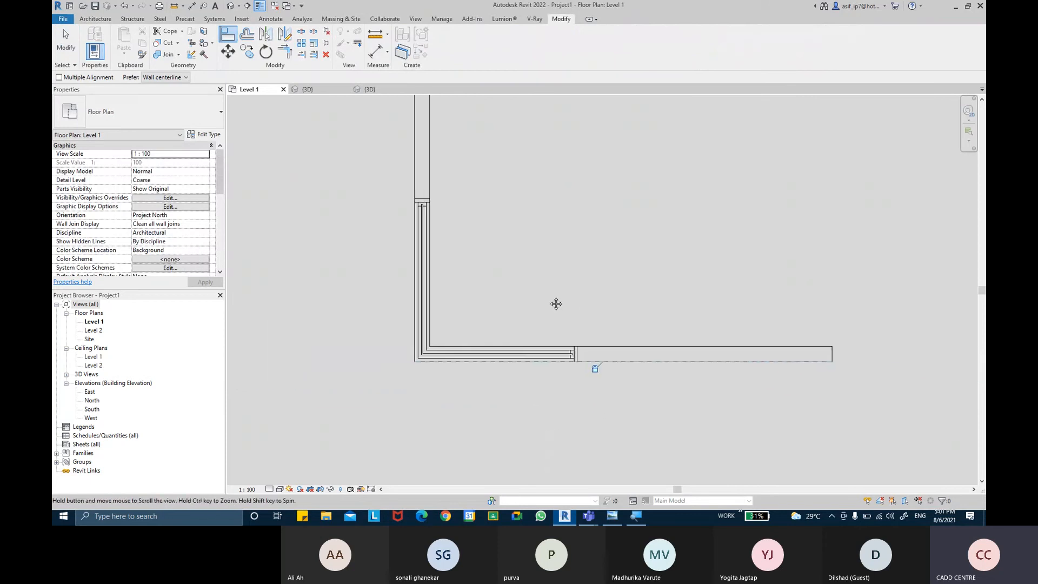
Step: Examine both placed corner windows in the 3D view, looking at the frames and wall openings at each wall corner
{"action": "key", "text": "Escape"}
{"action": "scroll", "coordinate": [530, 296], "scroll_direction": "down", "scroll_amount": 2}
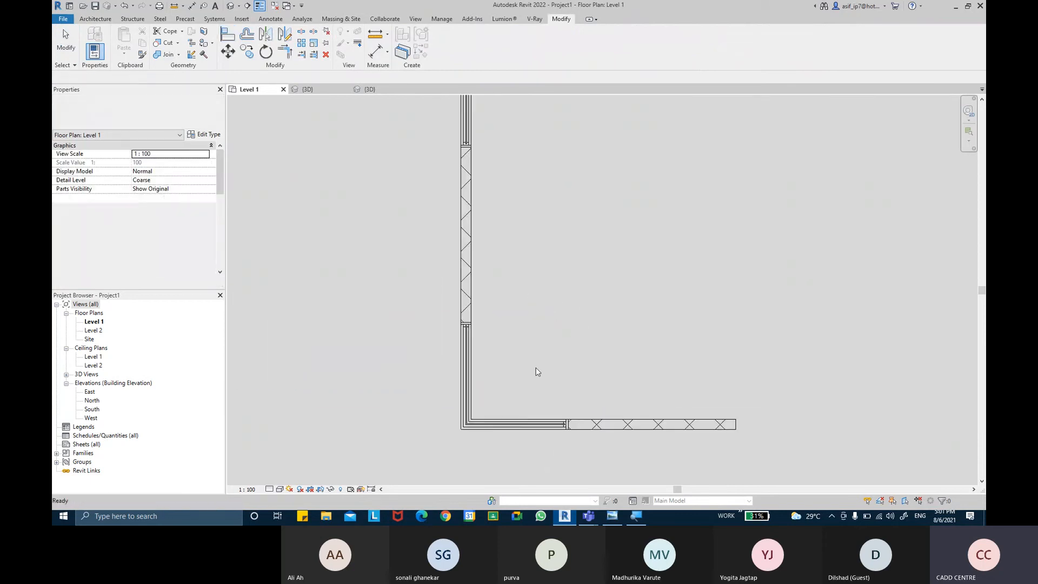
{"action": "left_click", "coordinate": [499, 429]}
{"action": "key", "text": "Escape"}
{"action": "scroll", "coordinate": [563, 352], "scroll_direction": "down", "scroll_amount": 3}
{"action": "middle_click_drag", "start_coordinate": [581, 301], "coordinate": [583, 284]}
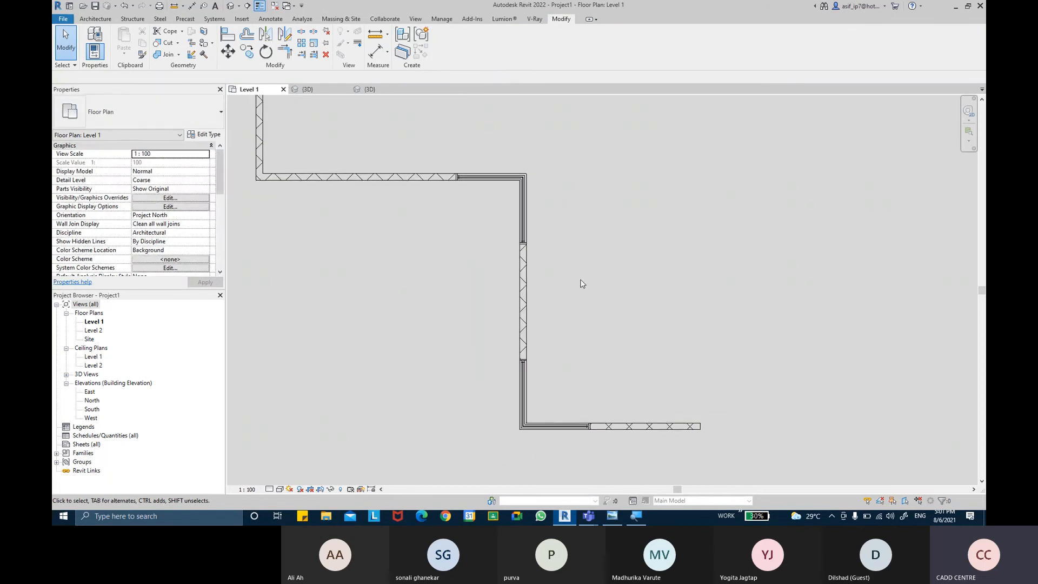
{"action": "left_click", "coordinate": [232, 6]}
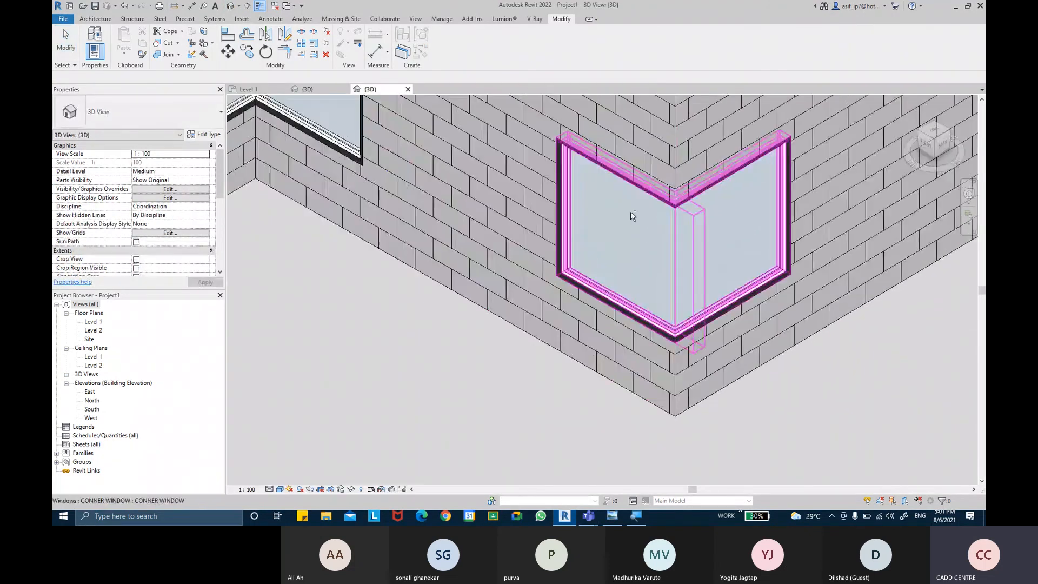
{"action": "scroll", "coordinate": [632, 216], "scroll_direction": "down", "scroll_amount": 2}
{"action": "middle_click_drag", "start_coordinate": [621, 236], "coordinate": [619, 368]}
{"action": "middle_click_drag", "start_coordinate": [514, 384], "coordinate": [485, 311], "text": "shift"}
{"action": "middle_click_drag", "start_coordinate": [652, 212], "coordinate": [650, 241], "text": "shift"}
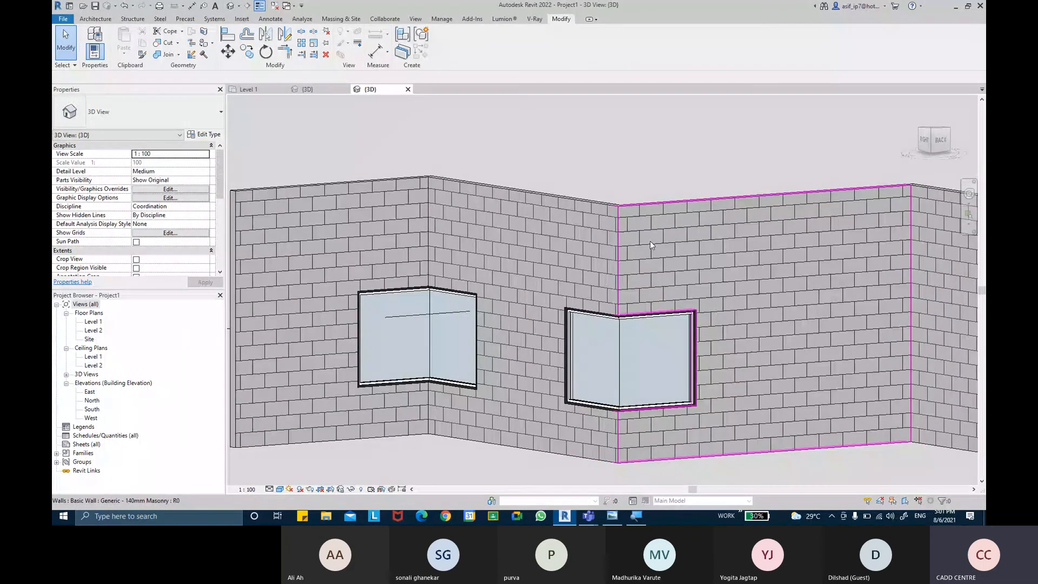
{"action": "left_click", "coordinate": [656, 374]}
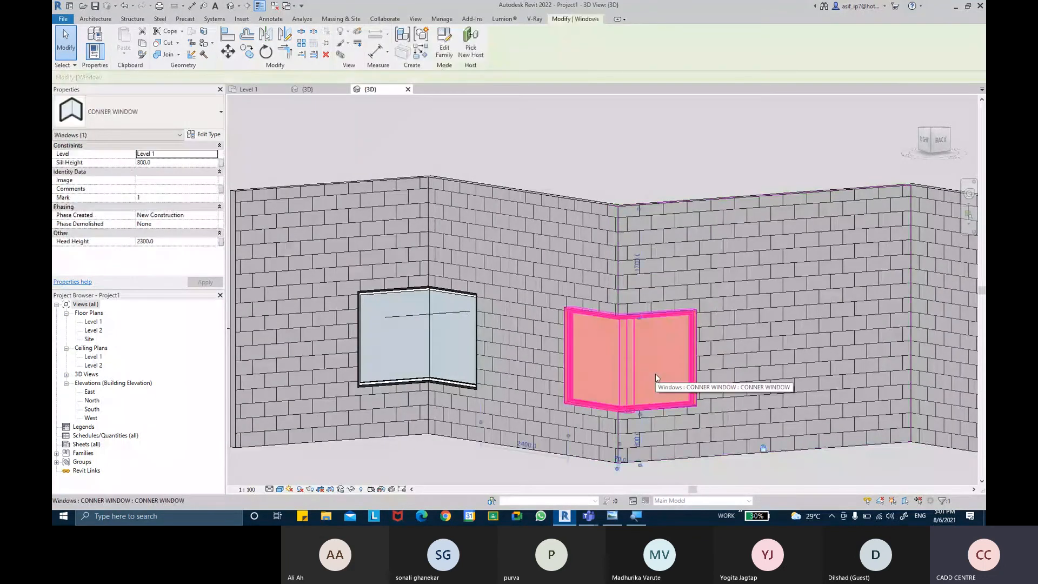
{"action": "key", "text": "Escape"}
Step: In the Level 1 plan, set the Type Mark of the lower corner window's type to CW
{"action": "double_click", "coordinate": [93, 321]}
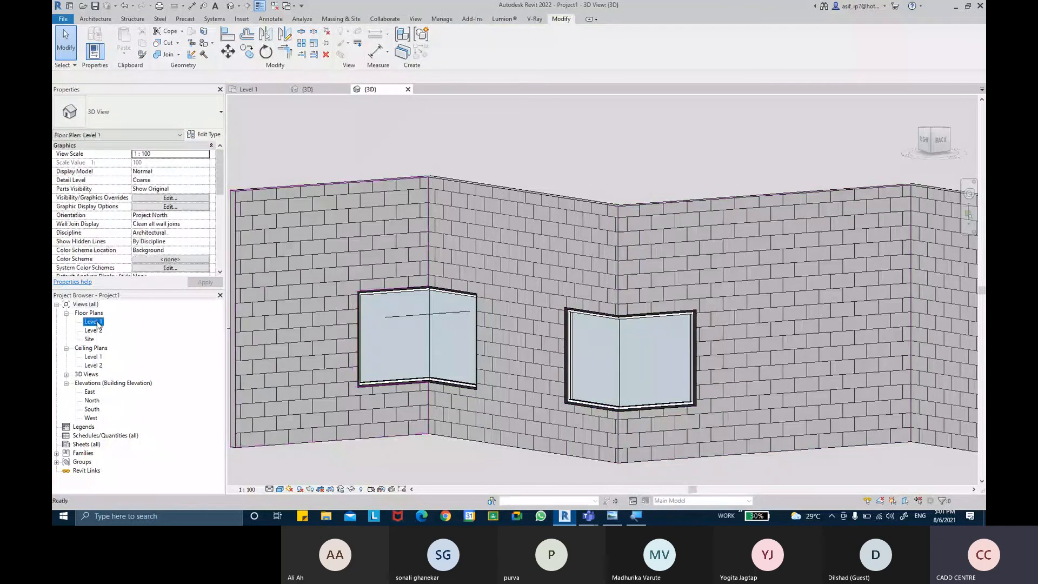
{"action": "left_click", "coordinate": [538, 430]}
{"action": "left_click", "coordinate": [198, 136]}
{"action": "scroll", "coordinate": [811, 270], "scroll_direction": "down", "scroll_amount": 8}
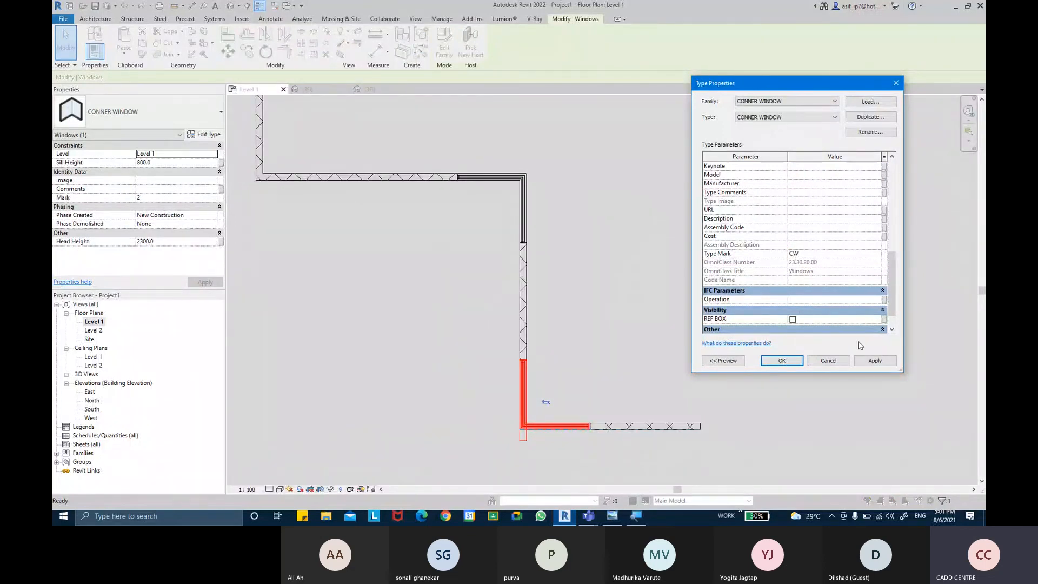
{"action": "left_click", "coordinate": [782, 360]}
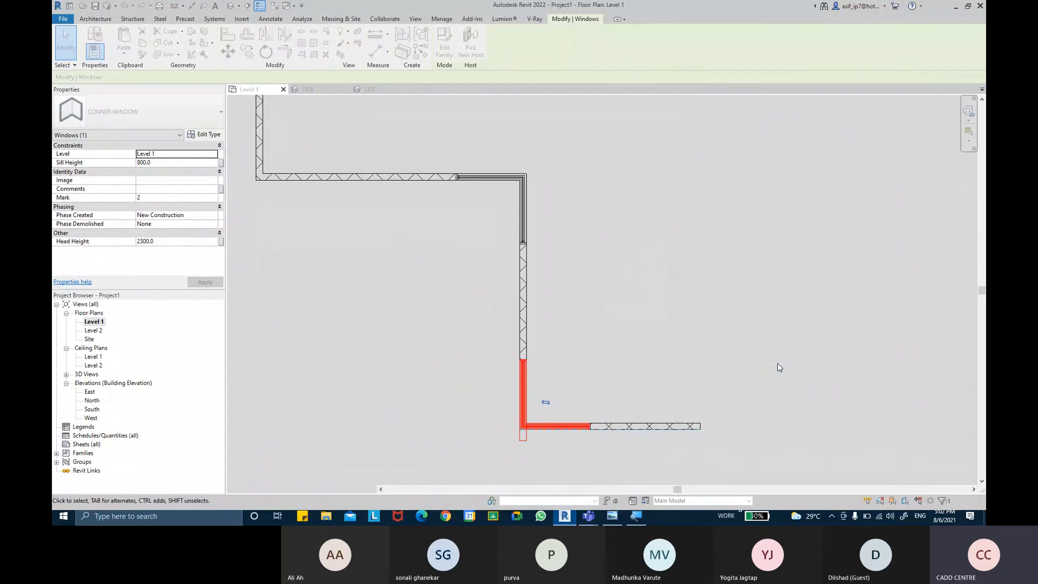
{"action": "left_click", "coordinate": [737, 348]}
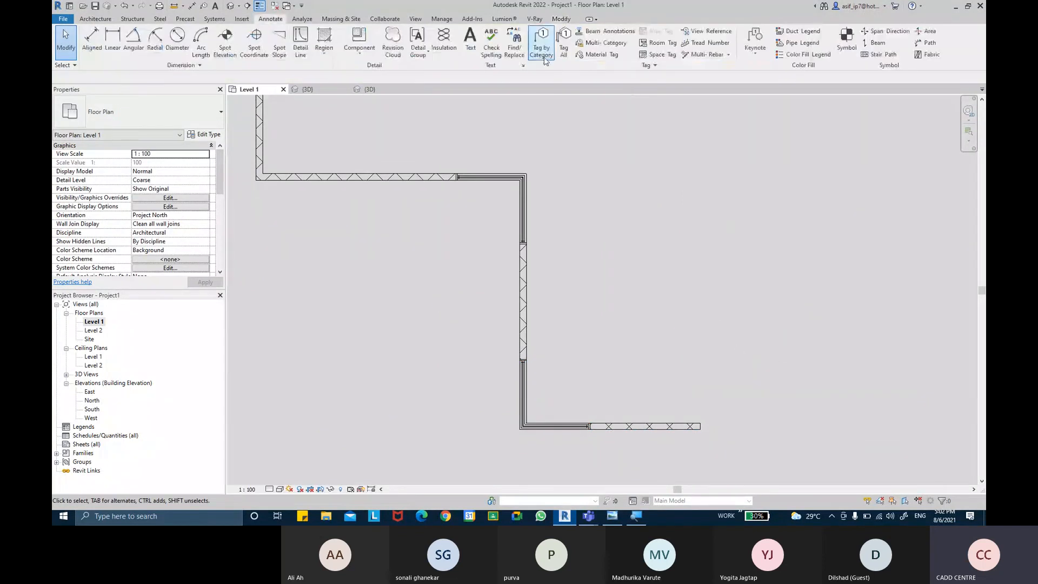
Step: Tag both corner windows by category in the Level 1 plan, with leader lines
{"action": "left_click", "coordinate": [545, 61]}
{"action": "left_click", "coordinate": [527, 394]}
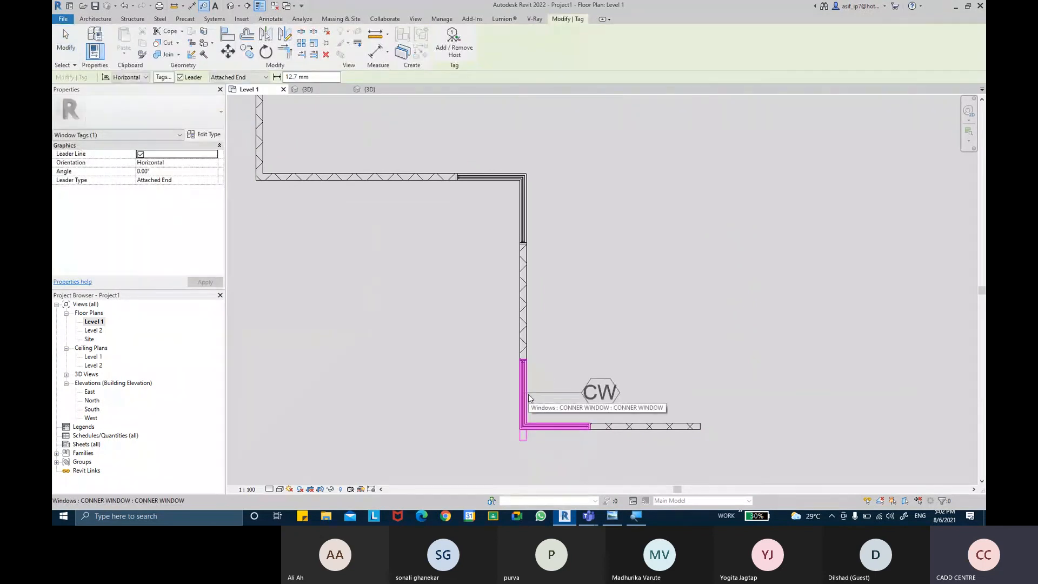
{"action": "left_click", "coordinate": [527, 182]}
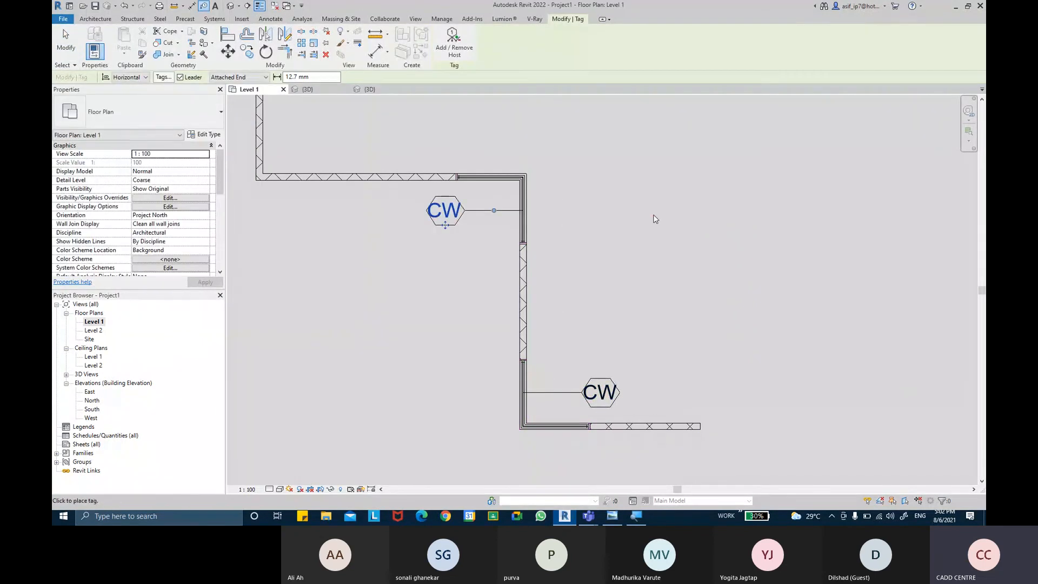
{"action": "key", "text": "Escape"}
{"action": "key", "text": "Escape"}
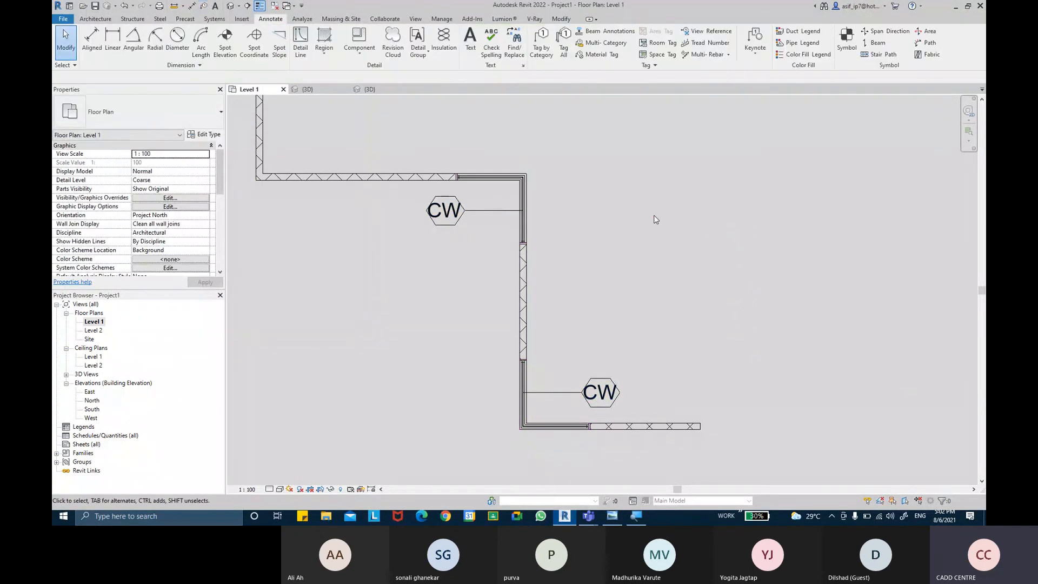
Step: Tag the two storefront curtain walls at the upper wall corner by category, with leader lines
{"action": "middle_click_drag", "start_coordinate": [602, 219], "coordinate": [710, 416]}
{"action": "middle_click_drag", "start_coordinate": [506, 272], "coordinate": [547, 315]}
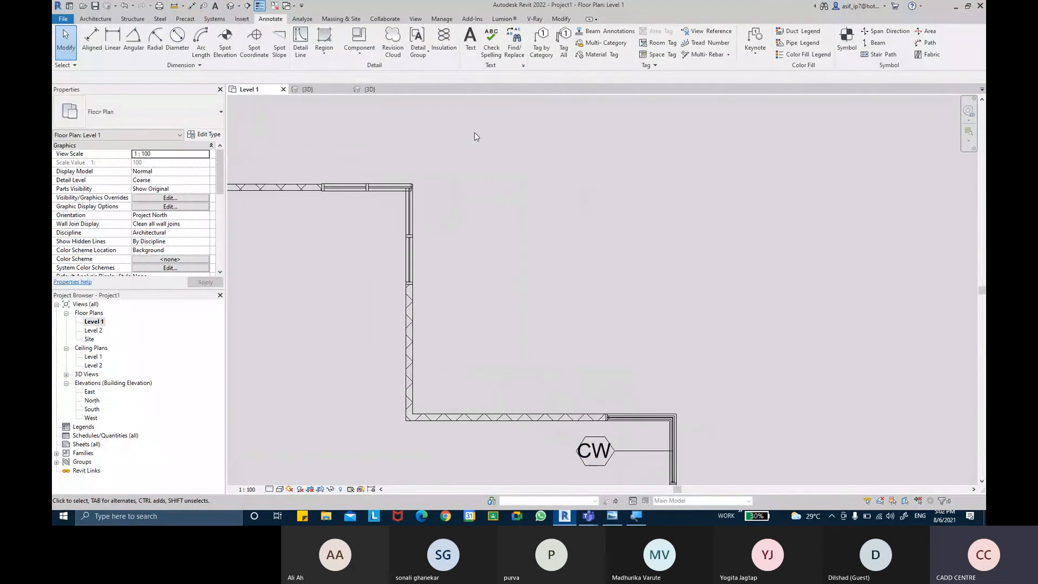
{"action": "left_click", "coordinate": [537, 48]}
{"action": "middle_click_drag", "start_coordinate": [365, 189], "coordinate": [413, 251]}
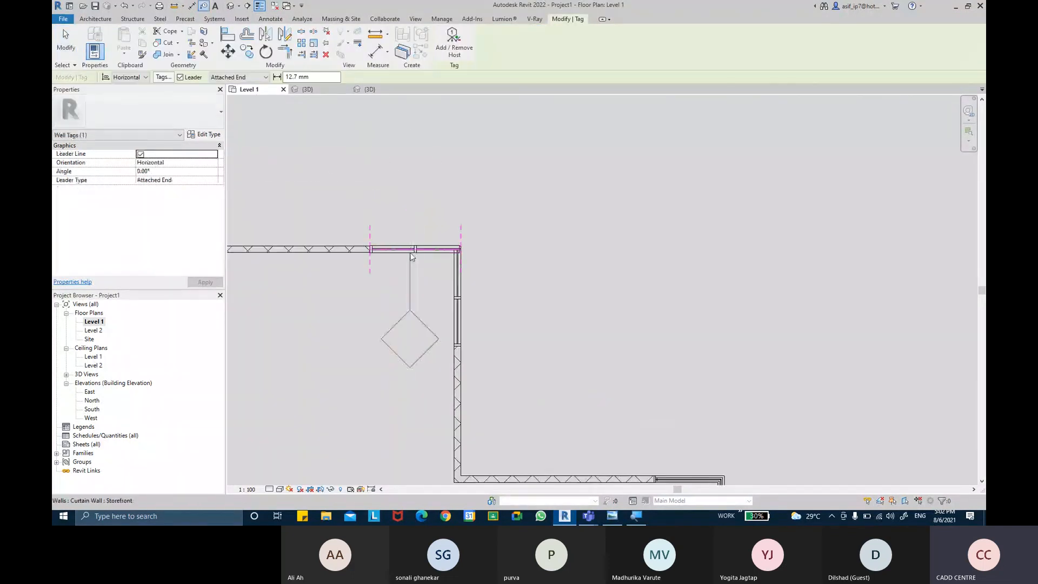
{"action": "left_click", "coordinate": [411, 251]}
{"action": "left_click", "coordinate": [462, 314]}
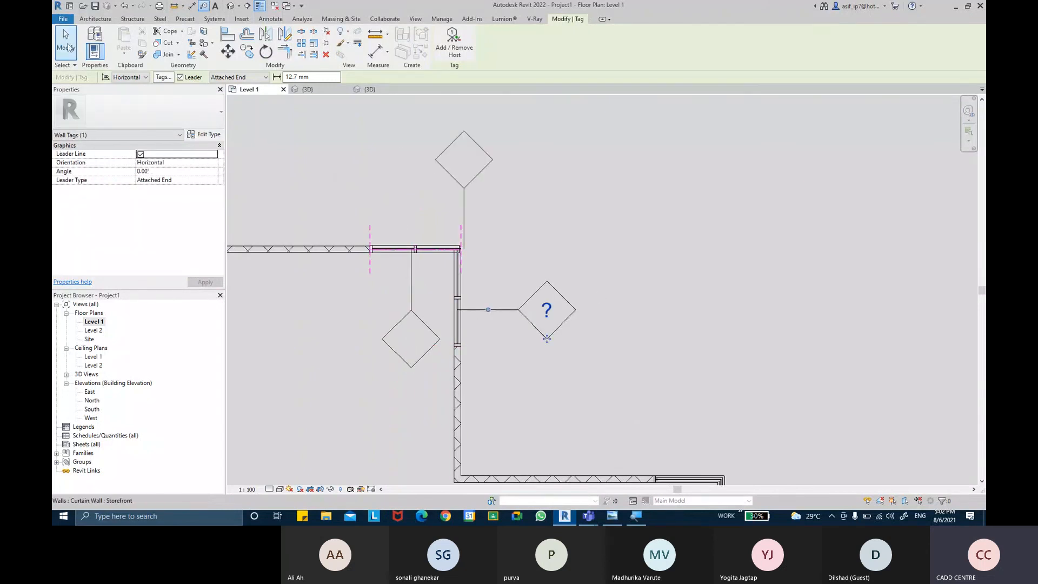
{"action": "key", "text": "Escape"}
{"action": "left_click", "coordinate": [453, 251]}
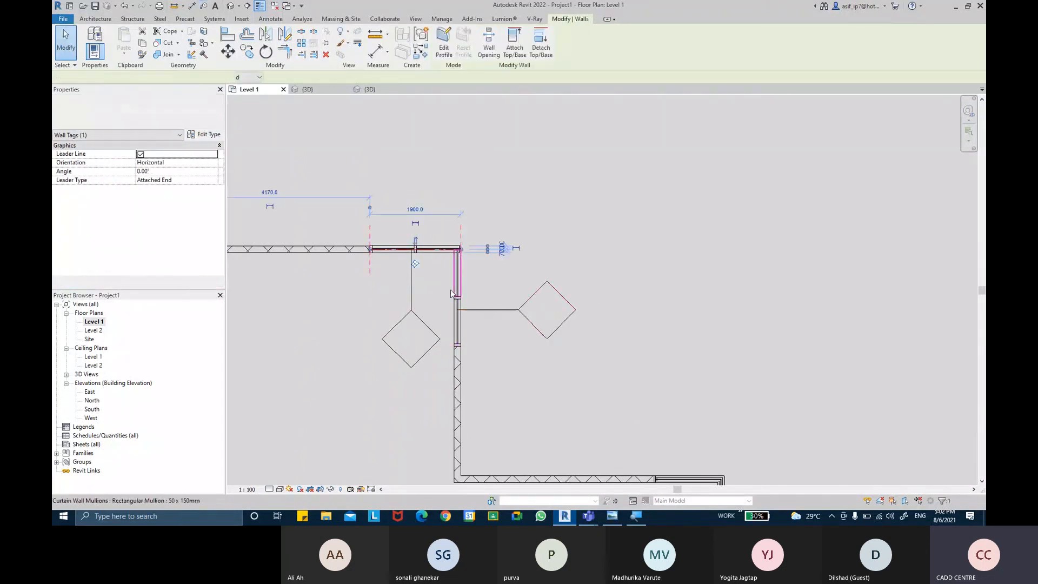
{"action": "key", "text": "Escape"}
{"action": "mouse_move", "coordinate": [624, 296]}
{"action": "middle_mouse_down"}
{"action": "mouse_move", "coordinate": [563, 220]}
{"action": "mouse_move", "coordinate": [523, 144]}
{"action": "middle_mouse_up"}
{"action": "mouse_move", "coordinate": [586, 239]}
{"action": "middle_mouse_down"}
{"action": "mouse_move", "coordinate": [474, 125]}
{"action": "mouse_move", "coordinate": [579, 239]}
{"action": "mouse_move", "coordinate": [581, 217]}
{"action": "middle_mouse_up"}
{"action": "middle_click_drag", "start_coordinate": [517, 156], "coordinate": [695, 366]}
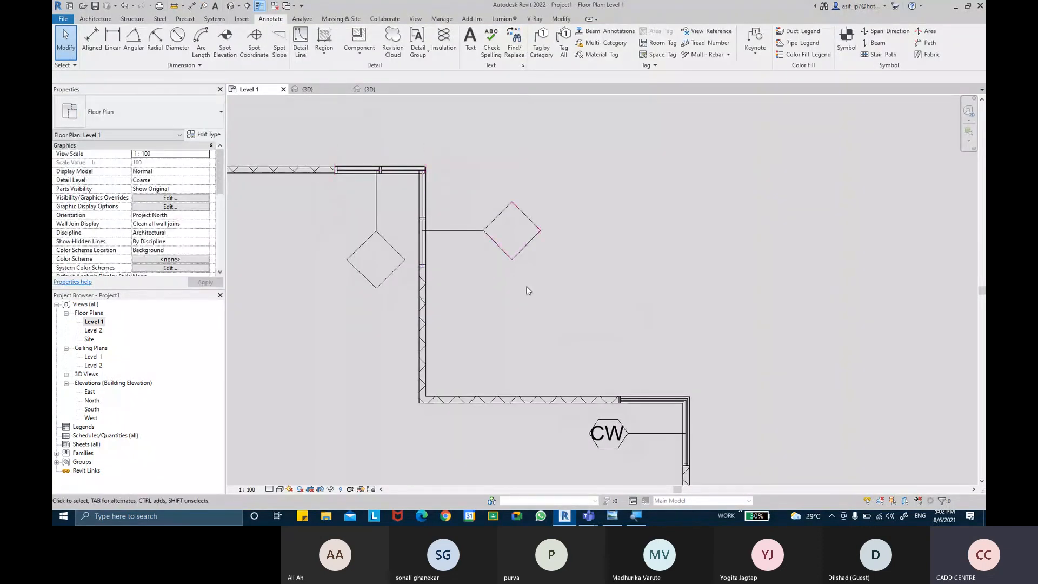
{"action": "middle_click_drag", "start_coordinate": [489, 260], "coordinate": [409, 151]}
{"action": "middle_click_drag", "start_coordinate": [629, 283], "coordinate": [587, 244]}
{"action": "middle_click_drag", "start_coordinate": [617, 311], "coordinate": [567, 175]}
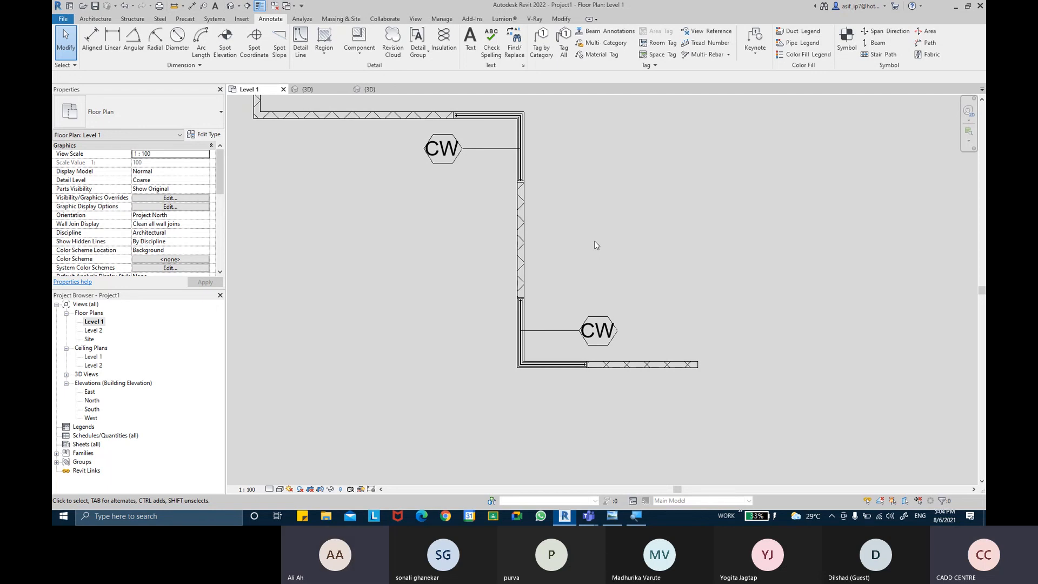
{"action": "left_click", "coordinate": [95, 19]}
{"action": "left_click", "coordinate": [97, 55]}
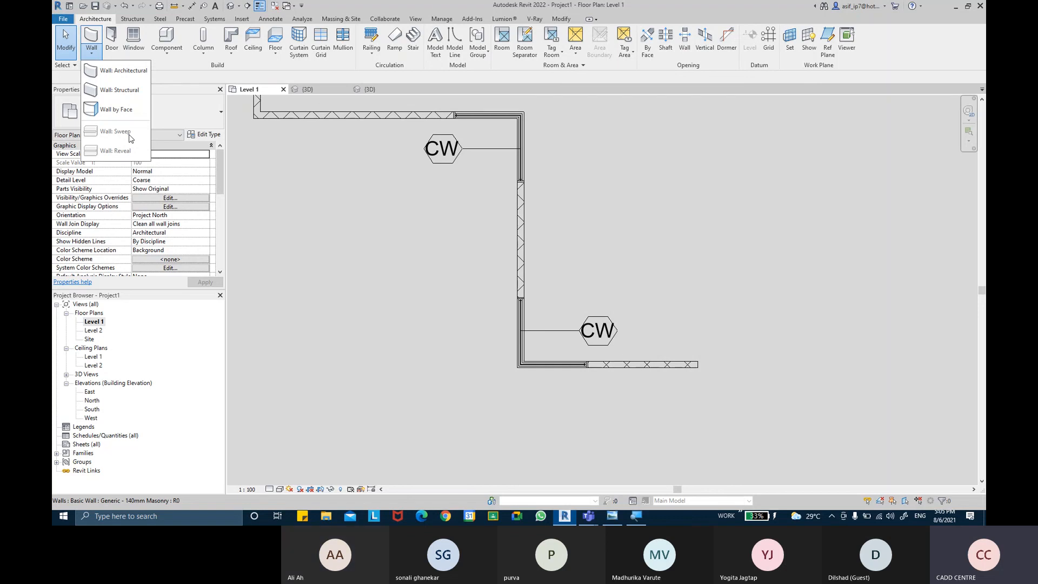
{"action": "left_click", "coordinate": [359, 262]}
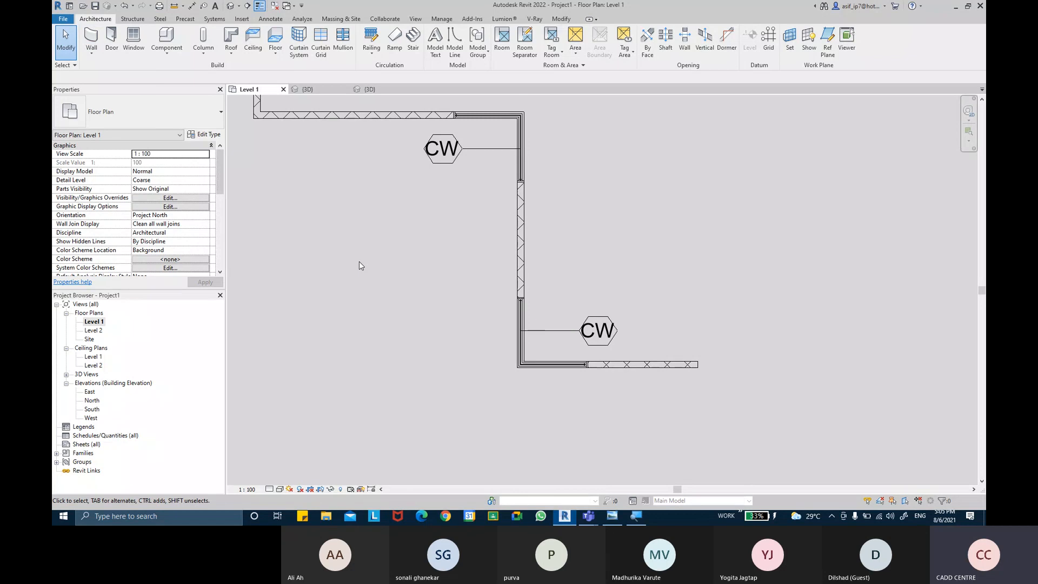
{"action": "middle_click_drag", "start_coordinate": [360, 265], "coordinate": [341, 283]}
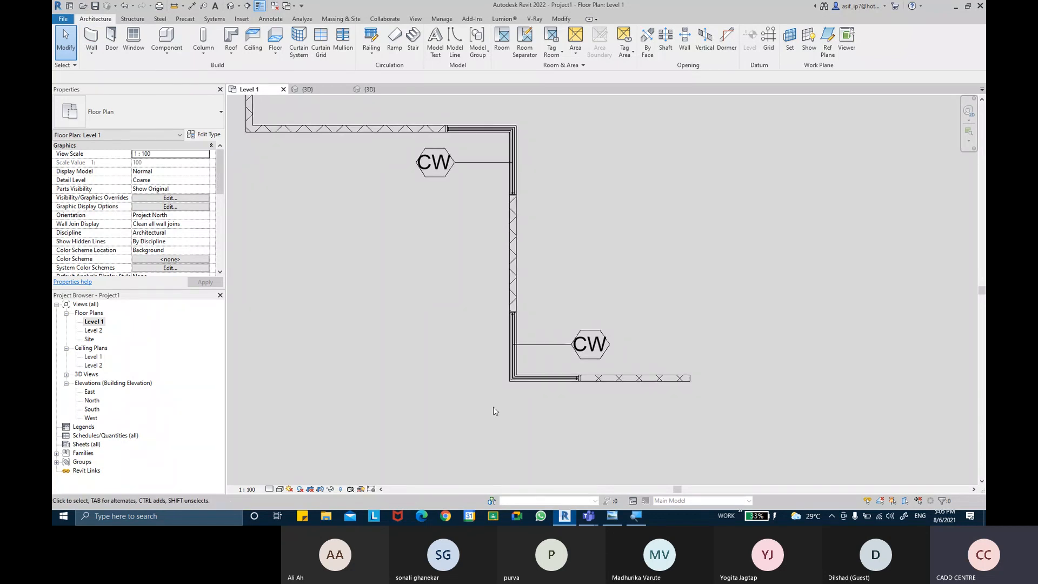
Step: Switch to the Microsoft Teams meeting window and stop sharing the screen
{"action": "mouse_move", "coordinate": [587, 517]}
{"action": "left_click", "coordinate": [552, 457]}
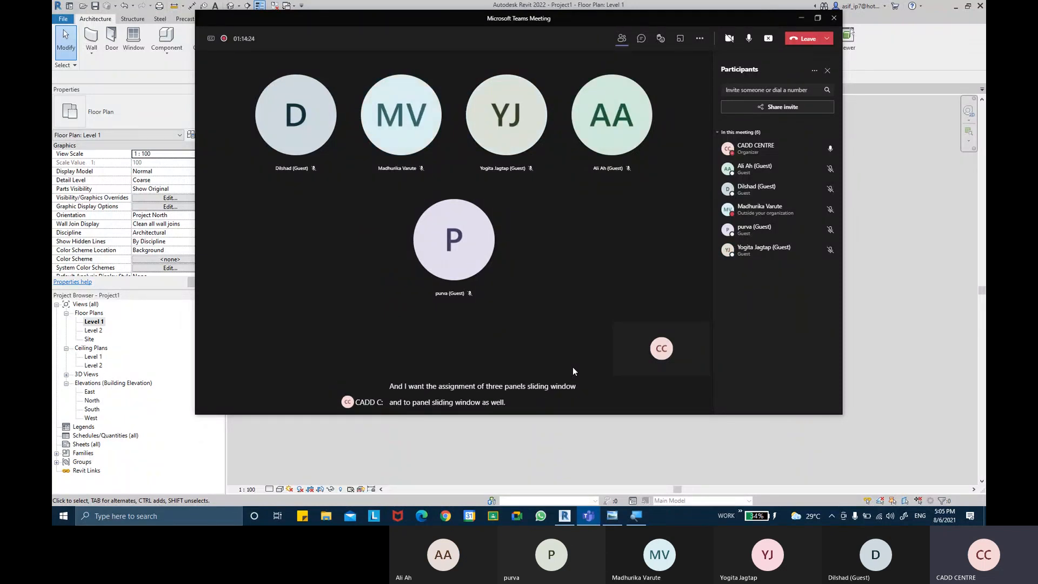
{"action": "left_click", "coordinate": [768, 33]}
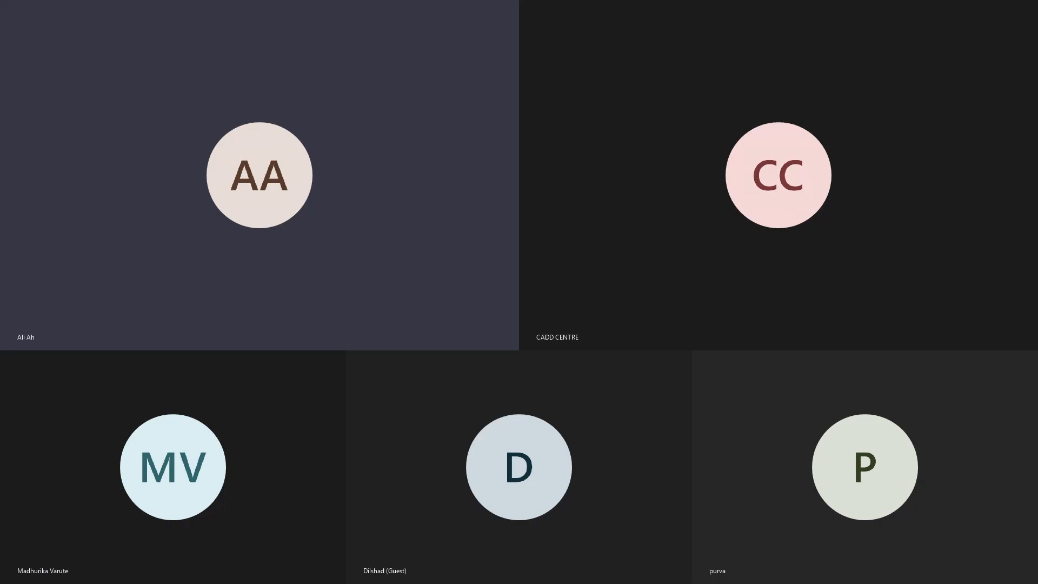